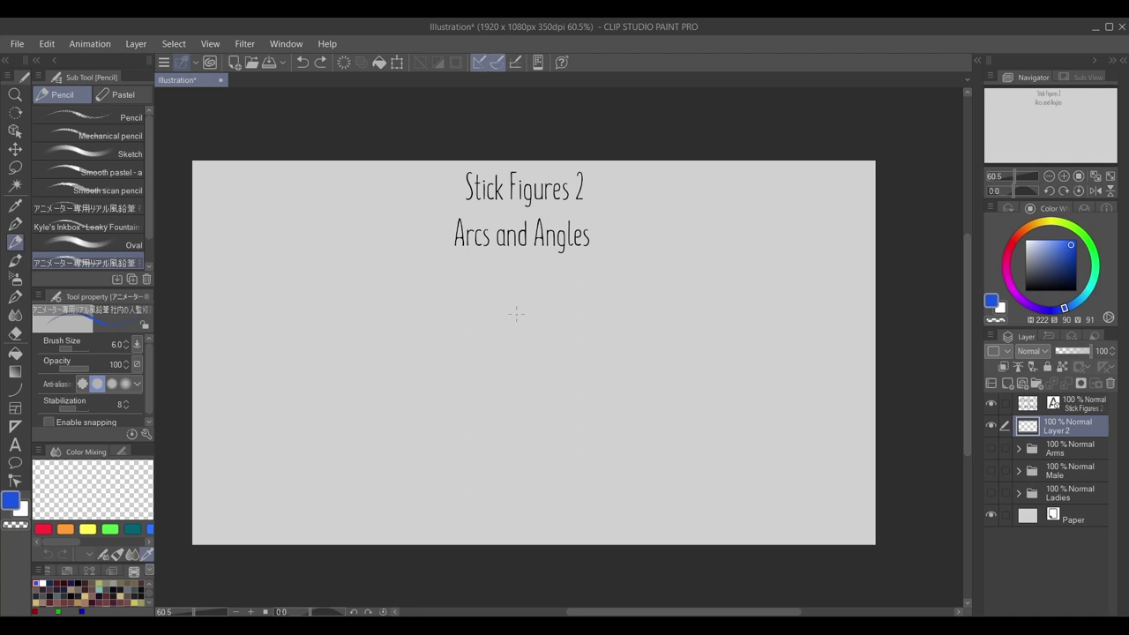
Step: Sketch a blue stick figure below the title with a head, spine line and curved ribcage
mouse_move(528, 278)
left_mouse_down()
mouse_move(514, 303)
mouse_move(537, 291)
mouse_move(510, 286)
mouse_move(542, 300)
mouse_move(512, 300)
mouse_move(540, 299)
mouse_move(537, 322)
mouse_move(565, 328)
mouse_move(516, 361)
mouse_move(569, 385)
mouse_move(536, 372)
mouse_move(574, 391)
left_mouse_up()
left_click_drag(533, 328, 550, 429)
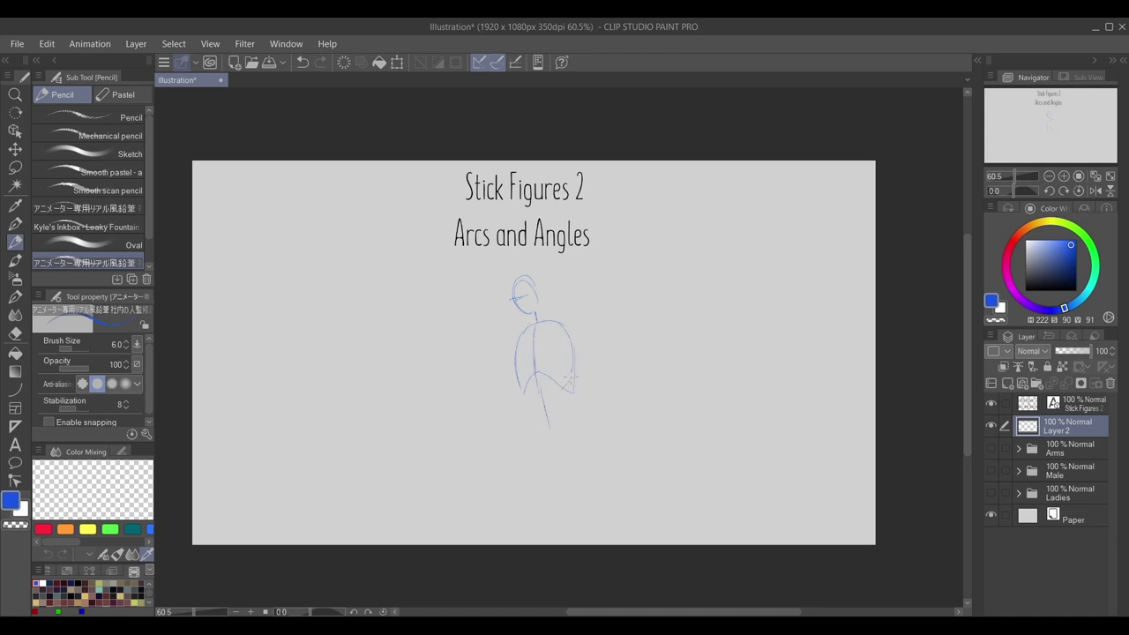
mouse_move(573, 391)
left_mouse_down()
mouse_move(571, 349)
mouse_move(509, 335)
mouse_move(567, 321)
left_mouse_up()
mouse_move(511, 333)
left_mouse_down()
mouse_move(505, 396)
mouse_move(519, 397)
left_mouse_up()
left_click_drag(529, 376, 540, 371)
Step: Draw the figure's arm in lowered, forward and raised positions, with joint circles and an arc linking the arm's end points
left_click_drag(512, 394, 456, 357)
left_click_drag(509, 338, 450, 351)
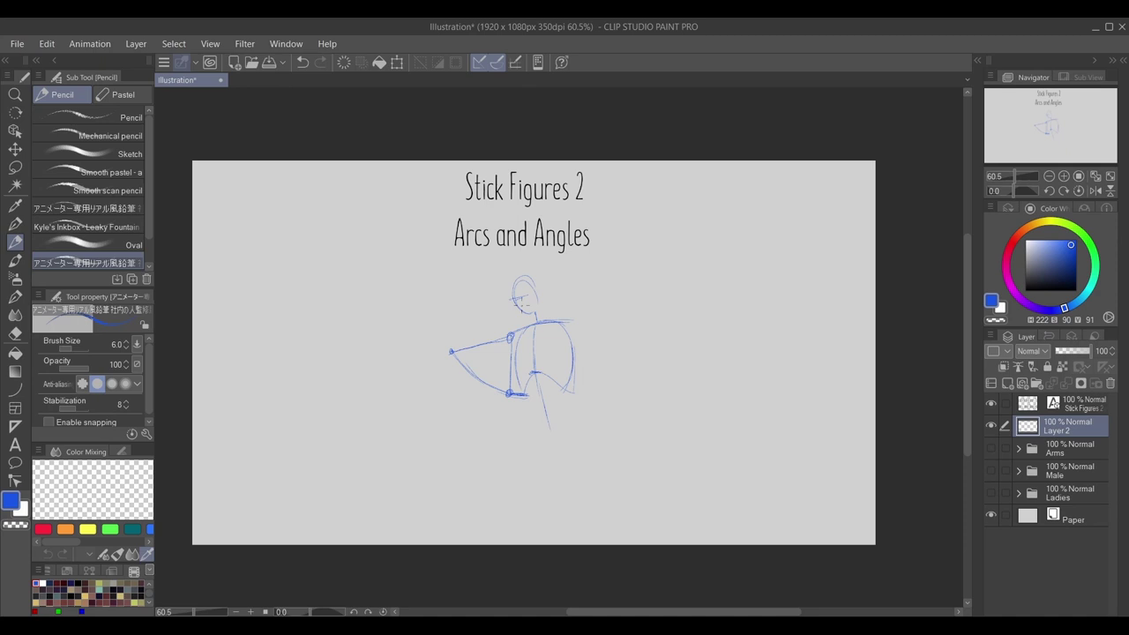
mouse_move(527, 330)
left_mouse_down()
mouse_move(544, 323)
mouse_move(510, 315)
left_mouse_up()
left_click_drag(508, 339, 509, 391)
left_click_drag(500, 309, 458, 280)
mouse_move(469, 371)
left_mouse_down()
mouse_move(452, 331)
mouse_move(459, 280)
left_mouse_up()
left_click_drag(532, 324, 528, 327)
left_click_drag(509, 330, 513, 344)
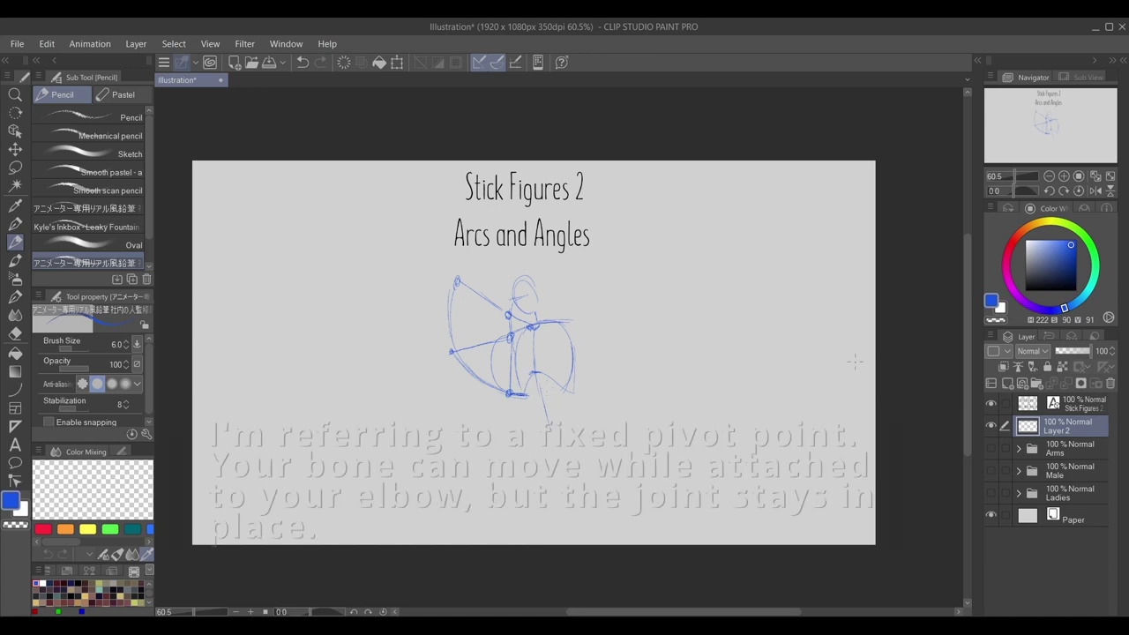
Step: Sketch a second stick figure beside the first with a head, shoulder line, spine and one long jointed limb with a foot
mouse_move(660, 275)
left_mouse_down()
mouse_move(651, 294)
mouse_move(667, 311)
mouse_move(673, 300)
left_mouse_up()
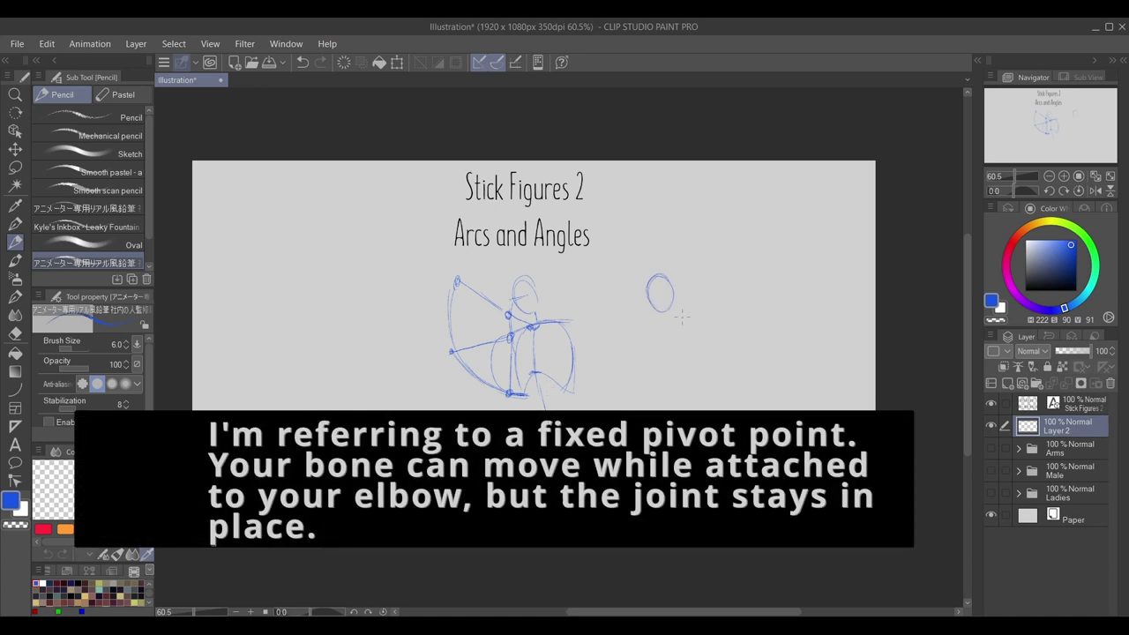
mouse_move(632, 333)
left_mouse_down()
mouse_move(699, 329)
mouse_move(669, 382)
left_mouse_up()
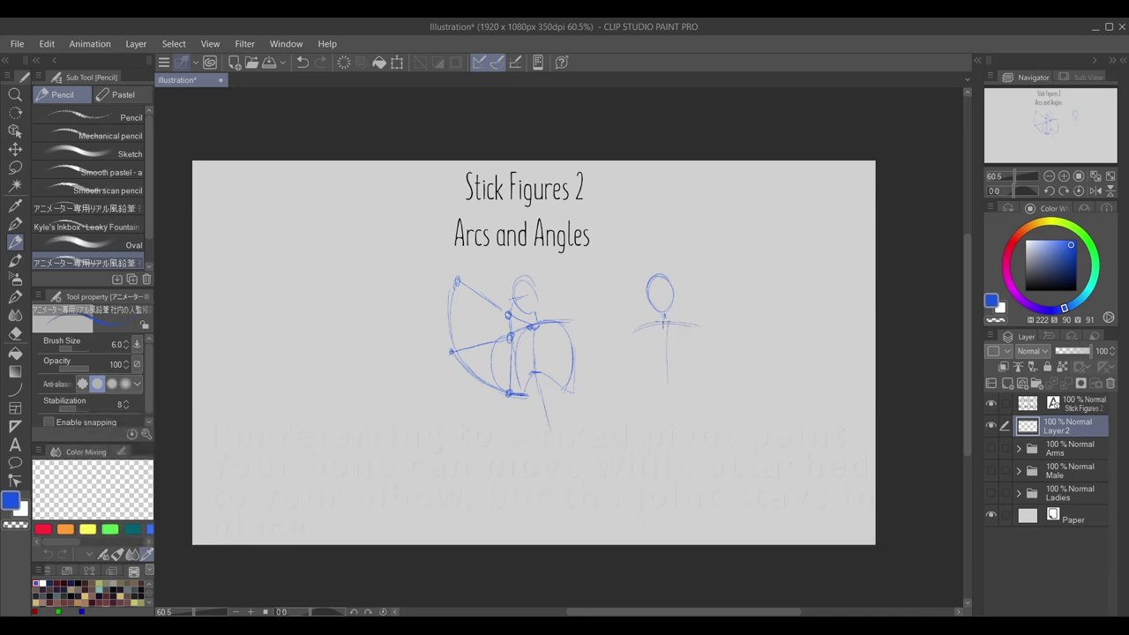
left_click_drag(665, 321, 675, 399)
left_click_drag(655, 381, 683, 385)
left_click_drag(653, 331, 657, 334)
mouse_move(650, 332)
left_mouse_down()
mouse_move(644, 431)
mouse_move(631, 443)
mouse_move(650, 440)
left_mouse_up()
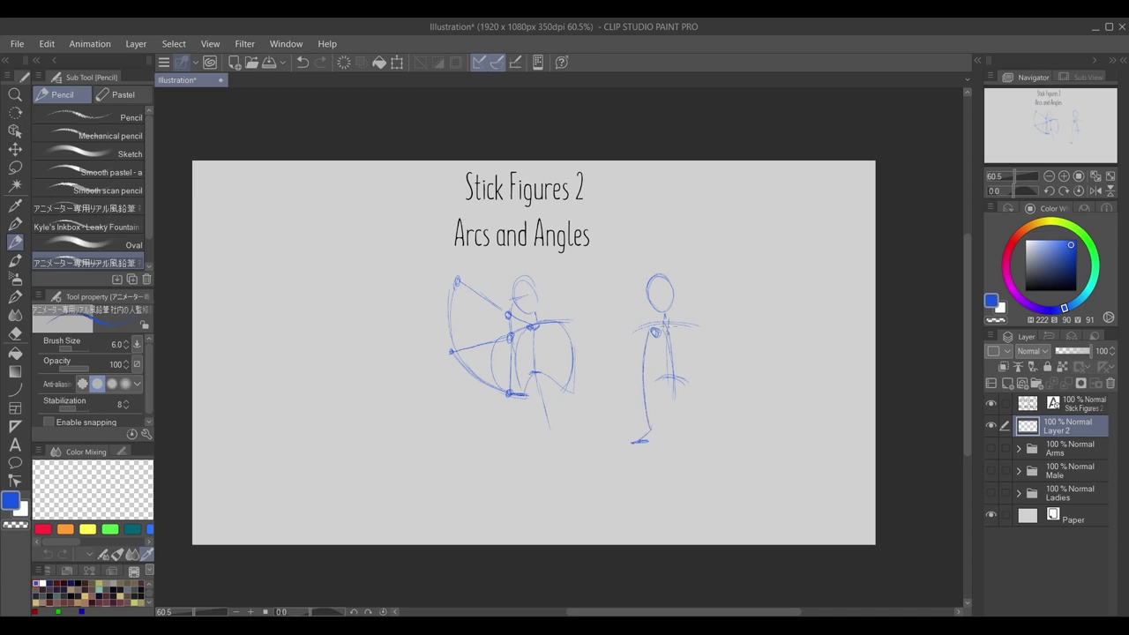
Step: Add the second figure's other long limb with its joint circle and foot, plus a curved arc outside the body
mouse_move(669, 326)
left_mouse_down()
mouse_move(687, 445)
mouse_move(699, 439)
left_mouse_up()
mouse_move(640, 338)
left_mouse_down()
mouse_move(628, 360)
mouse_move(639, 423)
mouse_move(626, 392)
mouse_move(673, 438)
mouse_move(653, 369)
mouse_move(668, 437)
mouse_move(641, 433)
mouse_move(669, 429)
left_mouse_up()
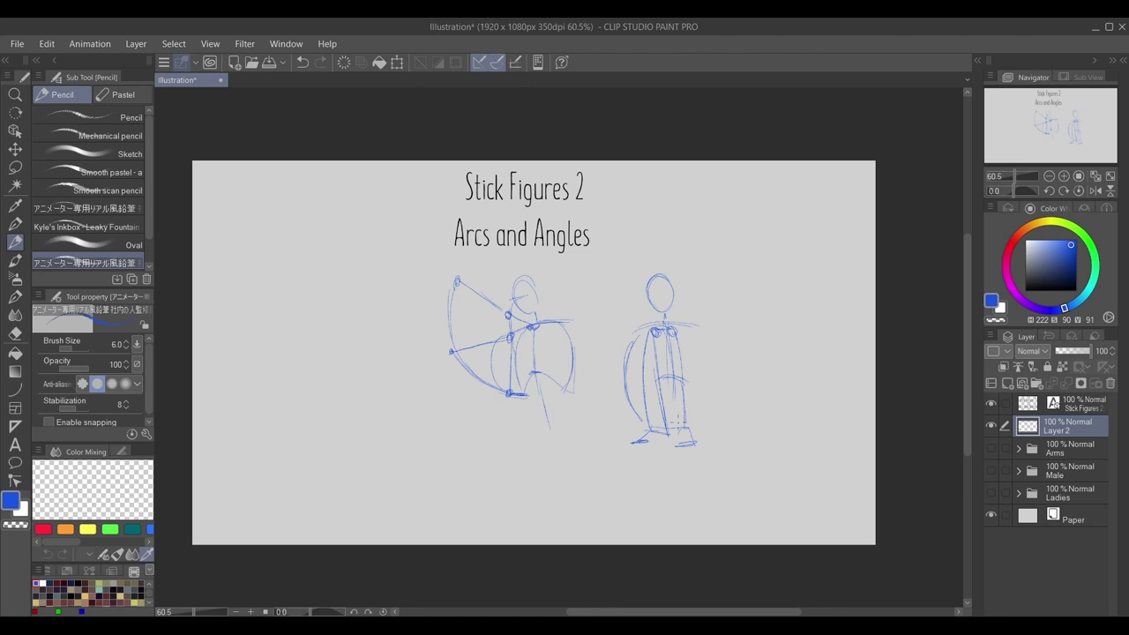
left_click_drag(671, 330, 667, 336)
Step: Choose a dark green drawing colour and trace over the second figure's first limb from its joint circle to the foot
left_click(1093, 243)
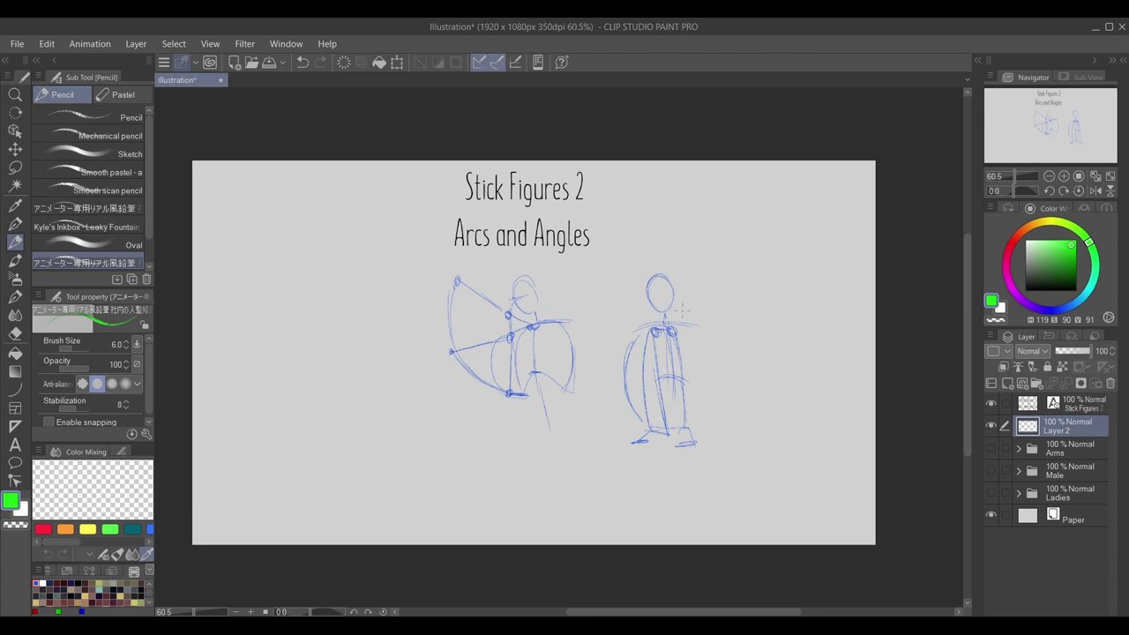
left_click(1066, 267)
mouse_move(651, 328)
left_mouse_down()
mouse_move(644, 357)
mouse_move(657, 440)
mouse_move(645, 429)
mouse_move(649, 368)
mouse_move(644, 441)
left_mouse_up()
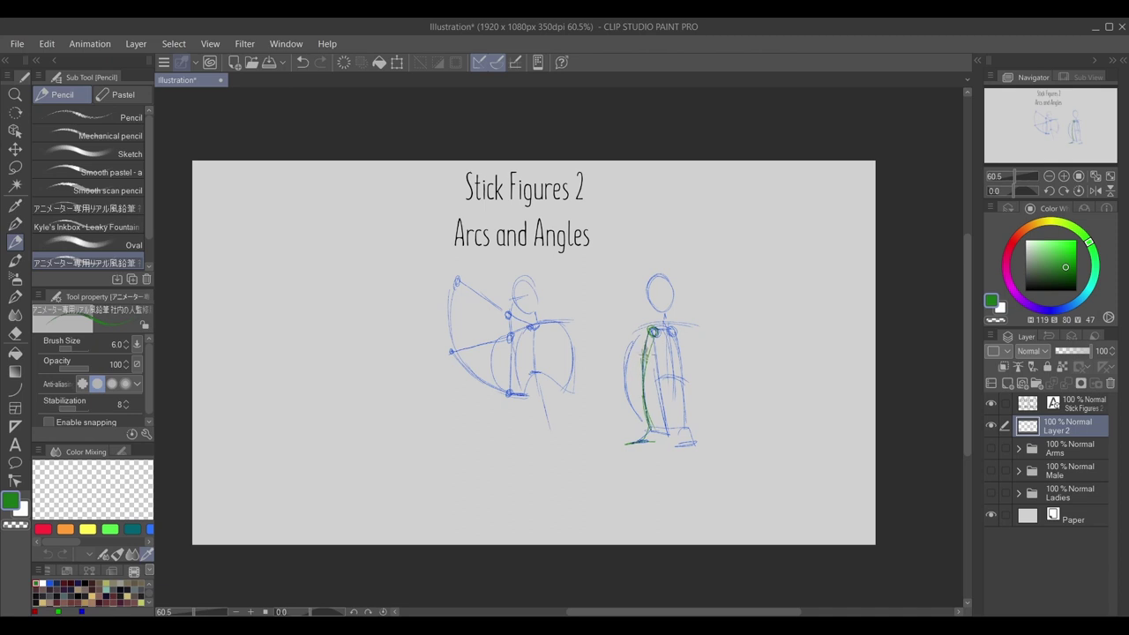
mouse_move(644, 358)
left_mouse_down()
mouse_move(650, 386)
mouse_move(651, 342)
mouse_move(651, 394)
mouse_move(658, 335)
mouse_move(657, 438)
left_mouse_up()
Step: Undo the latest strokes and clear all sketches from Layer 2
key("ctrl+z")
key("ctrl+z")
key("ctrl+z")
key("ctrl+z")
left_click(344, 62)
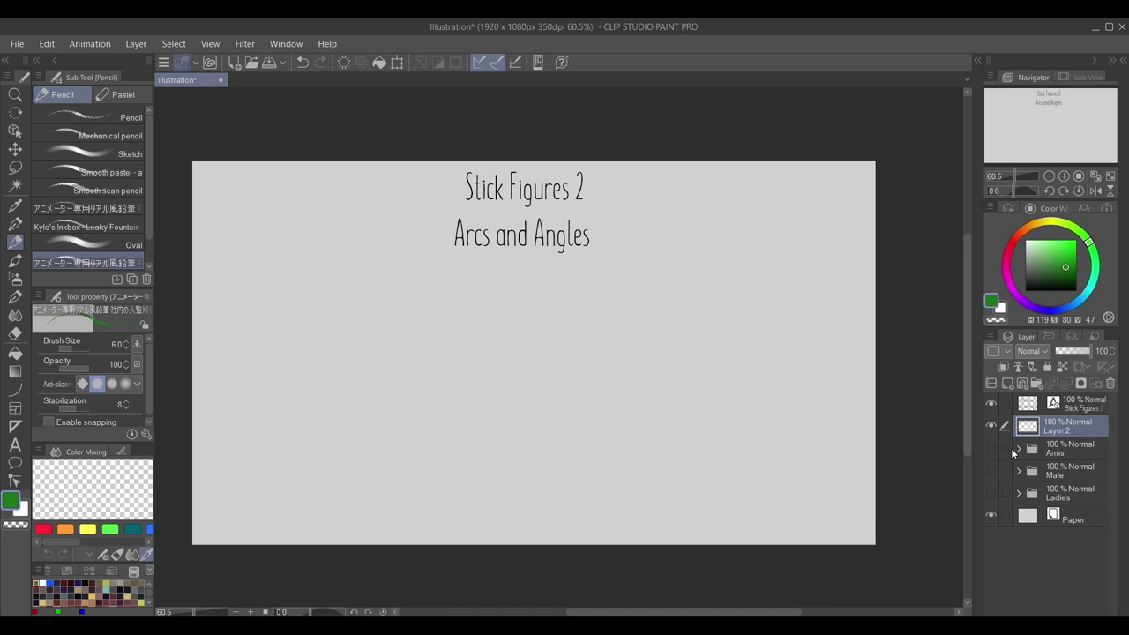
Step: Choose a dark teal-blue drawing colour and sketch a bent limb diagram below the title with joint circles, connecting lines and arcs
left_click(1082, 299)
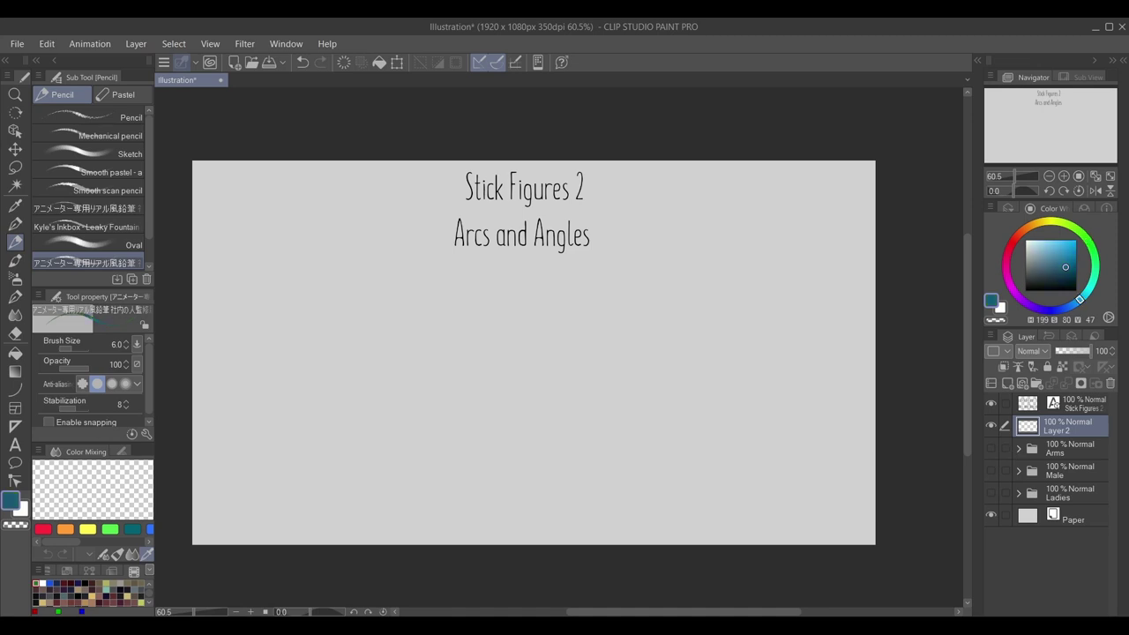
mouse_move(566, 337)
left_mouse_down()
mouse_move(579, 363)
mouse_move(586, 335)
mouse_move(580, 369)
left_mouse_up()
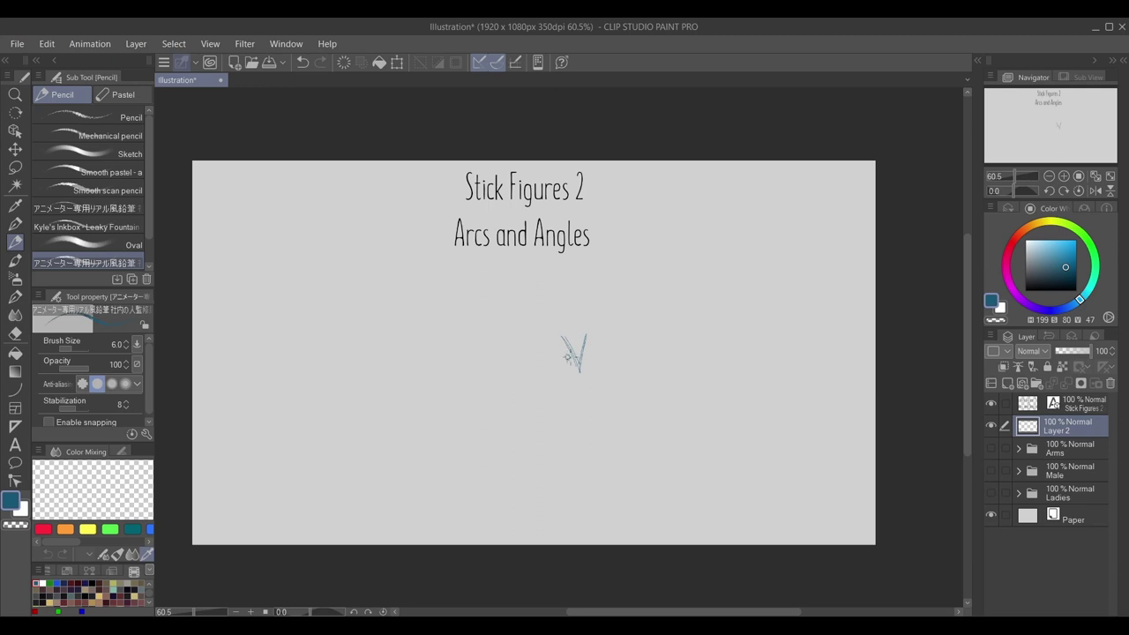
mouse_move(566, 357)
left_mouse_down()
mouse_move(503, 316)
mouse_move(470, 380)
mouse_move(443, 390)
mouse_move(540, 373)
left_mouse_up()
mouse_move(503, 319)
left_mouse_down()
mouse_move(535, 280)
mouse_move(500, 319)
mouse_move(557, 265)
mouse_move(539, 276)
mouse_move(567, 269)
mouse_move(557, 258)
mouse_move(569, 341)
left_mouse_up()
left_click_drag(558, 282, 570, 360)
mouse_move(558, 272)
left_mouse_down()
mouse_move(565, 318)
mouse_move(538, 276)
mouse_move(562, 263)
mouse_move(553, 397)
left_mouse_up()
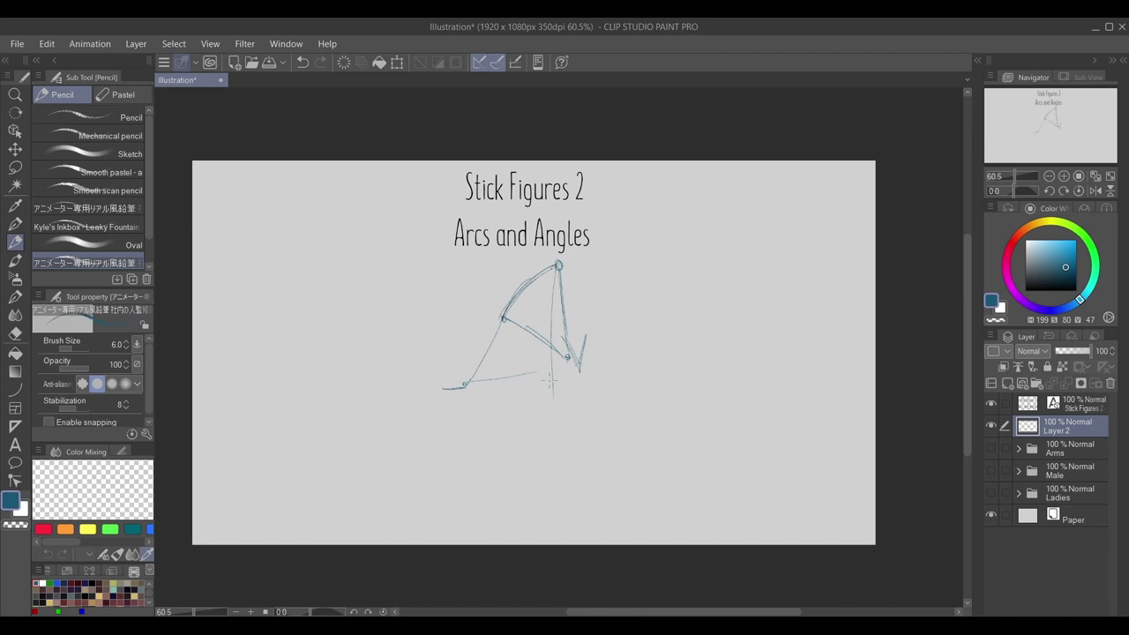
left_click_drag(558, 264, 556, 357)
mouse_move(466, 384)
left_mouse_down()
mouse_move(553, 370)
mouse_move(548, 346)
mouse_move(554, 376)
mouse_move(552, 355)
left_mouse_up()
Step: Fade the diagram's lower arc with the Soft eraser and return to the pencil to touch up the strokes
key("e")
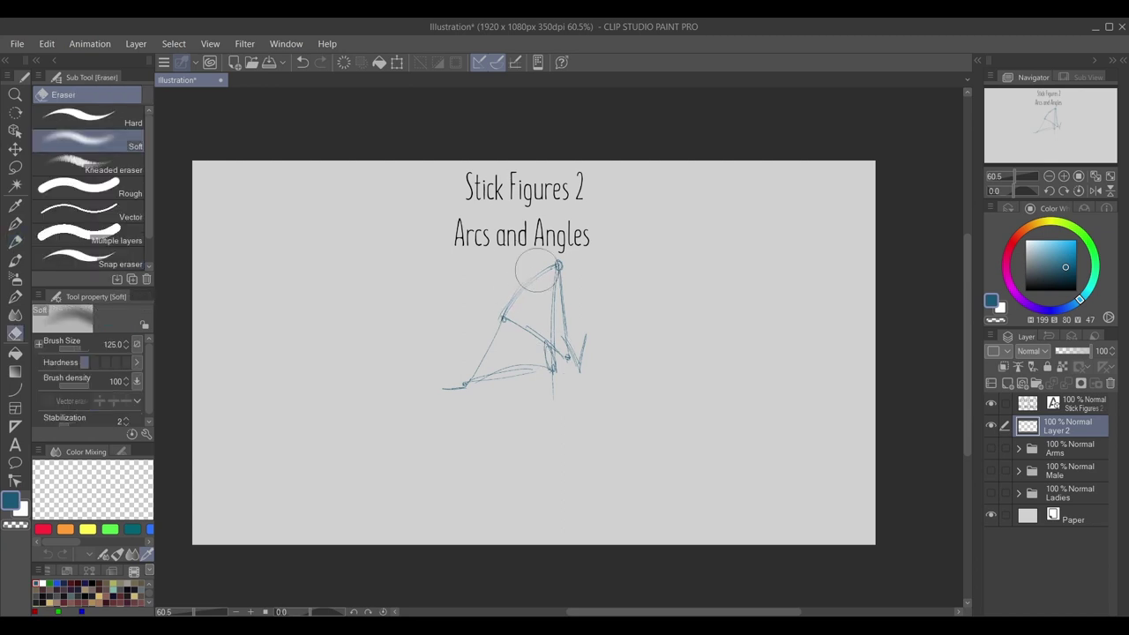
left_click_drag(517, 365, 535, 386)
key("p")
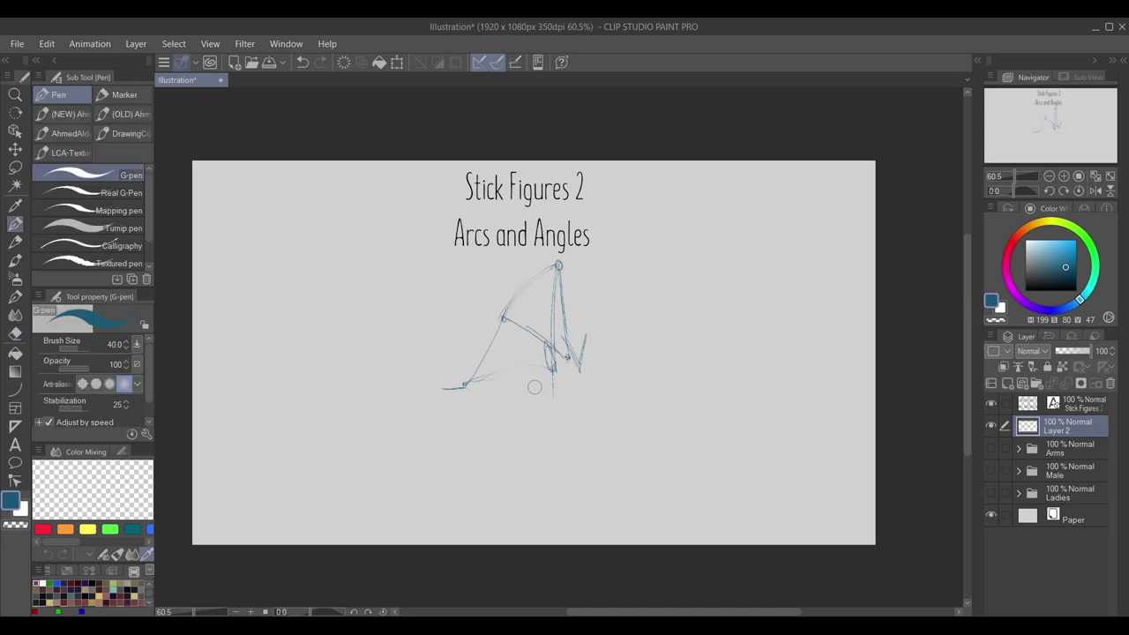
key("p")
left_click_drag(559, 351, 545, 365)
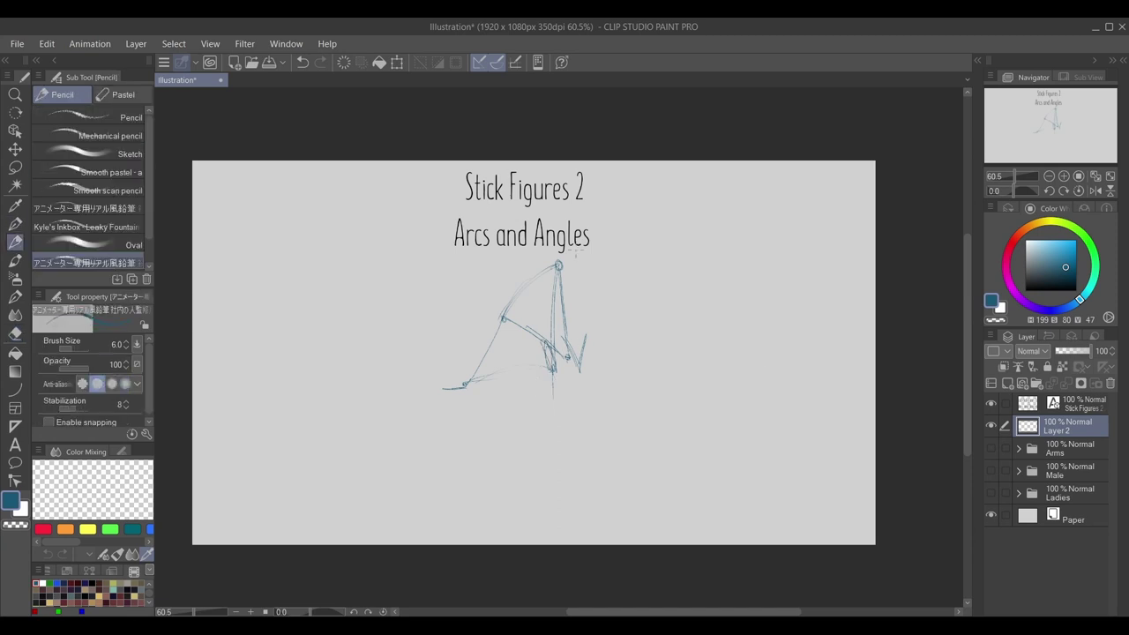
Step: Add a straight vertical limb with a middle joint and foot to the diagram, and link the two middle joints with an arc
mouse_move(560, 270)
left_mouse_down()
mouse_move(564, 325)
mouse_move(548, 317)
mouse_move(563, 394)
left_mouse_up()
mouse_move(563, 342)
left_mouse_down()
mouse_move(563, 407)
mouse_move(547, 410)
left_mouse_up()
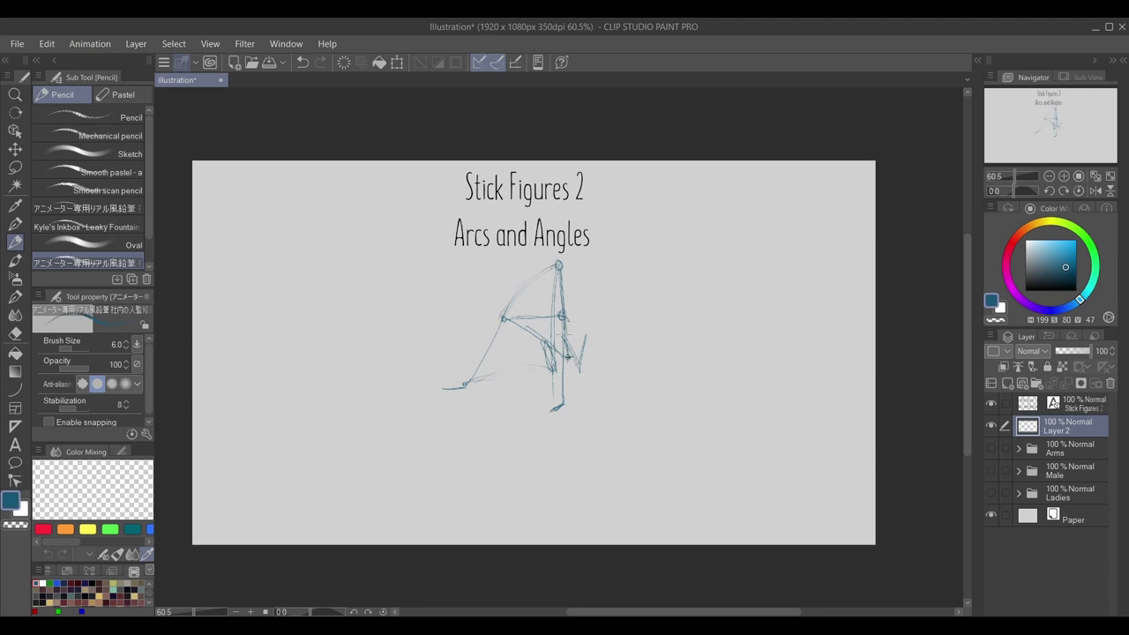
mouse_move(561, 315)
left_mouse_down()
mouse_move(563, 328)
mouse_move(540, 311)
mouse_move(503, 319)
mouse_move(560, 316)
mouse_move(496, 323)
left_mouse_up()
left_click_drag(501, 326, 460, 384)
left_click_drag(563, 327, 554, 266)
Step: Sketch a second tilted figure with pelvis, joints and long legs beside the diagram, and clear all sketches from Layer 2
mouse_move(680, 290)
left_mouse_down()
mouse_move(659, 312)
mouse_move(692, 301)
mouse_move(681, 293)
mouse_move(681, 326)
mouse_move(651, 324)
mouse_move(685, 321)
mouse_move(678, 288)
mouse_move(688, 331)
mouse_move(705, 298)
mouse_move(690, 337)
left_mouse_up()
mouse_move(690, 336)
left_mouse_down()
mouse_move(681, 293)
mouse_move(652, 323)
mouse_move(691, 332)
mouse_move(676, 301)
left_mouse_up()
mouse_move(671, 308)
left_mouse_down()
mouse_move(705, 295)
mouse_move(711, 262)
mouse_move(718, 283)
left_mouse_up()
left_click_drag(653, 351, 652, 379)
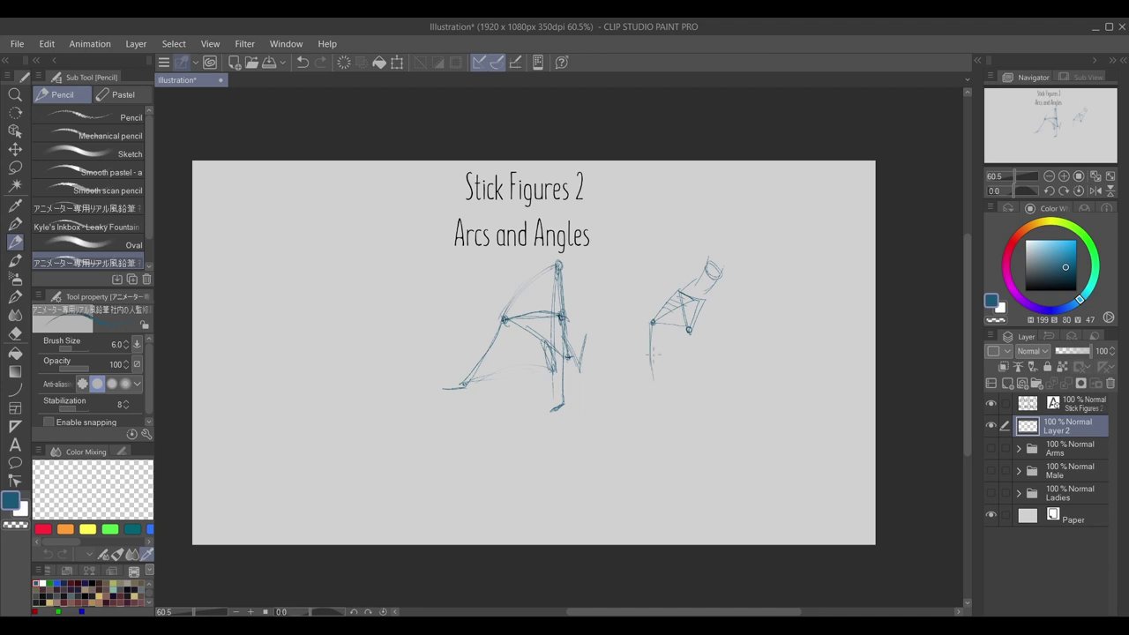
left_click_drag(651, 321, 664, 461)
left_click_drag(689, 333, 702, 391)
left_click_drag(697, 390, 719, 451)
left_click(343, 62)
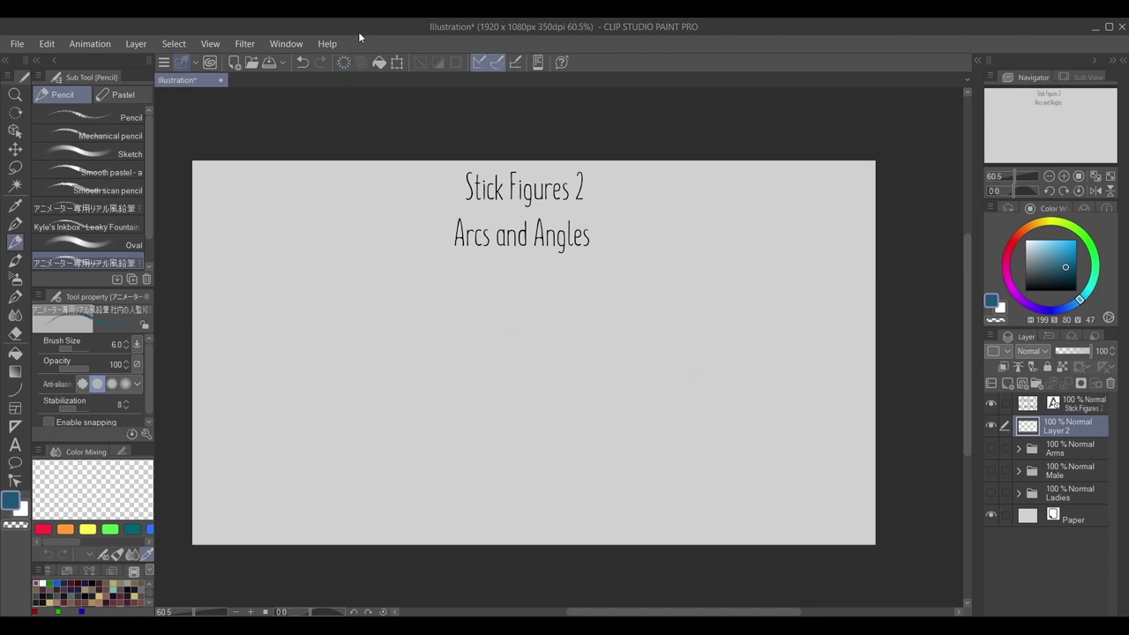
Step: Show the Arms reference photo folder and lower its opacity to 37%
left_click(992, 449)
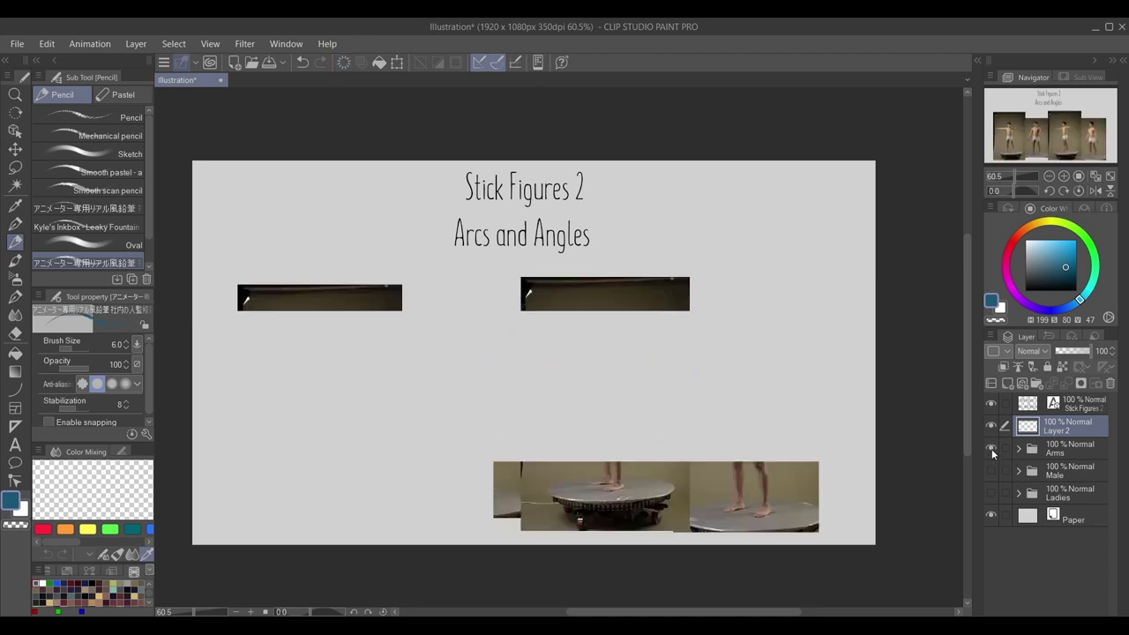
left_click_drag(1070, 121, 1064, 120)
left_click(1057, 452)
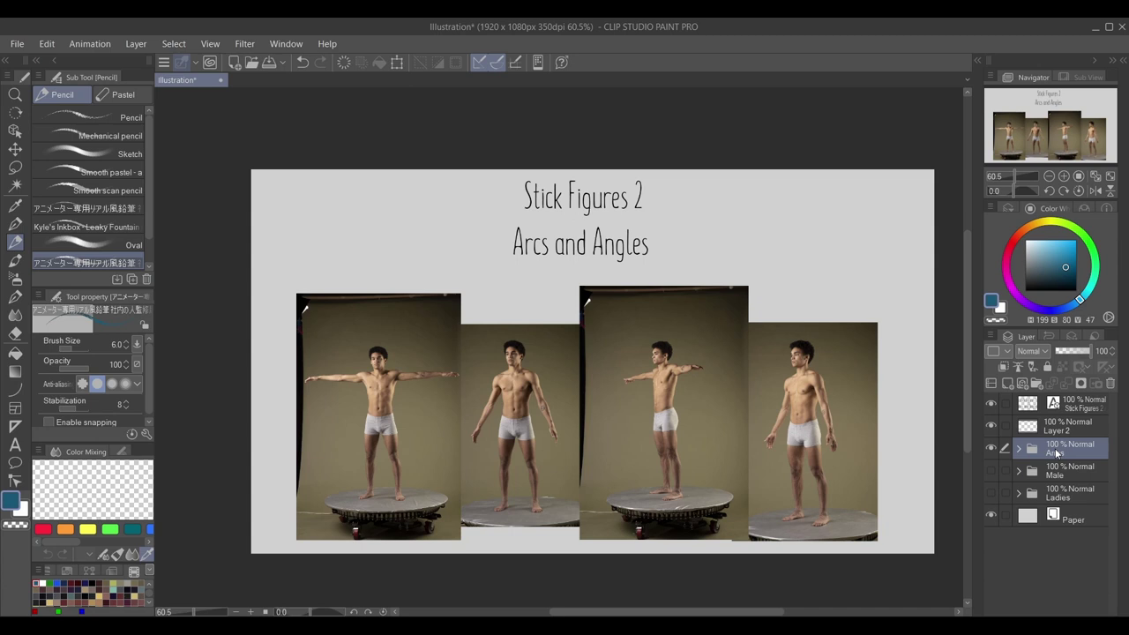
left_click(1070, 351)
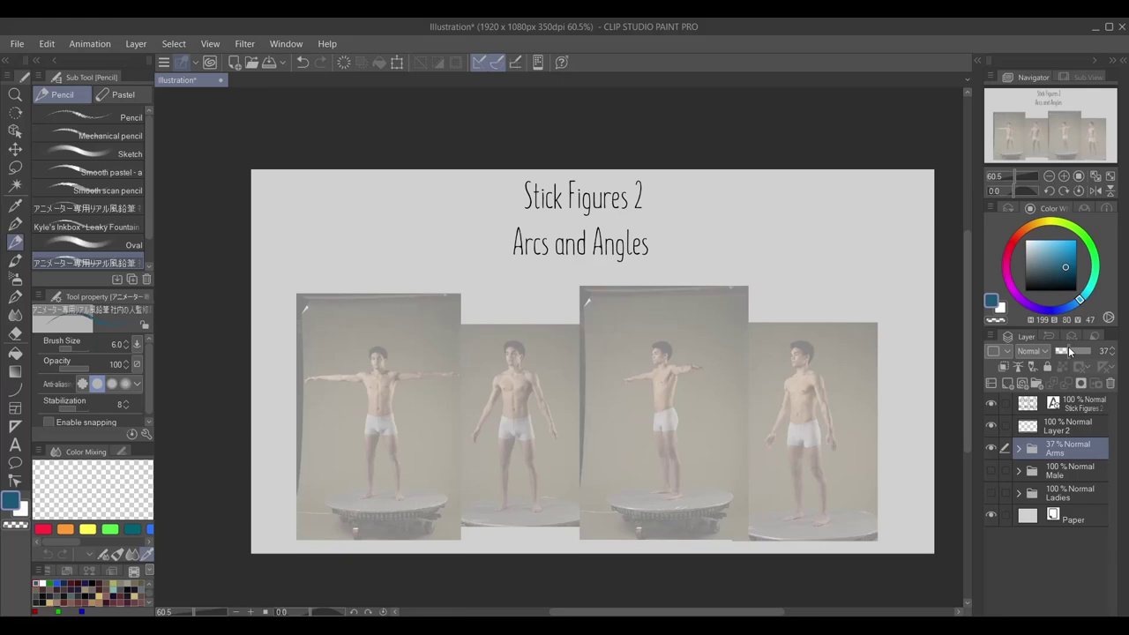
Step: On Layer 2, trace the collarbones and the spine line over the first reference photo
left_click(1076, 426)
scroll(392, 431, "up", 3)
scroll(392, 431, "up", 4)
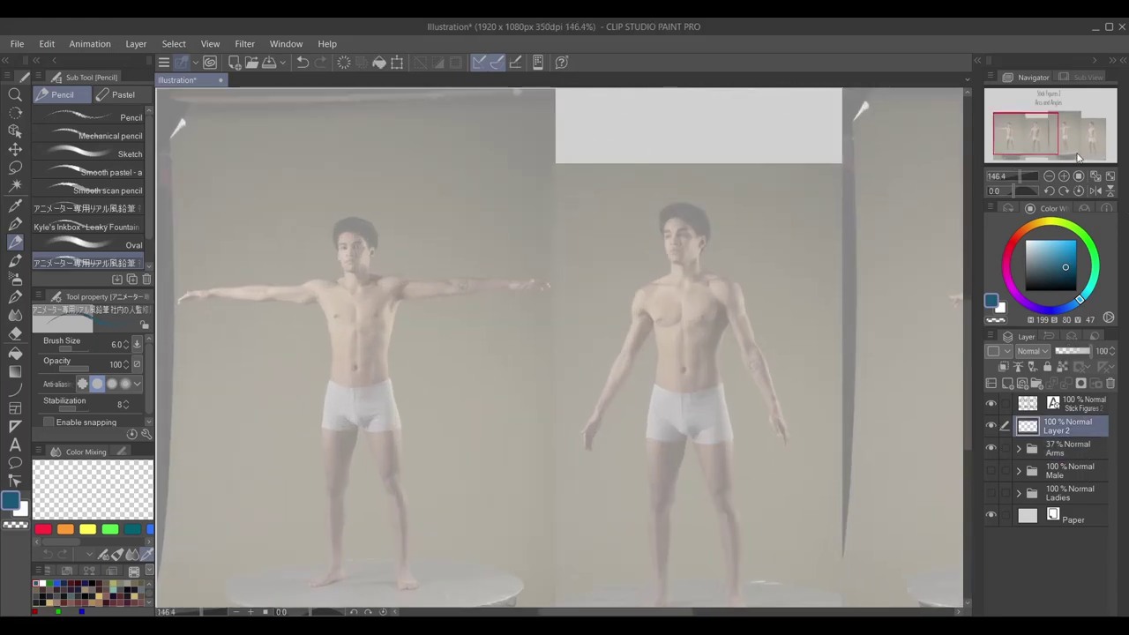
left_click_drag(1054, 133, 1049, 130)
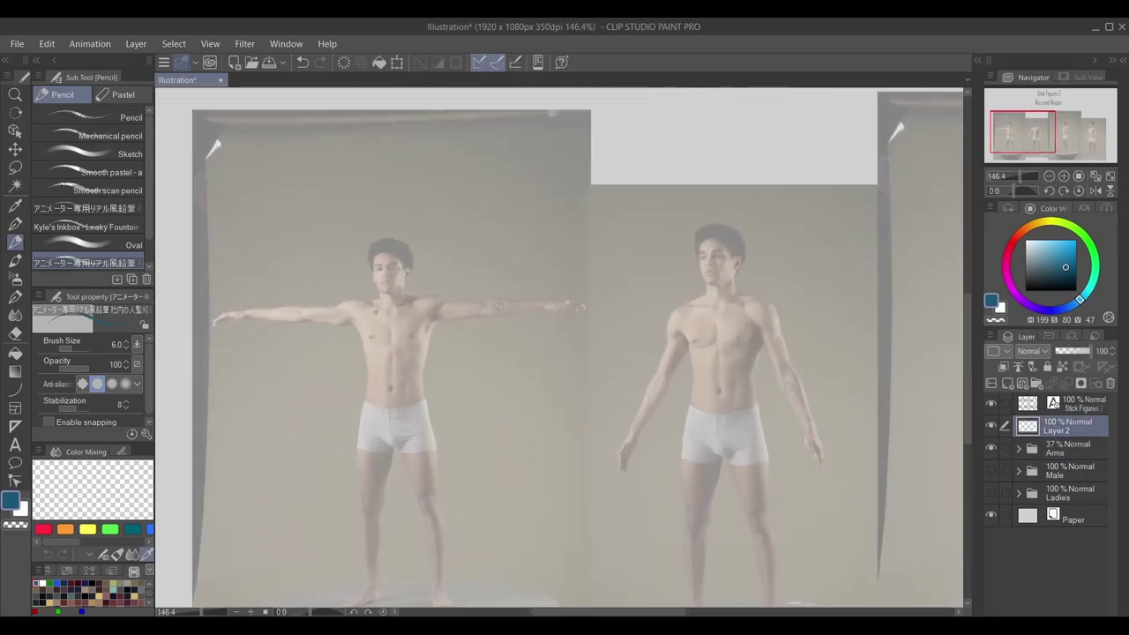
left_click_drag(364, 301, 441, 300)
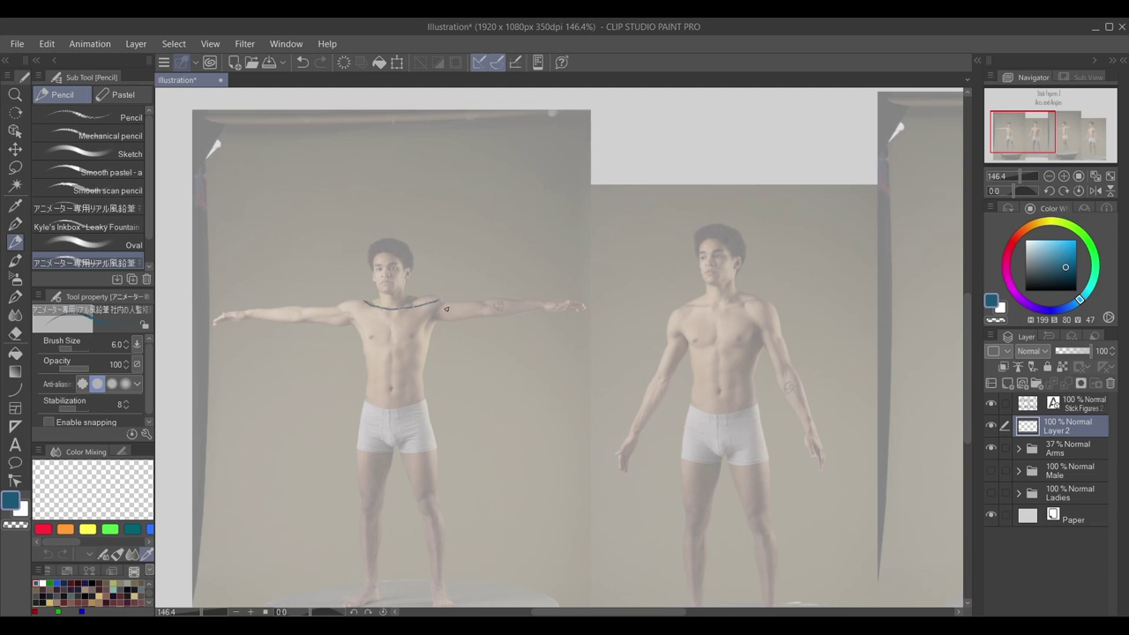
key("ctrl+z")
mouse_move(364, 302)
left_mouse_down()
mouse_move(405, 314)
mouse_move(403, 299)
mouse_move(391, 314)
mouse_move(424, 298)
mouse_move(403, 312)
mouse_move(423, 301)
mouse_move(368, 304)
mouse_move(426, 297)
left_mouse_up()
key("ctrl+z")
left_click_drag(394, 316, 392, 445)
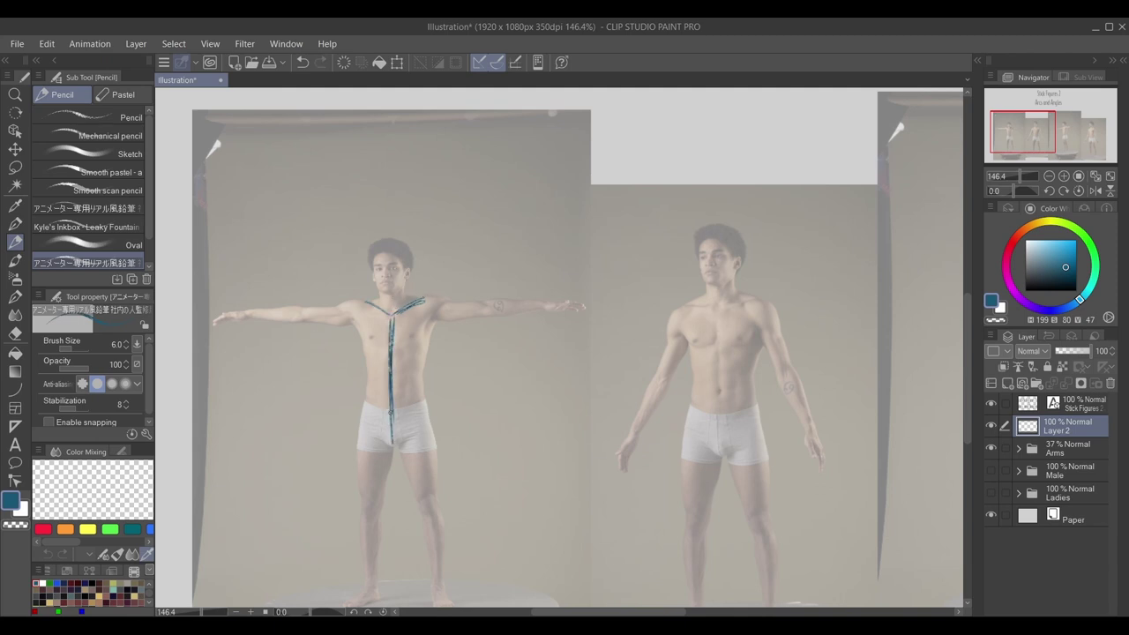
left_click_drag(392, 374, 392, 441)
Step: Trace a V-shaped pelvis at the base of the spine line and extend both collarbone ends out to the shoulders
left_click_drag(364, 402, 391, 446)
mouse_move(426, 397)
left_mouse_down()
mouse_move(391, 444)
mouse_move(414, 411)
left_mouse_up()
left_click_drag(1050, 132, 1049, 141)
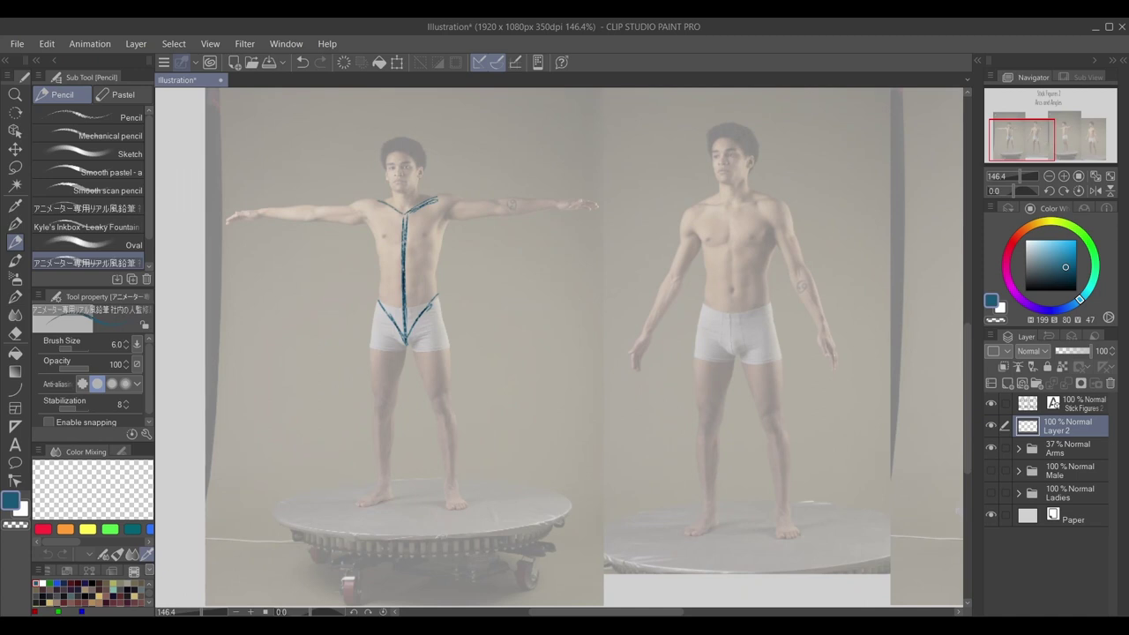
left_click_drag(372, 201, 360, 200)
left_click_drag(435, 204, 451, 194)
left_click_drag(389, 286, 433, 213)
left_click_drag(396, 254, 423, 281)
key("ctrl+z")
key("ctrl+z")
Step: Trace both outstretched arms with joint marks and hand shapes, and draw diagonals from the shoulders crossing the waist to the opposite hips
left_click_drag(365, 205, 227, 218)
left_click_drag(447, 200, 568, 205)
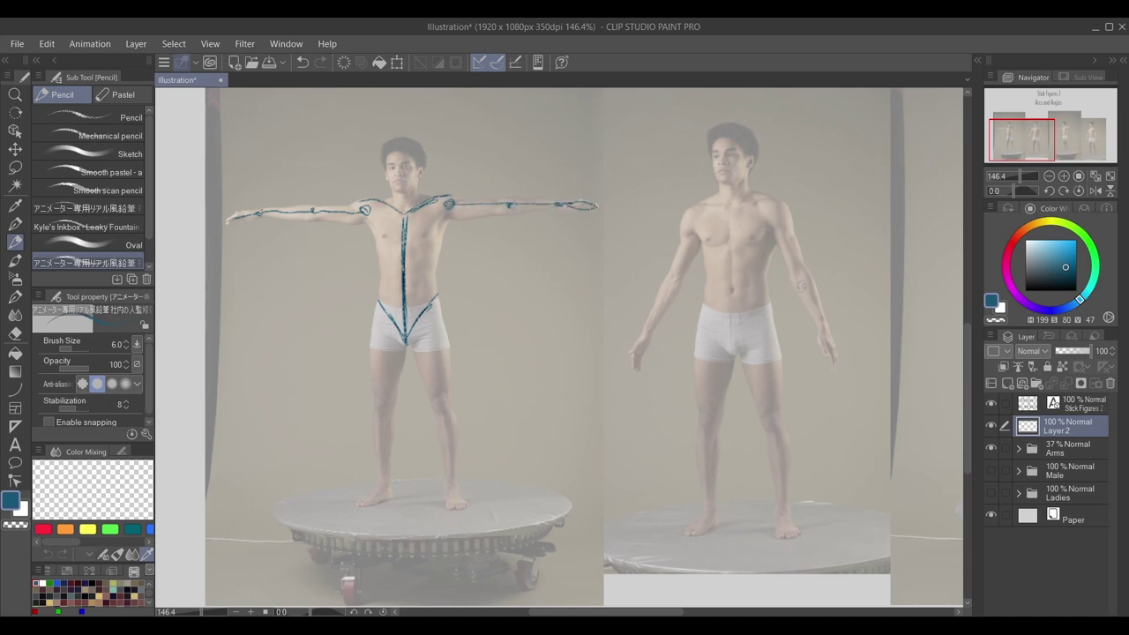
mouse_move(258, 210)
left_mouse_down()
mouse_move(231, 220)
mouse_move(256, 216)
left_mouse_up()
left_click_drag(366, 212, 438, 297)
mouse_move(441, 208)
left_mouse_down()
mouse_move(380, 300)
mouse_move(414, 268)
mouse_move(405, 268)
left_mouse_up()
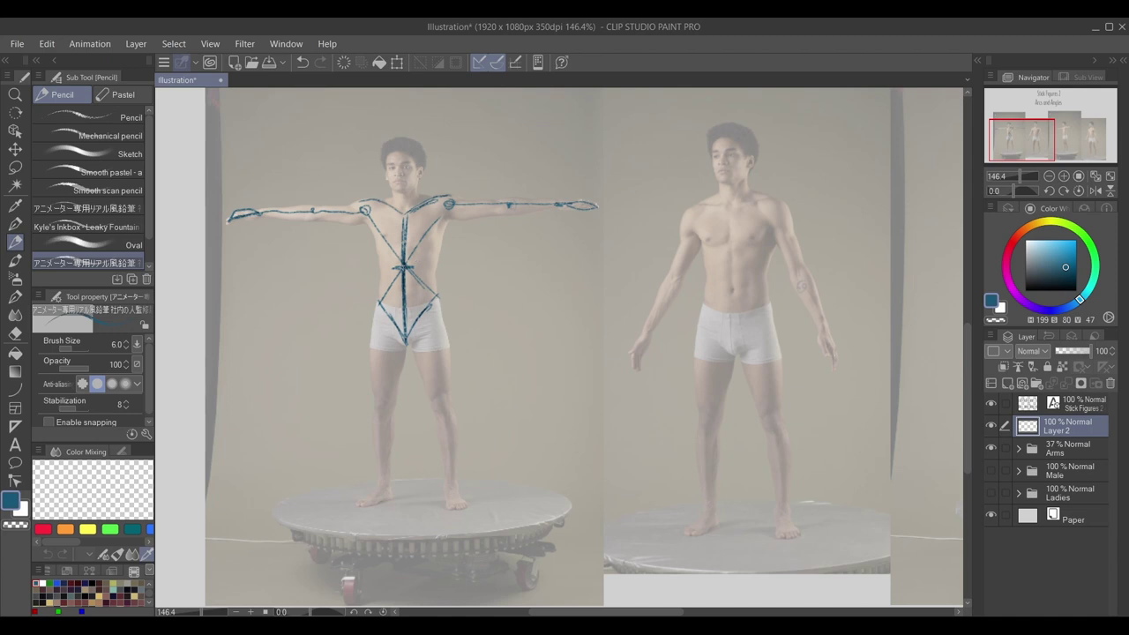
Step: Draw arcs from the traced elbow and wrist down toward the waist, and add the same arm in a lowered position
mouse_move(397, 268)
left_mouse_down()
mouse_move(336, 244)
mouse_move(320, 221)
mouse_move(330, 240)
mouse_move(398, 270)
mouse_move(316, 221)
left_mouse_up()
mouse_move(314, 213)
left_mouse_down()
mouse_move(357, 232)
mouse_move(365, 211)
left_mouse_up()
left_click_drag(263, 219, 345, 256)
mouse_move(262, 216)
left_mouse_down()
mouse_move(343, 256)
mouse_move(331, 293)
left_mouse_up()
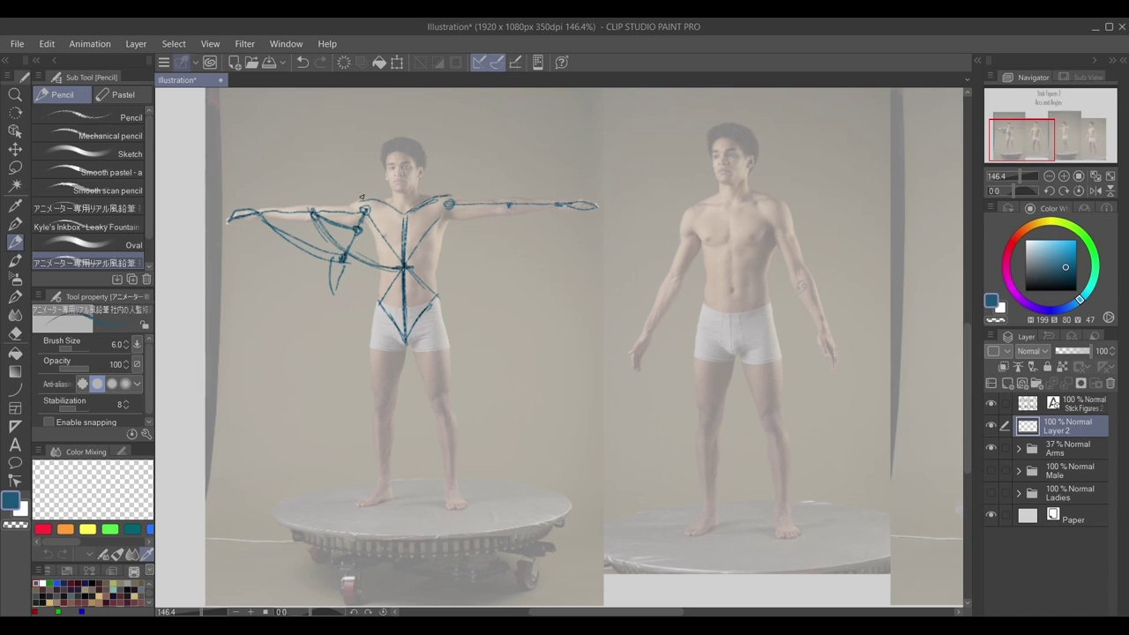
left_click_drag(381, 194, 254, 210)
key("ctrl+z")
key("ctrl+z")
left_click_drag(631, 363, 689, 398)
key("ctrl+z")
key("ctrl+z")
key("ctrl+z")
left_click_drag(378, 327, 396, 316)
left_click_drag(391, 324, 378, 334)
left_click_drag(376, 333, 381, 409)
key("ctrl+z")
key("ctrl+z")
key("ctrl+z")
key("ctrl+z")
key("ctrl+z")
Step: Trace both legs from the hips with knee joints and feet, and outline the head with facial guidelines
mouse_move(378, 305)
left_mouse_down()
mouse_move(381, 492)
mouse_move(353, 513)
left_mouse_up()
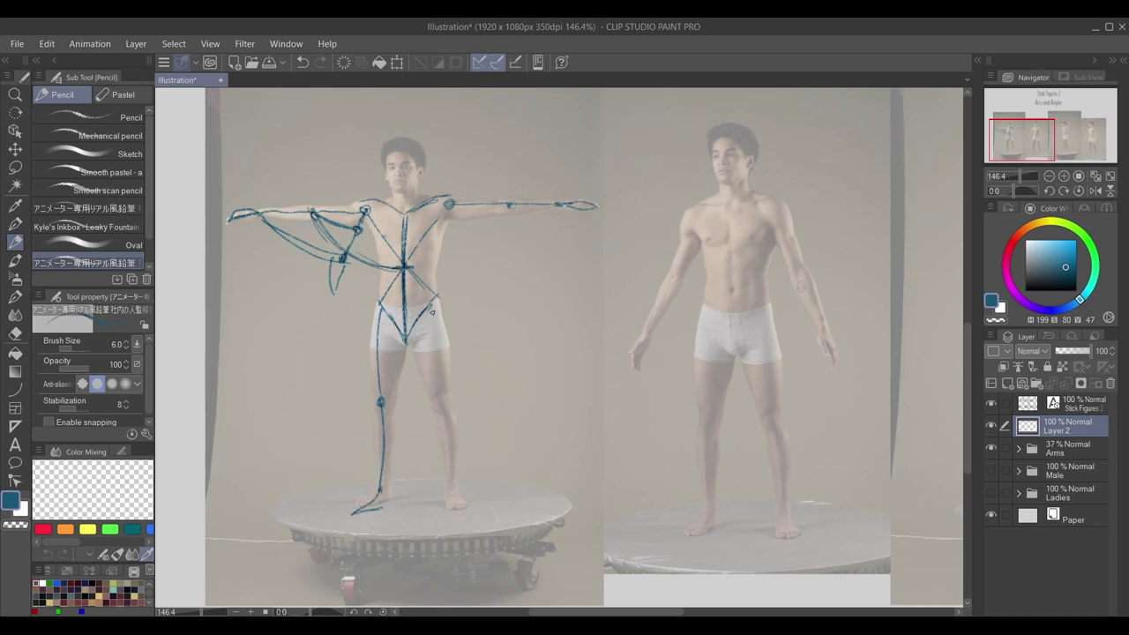
left_click_drag(432, 305, 454, 517)
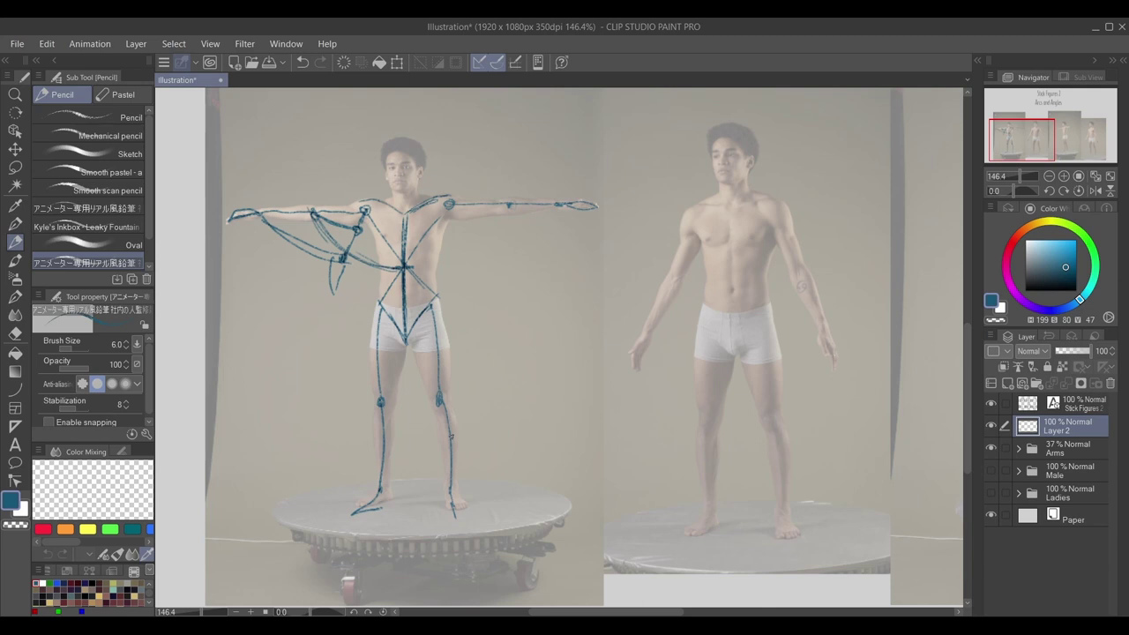
mouse_move(404, 195)
left_mouse_down()
mouse_move(405, 216)
mouse_move(389, 151)
mouse_move(413, 170)
mouse_move(413, 179)
mouse_move(399, 149)
mouse_move(387, 165)
mouse_move(420, 167)
mouse_move(385, 184)
mouse_move(416, 164)
mouse_move(399, 193)
left_mouse_up()
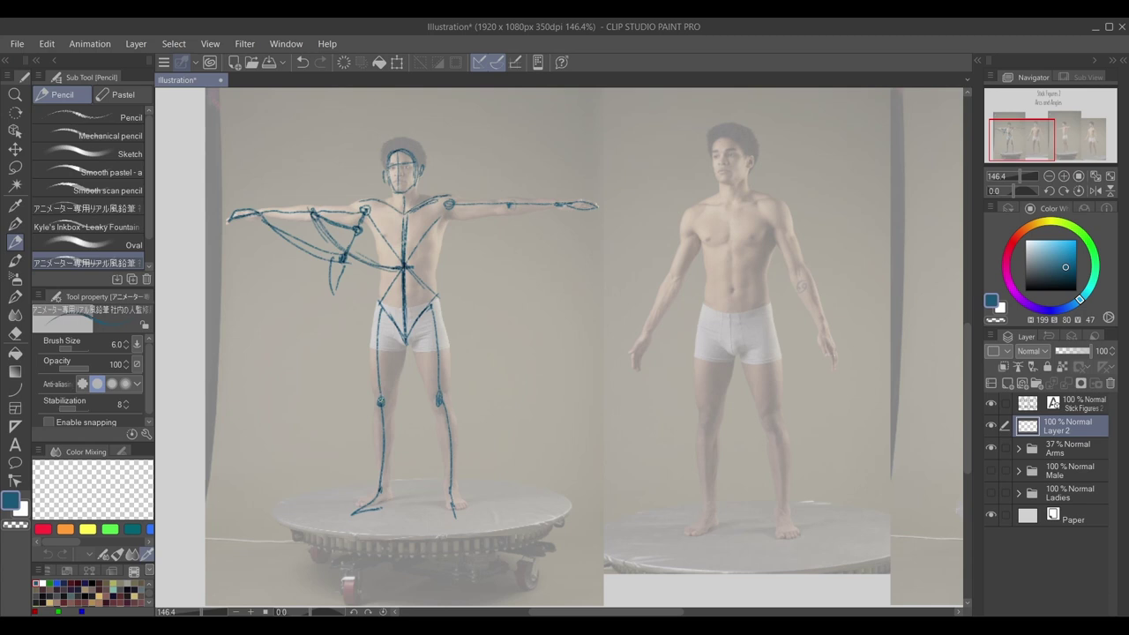
mouse_move(381, 403)
left_mouse_down()
mouse_move(348, 362)
mouse_move(376, 401)
left_mouse_up()
mouse_move(345, 357)
left_mouse_down()
mouse_move(383, 357)
mouse_move(374, 360)
mouse_move(379, 317)
mouse_move(375, 346)
left_mouse_up()
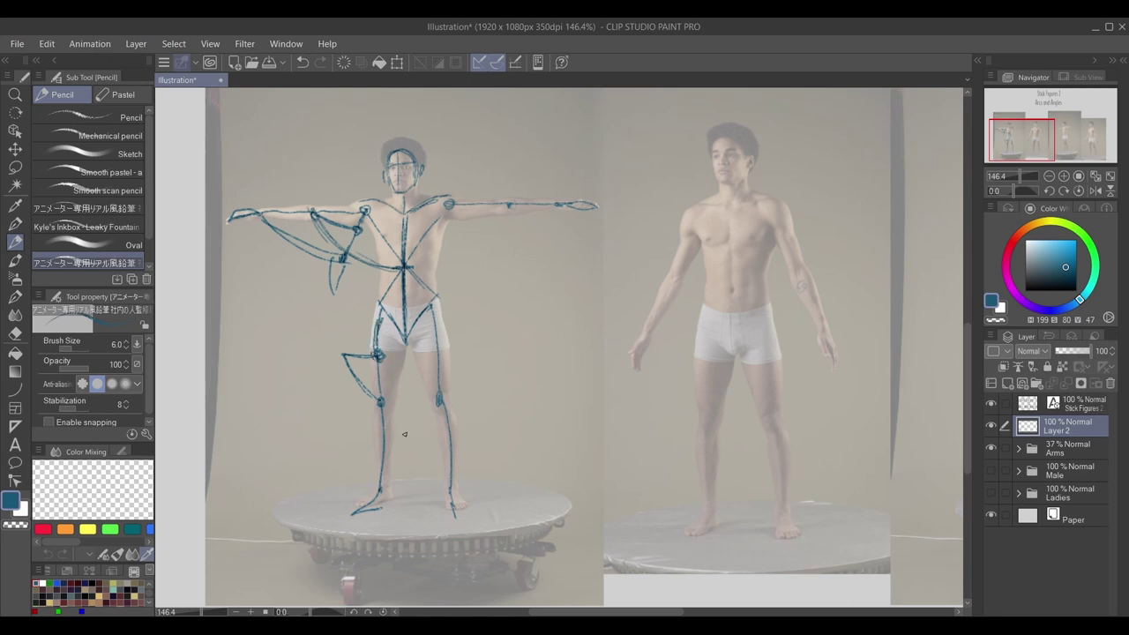
key("ctrl+z")
key("ctrl+z")
key("ctrl+z")
key("ctrl+z")
key("ctrl+z")
key("ctrl+z")
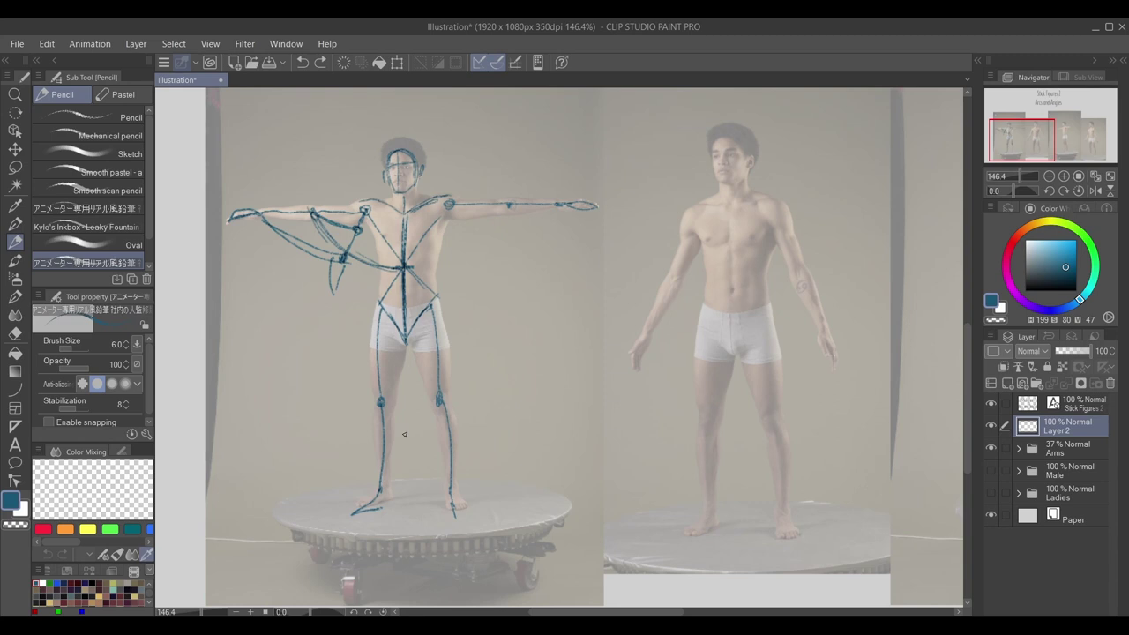
Step: Beside the traced first figure, sketch a small stick figure with head, shoulder line, tapering spine, V-shaped pelvis and two legs
left_click_drag(1051, 141, 1059, 141)
mouse_move(435, 287)
left_mouse_down()
mouse_move(418, 291)
mouse_move(434, 268)
mouse_move(436, 305)
mouse_move(456, 304)
mouse_move(440, 318)
mouse_move(457, 303)
mouse_move(433, 323)
mouse_move(436, 380)
left_mouse_up()
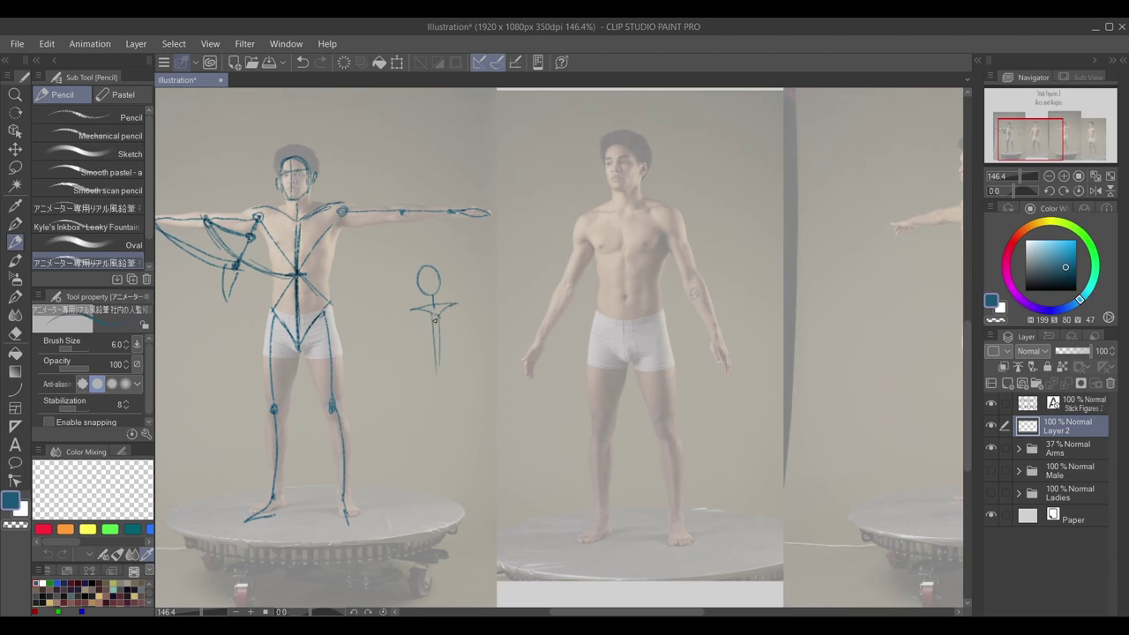
mouse_move(437, 316)
left_mouse_down()
mouse_move(435, 399)
mouse_move(454, 379)
mouse_move(433, 394)
mouse_move(443, 410)
mouse_move(456, 378)
mouse_move(422, 388)
mouse_move(419, 401)
mouse_move(420, 385)
mouse_move(441, 528)
left_mouse_up()
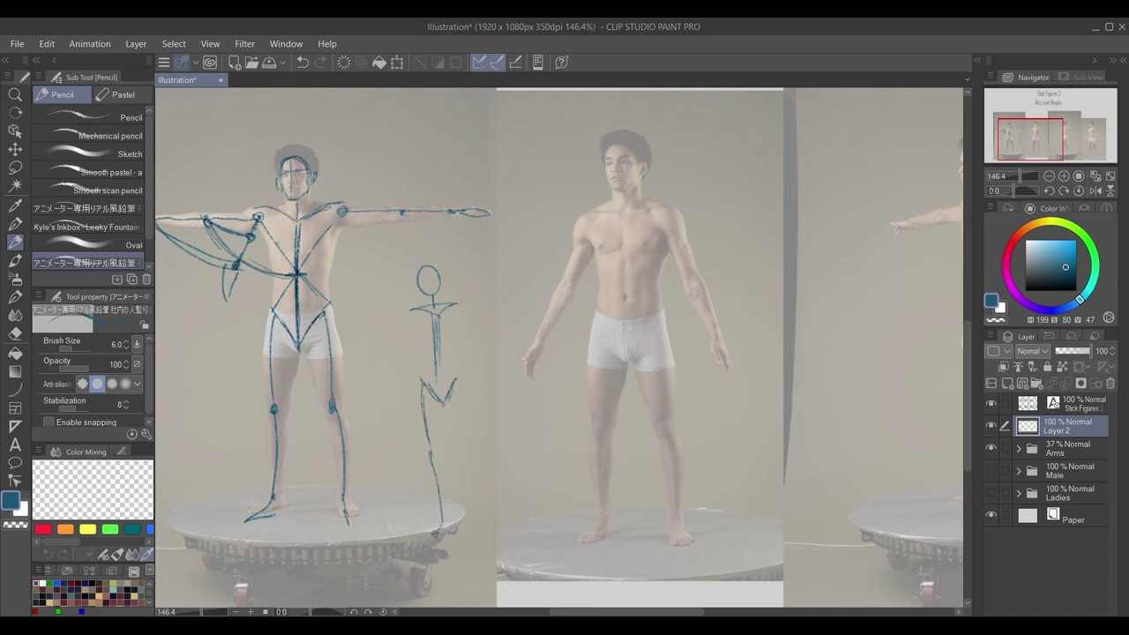
left_click_drag(457, 387, 469, 531)
Step: Add both outstretched arms to the small stick figure and draw diagonals from its shoulders crossing at the waist
left_click_drag(411, 310, 350, 336)
left_click_drag(458, 305, 521, 313)
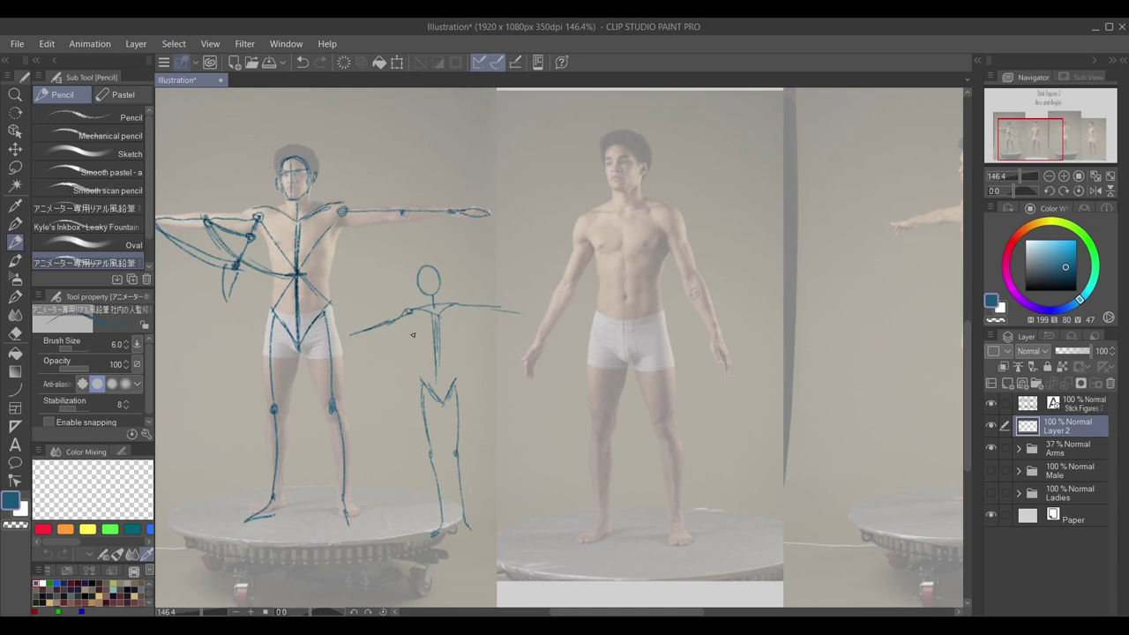
mouse_move(411, 313)
left_mouse_down()
mouse_move(456, 379)
mouse_move(456, 308)
left_mouse_up()
left_click_drag(425, 354, 449, 347)
Step: Trace the head, shoulder line, spine, V-shaped pelvis and both legs with knee joints over the second photo
left_click_drag(1047, 145, 1064, 145)
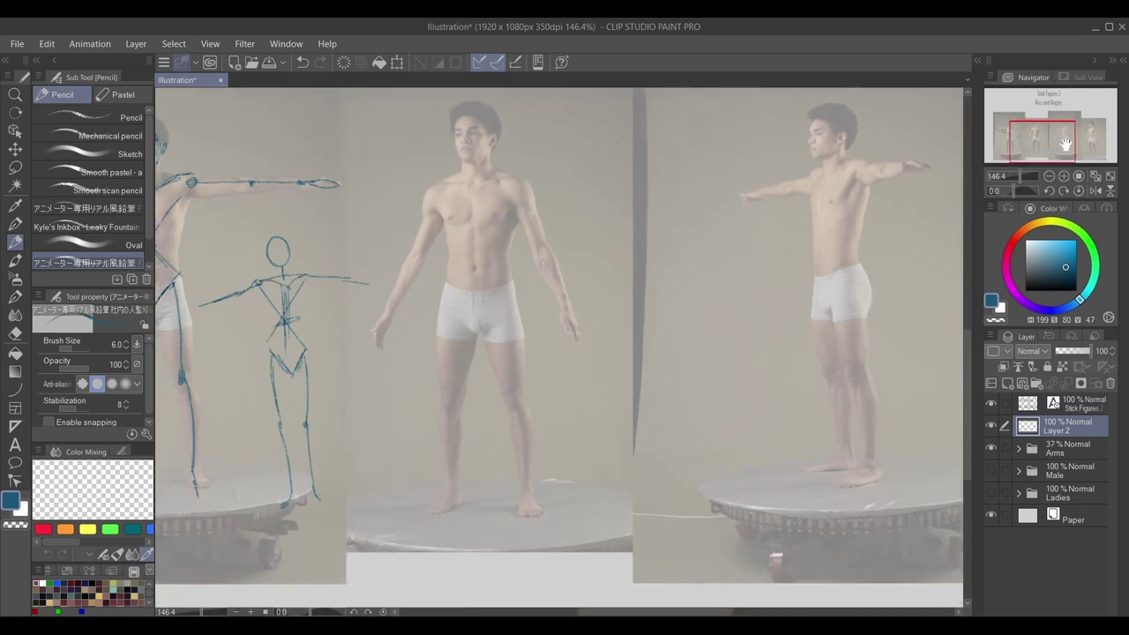
mouse_move(460, 151)
left_mouse_down()
mouse_move(453, 120)
mouse_move(460, 143)
mouse_move(472, 111)
mouse_move(490, 155)
mouse_move(487, 127)
mouse_move(463, 113)
mouse_move(463, 162)
mouse_move(490, 152)
left_mouse_up()
mouse_move(456, 187)
left_mouse_down()
mouse_move(521, 183)
mouse_move(429, 191)
mouse_move(519, 176)
mouse_move(477, 176)
mouse_move(488, 113)
mouse_move(470, 205)
mouse_move(476, 337)
left_mouse_up()
mouse_move(443, 284)
left_mouse_down()
mouse_move(476, 334)
mouse_move(505, 286)
mouse_move(446, 400)
mouse_move(438, 520)
left_mouse_up()
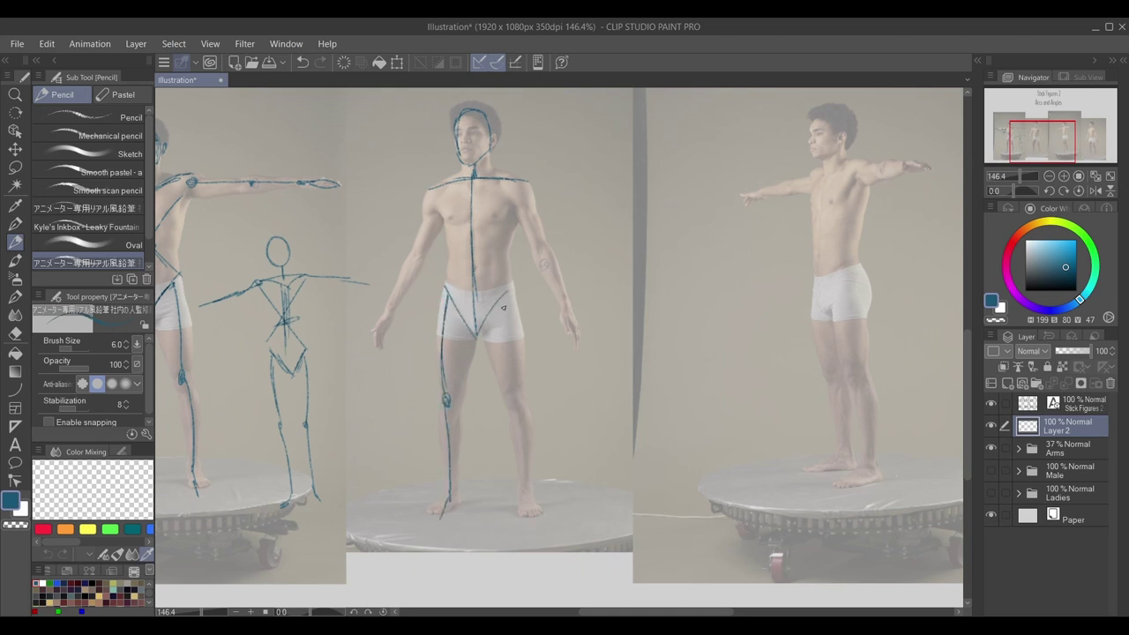
left_click_drag(503, 307, 528, 517)
Step: Trace both lowered arms with joint marks on the second photo, and cross diagonals from the shoulders to the opposite hips
left_click_drag(436, 191, 378, 351)
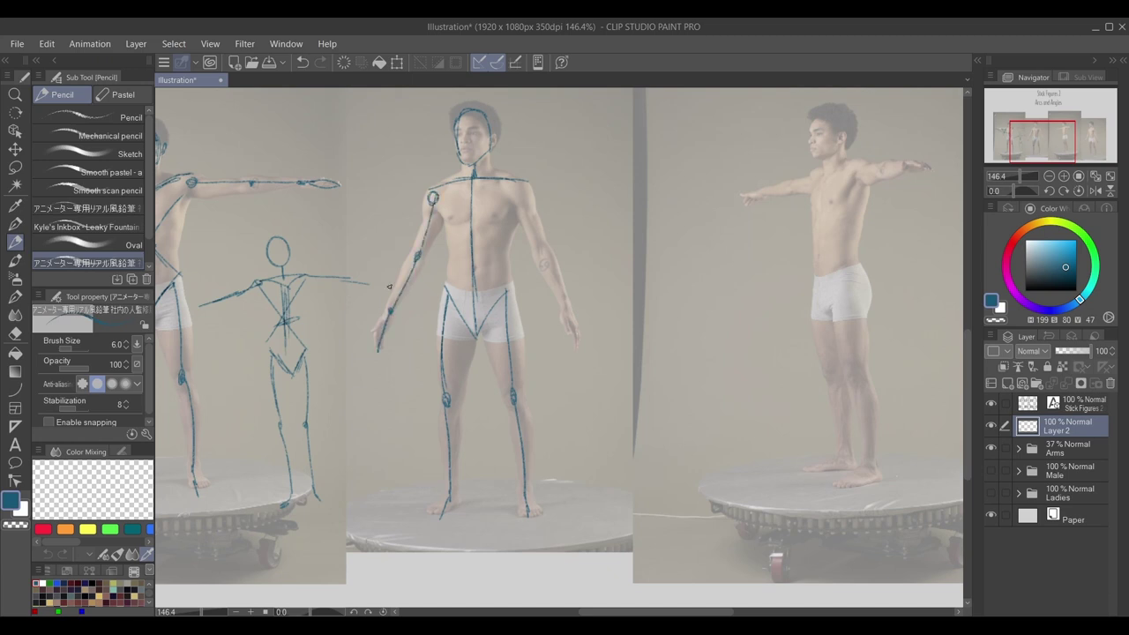
left_click_drag(522, 184, 577, 344)
mouse_move(437, 201)
left_mouse_down()
mouse_move(505, 287)
mouse_move(523, 185)
left_mouse_up()
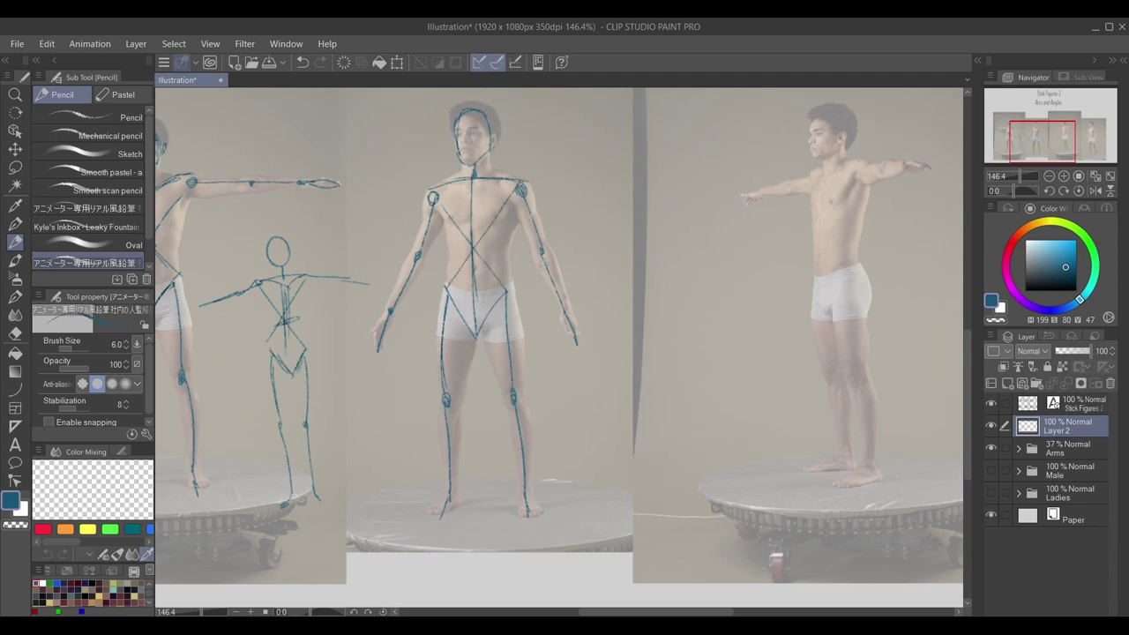
left_click_drag(448, 259, 500, 255)
key("ctrl+z")
Step: Trace the turned head, collarbones, curved spine line, V-shaped pelvis and both legs with knees and feet over the third photo
mouse_move(1060, 144)
left_mouse_down()
mouse_move(1047, 142)
mouse_move(1071, 143)
mouse_move(1044, 142)
mouse_move(1090, 138)
left_mouse_up()
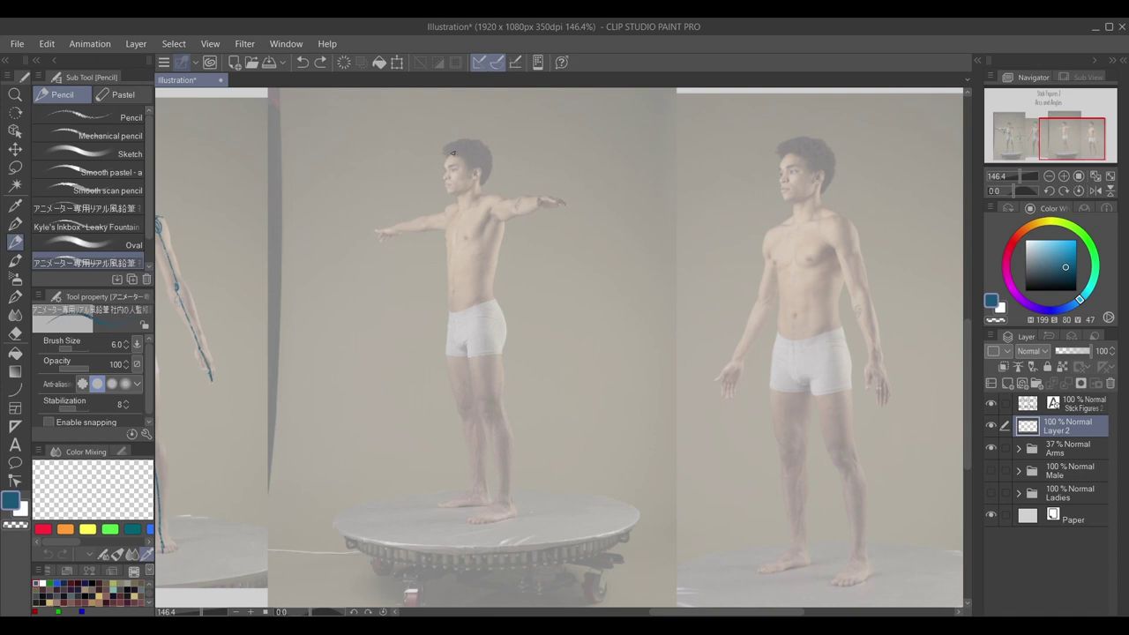
mouse_move(453, 153)
left_mouse_down()
mouse_move(446, 195)
mouse_move(480, 176)
mouse_move(444, 158)
mouse_move(485, 154)
mouse_move(491, 179)
mouse_move(485, 160)
mouse_move(478, 190)
mouse_move(444, 166)
mouse_move(481, 149)
left_mouse_up()
mouse_move(464, 193)
left_mouse_down()
mouse_move(491, 198)
mouse_move(461, 226)
mouse_move(465, 211)
mouse_move(455, 287)
left_mouse_up()
left_click_drag(462, 217, 459, 331)
left_click_drag(455, 278, 458, 340)
mouse_move(446, 316)
left_mouse_down()
mouse_move(461, 348)
mouse_move(494, 303)
mouse_move(489, 406)
mouse_move(506, 477)
mouse_move(503, 503)
mouse_move(475, 530)
left_mouse_up()
mouse_move(449, 343)
left_mouse_down()
mouse_move(476, 464)
mouse_move(455, 510)
left_mouse_up()
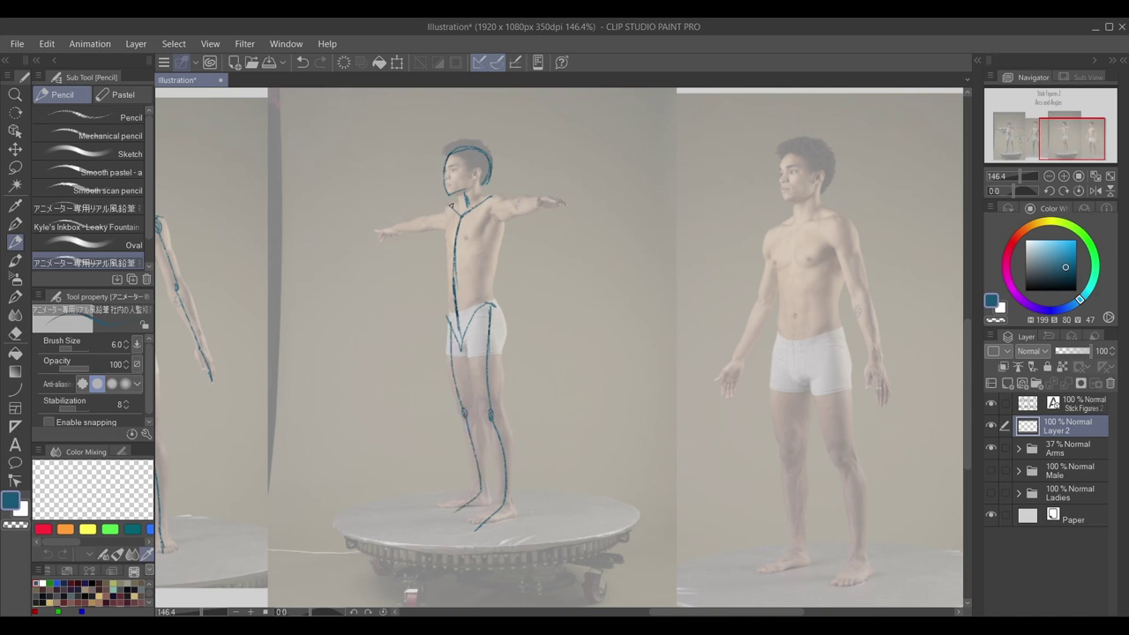
Step: Trace the third figure's outstretched arms with an arc from one elbow to the waist, lightening the arc with the Soft eraser
left_click_drag(452, 208, 379, 234)
mouse_move(492, 200)
left_mouse_down()
mouse_move(542, 202)
mouse_move(518, 208)
left_mouse_up()
mouse_move(521, 206)
left_mouse_down()
mouse_move(482, 283)
mouse_move(452, 280)
mouse_move(520, 222)
mouse_move(506, 244)
mouse_move(517, 212)
left_mouse_up()
key("p")
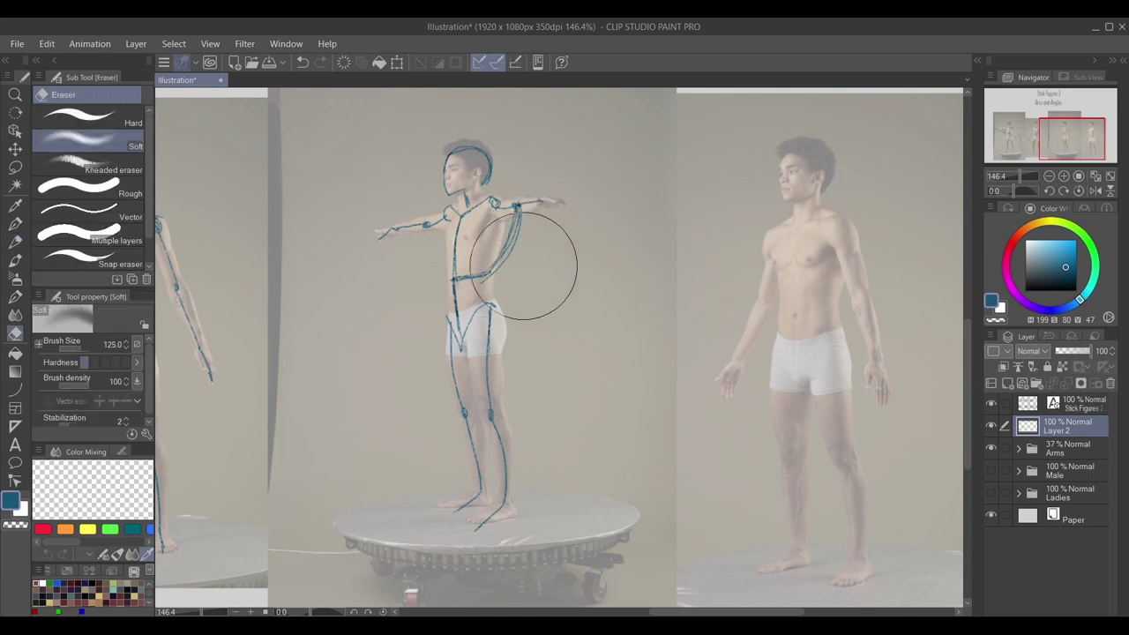
key("p")
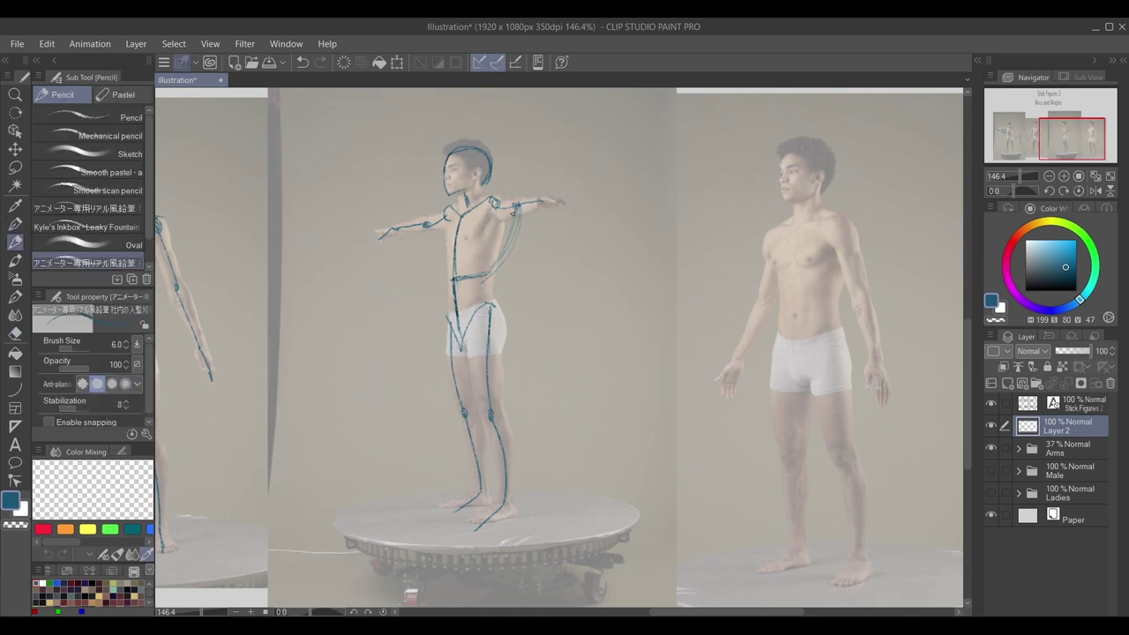
Step: Redefine the third figure's elbow, arc the other elbow down to the waist, and add the hand shape, neck and facial guidelines
mouse_move(517, 209)
left_mouse_down()
mouse_move(490, 276)
mouse_move(517, 209)
left_mouse_up()
left_click_drag(427, 226, 454, 278)
mouse_move(545, 205)
left_mouse_down()
mouse_move(565, 202)
mouse_move(547, 210)
left_mouse_up()
left_click_drag(465, 192, 469, 209)
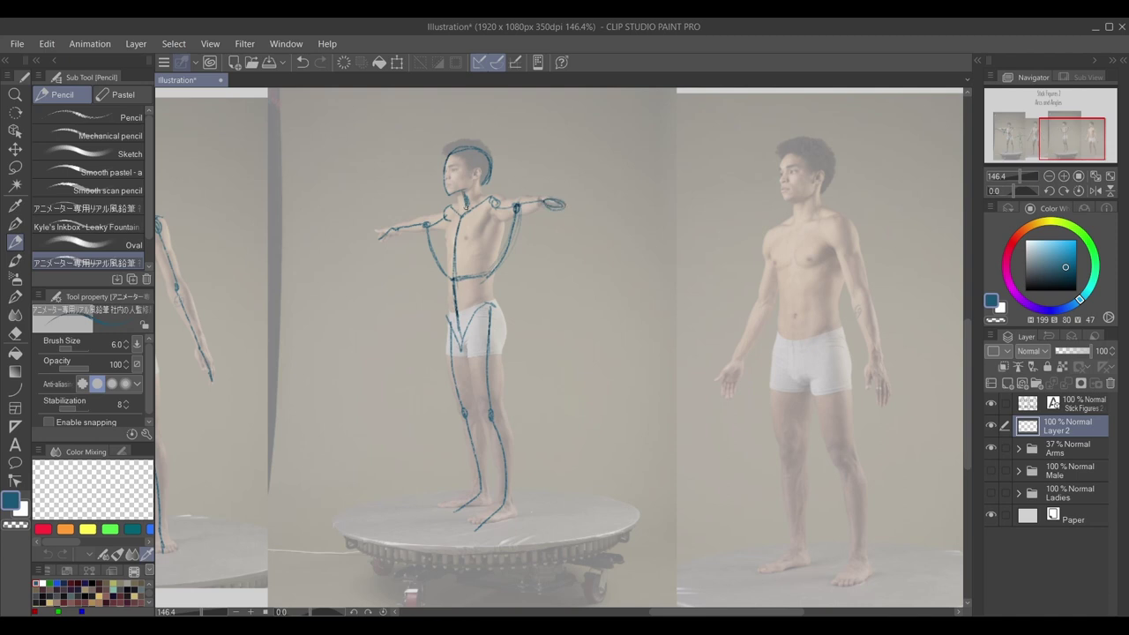
mouse_move(474, 163)
left_mouse_down()
mouse_move(470, 189)
mouse_move(443, 167)
mouse_move(465, 165)
left_mouse_up()
Step: Trace the head, curved center line, V-shaped pelvis and slanted shoulder line over the fourth photo, starting one shoulder mark
left_click_drag(1083, 141, 1108, 144)
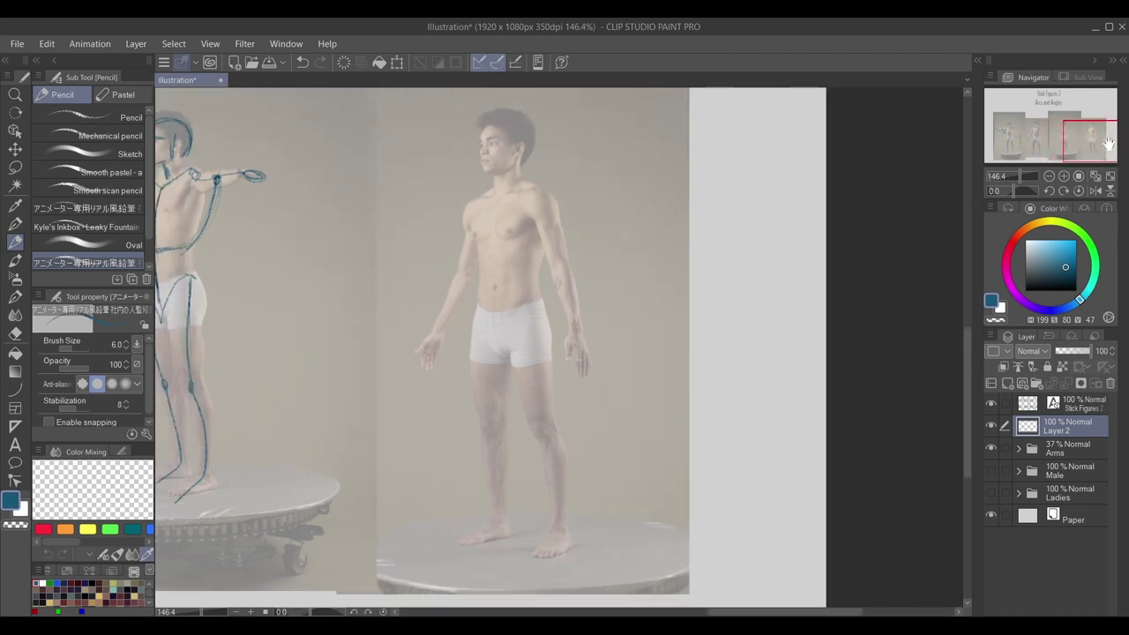
mouse_move(483, 126)
left_mouse_down()
mouse_move(480, 172)
mouse_move(505, 123)
mouse_move(520, 129)
mouse_move(522, 154)
mouse_move(489, 124)
mouse_move(530, 152)
mouse_move(496, 174)
mouse_move(516, 165)
mouse_move(492, 228)
mouse_move(503, 357)
left_mouse_up()
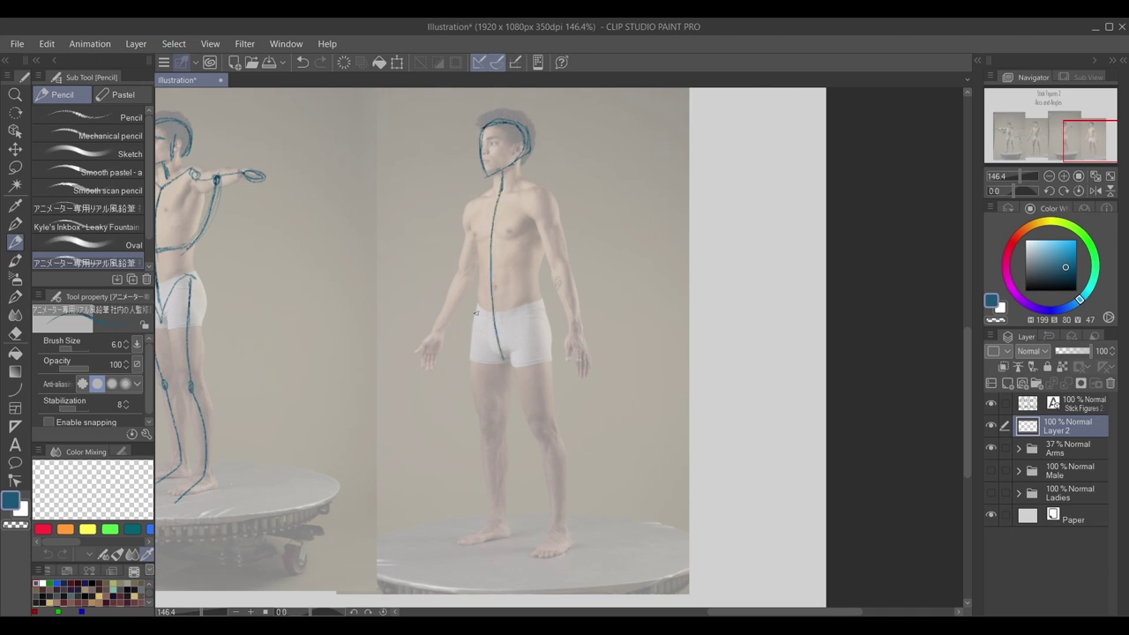
mouse_move(477, 313)
left_mouse_down()
mouse_move(506, 358)
mouse_move(539, 300)
left_mouse_up()
left_click_drag(467, 204, 544, 187)
left_click_drag(468, 205, 474, 227)
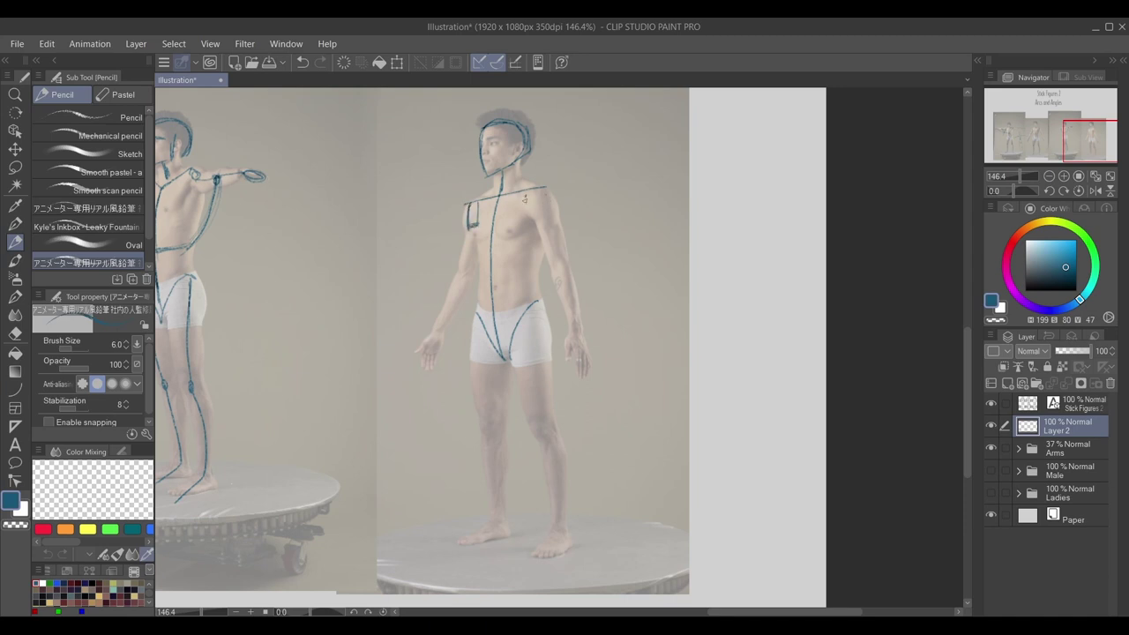
left_click_drag(525, 200, 527, 217)
left_click_drag(536, 188, 534, 218)
left_click_drag(477, 212, 483, 344)
mouse_move(473, 201)
left_mouse_down()
mouse_move(470, 221)
mouse_move(471, 204)
left_mouse_up()
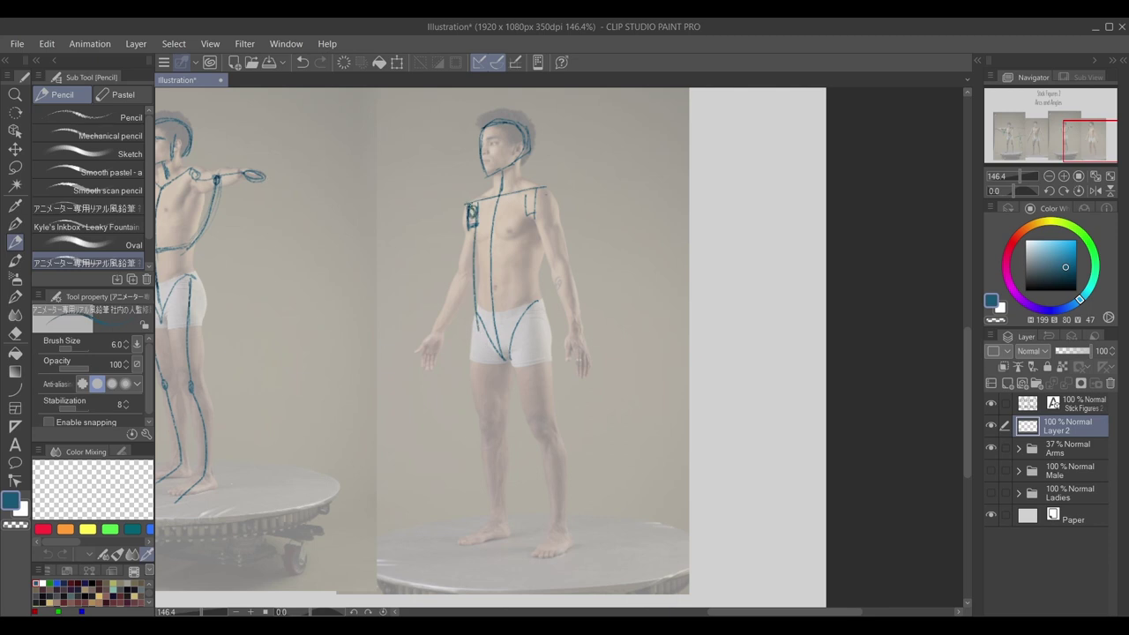
key("ctrl+z")
key("ctrl+z")
key("ctrl+z")
key("ctrl+z")
key("ctrl+z")
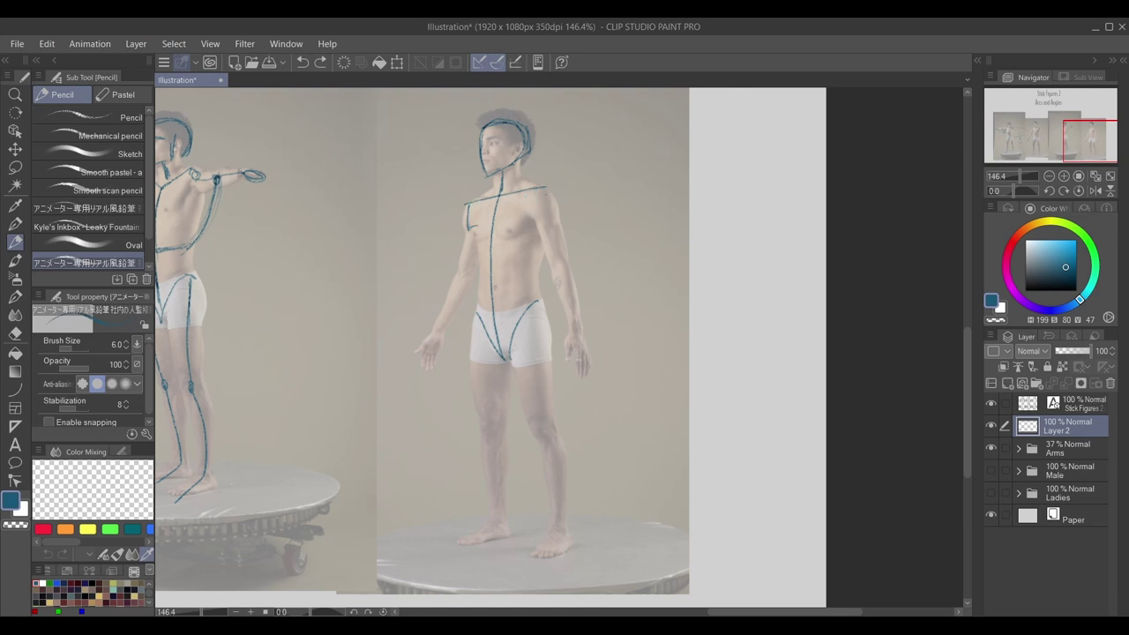
Step: Trace both lowered arms with shoulder, elbow and wrist marks on the fourth photo, and connect the elbows across the waist
mouse_move(468, 223)
left_mouse_down()
mouse_move(466, 273)
mouse_move(430, 363)
mouse_move(441, 332)
left_mouse_up()
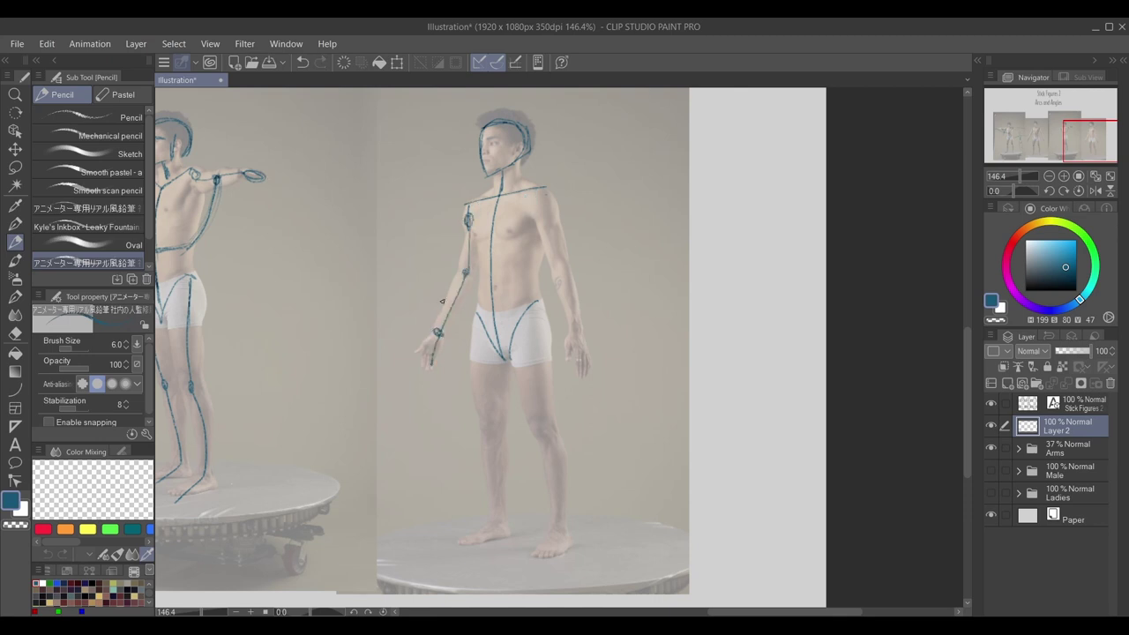
mouse_move(465, 273)
left_mouse_down()
mouse_move(471, 281)
mouse_move(462, 275)
left_mouse_up()
left_click_drag(543, 187, 580, 374)
left_click_drag(464, 278, 557, 267)
Step: Trace both legs of the fourth figure with knee joints and feet, and add the facial guideline across its head
mouse_move(558, 268)
left_mouse_down()
mouse_move(517, 282)
mouse_move(466, 277)
mouse_move(536, 277)
mouse_move(557, 537)
mouse_move(548, 561)
left_mouse_up()
mouse_move(479, 313)
left_mouse_down()
mouse_move(493, 526)
mouse_move(459, 551)
left_mouse_up()
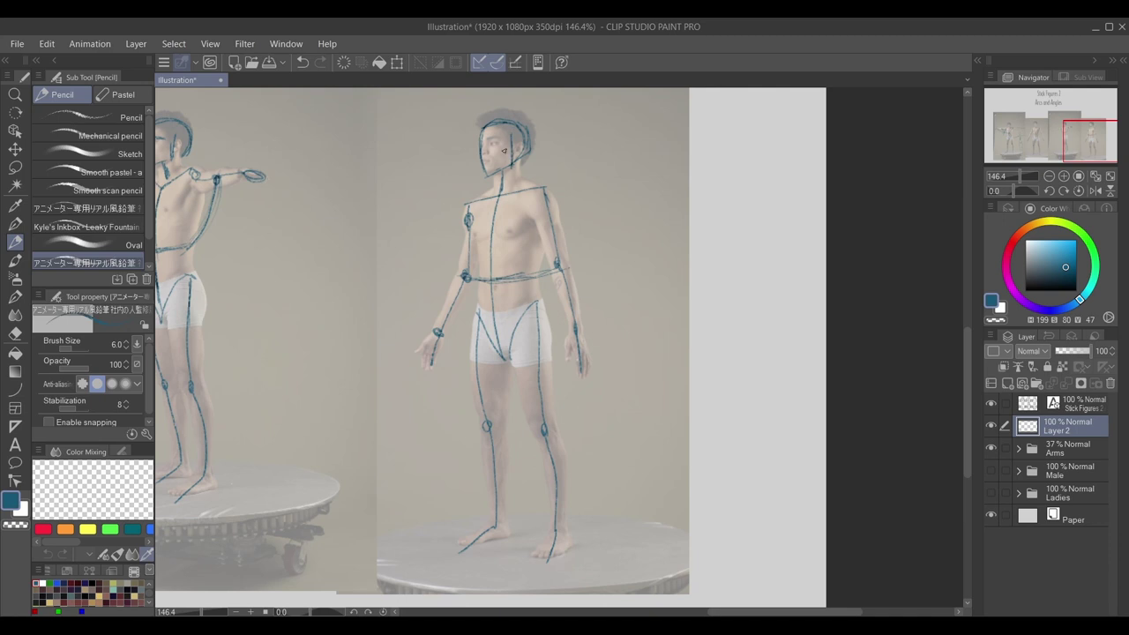
left_click_drag(482, 139, 503, 142)
Step: Draw a long double arc from the first figure's outstretched hand down to its knee
left_click_drag(1096, 145, 1060, 121)
scroll(376, 321, "down", 3)
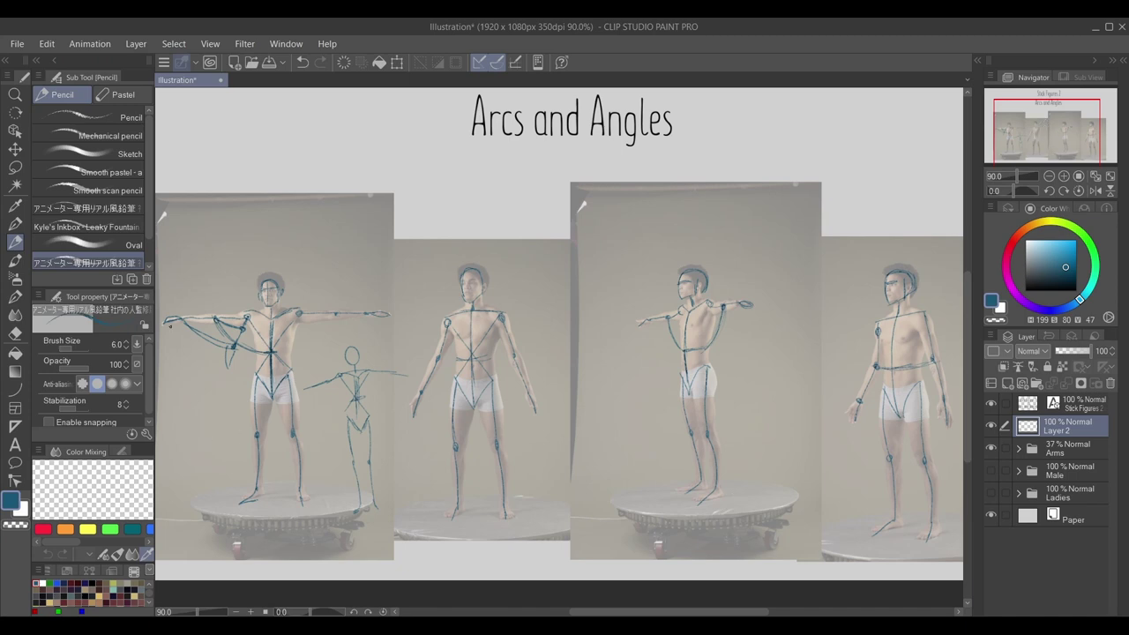
left_click_drag(170, 325, 211, 406)
mouse_move(166, 335)
left_mouse_down()
mouse_move(196, 384)
mouse_move(251, 429)
left_mouse_up()
left_click_drag(256, 434, 212, 408)
left_click_drag(257, 379, 210, 411)
mouse_move(251, 490)
left_mouse_down()
mouse_move(194, 411)
mouse_move(255, 382)
left_mouse_up()
left_click_drag(189, 426, 168, 428)
left_click_drag(170, 434, 187, 430)
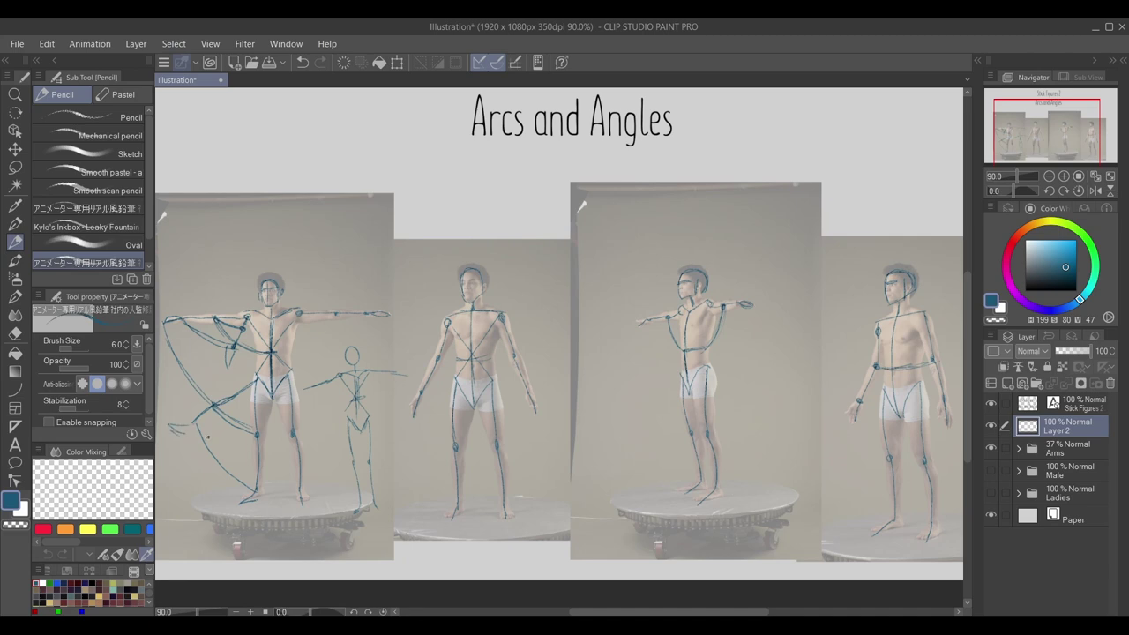
key("ctrl+z")
key("ctrl+z")
key("ctrl+z")
key("ctrl+z")
key("ctrl+z")
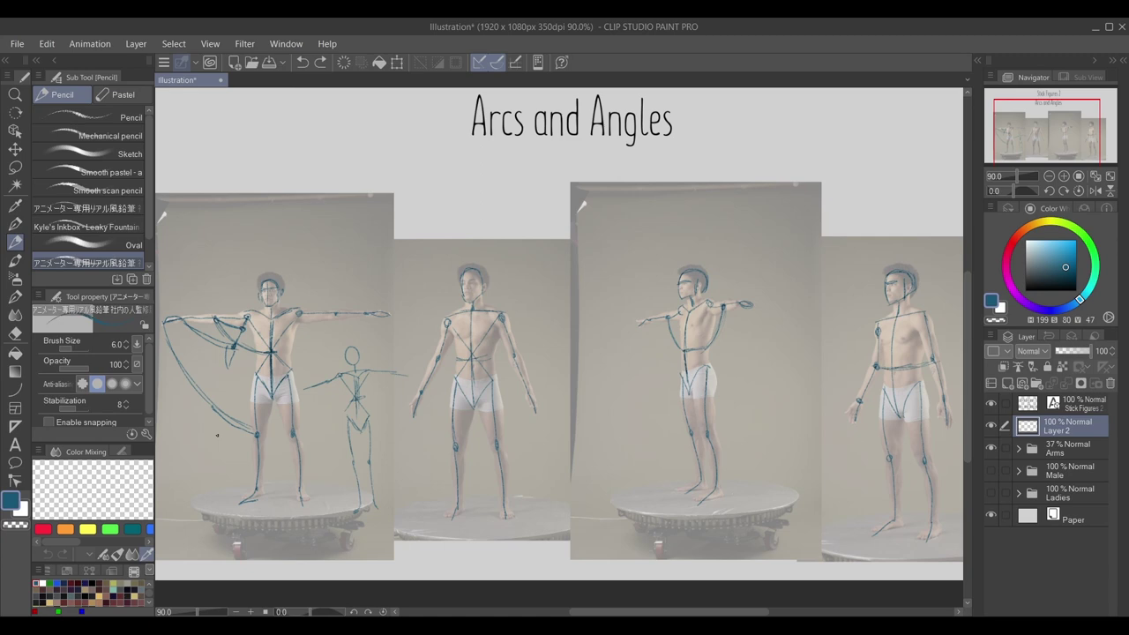
Step: Lasso the small stick figure beside the first photo and delete it, returning to the pencil
key("m")
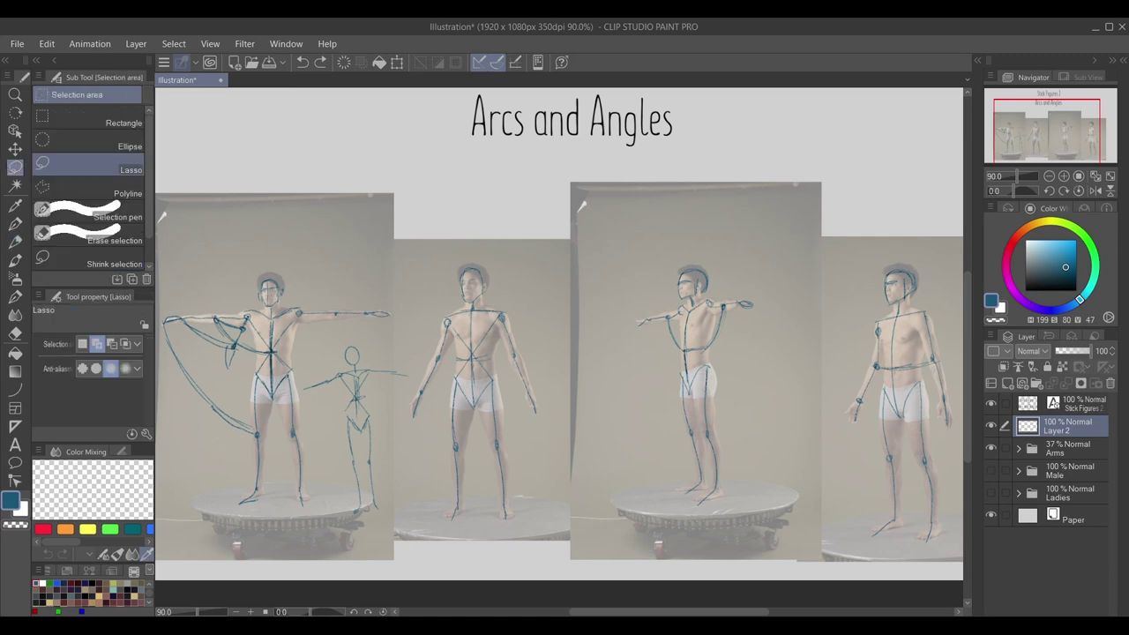
mouse_move(399, 397)
left_mouse_down()
mouse_move(376, 333)
mouse_move(329, 348)
mouse_move(305, 397)
mouse_move(340, 506)
mouse_move(410, 483)
left_mouse_up()
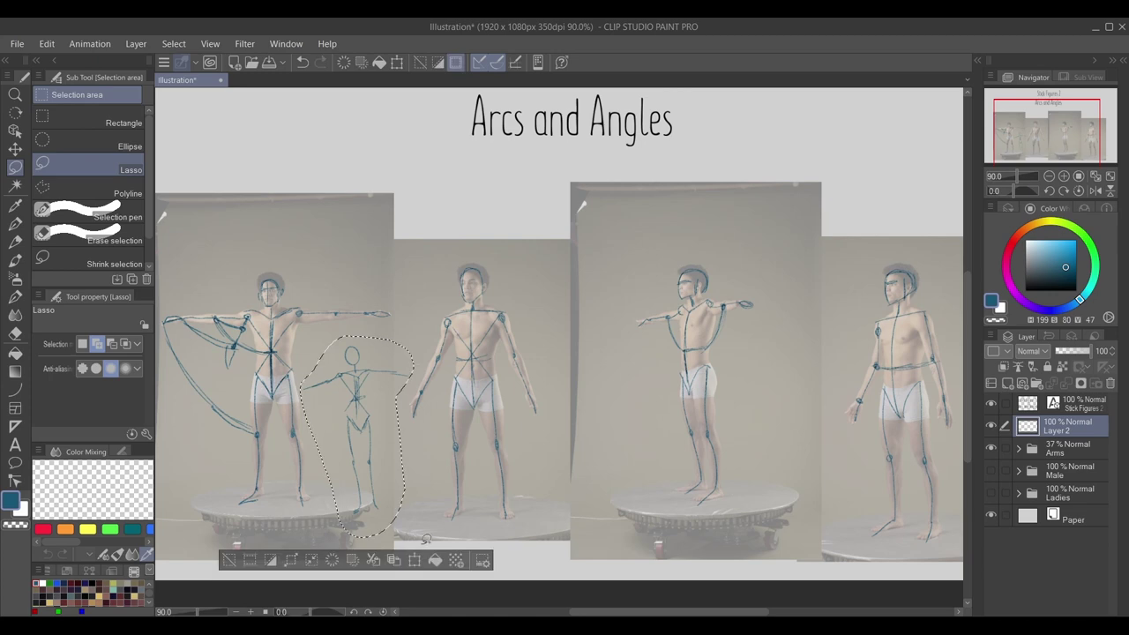
key("ctrl+d")
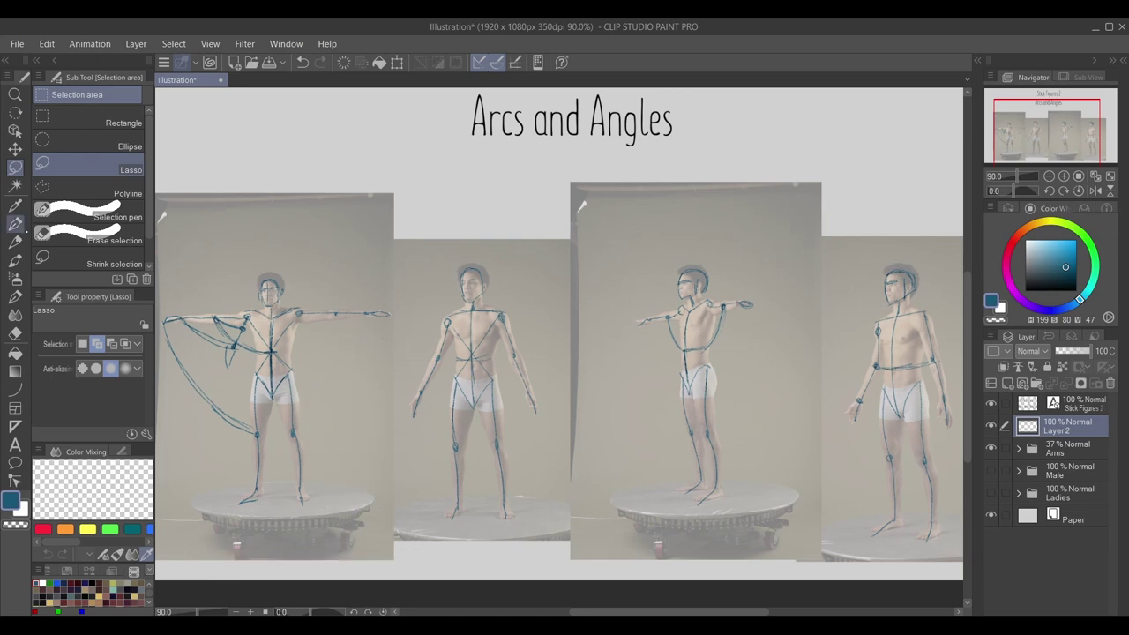
key("p")
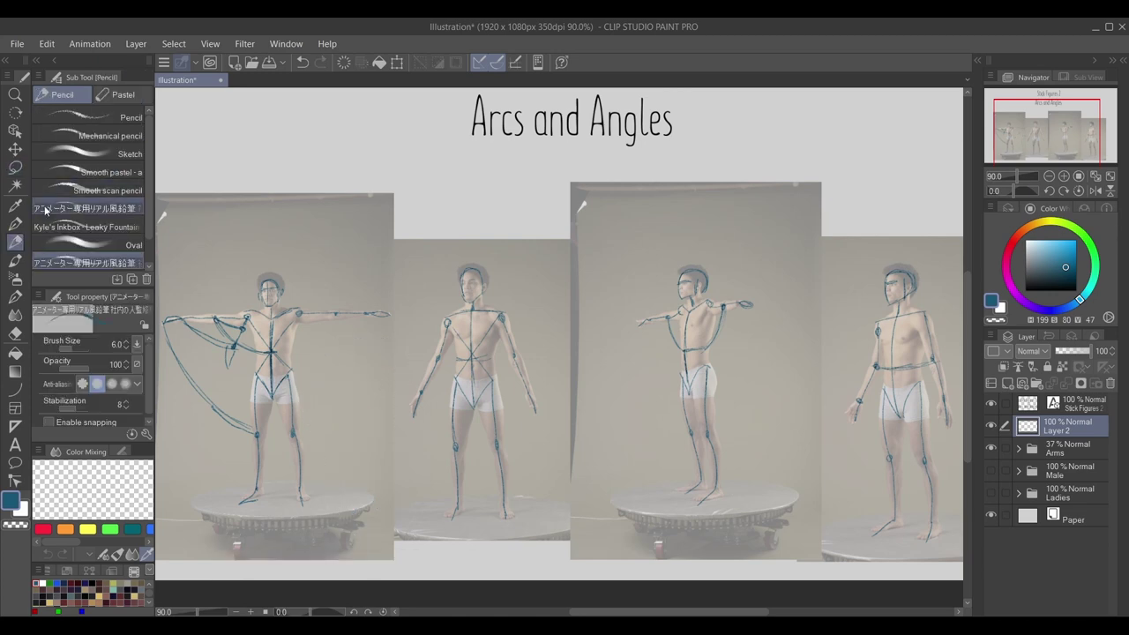
Step: Hide Layer 2 and the Arms folder, and show the Male folder of reference photos
left_click(991, 426)
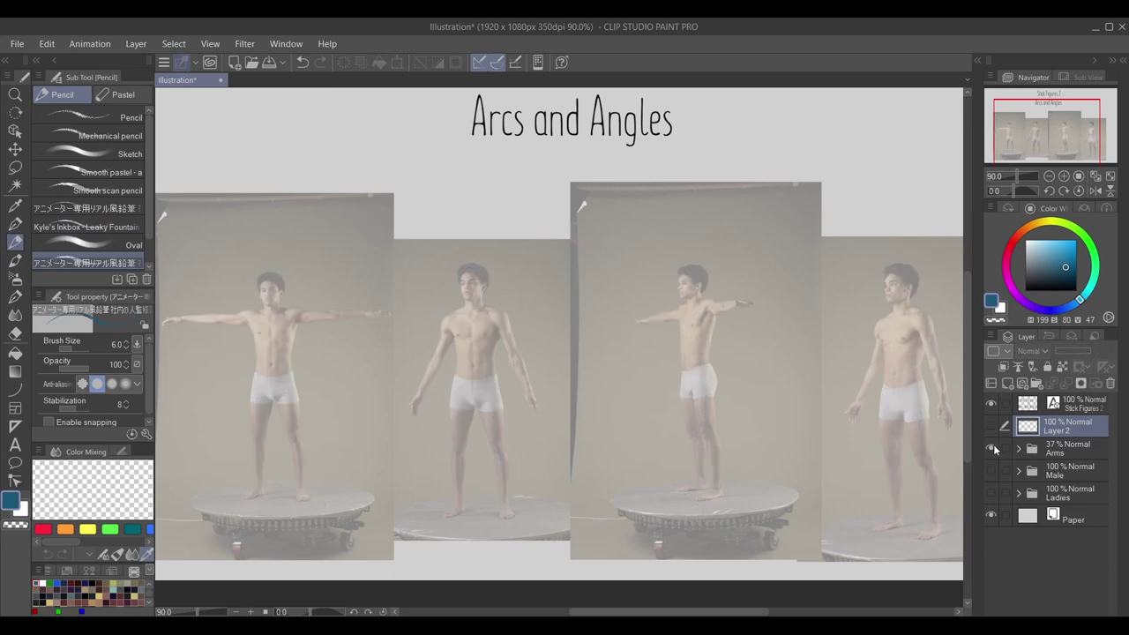
left_click(991, 448)
left_click(991, 470)
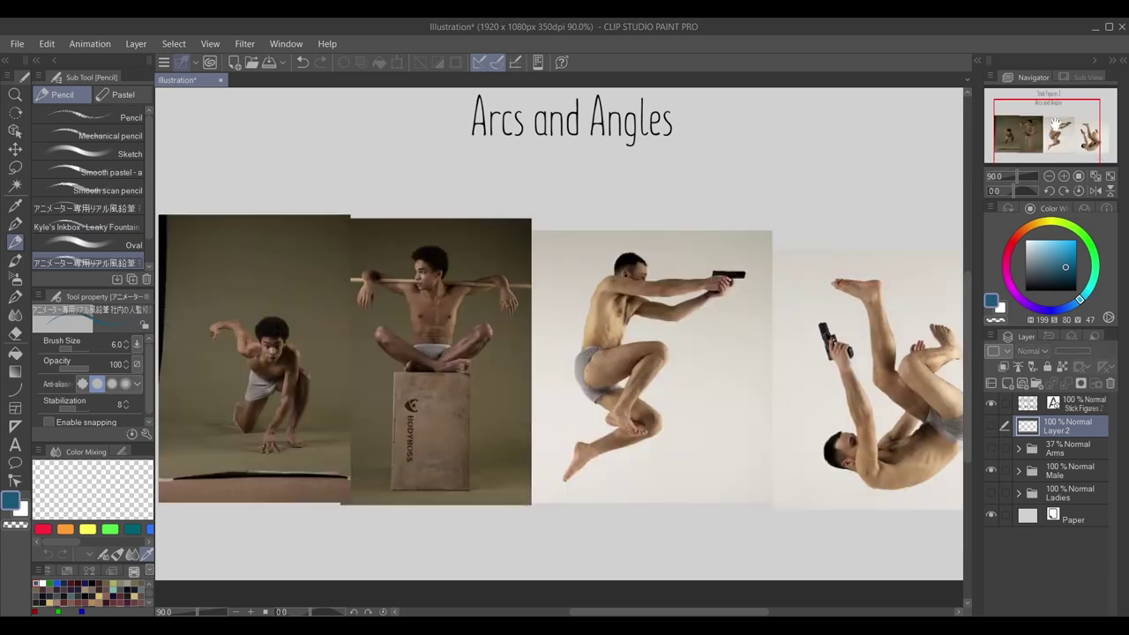
Step: Create a new raster layer directly above the Male folder
left_click_drag(1054, 124, 1058, 124)
left_click(1041, 450)
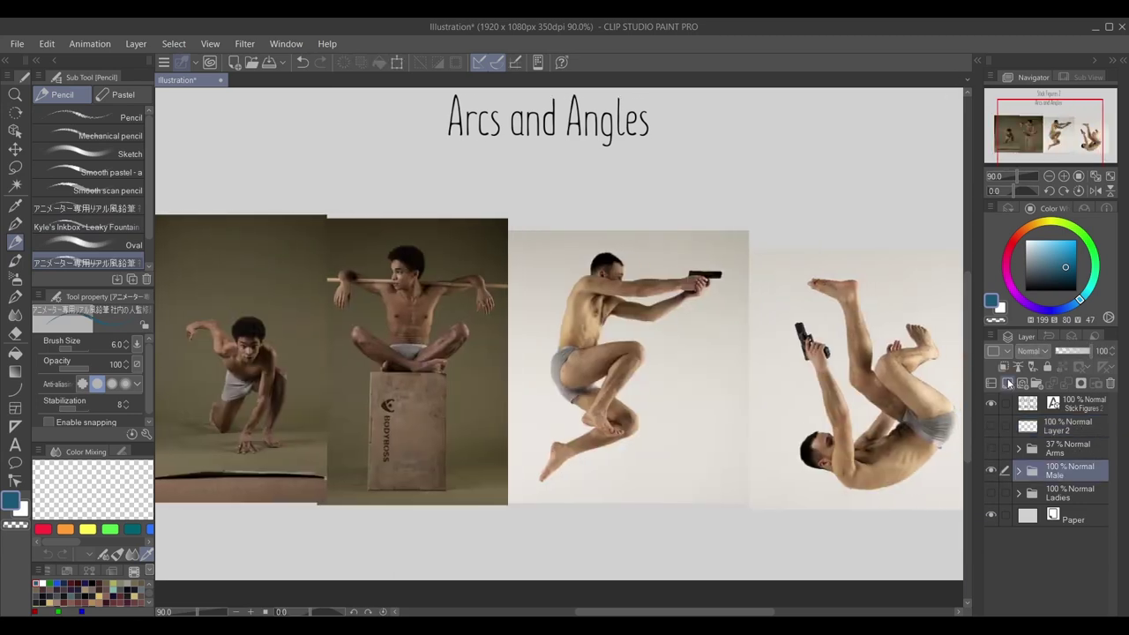
left_click(1007, 383)
left_click_drag(1082, 142, 1082, 137)
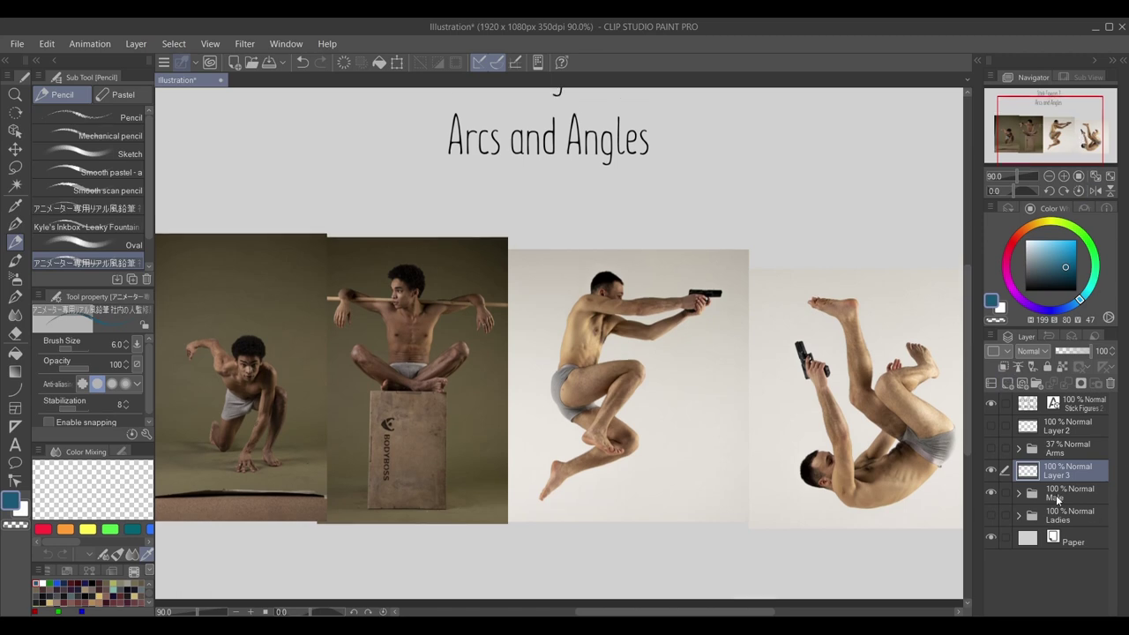
Step: Lower the Male folder's opacity to 40% and make Layer 3 active for drawing
left_click(1056, 494)
left_click(1073, 351)
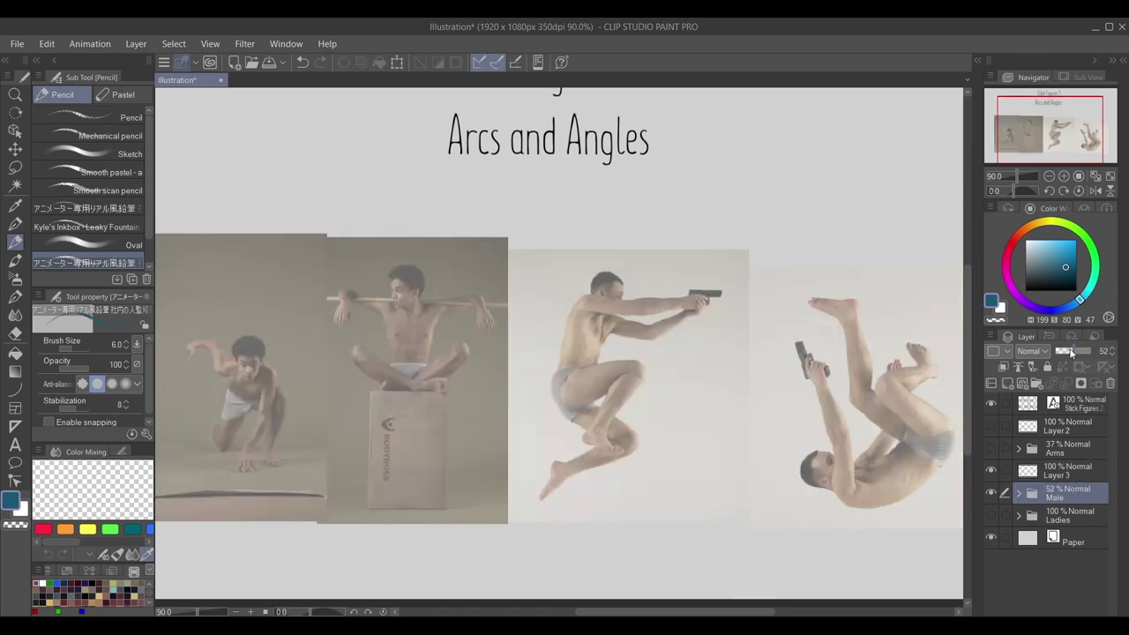
left_click(1066, 352)
left_click(1067, 471)
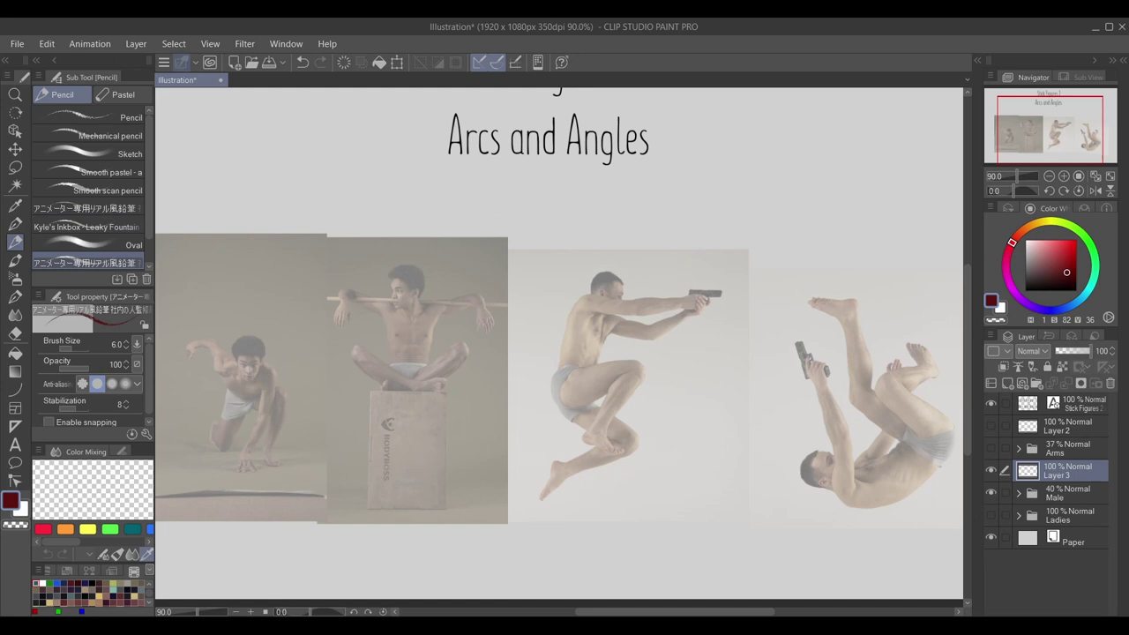
Step: Trace the crouching man's head with facial guidelines and a curved collarbone line in dark red
left_click_drag(1078, 134, 1050, 136)
left_click(1064, 176)
left_click(1064, 177)
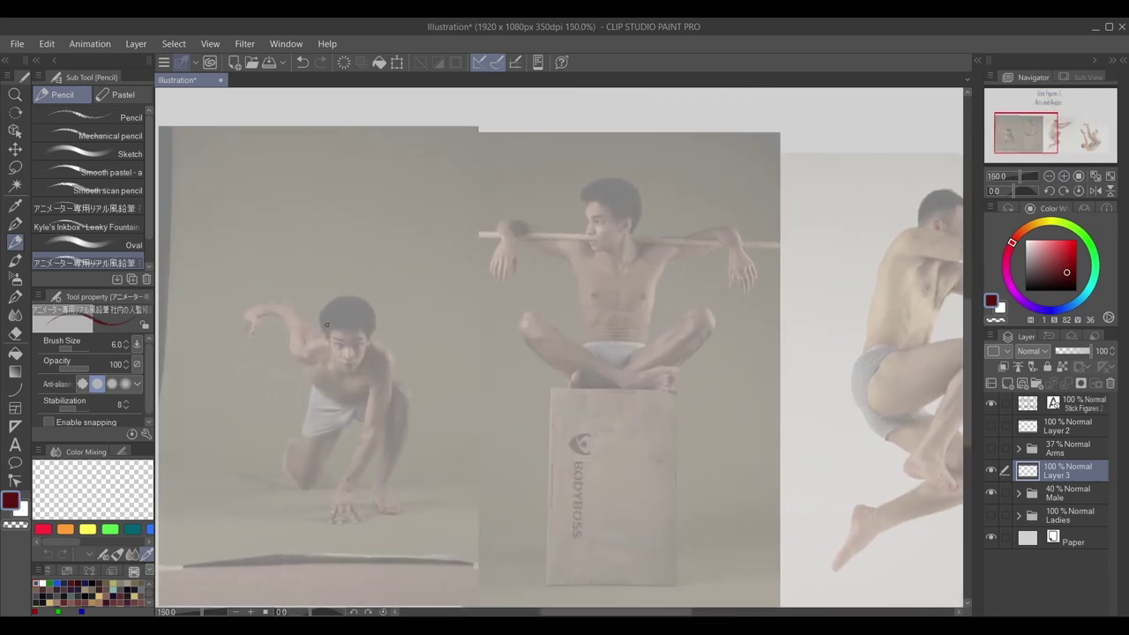
mouse_move(327, 327)
left_mouse_down()
mouse_move(346, 376)
mouse_move(363, 342)
mouse_move(333, 316)
mouse_move(357, 311)
mouse_move(367, 355)
mouse_move(348, 370)
mouse_move(334, 336)
mouse_move(364, 342)
mouse_move(343, 377)
mouse_move(369, 364)
mouse_move(356, 375)
mouse_move(310, 352)
left_mouse_up()
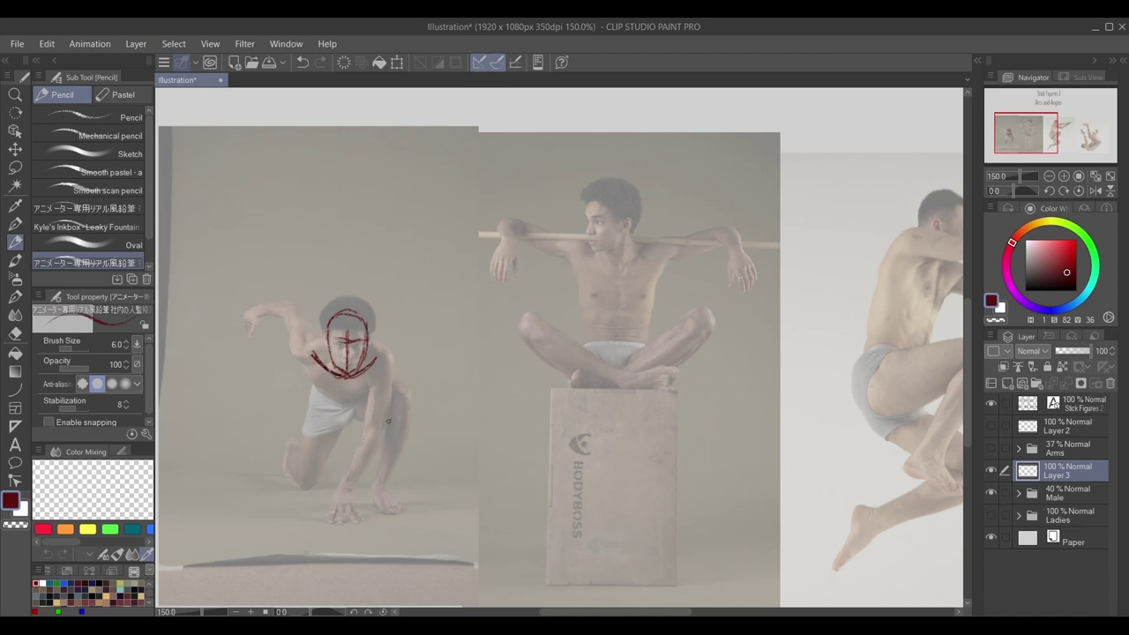
Step: Undo the last stroke and draw a V-shaped pelvis with a curved top below the crouching figure's collarbones
key("ctrl+z")
mouse_move(318, 384)
left_mouse_down()
mouse_move(340, 397)
mouse_move(369, 386)
mouse_move(323, 392)
mouse_move(367, 388)
left_mouse_up()
mouse_move(312, 387)
left_mouse_down()
mouse_move(343, 422)
mouse_move(364, 388)
mouse_move(350, 415)
left_mouse_up()
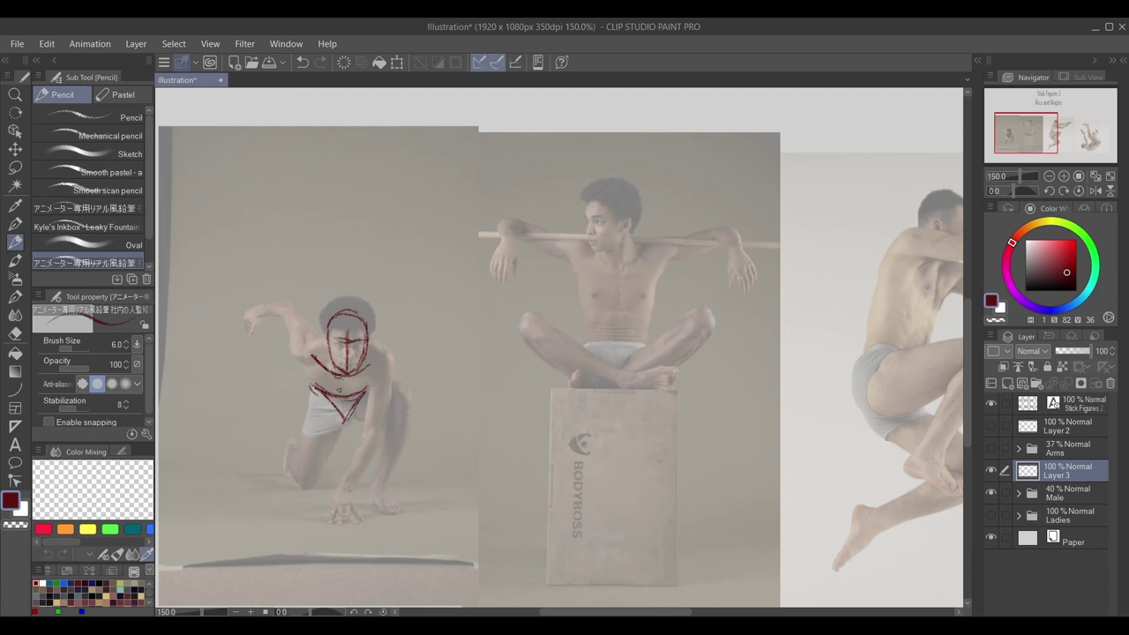
Step: Trace the crouching man's legs, arms and splayed hand in dark red, marking the shoulder, elbow and knee joints with small circles
mouse_move(350, 332)
left_mouse_down()
mouse_move(335, 404)
mouse_move(311, 399)
mouse_move(306, 413)
mouse_move(304, 492)
mouse_move(289, 447)
mouse_move(285, 478)
left_mouse_up()
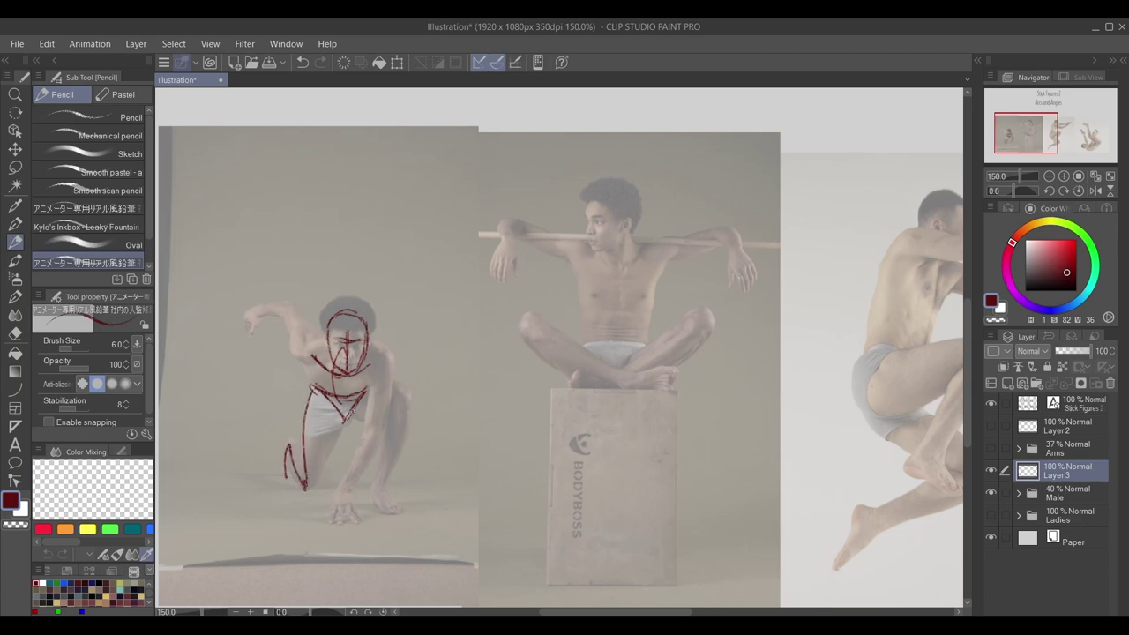
mouse_move(352, 409)
left_mouse_down()
mouse_move(406, 397)
mouse_move(390, 511)
left_mouse_up()
mouse_move(310, 359)
left_mouse_down()
mouse_move(287, 305)
mouse_move(256, 308)
mouse_move(243, 335)
mouse_move(257, 314)
left_mouse_up()
mouse_move(381, 361)
left_mouse_down()
mouse_move(372, 432)
mouse_move(340, 494)
mouse_move(351, 498)
mouse_move(328, 519)
mouse_move(350, 502)
mouse_move(355, 512)
mouse_move(339, 524)
mouse_move(356, 521)
left_mouse_up()
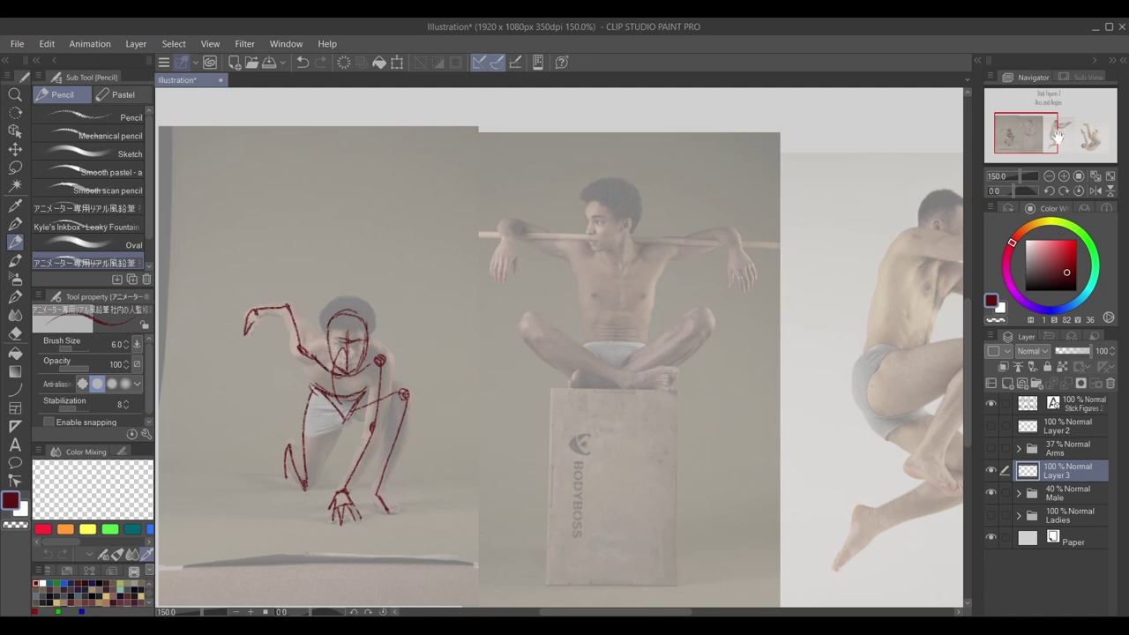
Step: Trace the seated man's head, V-shaped collarbones, spine and waist line, plus the bent arm and hand on the side he faces
left_click_drag(1058, 134, 1062, 132)
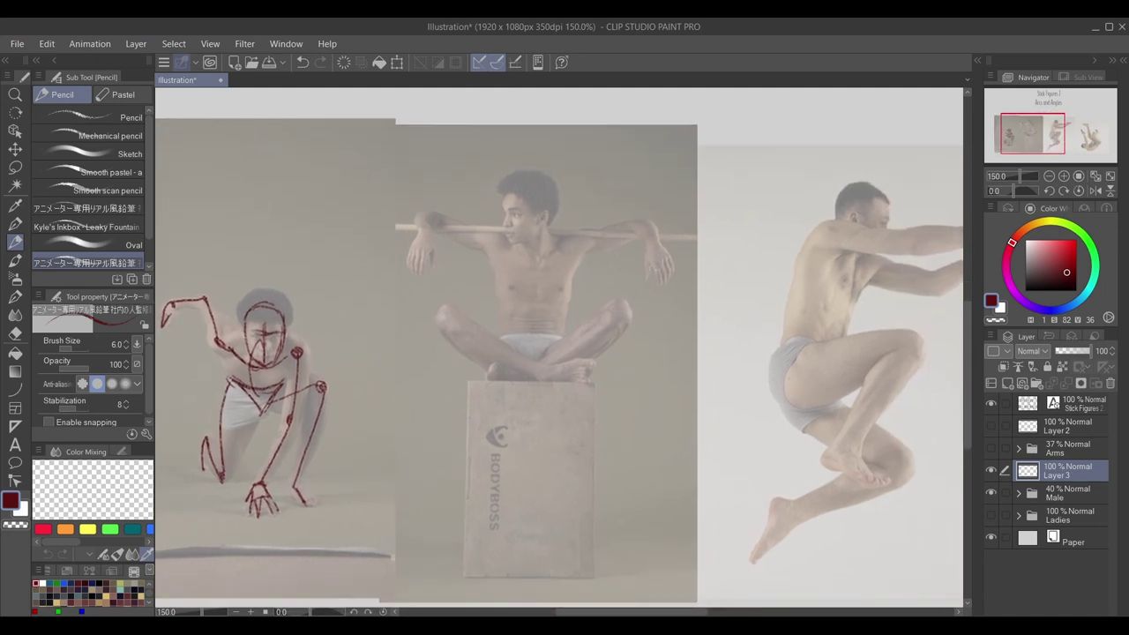
mouse_move(505, 196)
left_mouse_down()
mouse_move(510, 244)
mouse_move(537, 183)
mouse_move(554, 187)
mouse_move(538, 231)
mouse_move(505, 249)
mouse_move(533, 250)
mouse_move(530, 265)
mouse_move(572, 233)
mouse_move(535, 329)
mouse_move(572, 315)
left_mouse_up()
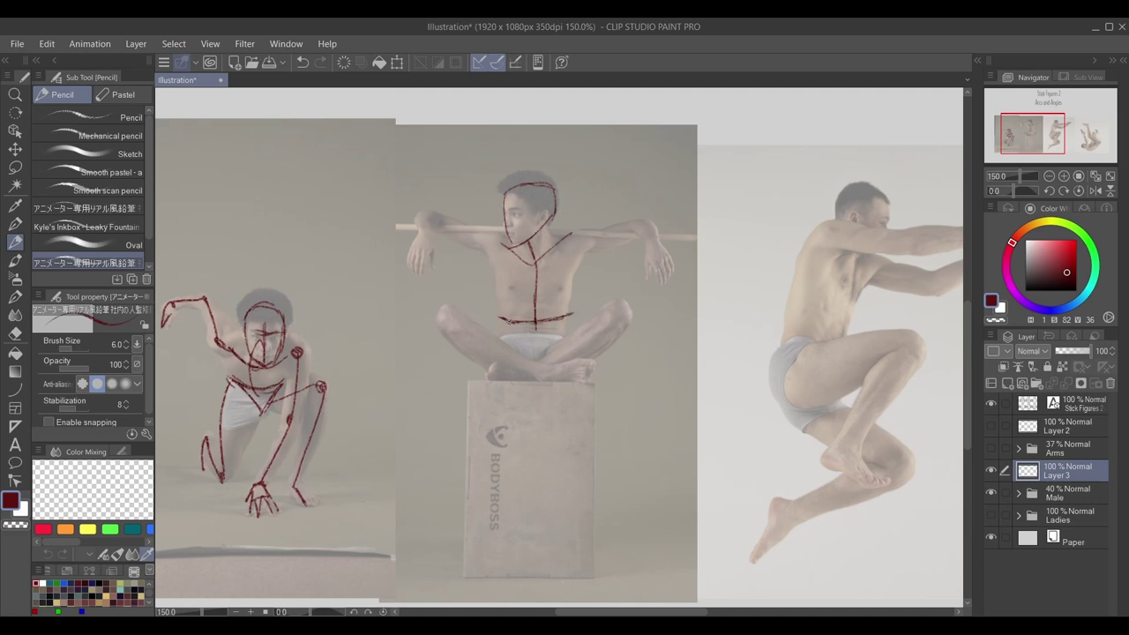
left_click_drag(499, 319, 540, 319)
mouse_move(500, 235)
left_mouse_down()
mouse_move(490, 249)
mouse_move(499, 238)
mouse_move(430, 212)
mouse_move(427, 255)
left_mouse_up()
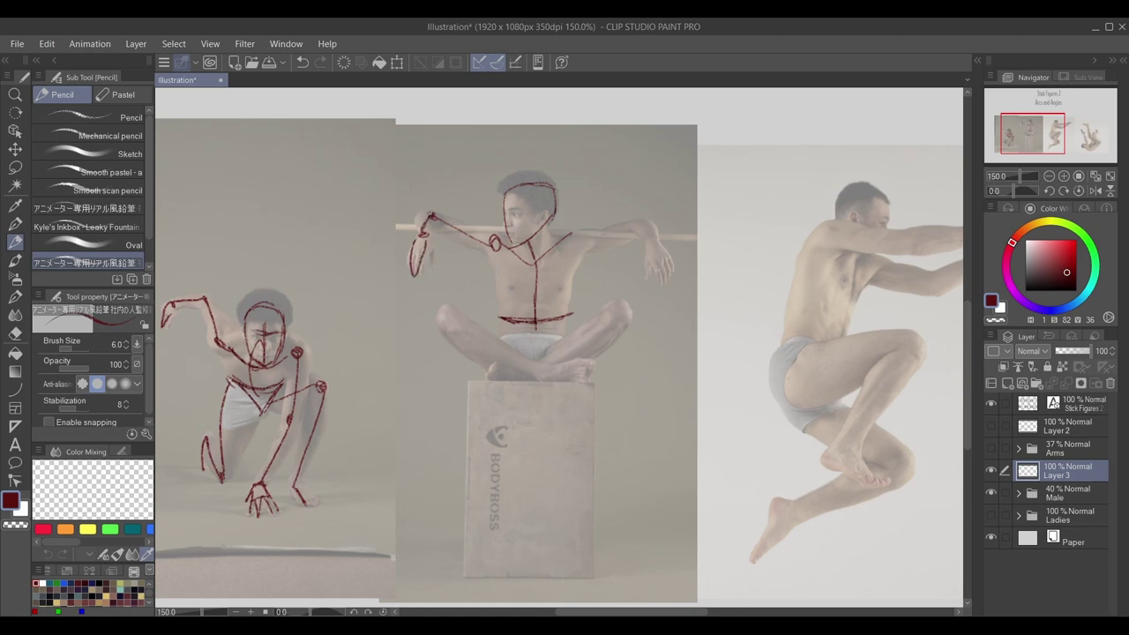
Step: Hide the Male folder to examine the stick figures without the photos and show it again
left_click(992, 493)
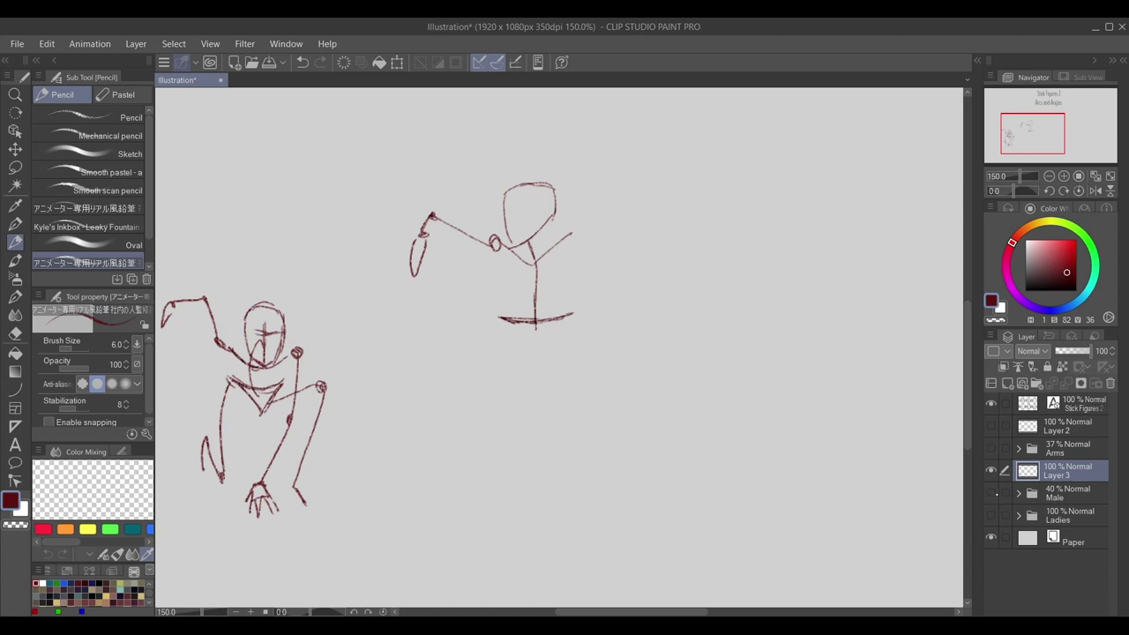
left_click(1004, 494)
left_click(1002, 493)
left_click(991, 494)
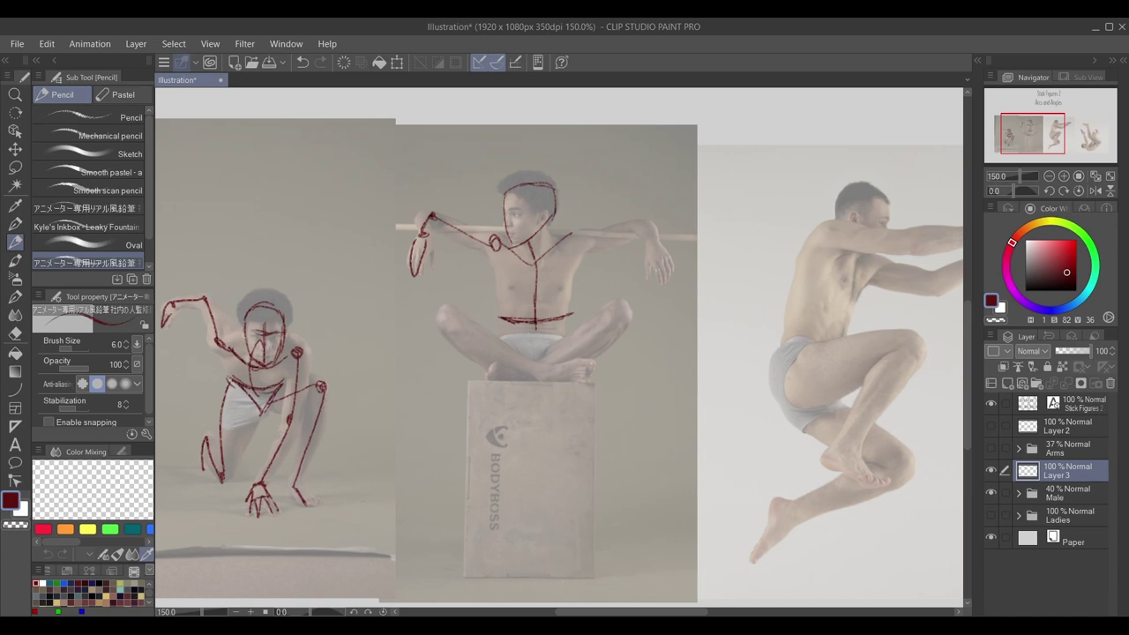
Step: Trace the seated man's other arm over the pole, with a shoulder circle, bent elbow and hanging fingers
mouse_move(571, 234)
left_mouse_down()
mouse_move(572, 248)
mouse_move(568, 237)
mouse_move(645, 220)
mouse_move(655, 240)
mouse_move(647, 267)
mouse_move(667, 278)
left_mouse_up()
left_click_drag(667, 267, 660, 247)
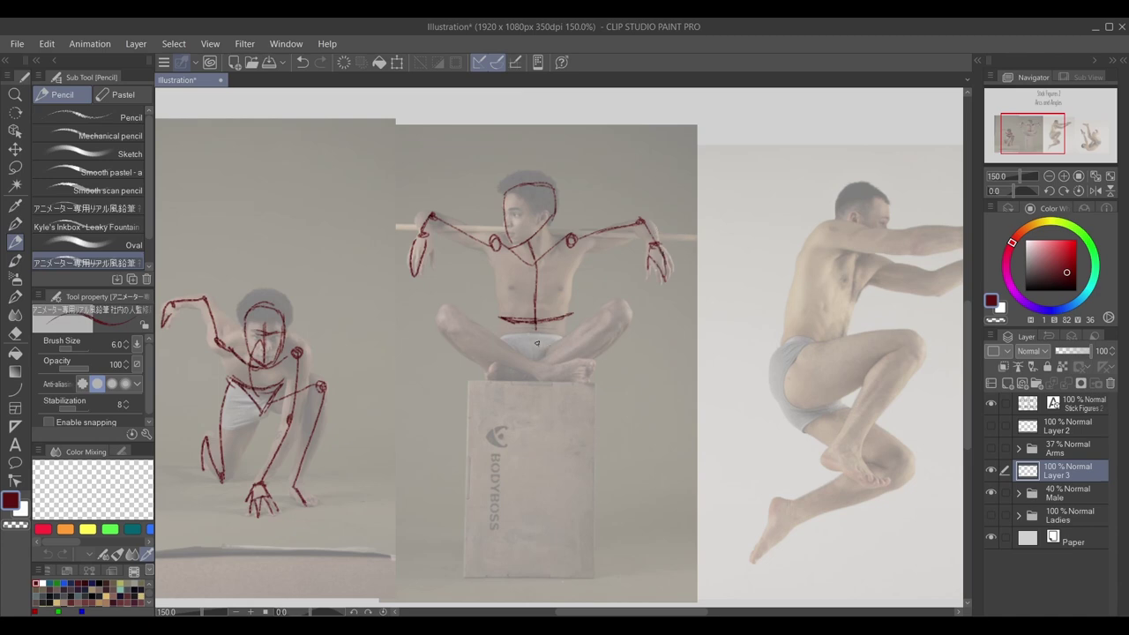
Step: Draw the seated man's V-shaped pelvis and crossed legs with joint circles and feet, and add ribcage and face lines
mouse_move(506, 335)
left_mouse_down()
mouse_move(533, 376)
mouse_move(561, 335)
mouse_move(502, 346)
mouse_move(505, 337)
mouse_move(482, 340)
mouse_move(444, 317)
mouse_move(494, 267)
mouse_move(519, 265)
left_mouse_up()
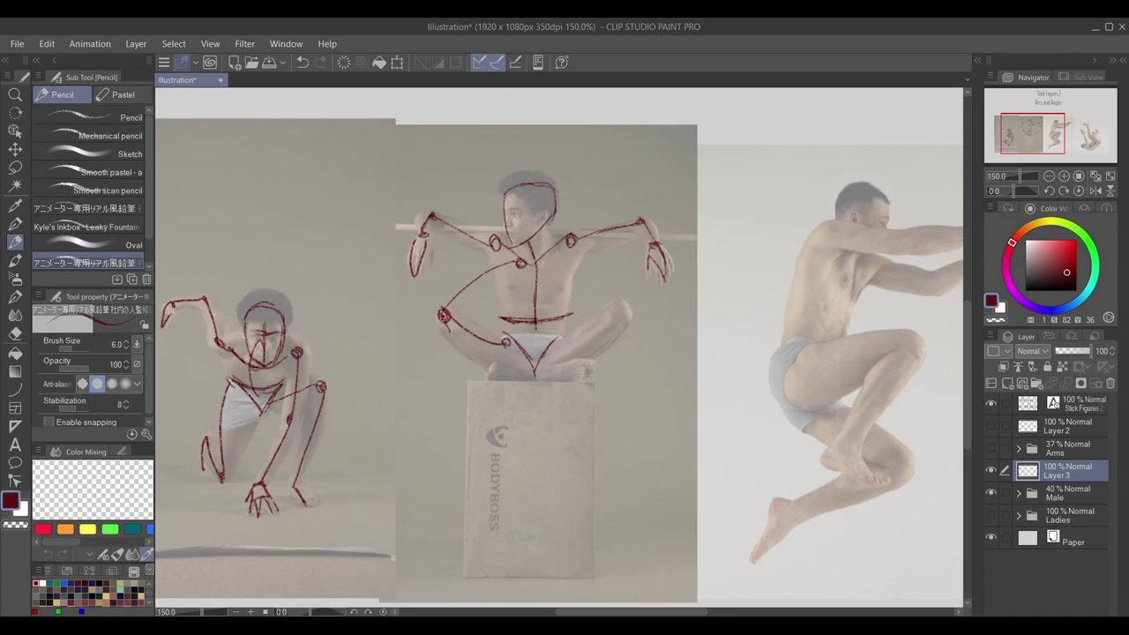
mouse_move(446, 322)
left_mouse_down()
mouse_move(534, 374)
mouse_move(571, 361)
mouse_move(580, 380)
mouse_move(550, 375)
mouse_move(569, 341)
mouse_move(623, 309)
left_mouse_up()
left_click_drag(548, 350, 556, 342)
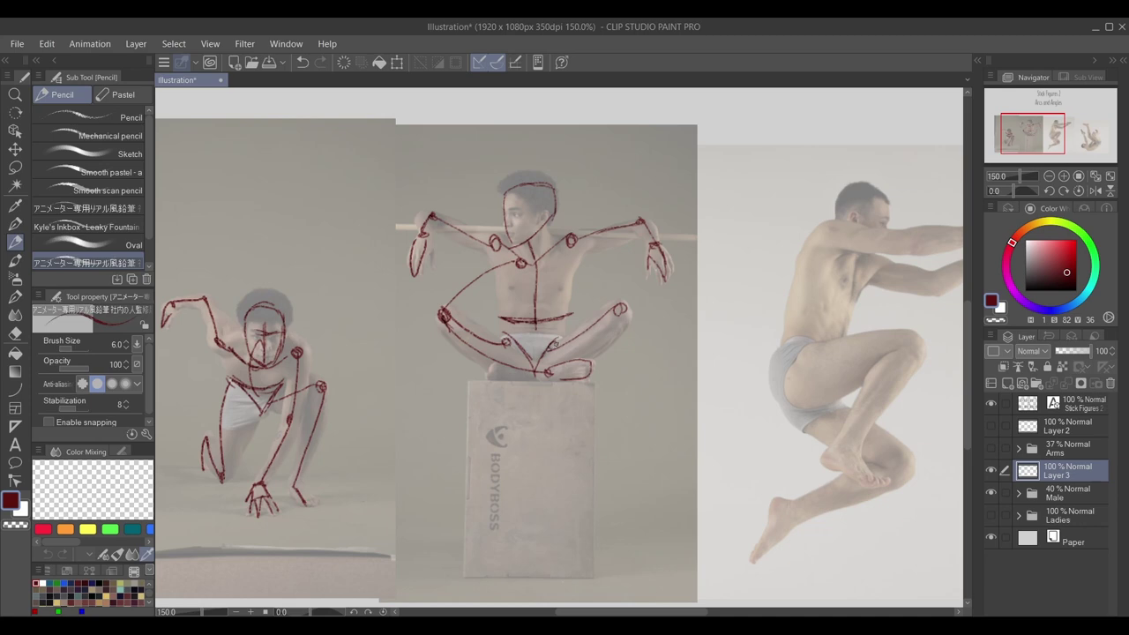
mouse_move(623, 307)
left_mouse_down()
mouse_move(586, 342)
mouse_move(491, 382)
mouse_move(531, 374)
left_mouse_up()
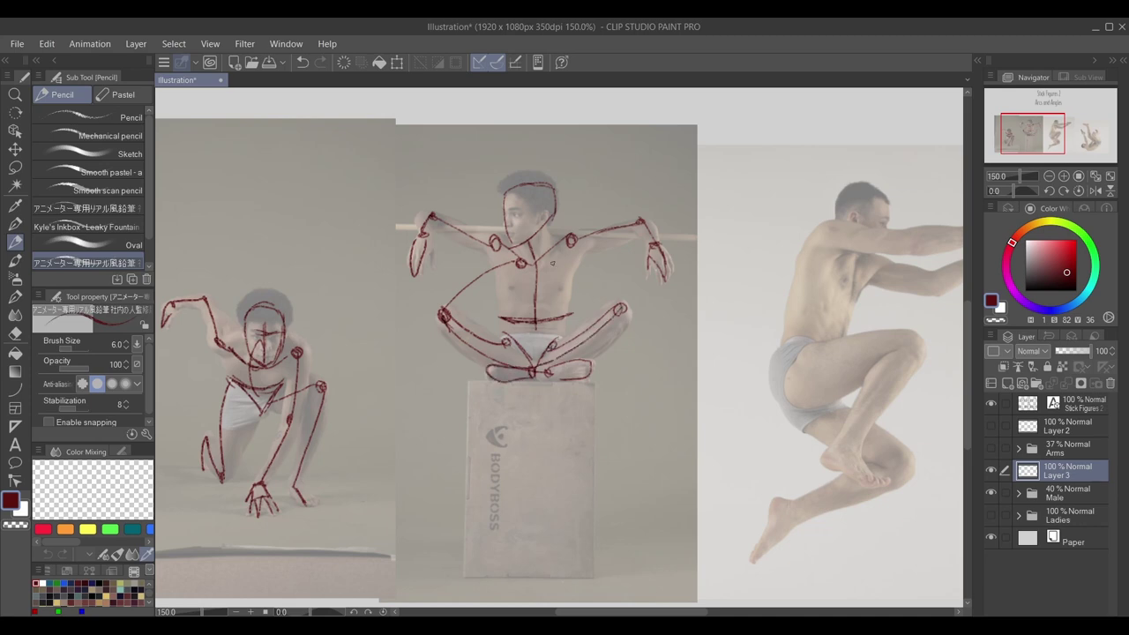
mouse_move(533, 263)
left_mouse_down()
mouse_move(558, 287)
mouse_move(513, 288)
mouse_move(563, 291)
left_mouse_up()
mouse_move(532, 187)
left_mouse_down()
mouse_move(536, 231)
mouse_move(526, 210)
left_mouse_up()
Step: Trace the jumping man's head with ear and face lines, and add a small V-shaped collarbone and a spine line
left_click_drag(1063, 130, 1095, 126)
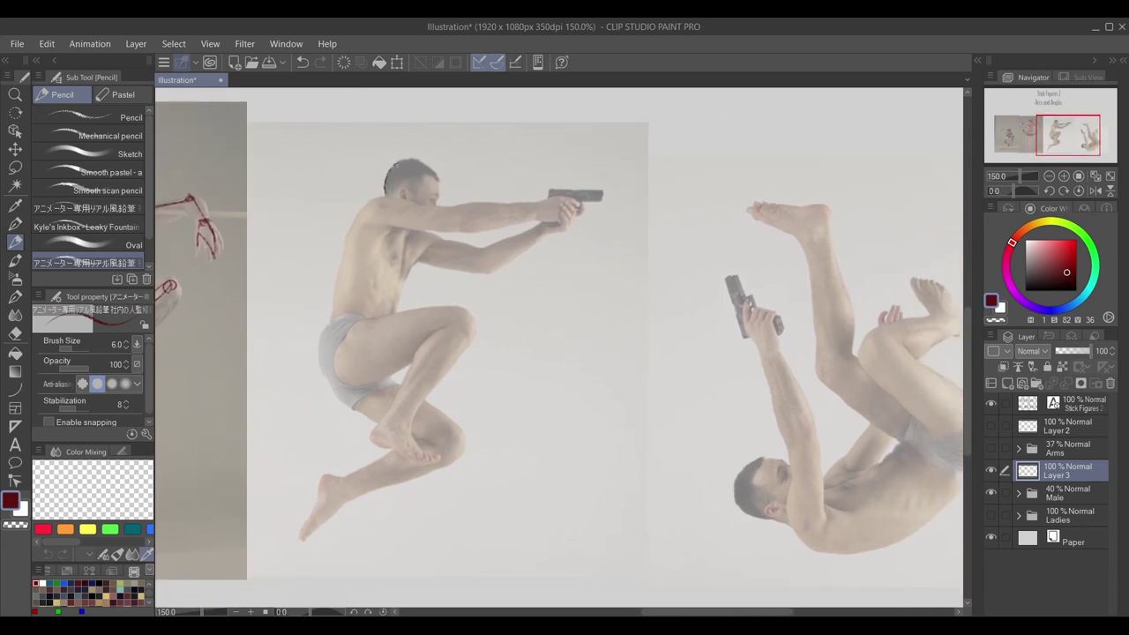
mouse_move(389, 169)
left_mouse_down()
mouse_move(433, 174)
mouse_move(415, 162)
mouse_move(439, 183)
mouse_move(437, 198)
mouse_move(404, 180)
mouse_move(405, 191)
mouse_move(433, 172)
mouse_move(417, 198)
left_mouse_up()
mouse_move(399, 226)
left_mouse_down()
mouse_move(410, 235)
mouse_move(389, 315)
left_mouse_up()
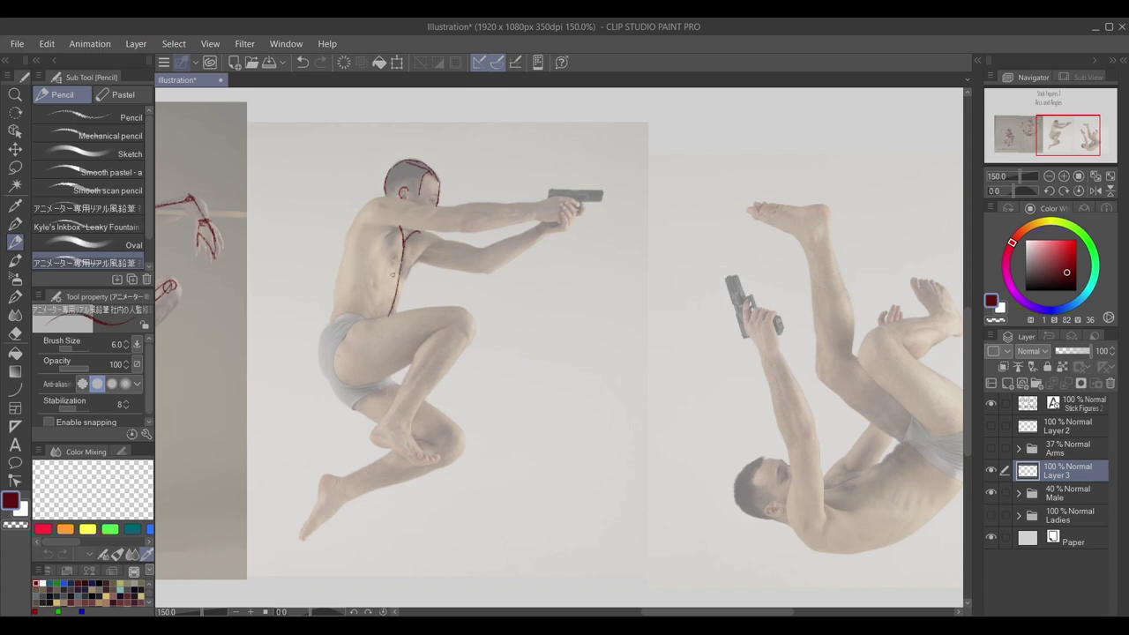
left_click_drag(403, 254, 385, 316)
key("ctrl+z")
key("ctrl+z")
left_click_drag(401, 229, 352, 327)
mouse_move(400, 224)
left_mouse_down()
mouse_move(353, 305)
mouse_move(345, 397)
left_mouse_up()
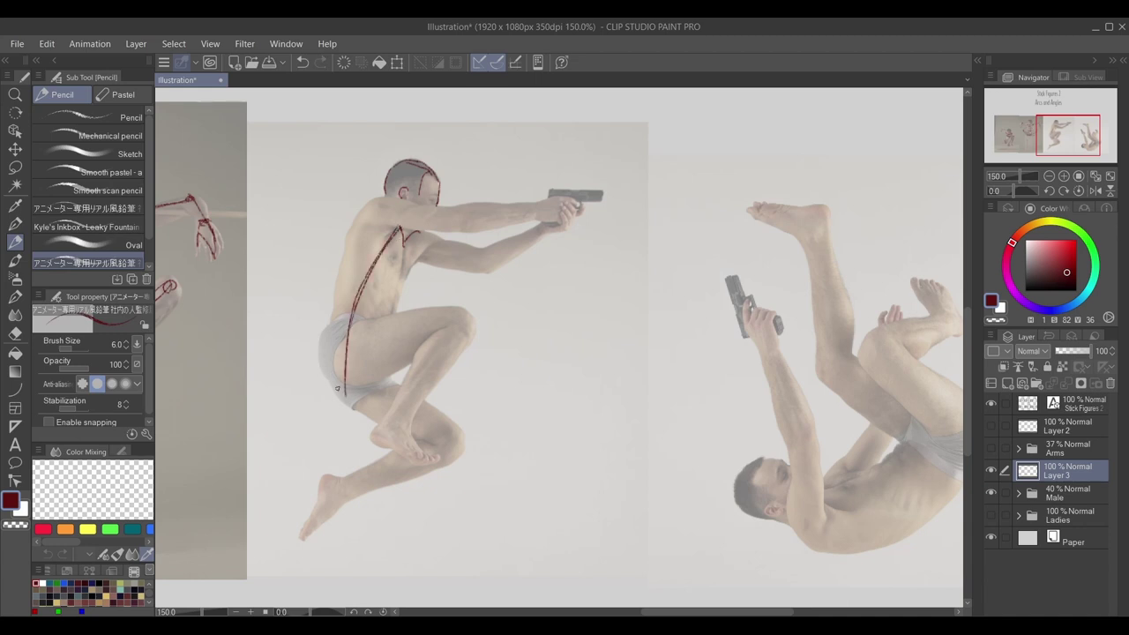
key("ctrl+z")
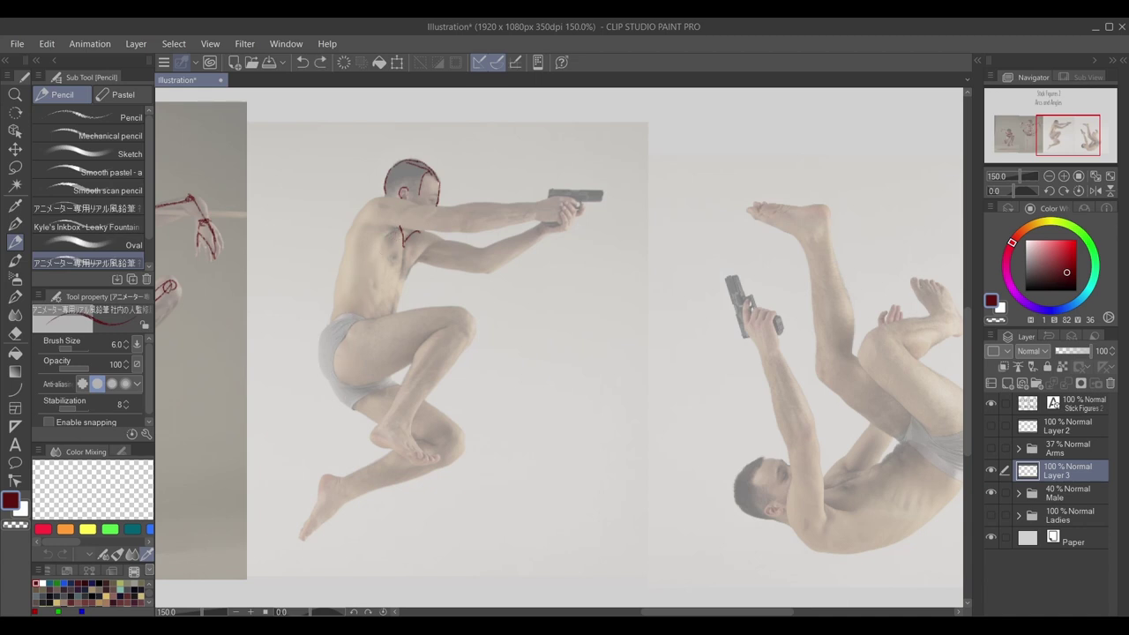
Step: Draw the jumping man's spine, collarbones and both outstretched arms with shoulder, elbow and hand shapes
left_click_drag(402, 230, 387, 313)
mouse_move(403, 232)
left_mouse_down()
mouse_move(384, 213)
mouse_move(407, 240)
mouse_move(434, 238)
left_mouse_up()
mouse_move(376, 208)
left_mouse_down()
mouse_move(448, 223)
mouse_move(581, 201)
mouse_move(540, 218)
left_mouse_up()
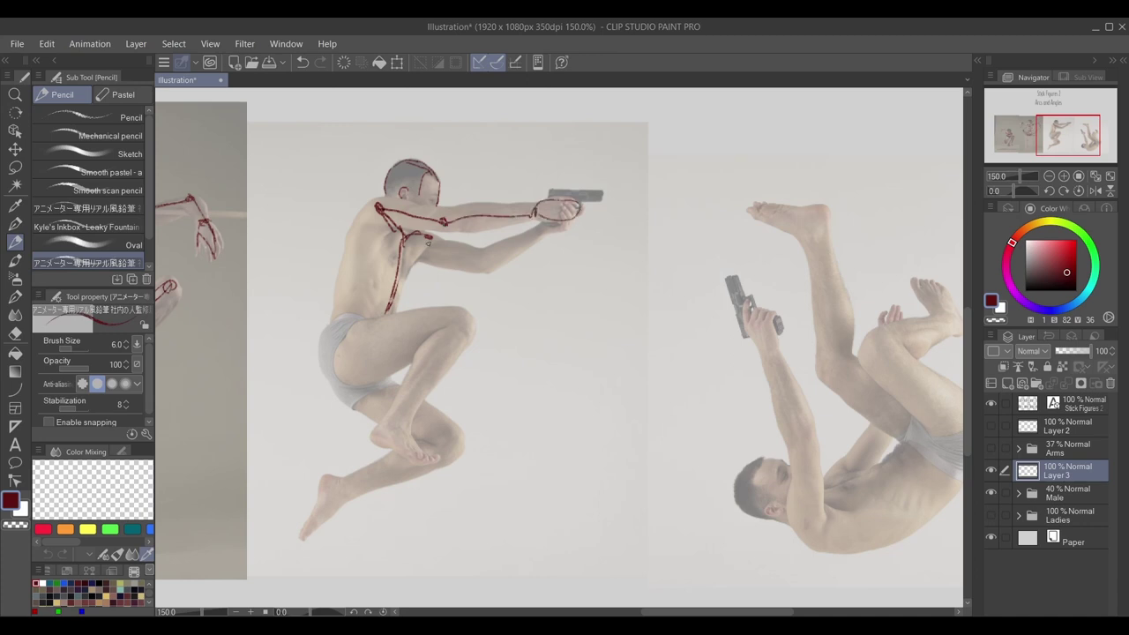
mouse_move(428, 241)
left_mouse_down()
mouse_move(483, 267)
mouse_move(556, 217)
left_mouse_up()
mouse_move(338, 319)
left_mouse_down()
mouse_move(366, 317)
mouse_move(374, 372)
mouse_move(391, 339)
left_mouse_up()
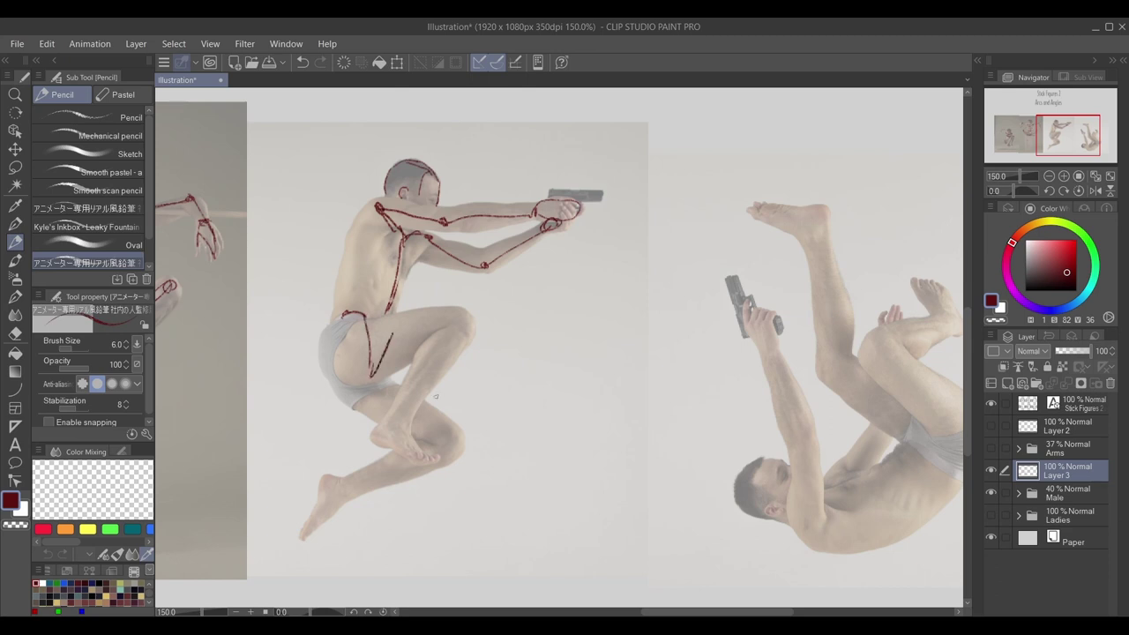
key("ctrl+z")
key("ctrl+z")
key("ctrl+z")
key("ctrl+z")
Step: Extend the jumping man's spine down to the groin, add a short line below the elbow and draw a curved waist line
mouse_move(396, 290)
left_mouse_down()
mouse_move(376, 363)
mouse_move(383, 341)
left_mouse_up()
left_click_drag(406, 241, 371, 365)
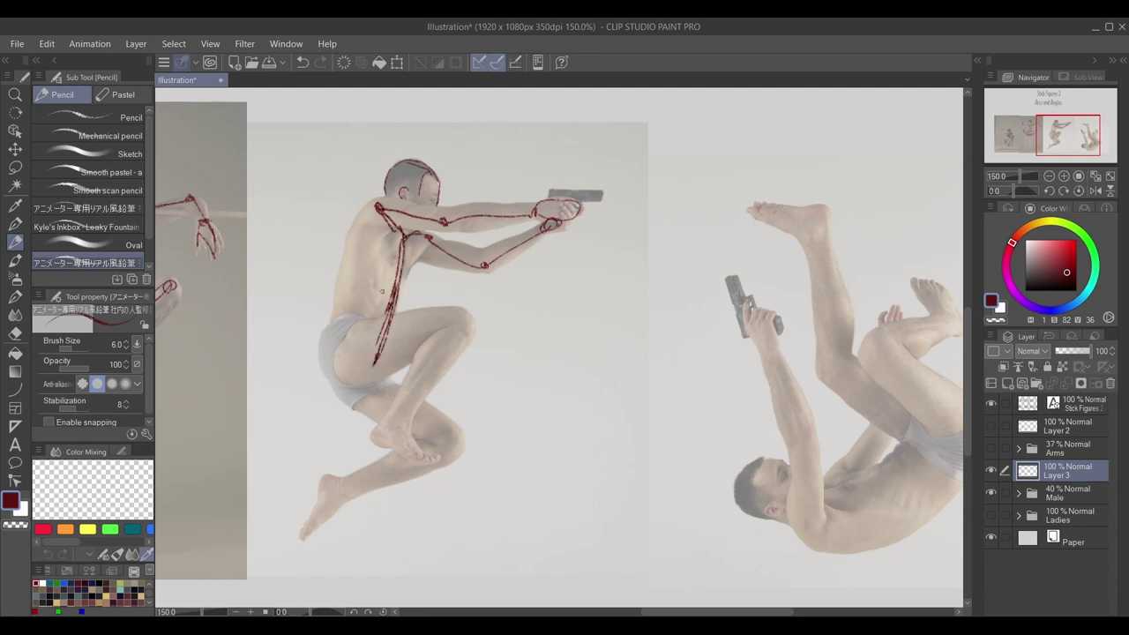
left_click_drag(486, 264, 457, 294)
mouse_move(357, 298)
left_mouse_down()
mouse_move(393, 298)
mouse_move(348, 297)
mouse_move(392, 302)
mouse_move(399, 314)
left_mouse_up()
mouse_move(393, 296)
left_mouse_down()
mouse_move(349, 294)
mouse_move(397, 305)
left_mouse_up()
key("e")
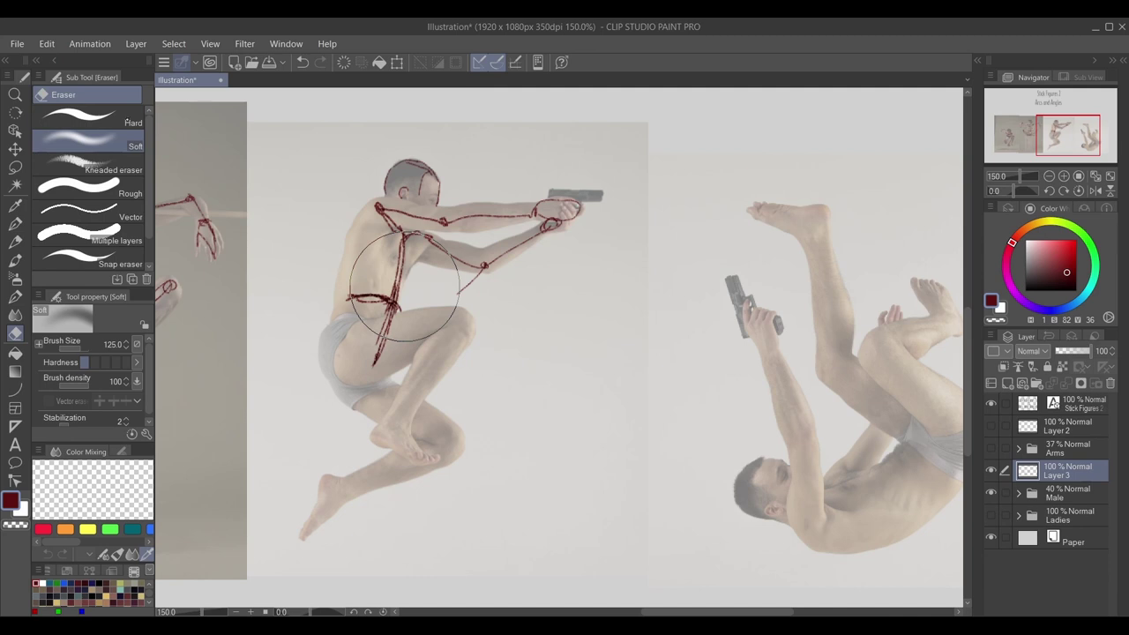
left_click(127, 120)
key("bracketleft")
key("bracketleft")
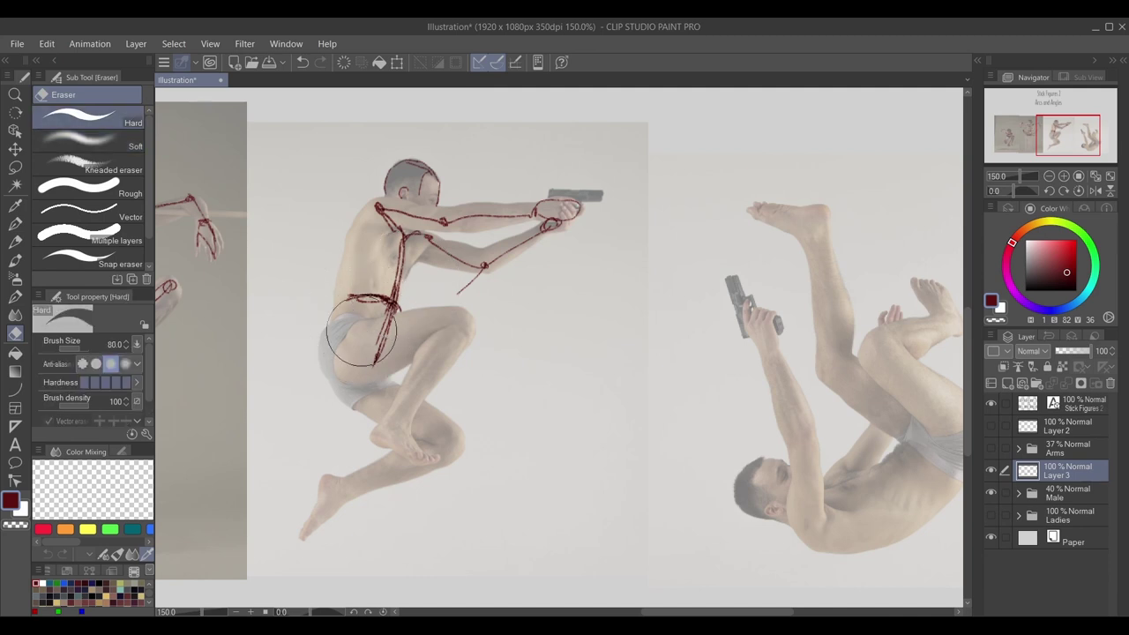
key("bracketleft")
key("bracketleft")
key("bracketleft")
key("bracketleft")
key("p")
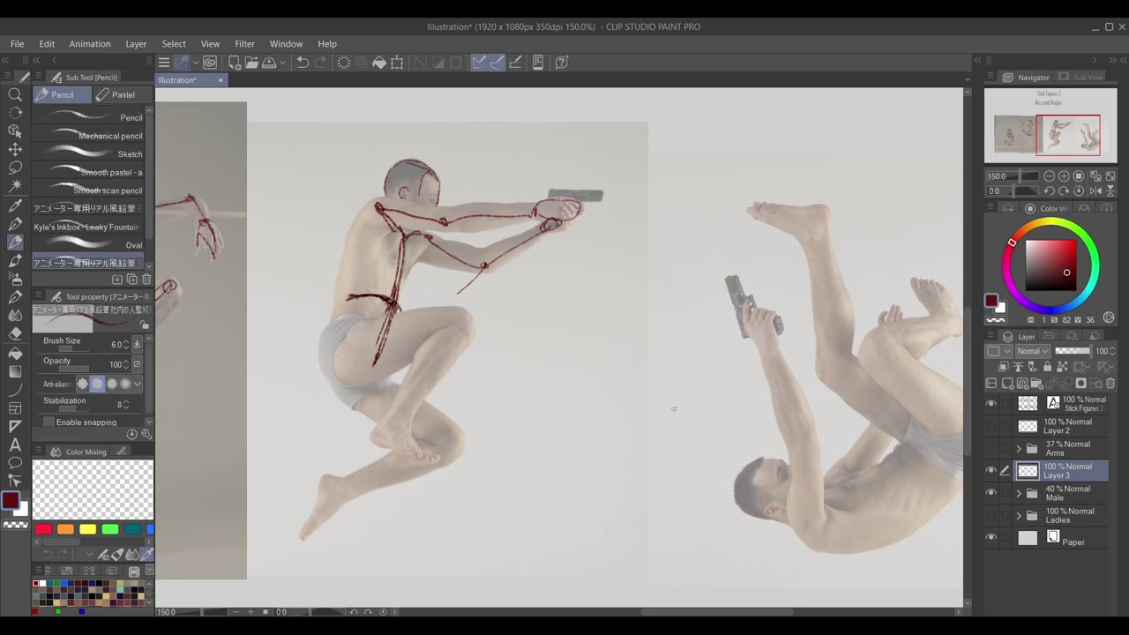
Step: Trace the jumping man's pelvis and both bent legs with hip, knee and foot shapes
mouse_move(360, 325)
left_mouse_down()
mouse_move(367, 386)
mouse_move(388, 360)
mouse_move(354, 393)
mouse_move(339, 344)
mouse_move(355, 328)
mouse_move(454, 328)
mouse_move(388, 432)
mouse_move(420, 455)
left_mouse_up()
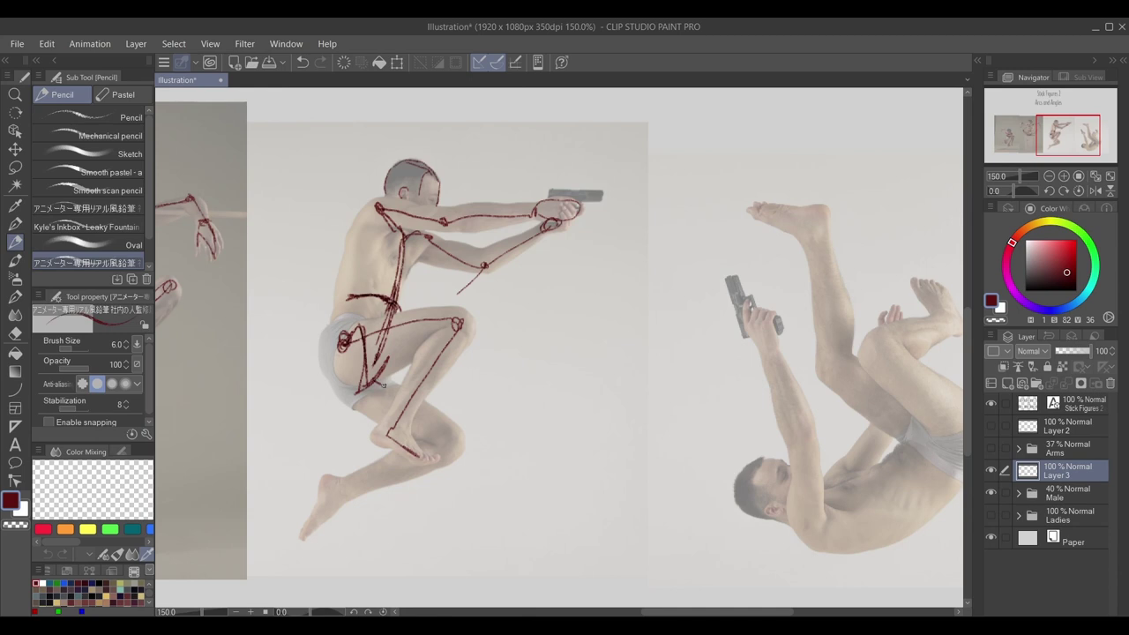
mouse_move(375, 380)
left_mouse_down()
mouse_move(455, 445)
mouse_move(339, 490)
mouse_move(329, 477)
mouse_move(300, 535)
left_mouse_up()
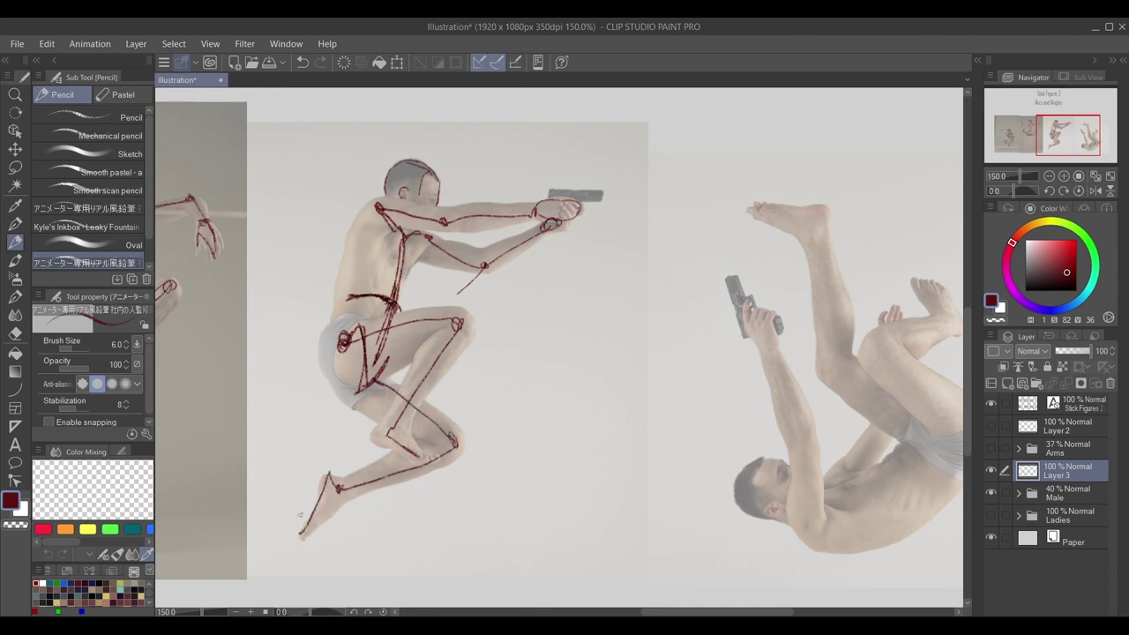
Step: Trace the falling man's head with face guidelines, his collarbone line and the raised arm holding the gun
left_click_drag(1071, 126, 1091, 134)
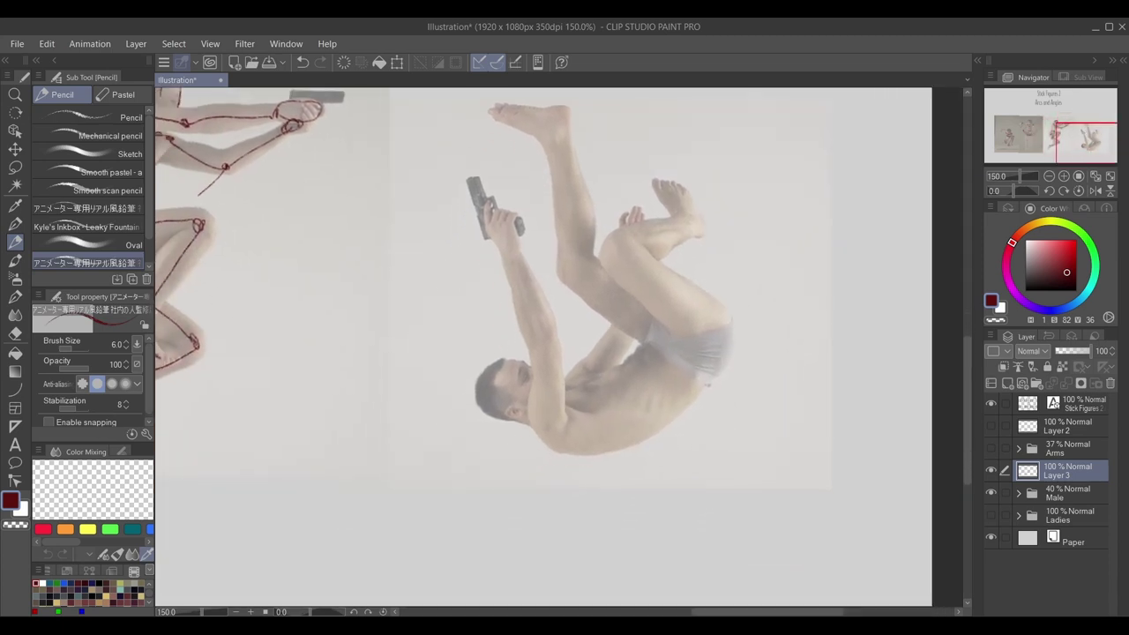
mouse_move(519, 424)
left_mouse_down()
mouse_move(476, 406)
mouse_move(481, 373)
mouse_move(532, 362)
mouse_move(517, 360)
mouse_move(557, 388)
mouse_move(528, 366)
mouse_move(556, 389)
mouse_move(522, 412)
mouse_move(522, 431)
mouse_move(501, 422)
mouse_move(519, 362)
mouse_move(562, 393)
mouse_move(536, 410)
mouse_move(563, 393)
mouse_move(512, 421)
mouse_move(550, 388)
mouse_move(569, 428)
left_mouse_up()
mouse_move(578, 361)
left_mouse_down()
mouse_move(571, 441)
mouse_move(550, 414)
mouse_move(542, 319)
mouse_move(537, 336)
mouse_move(506, 256)
mouse_move(516, 225)
mouse_move(494, 217)
mouse_move(515, 216)
mouse_move(510, 253)
left_mouse_up()
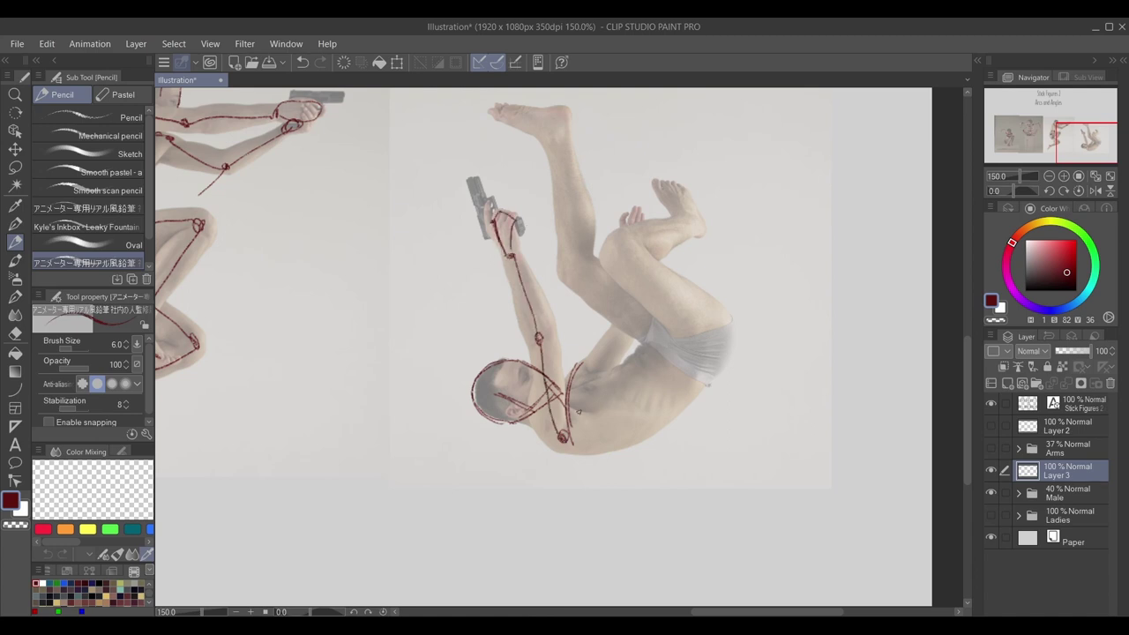
Step: Draw the falling man's curved torso line, pelvis and both bent legs with feet, and add short hip and eye marks
mouse_move(565, 393)
left_mouse_down()
mouse_move(660, 326)
mouse_move(650, 325)
mouse_move(668, 302)
mouse_move(692, 351)
mouse_move(697, 336)
mouse_move(620, 247)
mouse_move(688, 226)
mouse_move(660, 182)
left_mouse_up()
mouse_move(648, 333)
left_mouse_down()
mouse_move(565, 273)
mouse_move(556, 115)
mouse_move(534, 134)
mouse_move(553, 131)
left_mouse_up()
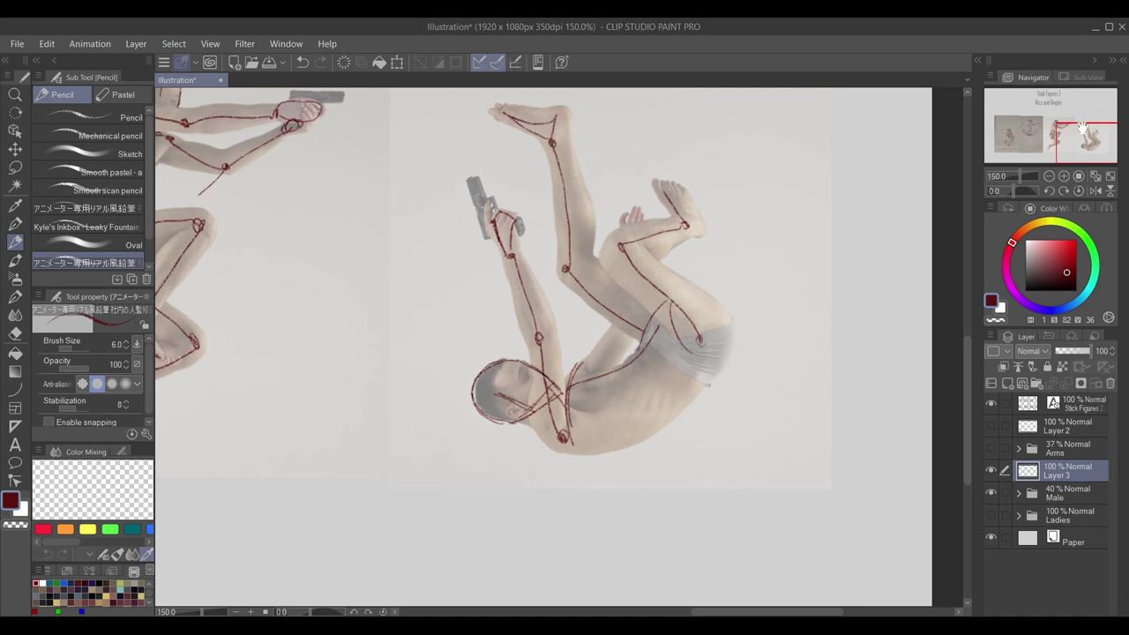
mouse_move(1088, 134)
left_mouse_down()
mouse_move(1032, 134)
mouse_move(1091, 135)
left_mouse_up()
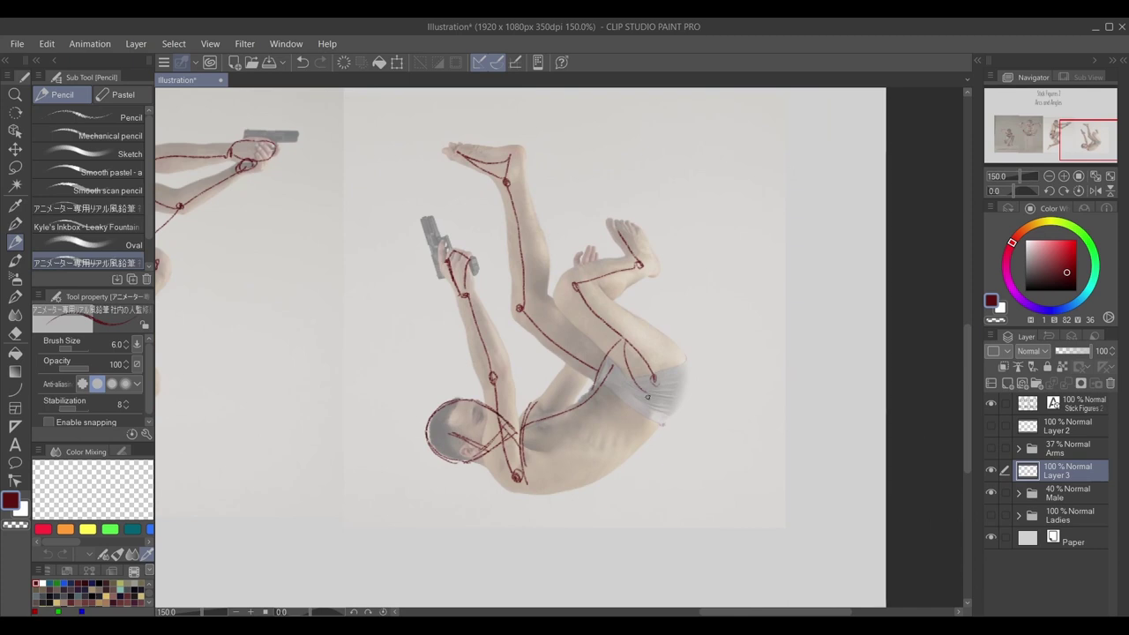
left_click_drag(647, 397, 662, 396)
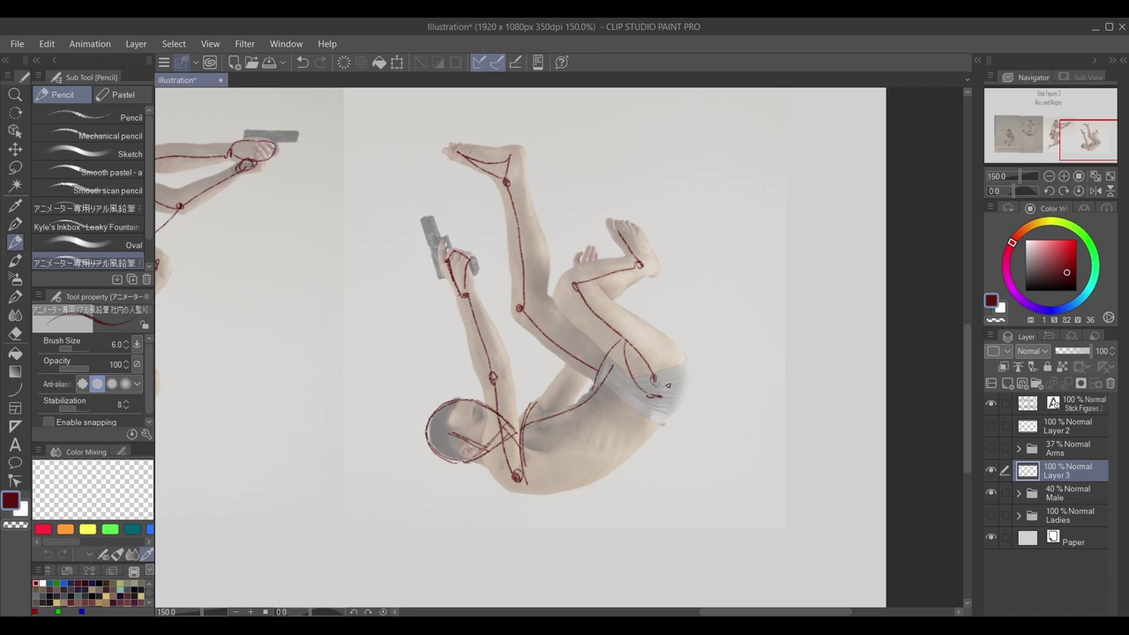
left_click_drag(474, 403, 475, 421)
Step: Hide Layer 3 and the Male folder
left_click(1049, 176)
mouse_move(1064, 149)
left_mouse_down()
mouse_move(1028, 134)
mouse_move(1074, 133)
left_mouse_up()
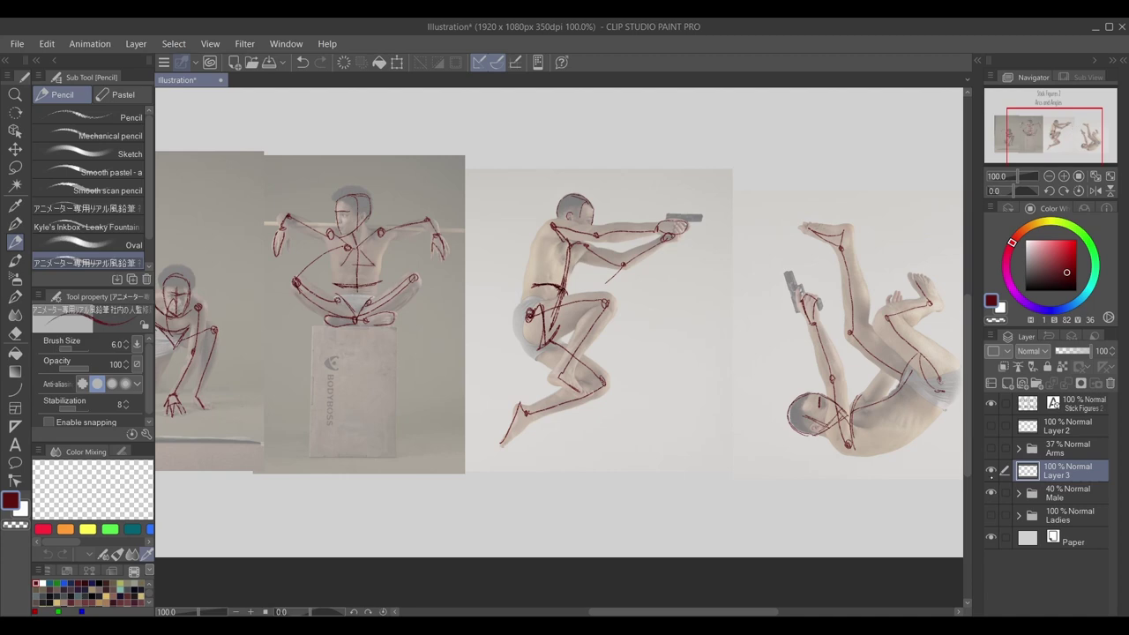
left_click(992, 470)
left_click(992, 493)
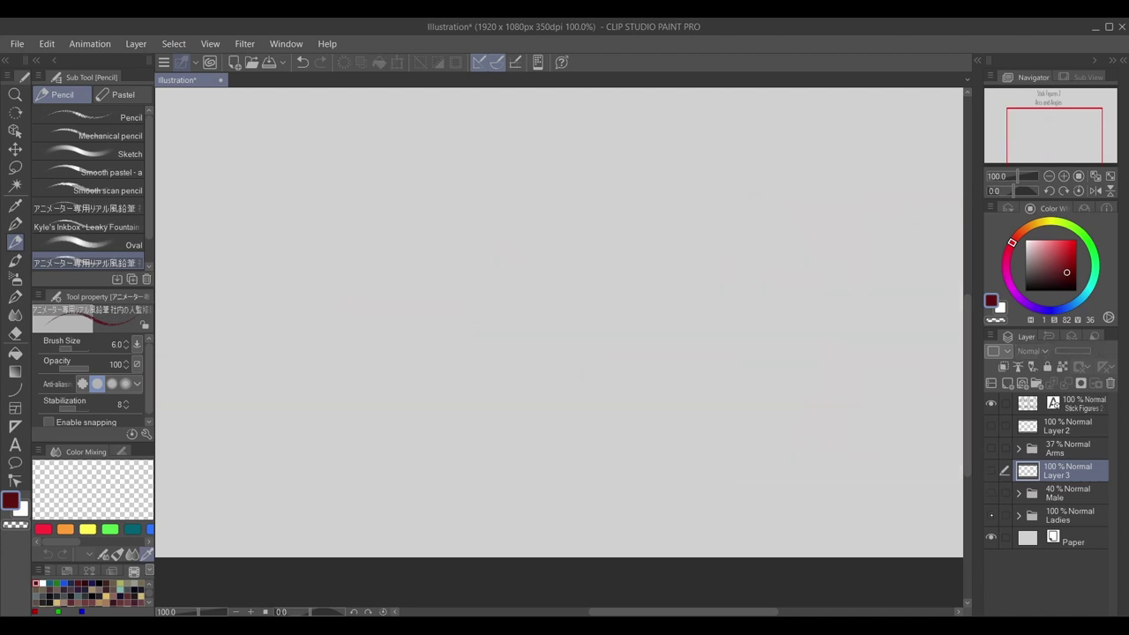
Step: Show the Ladies folder and create a new raster layer directly above it
left_click(992, 515)
left_click(1070, 516)
left_click(1007, 383)
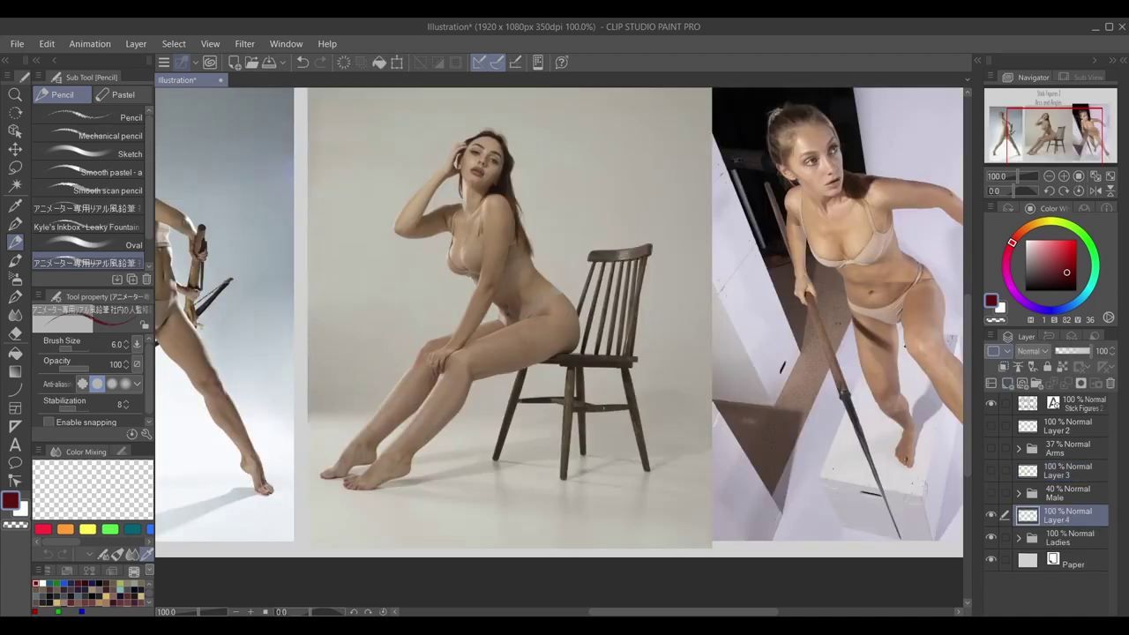
Step: Lower the Ladies folder's opacity to 32% and make Layer 4 active for drawing
left_click_drag(1086, 131, 1062, 127)
left_click(1069, 534)
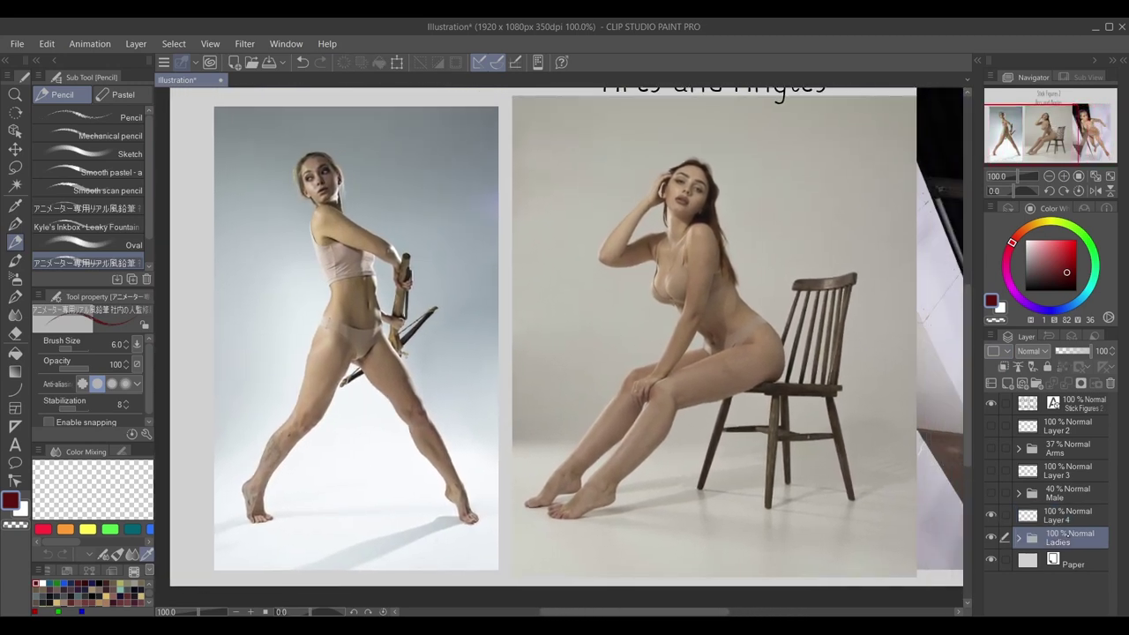
left_click(1067, 351)
left_click(1068, 515)
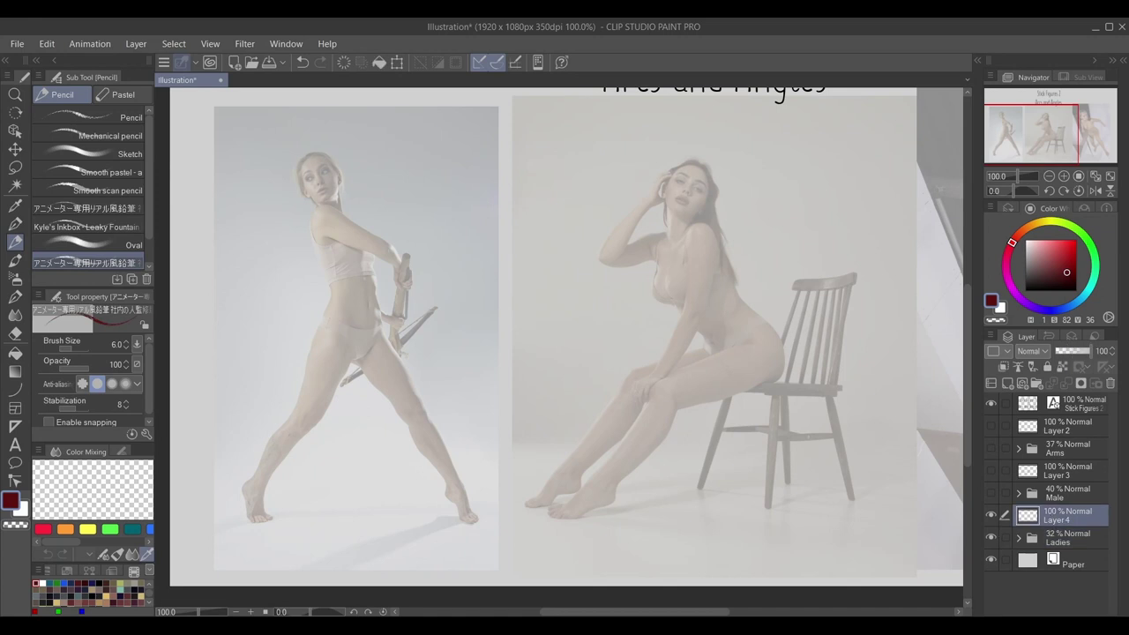
Step: Trace the standing sword woman's head with facial guidelines and draw her slanted collarbone line
mouse_move(1076, 141)
left_mouse_down()
mouse_move(1115, 132)
mouse_move(1063, 130)
left_mouse_up()
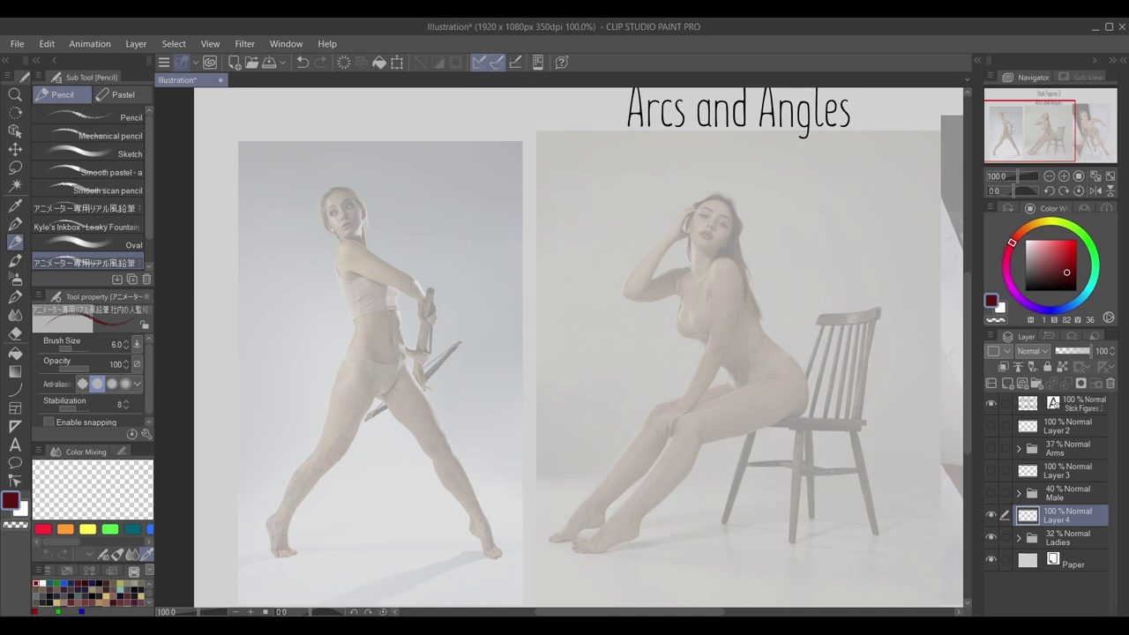
left_click_drag(328, 194, 340, 234)
mouse_move(331, 190)
left_mouse_down()
mouse_move(362, 209)
mouse_move(353, 190)
mouse_move(357, 231)
mouse_move(332, 204)
mouse_move(357, 234)
left_mouse_up()
left_click_drag(337, 196, 347, 231)
left_click_drag(354, 240, 392, 284)
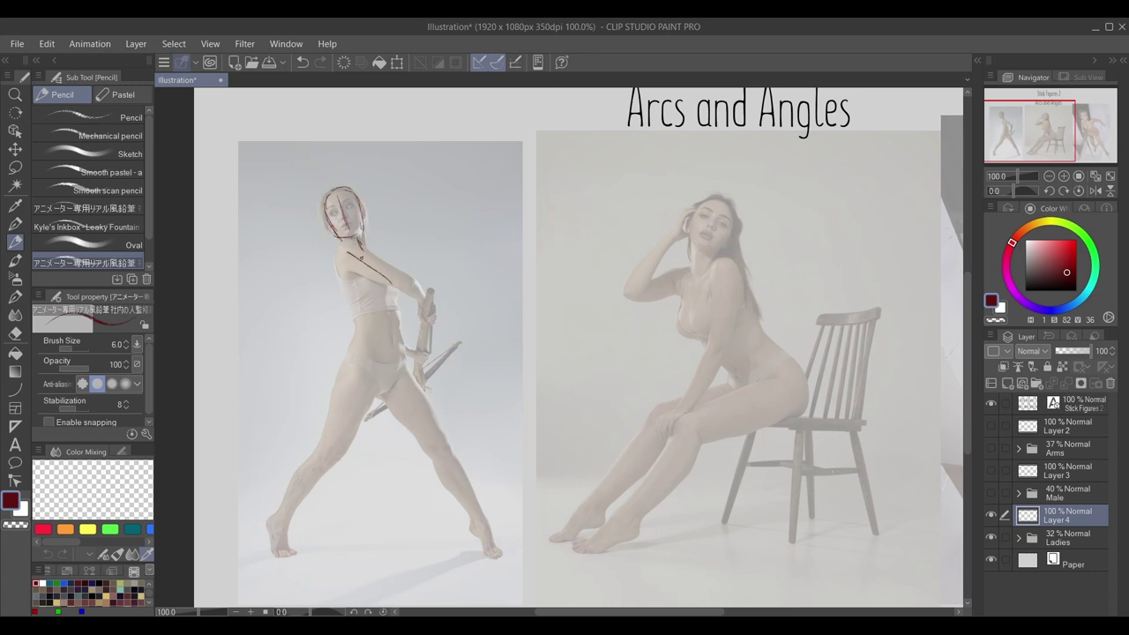
Step: Trace the sword woman's near arm, curved spine, pelvis and both legs with circled joints
mouse_move(350, 247)
left_mouse_down()
mouse_move(344, 258)
mouse_move(352, 250)
mouse_move(409, 278)
mouse_move(434, 323)
left_mouse_up()
mouse_move(346, 247)
left_mouse_down()
mouse_move(377, 264)
mouse_move(391, 375)
left_mouse_up()
left_click_drag(394, 317, 381, 397)
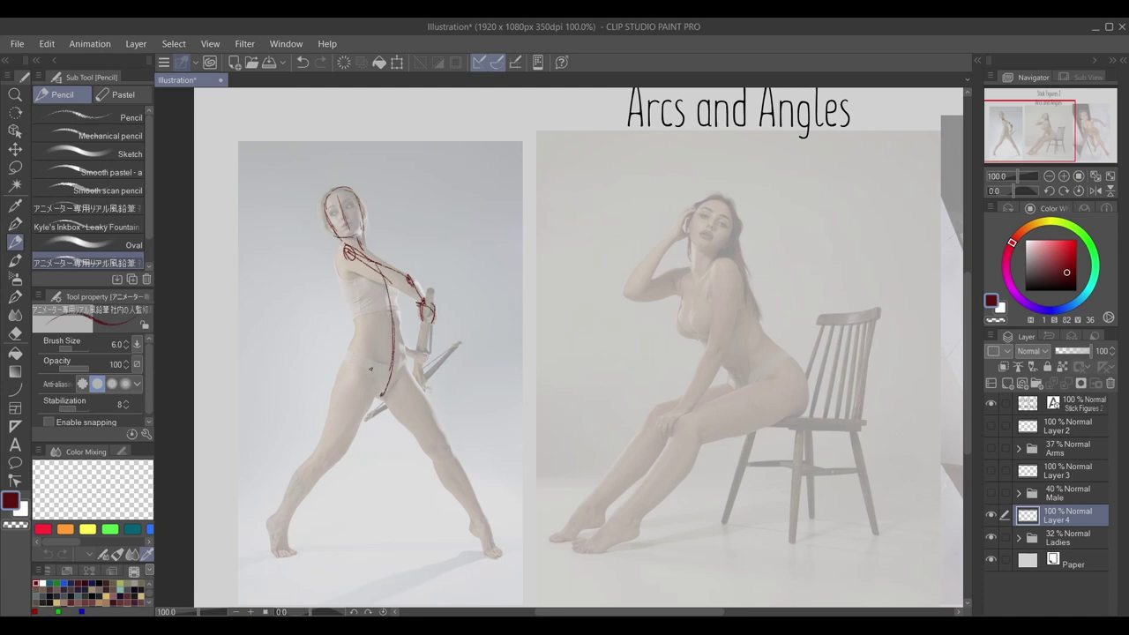
mouse_move(351, 358)
left_mouse_down()
mouse_move(378, 383)
mouse_move(379, 402)
mouse_move(403, 367)
mouse_move(335, 431)
mouse_move(277, 527)
mouse_move(281, 559)
left_mouse_up()
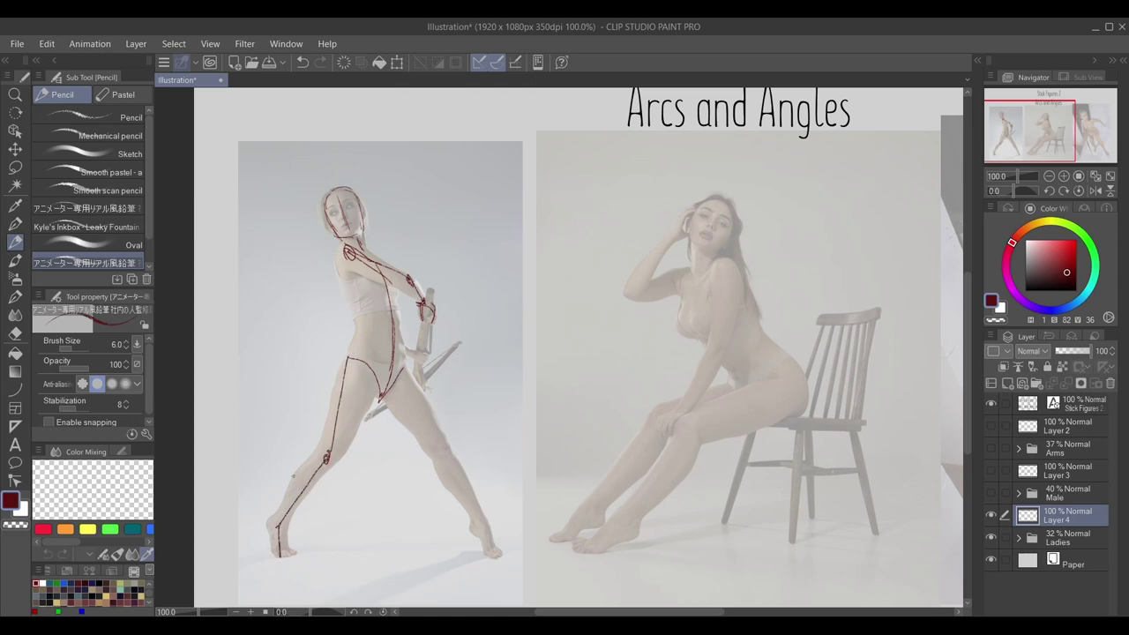
mouse_move(401, 371)
left_mouse_down()
mouse_move(496, 554)
mouse_move(466, 526)
left_mouse_up()
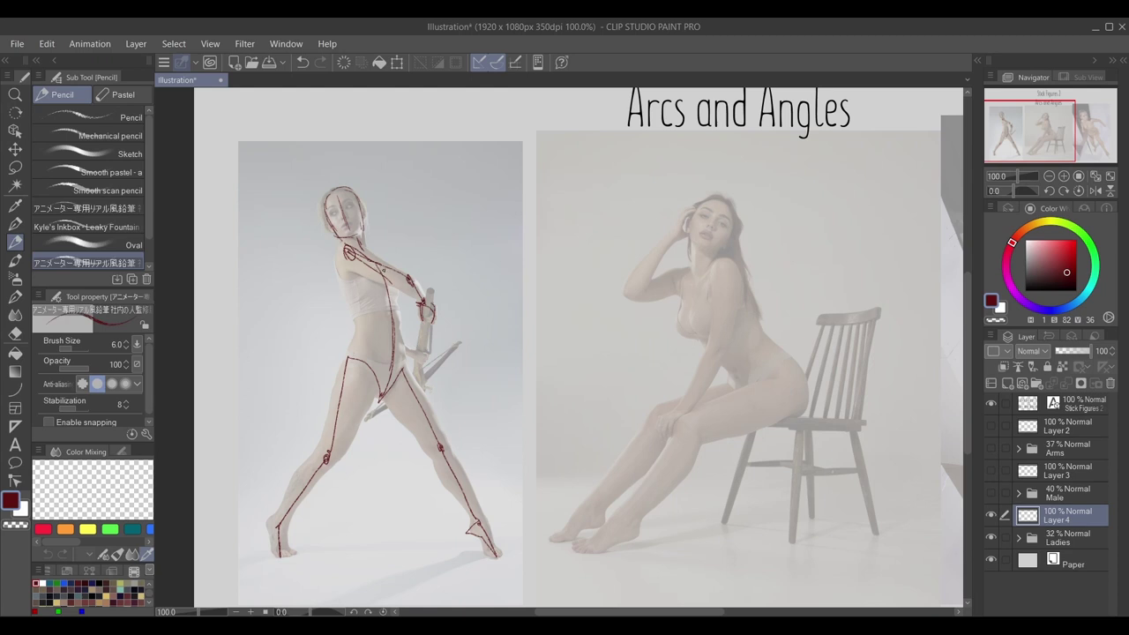
Step: Trace the sword woman's far arm and add the curved ribcage lines to her torso
left_click_drag(388, 270, 397, 334)
key("ctrl+z")
mouse_move(387, 269)
left_mouse_down()
mouse_move(378, 310)
mouse_move(422, 354)
left_mouse_up()
key("ctrl+z")
mouse_move(419, 351)
left_mouse_down()
mouse_move(425, 362)
mouse_move(422, 351)
left_mouse_up()
left_click_drag(362, 234, 366, 249)
mouse_move(411, 289)
left_mouse_down()
mouse_move(402, 328)
mouse_move(369, 324)
mouse_move(394, 326)
mouse_move(343, 295)
left_mouse_up()
left_click_drag(400, 328, 395, 305)
Step: Trace the seated woman's head, neck, curved spine line and hip arc over the chair-pose photo
left_click_drag(1071, 121, 1094, 124)
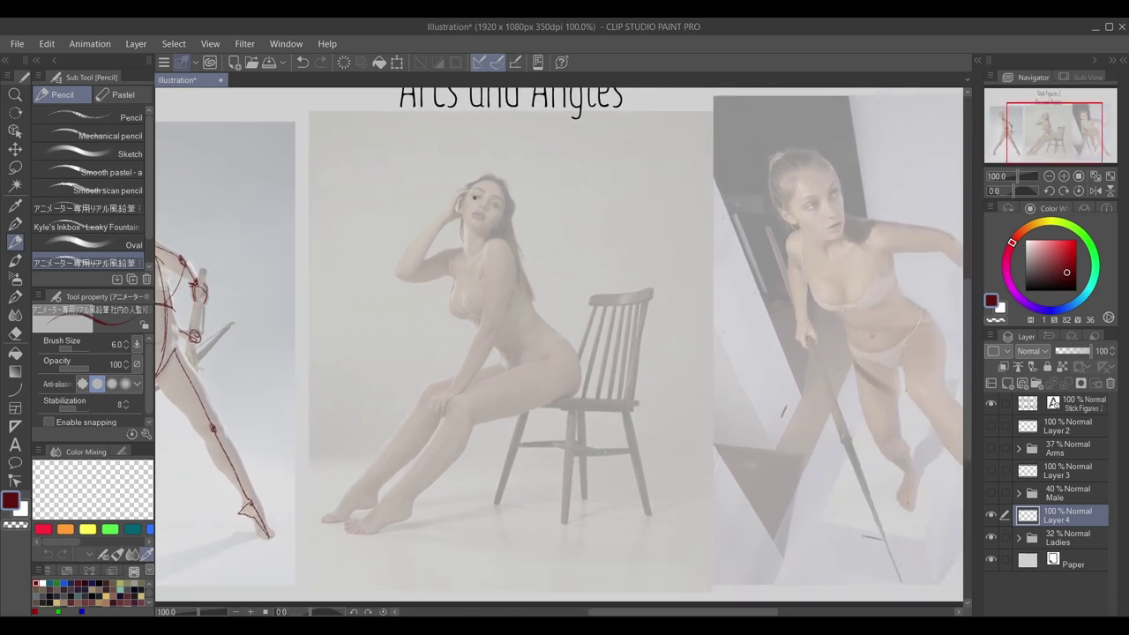
mouse_move(472, 185)
left_mouse_down()
mouse_move(462, 224)
mouse_move(480, 229)
left_mouse_up()
mouse_move(484, 180)
left_mouse_down()
mouse_move(504, 212)
mouse_move(471, 231)
mouse_move(470, 264)
mouse_move(486, 241)
mouse_move(468, 282)
mouse_move(478, 319)
mouse_move(522, 362)
mouse_move(514, 368)
mouse_move(556, 346)
left_mouse_up()
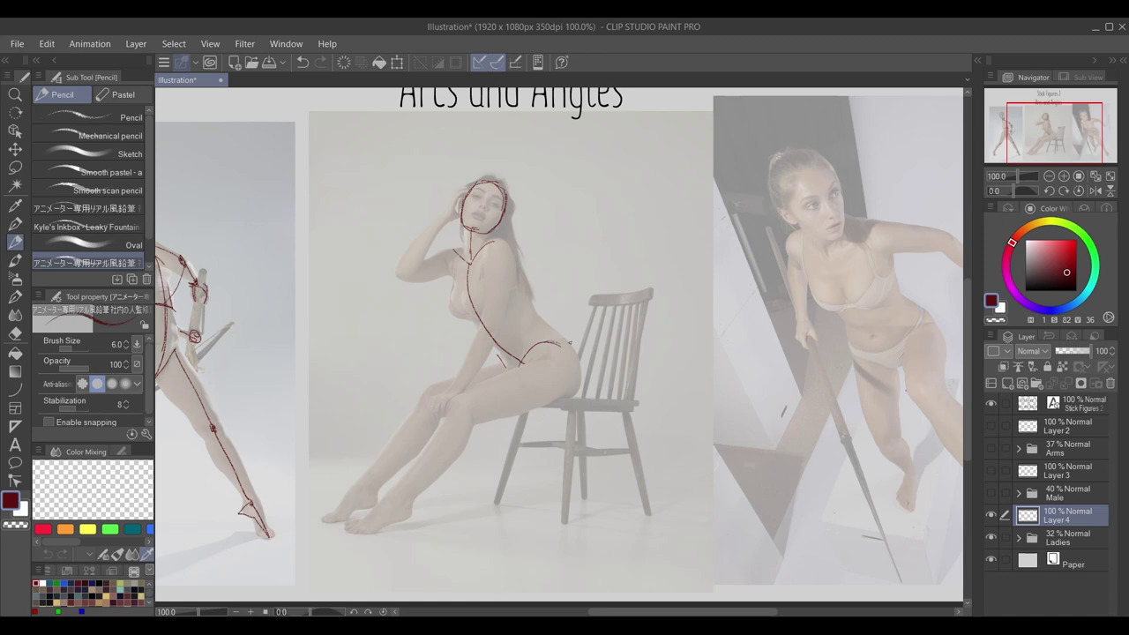
mouse_move(448, 401)
left_mouse_down()
mouse_move(470, 272)
mouse_move(453, 414)
left_mouse_up()
key("ctrl+z")
mouse_move(505, 436)
left_mouse_down()
mouse_move(451, 408)
mouse_move(436, 339)
mouse_move(461, 252)
mouse_move(445, 404)
left_mouse_up()
key("ctrl+z")
Step: Trace both of the seated woman's legs with the Pencil, marking the hip, knee and ankle joints
key("e")
key("p")
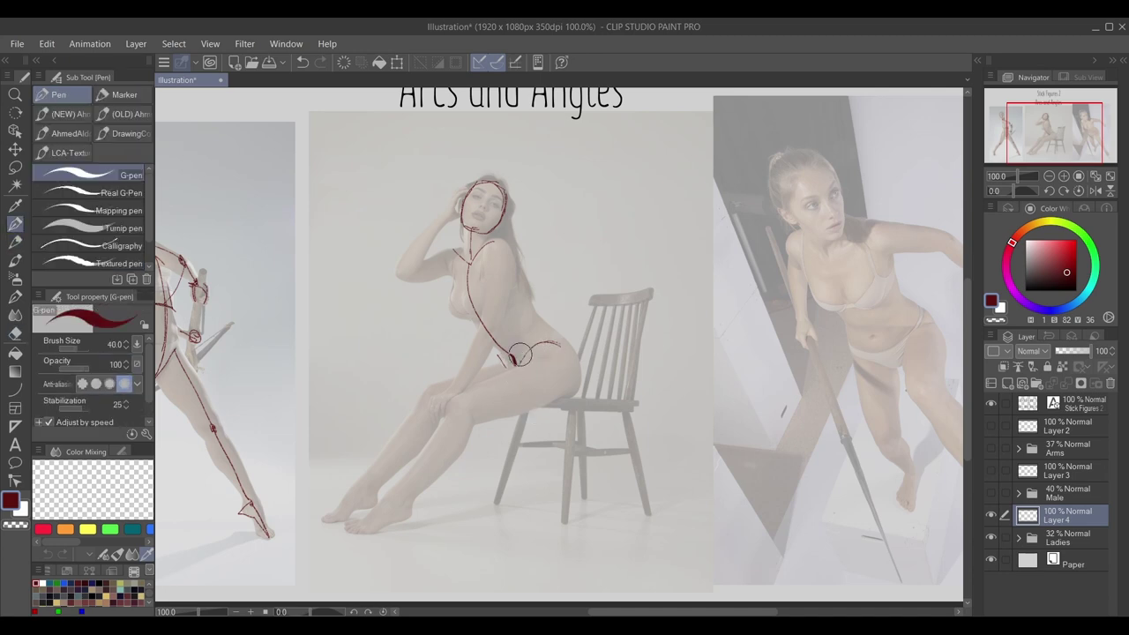
key("p")
mouse_move(562, 350)
left_mouse_down()
mouse_move(449, 409)
mouse_move(463, 414)
mouse_move(387, 501)
mouse_move(404, 504)
mouse_move(352, 531)
left_mouse_up()
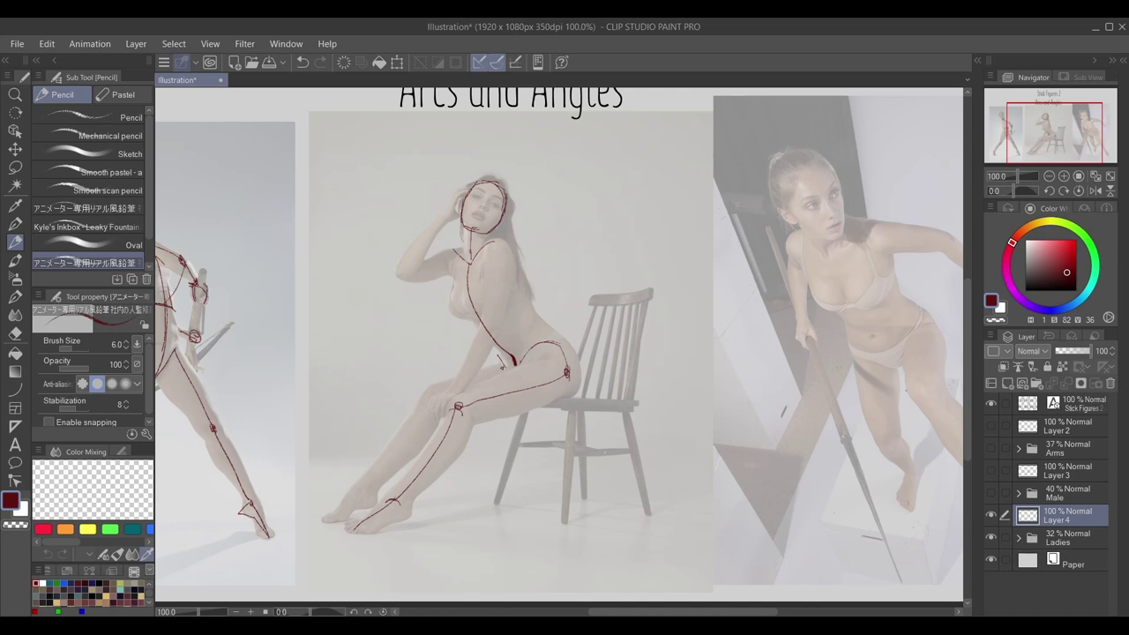
mouse_move(503, 364)
left_mouse_down()
mouse_move(426, 395)
mouse_move(430, 410)
mouse_move(369, 514)
mouse_move(365, 481)
mouse_move(343, 507)
mouse_move(368, 481)
left_mouse_up()
Step: Trace the seated woman's two arms and add the ribcage arc and facial guidelines
mouse_move(503, 246)
left_mouse_down()
mouse_move(500, 308)
mouse_move(461, 389)
mouse_move(438, 394)
mouse_move(444, 411)
left_mouse_up()
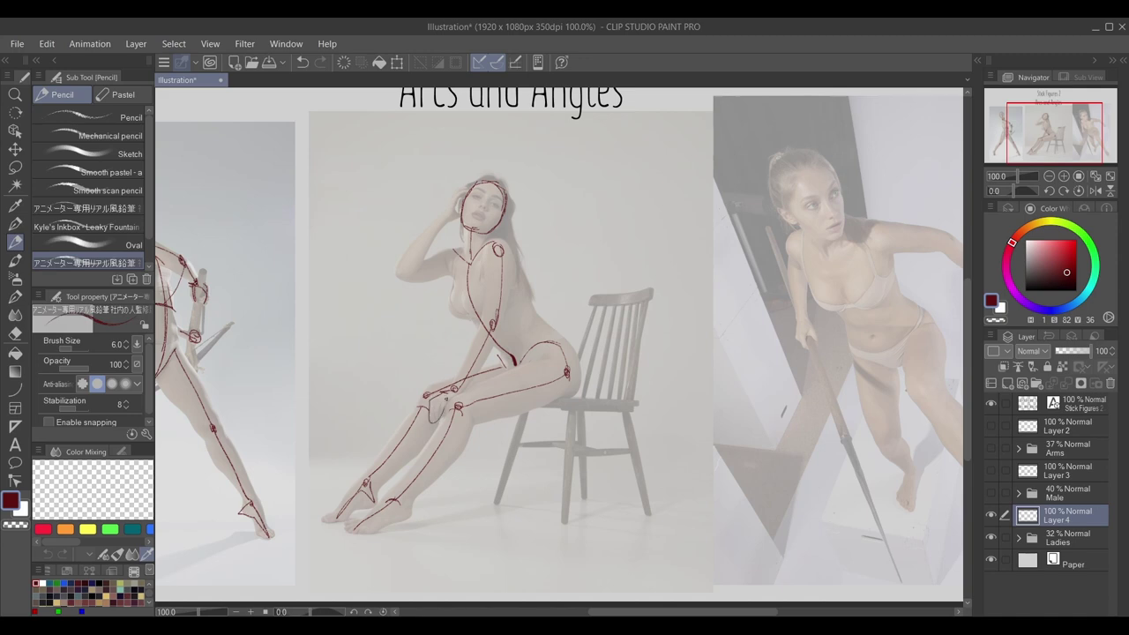
mouse_move(450, 254)
left_mouse_down()
mouse_move(400, 274)
mouse_move(461, 194)
left_mouse_up()
mouse_move(491, 326)
left_mouse_down()
mouse_move(535, 310)
mouse_move(492, 339)
left_mouse_up()
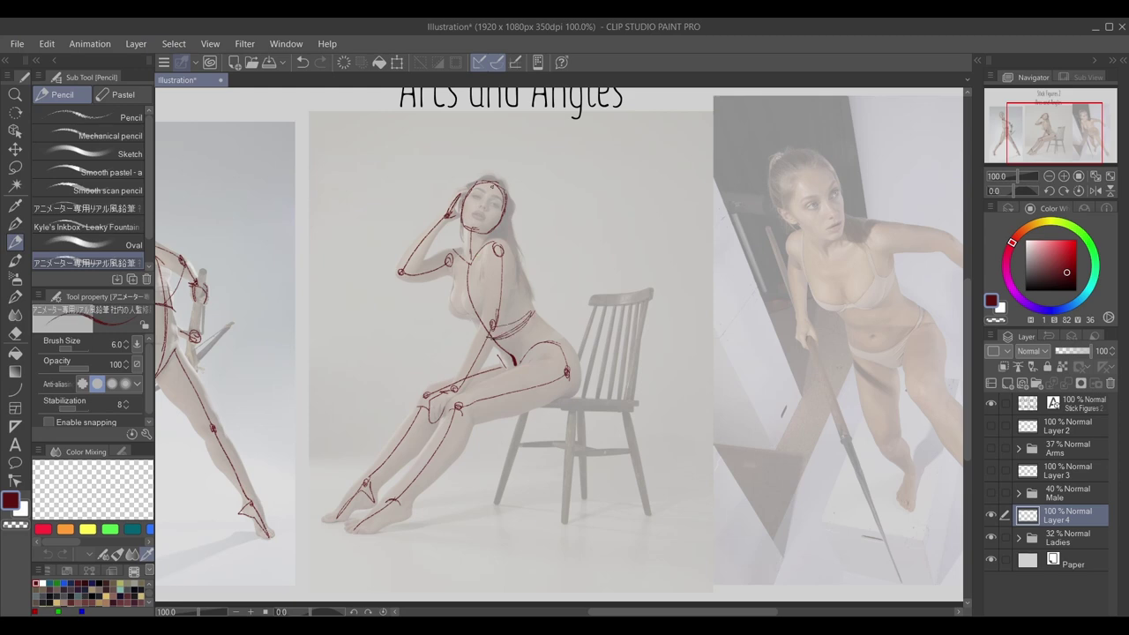
mouse_move(470, 195)
left_mouse_down()
mouse_move(503, 205)
mouse_move(490, 190)
mouse_move(474, 231)
mouse_move(505, 208)
left_mouse_up()
Step: Sketch a movement arc between the lunging woman's outstretched elbow and her waist
left_click_drag(1066, 127, 1105, 129)
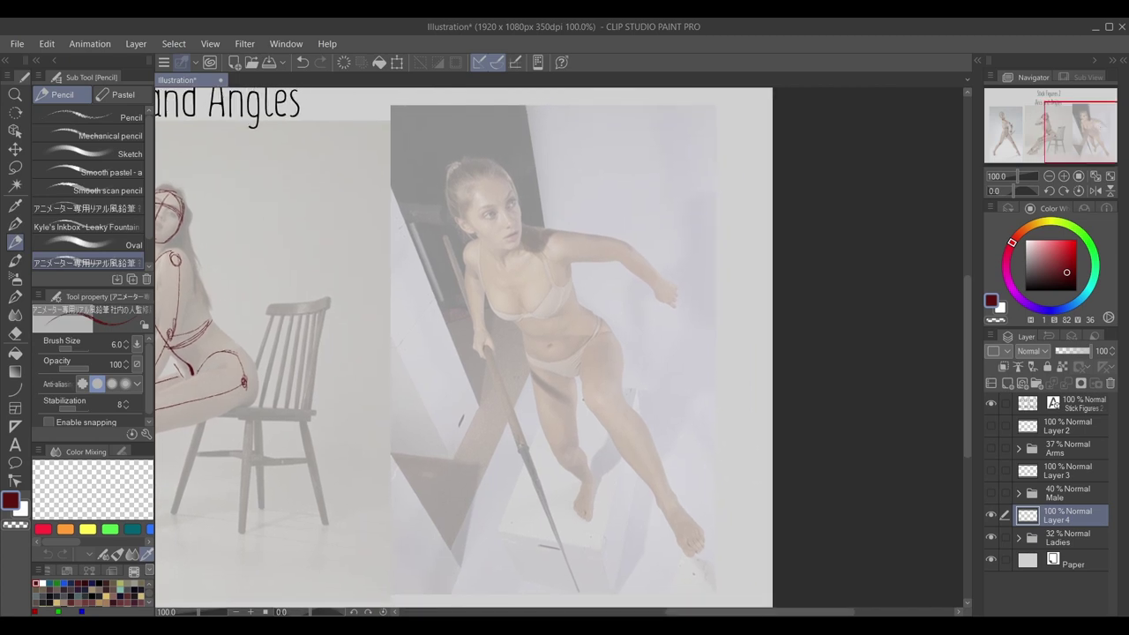
mouse_move(616, 273)
left_mouse_down()
mouse_move(563, 329)
mouse_move(625, 256)
left_mouse_up()
mouse_move(588, 404)
left_mouse_down()
mouse_move(664, 406)
mouse_move(659, 394)
left_mouse_up()
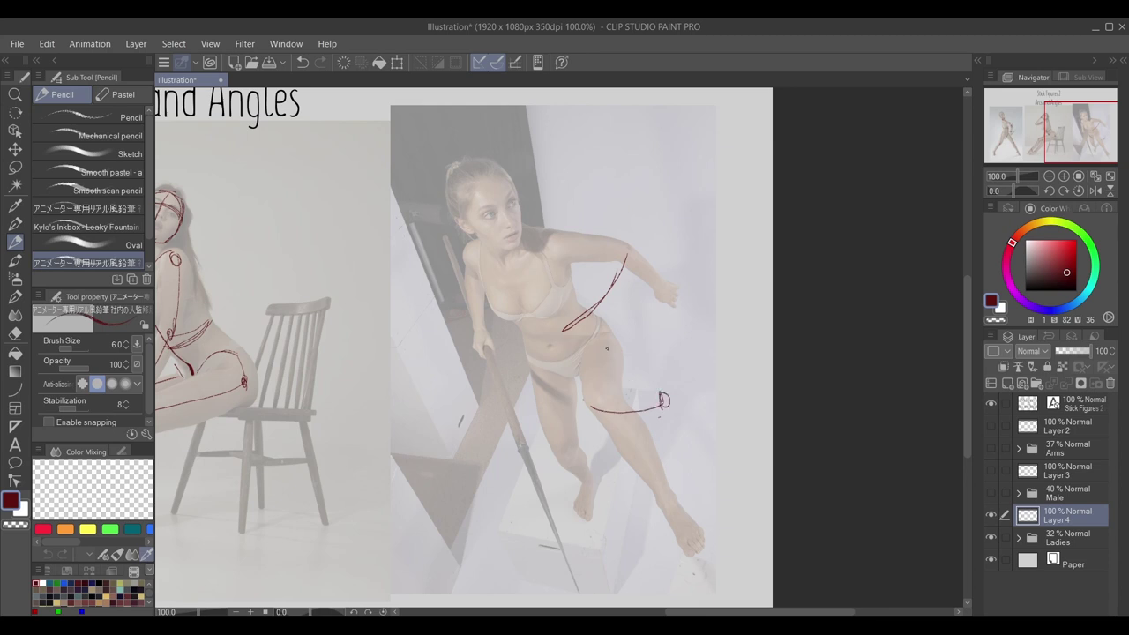
mouse_move(609, 345)
left_mouse_down()
mouse_move(664, 398)
mouse_move(723, 501)
left_mouse_up()
key("ctrl+z")
key("ctrl+z")
key("ctrl+z")
Step: Trace the lunging woman's head with facial guidelines, plus her curved spine and collarbone lines
mouse_move(449, 182)
left_mouse_down()
mouse_move(467, 226)
mouse_move(461, 163)
mouse_move(504, 171)
mouse_move(487, 162)
mouse_move(518, 200)
mouse_move(514, 183)
mouse_move(526, 238)
left_mouse_up()
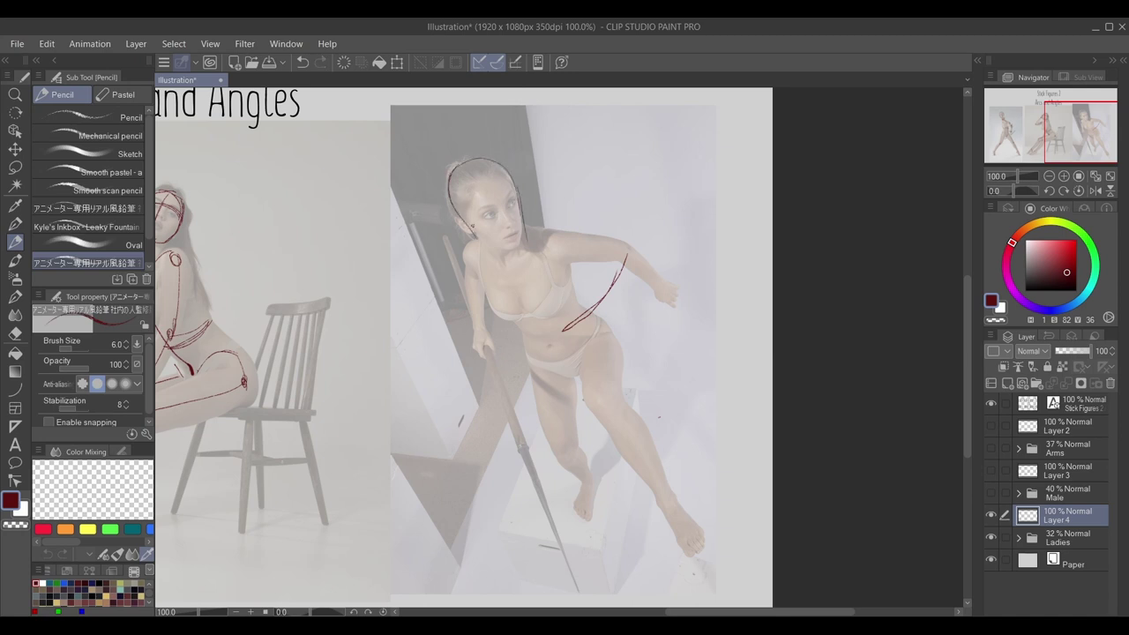
mouse_move(464, 211)
left_mouse_down()
mouse_move(482, 241)
mouse_move(525, 249)
left_mouse_up()
left_click_drag(508, 191, 513, 237)
mouse_move(466, 201)
left_mouse_down()
mouse_move(506, 208)
mouse_move(517, 194)
left_mouse_up()
mouse_move(491, 234)
left_mouse_down()
mouse_move(519, 225)
mouse_move(502, 265)
mouse_move(579, 375)
left_mouse_up()
mouse_move(475, 254)
left_mouse_down()
mouse_move(508, 258)
mouse_move(544, 237)
left_mouse_up()
Step: Trace both of the lunging woman's arms with circled joints and draw the base arc of her ribcage
mouse_move(468, 245)
left_mouse_down()
mouse_move(469, 284)
mouse_move(468, 249)
mouse_move(486, 358)
left_mouse_up()
key("ctrl+z")
key("ctrl+z")
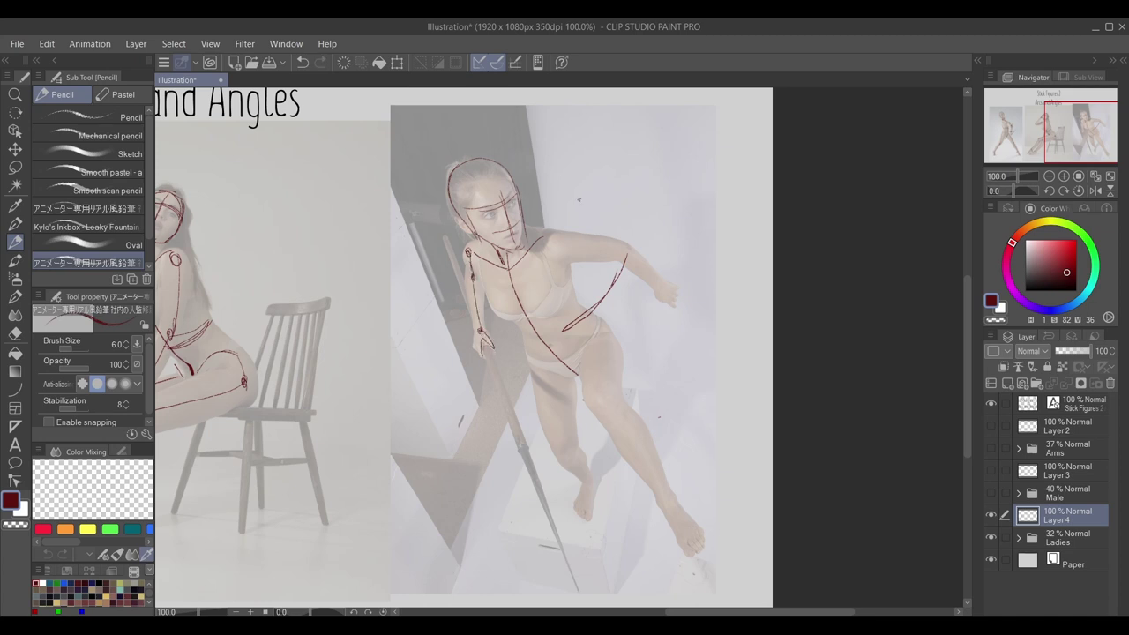
mouse_move(549, 235)
left_mouse_down()
mouse_move(625, 246)
mouse_move(664, 305)
mouse_move(678, 298)
left_mouse_up()
left_click_drag(527, 339, 581, 316)
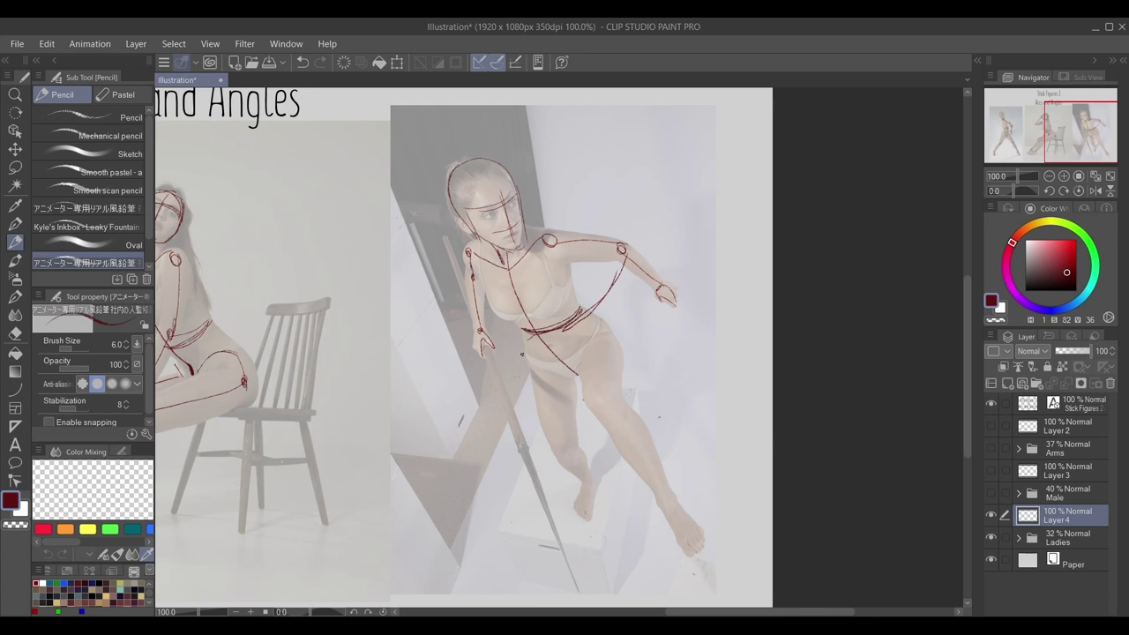
Step: Trace the lunging woman's pelvis and both legs down to the feet, marking the knees
mouse_move(522, 355)
left_mouse_down()
mouse_move(580, 379)
mouse_move(607, 321)
mouse_move(575, 382)
mouse_move(524, 356)
mouse_move(544, 380)
mouse_move(561, 456)
mouse_move(588, 517)
left_mouse_up()
left_click_drag(603, 325, 593, 402)
mouse_move(595, 399)
left_mouse_down()
mouse_move(607, 394)
mouse_move(598, 407)
mouse_move(690, 543)
left_mouse_up()
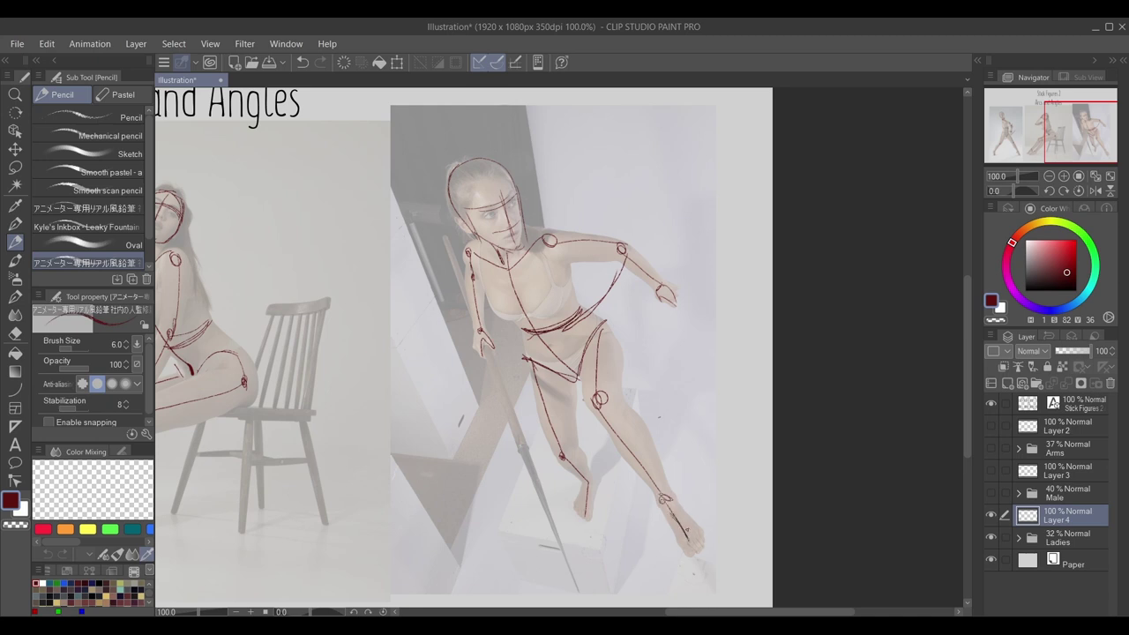
Step: Bring all three traced women into view and hide the Ladies folder to leave only the stick figures
scroll(494, 305, "down", 7)
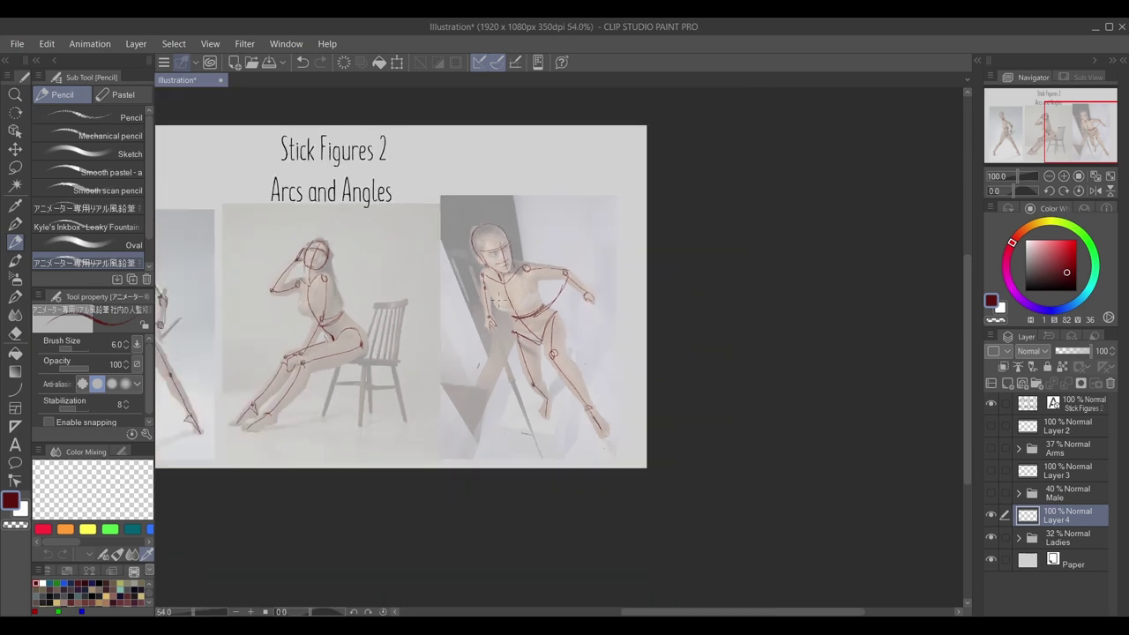
scroll(494, 305, "up", 2)
left_click_drag(1085, 134, 1057, 127)
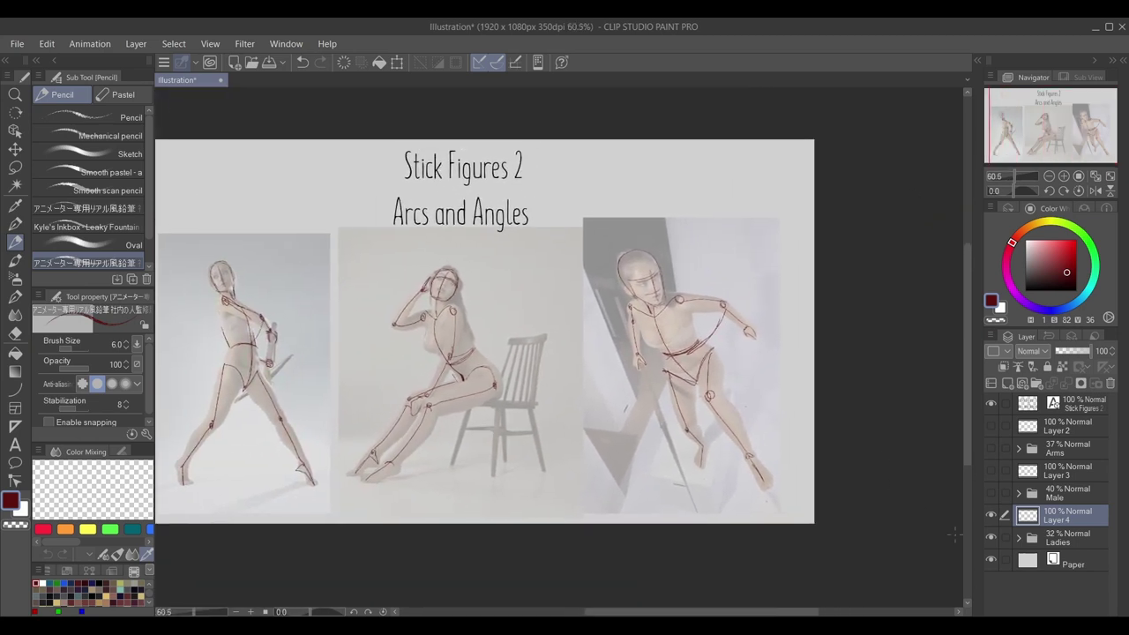
left_click(990, 537)
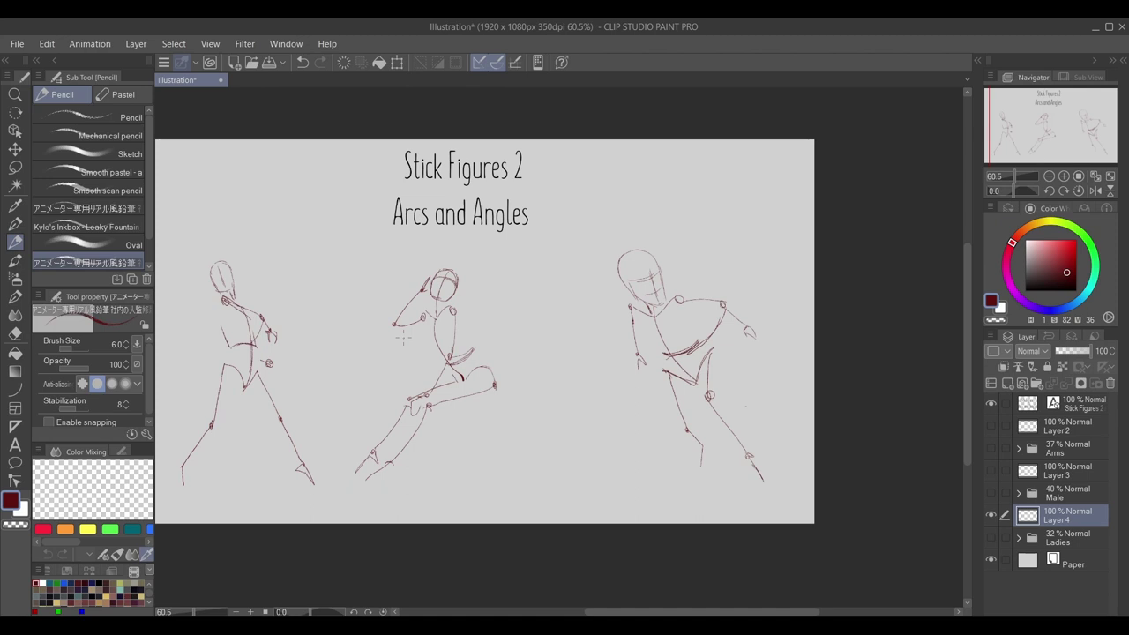
Step: Sketch slanted guide lines across the seated figure's knees and upright guide lines beside and through its body
left_click_drag(391, 383, 477, 407)
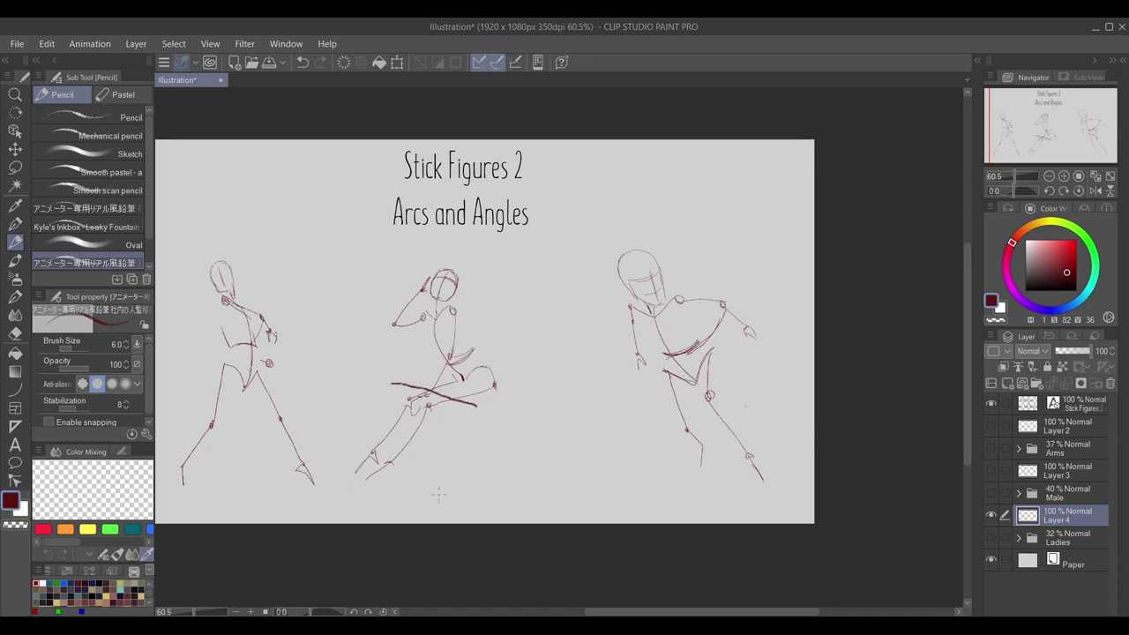
key("ctrl+z")
left_click_drag(402, 387, 476, 417)
left_click_drag(424, 385, 483, 406)
left_click_drag(510, 267, 515, 401)
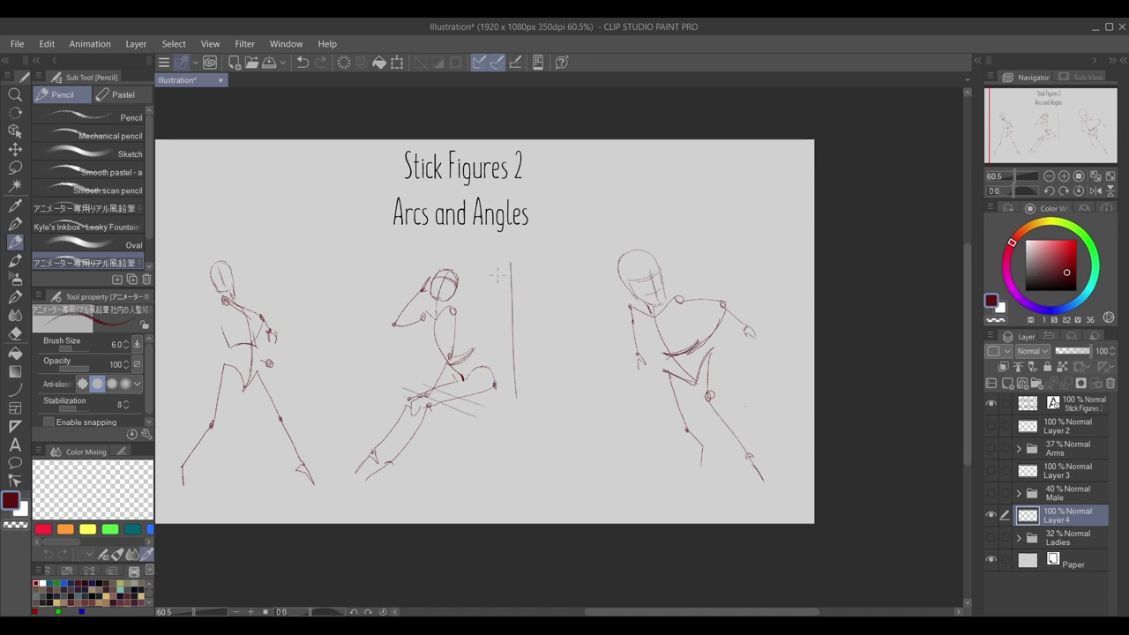
left_click_drag(508, 287, 499, 405)
mouse_move(466, 334)
left_mouse_down()
mouse_move(512, 308)
mouse_move(403, 320)
left_mouse_up()
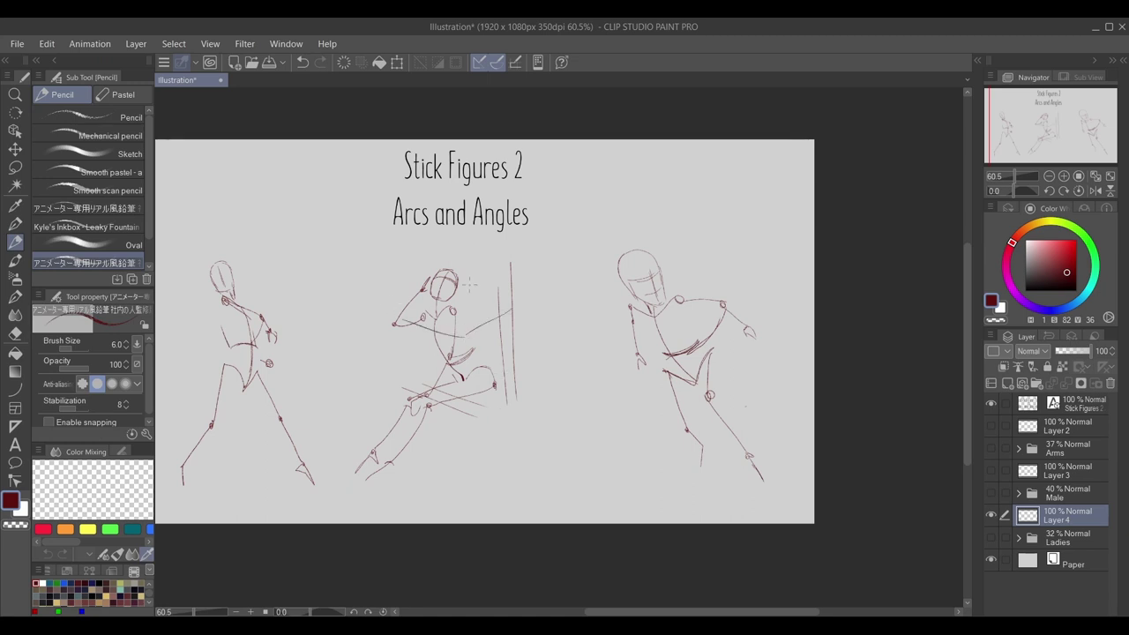
left_click_drag(471, 257, 469, 433)
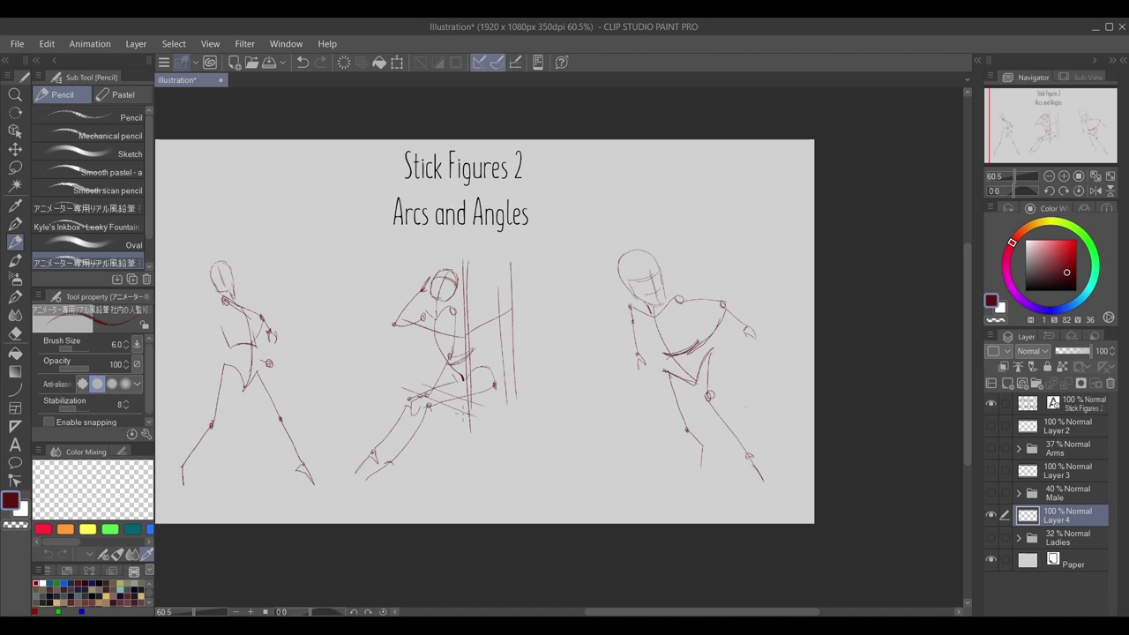
Step: Undo all the guide lines drawn over and beside the seated stick figure
key("ctrl+z")
key("ctrl+z")
key("ctrl+z")
key("ctrl+z")
key("ctrl+z")
key("ctrl+z")
key("ctrl+z")
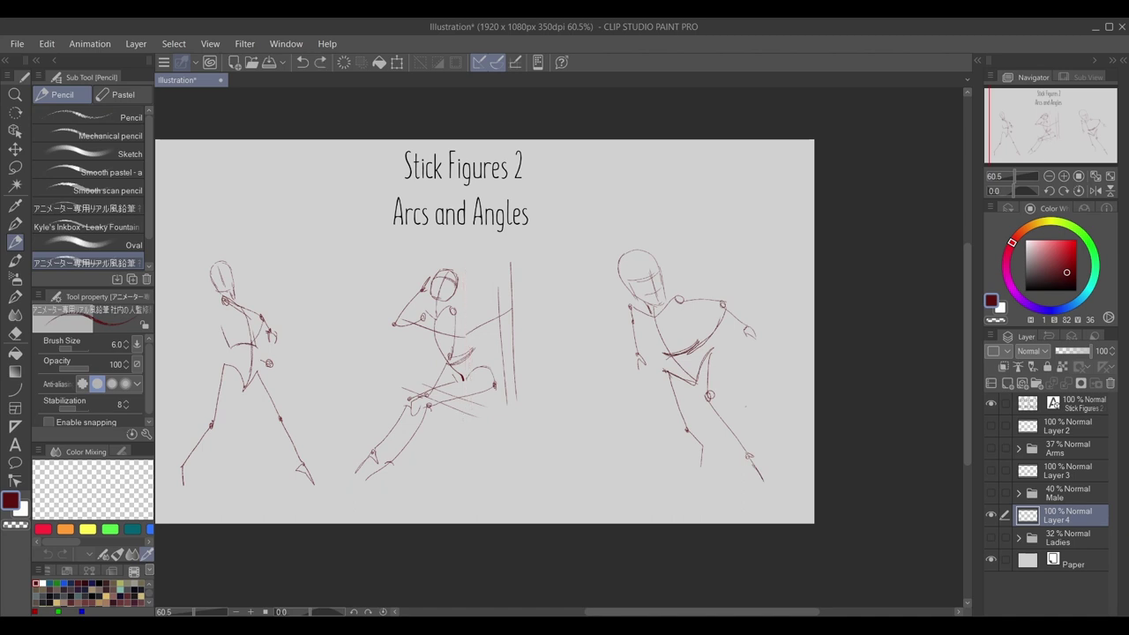
key("ctrl+z")
key("ctrl+z")
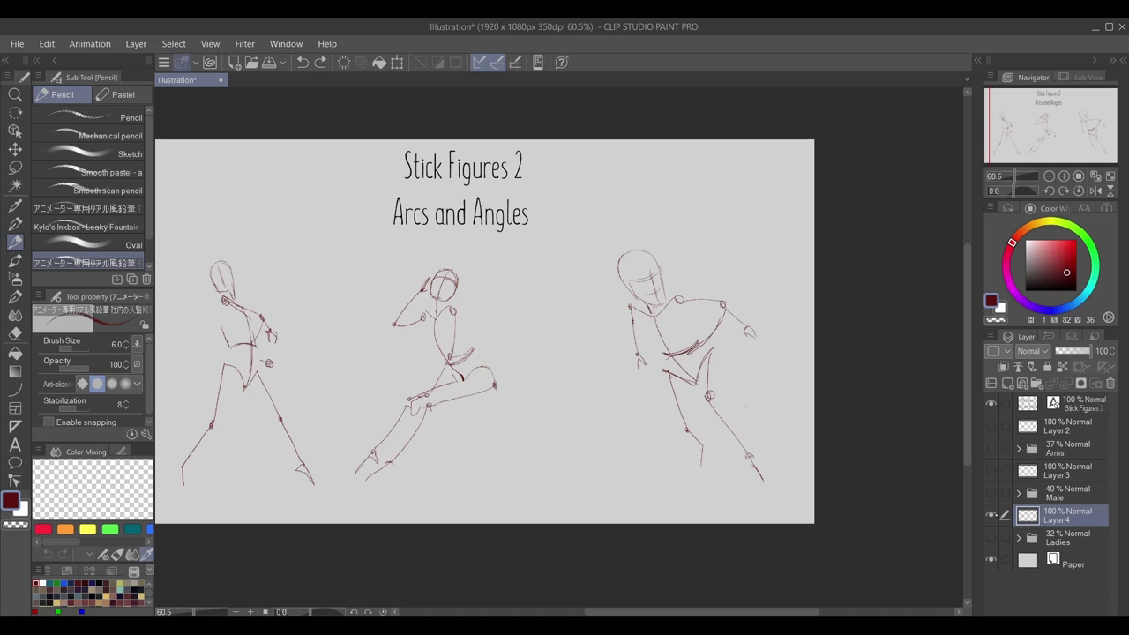
Step: Review the stick figures on Layer 3 and Layer 2 and the Ladies reference photos by displaying each one alone
left_click(991, 515)
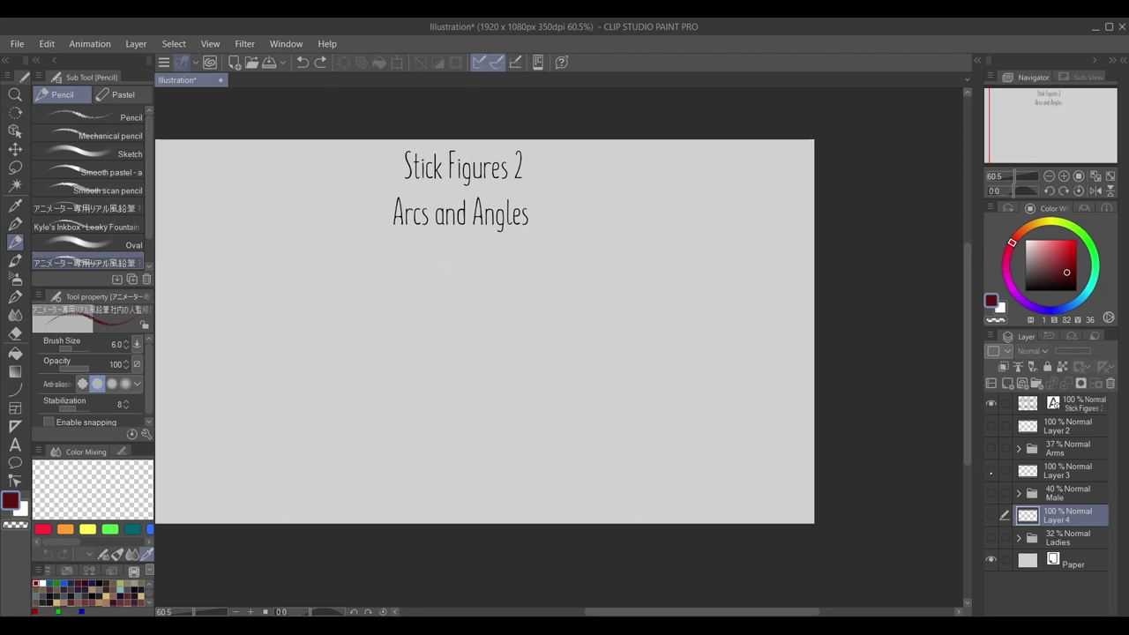
left_click(991, 472)
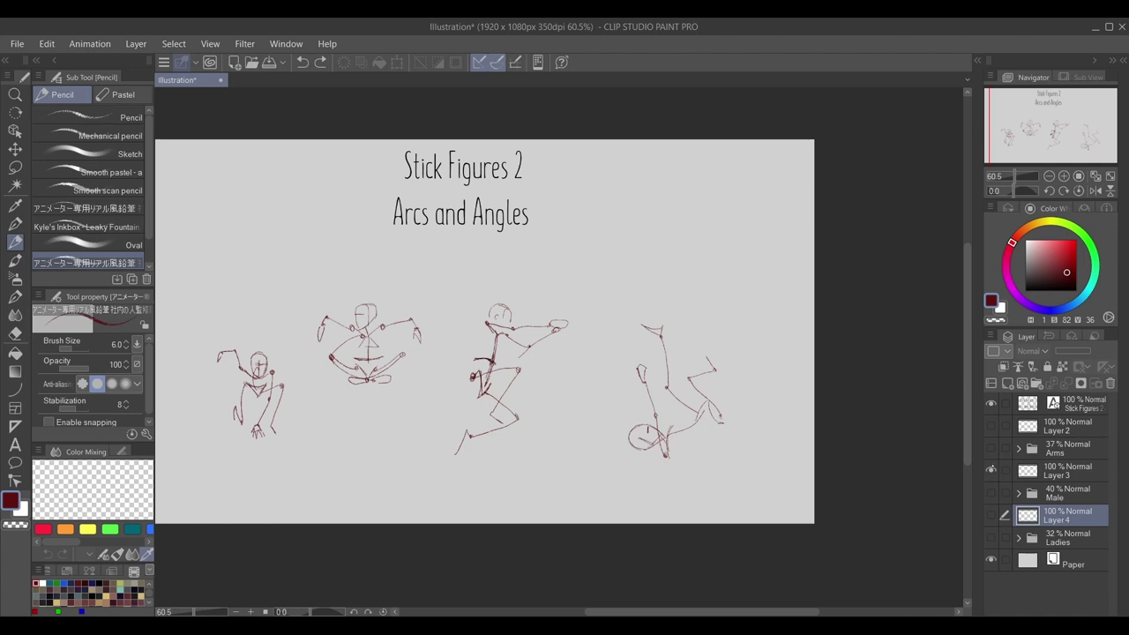
left_click(992, 471)
left_click(992, 427)
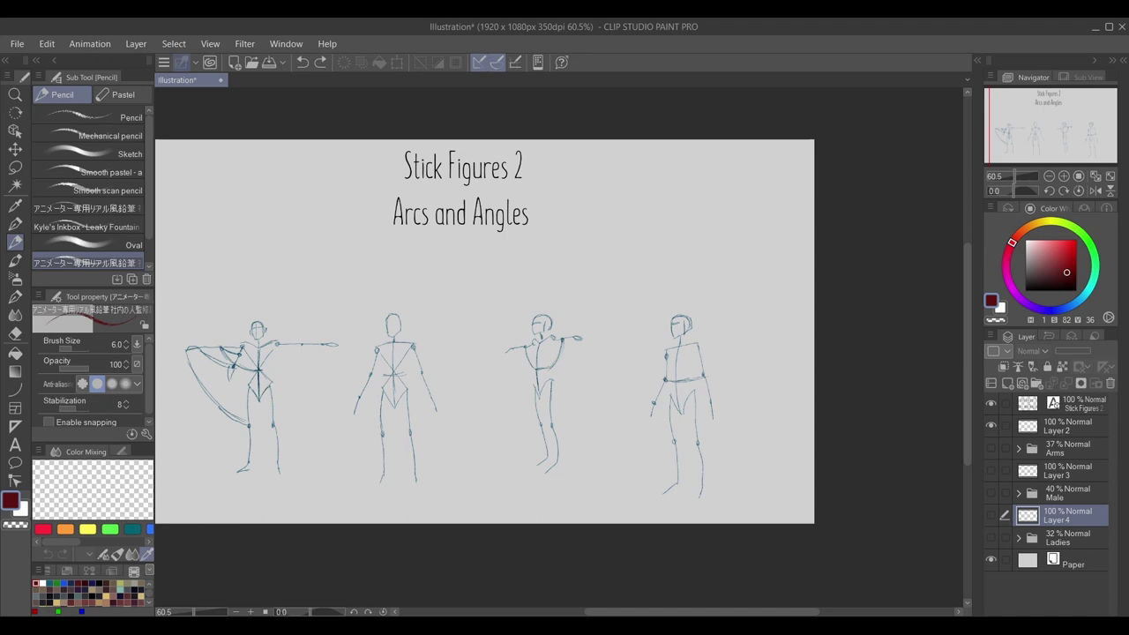
left_click(992, 426)
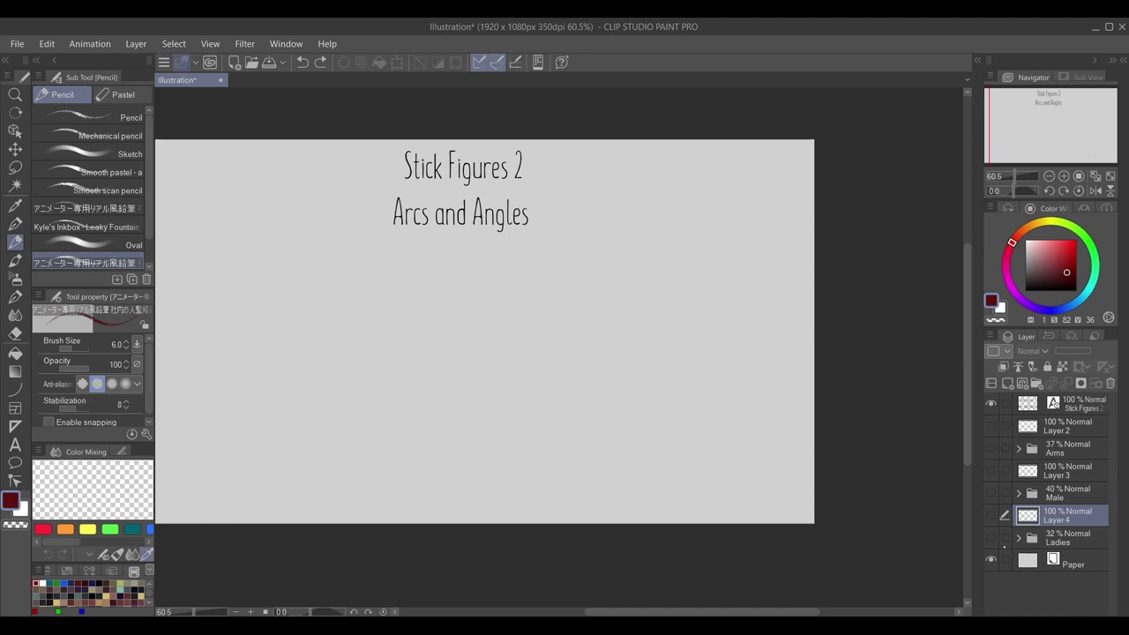
left_click(992, 471)
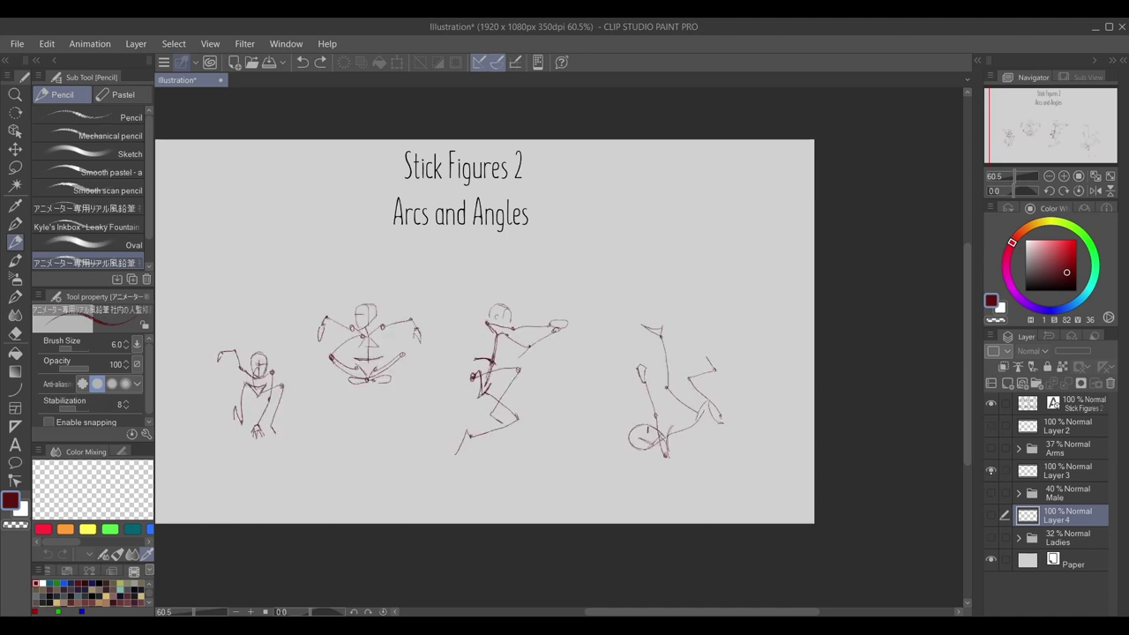
left_click(991, 471)
left_click(992, 537)
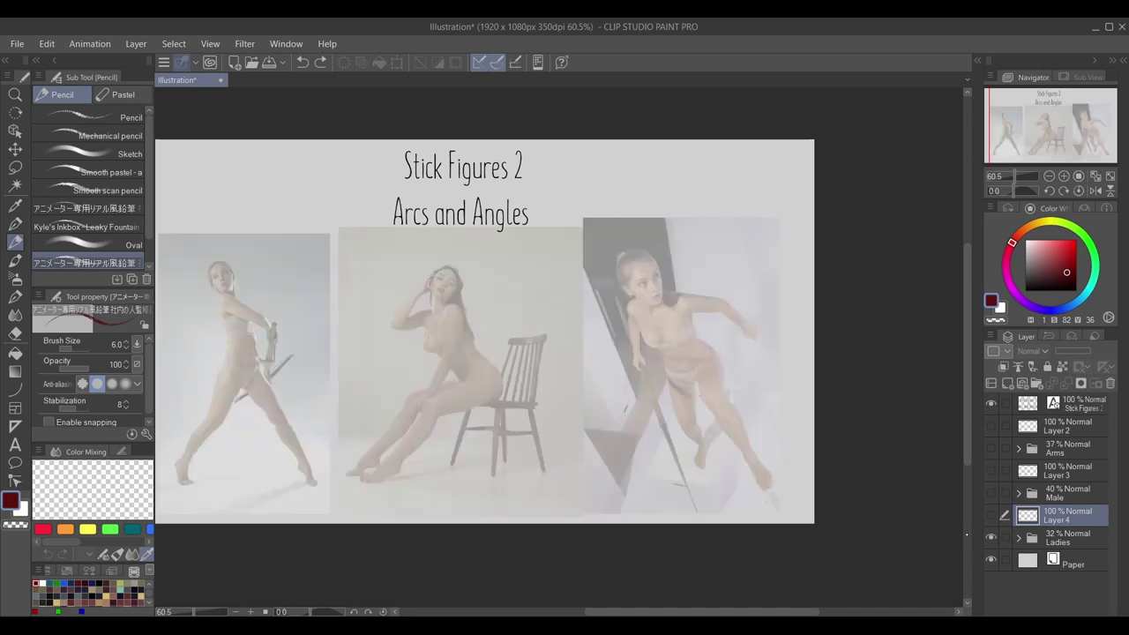
left_click(991, 537)
left_click(991, 516)
left_click_drag(676, 210, 672, 214)
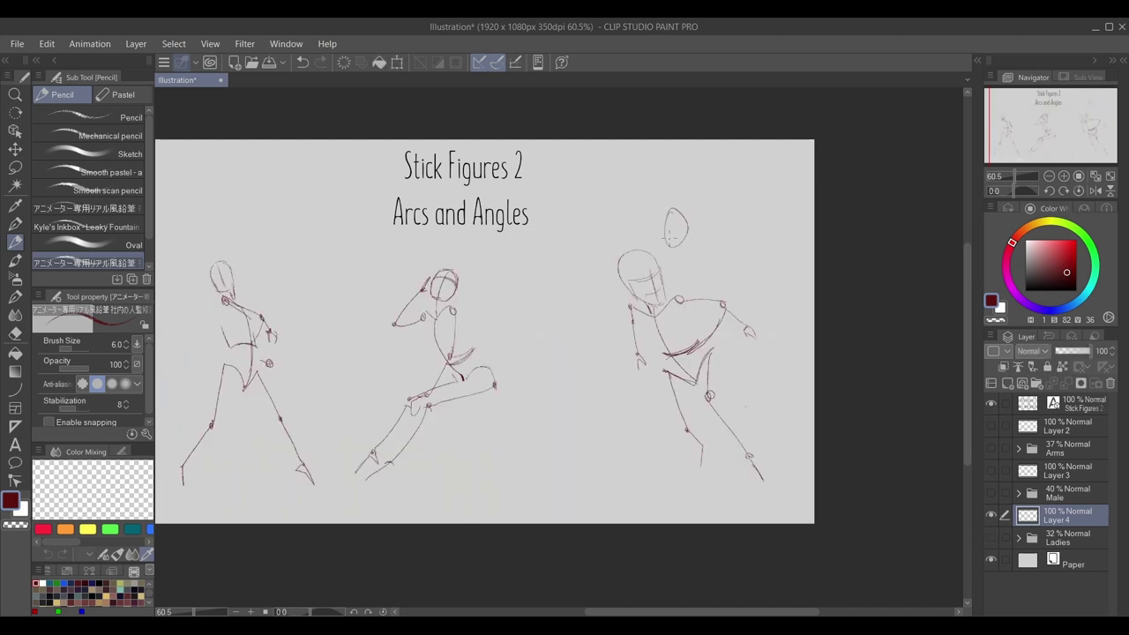
key("ctrl+z")
Step: Hide Layer 4 and create a new raster layer directly above Layer 2
left_click(991, 515)
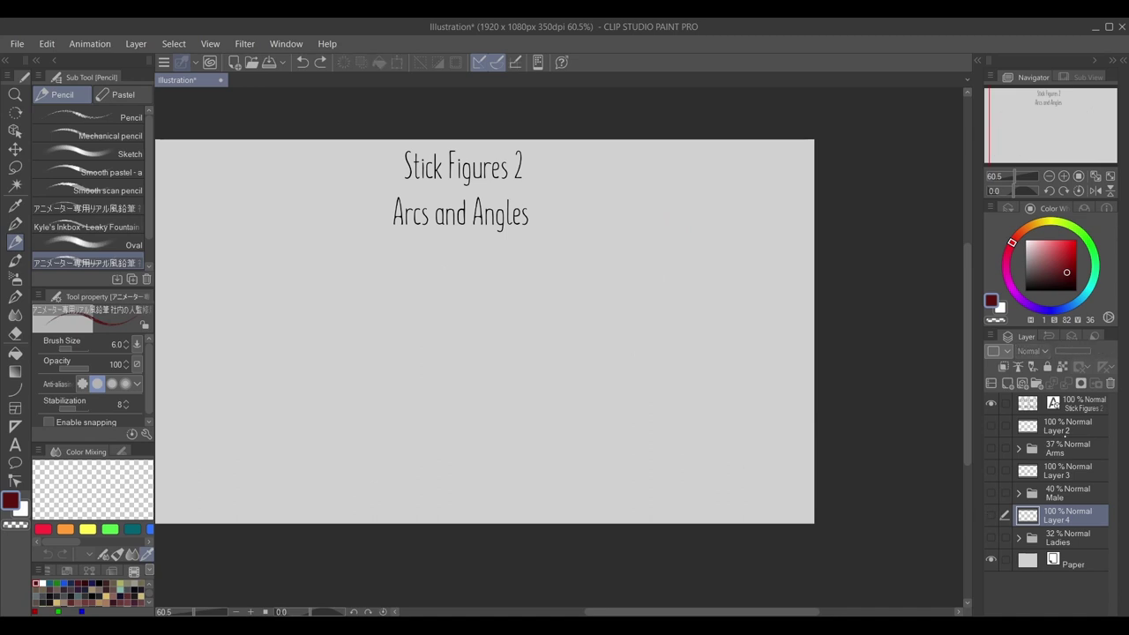
left_click(1048, 427)
left_click(1009, 382)
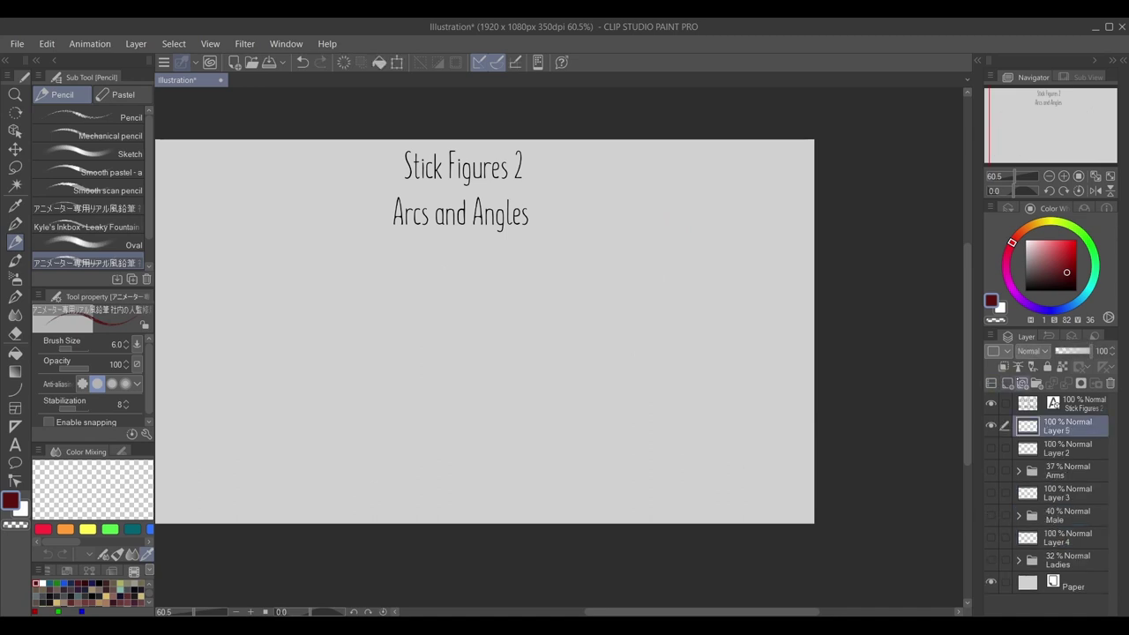
Step: Group everything from Layer 2 down through Ladies into one new folder and make Layer 5 active
left_click(1022, 383)
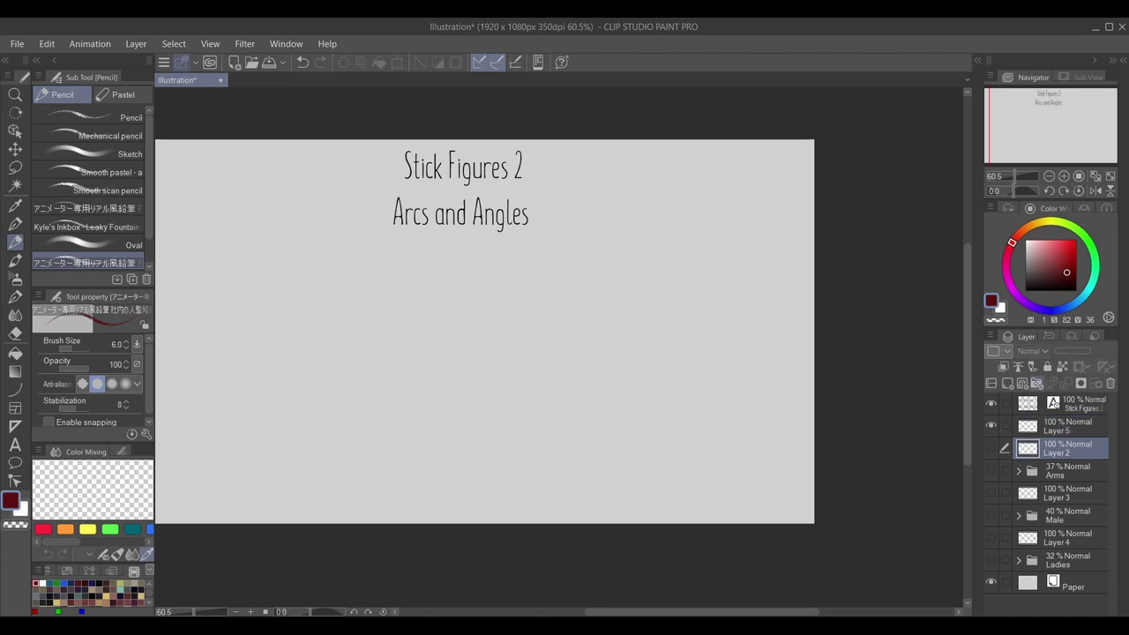
left_click(1076, 468)
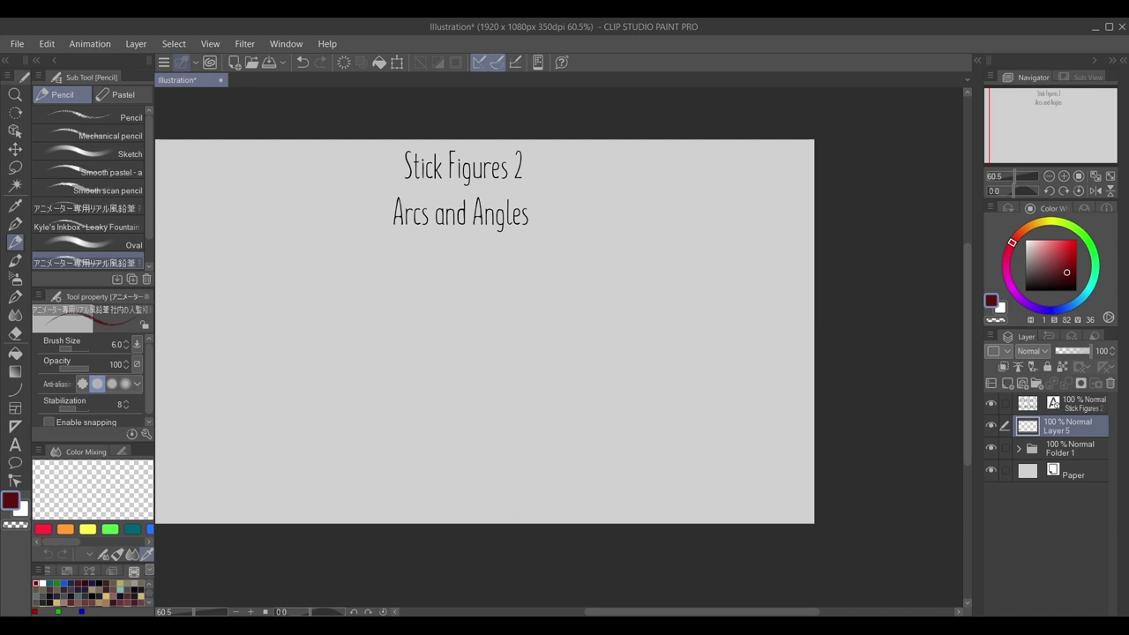
Step: Switch the drawing colour to dark blue and sketch the head, shoulder line and ribcage of a hunched sitting figure near the canvas's right side
left_click(1060, 310)
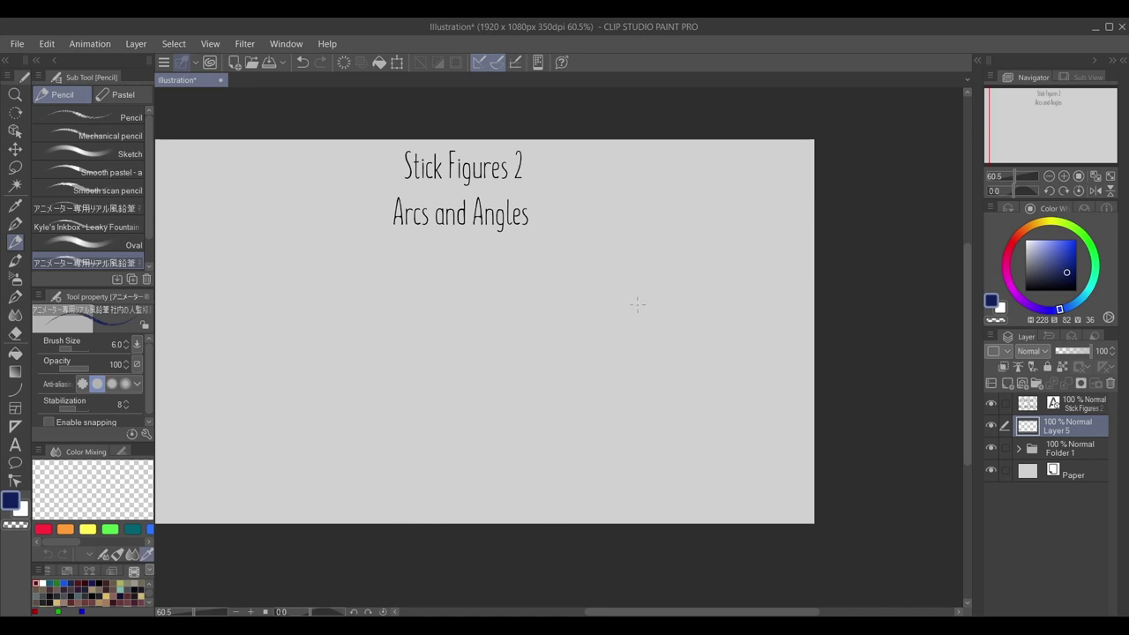
mouse_move(656, 307)
left_mouse_down()
mouse_move(635, 295)
mouse_move(644, 274)
mouse_move(670, 304)
mouse_move(696, 299)
left_mouse_up()
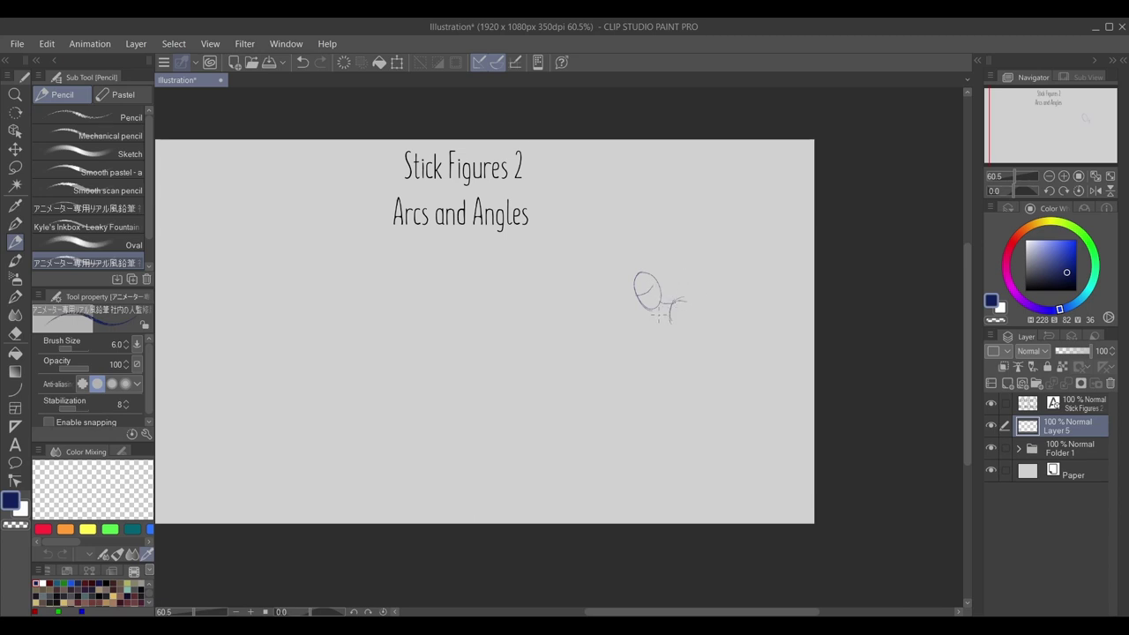
mouse_move(659, 316)
left_mouse_down()
mouse_move(680, 318)
mouse_move(702, 292)
left_mouse_up()
key("ctrl+z")
mouse_move(675, 311)
left_mouse_down()
mouse_move(711, 332)
mouse_move(670, 321)
mouse_move(693, 346)
mouse_move(696, 328)
mouse_move(715, 328)
mouse_move(699, 350)
mouse_move(721, 321)
mouse_move(677, 309)
mouse_move(689, 292)
mouse_move(655, 318)
left_mouse_up()
mouse_move(694, 290)
left_mouse_down()
mouse_move(653, 321)
mouse_move(708, 351)
left_mouse_up()
Step: Sketch the hunched figure's pelvis and both bent legs, with the knees raised and the feet on the ground
mouse_move(701, 339)
left_mouse_down()
mouse_move(703, 379)
mouse_move(719, 375)
mouse_move(695, 382)
mouse_move(701, 398)
mouse_move(640, 338)
mouse_move(659, 435)
left_mouse_up()
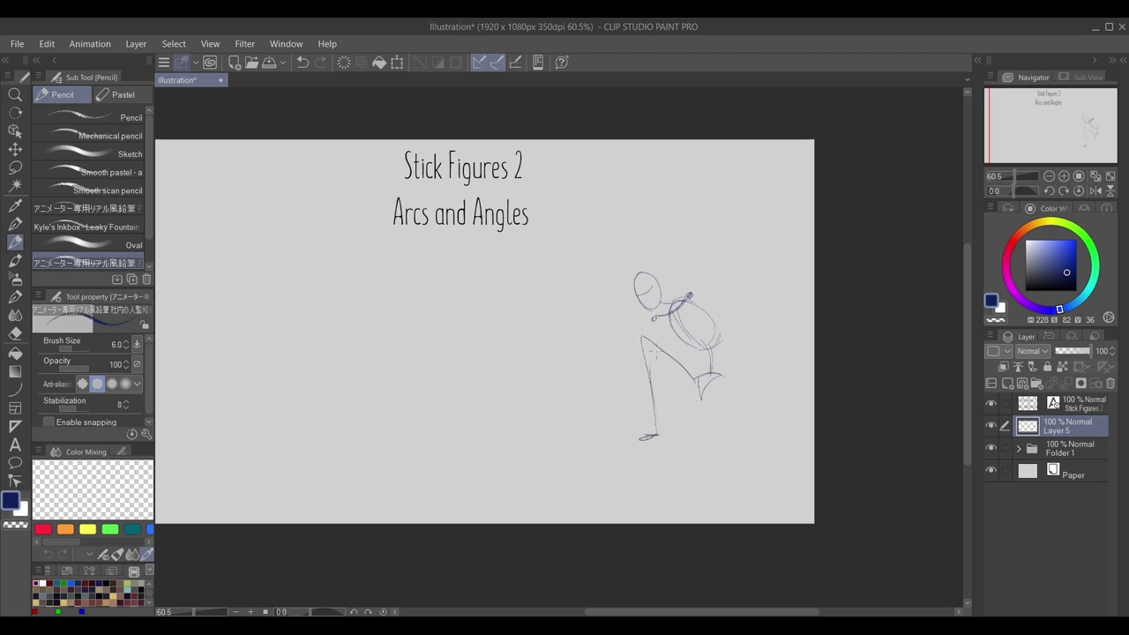
mouse_move(642, 339)
left_mouse_down()
mouse_move(663, 433)
mouse_move(692, 378)
mouse_move(727, 383)
mouse_move(713, 390)
left_mouse_up()
left_click_drag(724, 364, 708, 386)
mouse_move(683, 339)
left_mouse_down()
mouse_move(688, 402)
mouse_move(679, 382)
mouse_move(678, 432)
mouse_move(662, 447)
mouse_move(718, 382)
left_mouse_up()
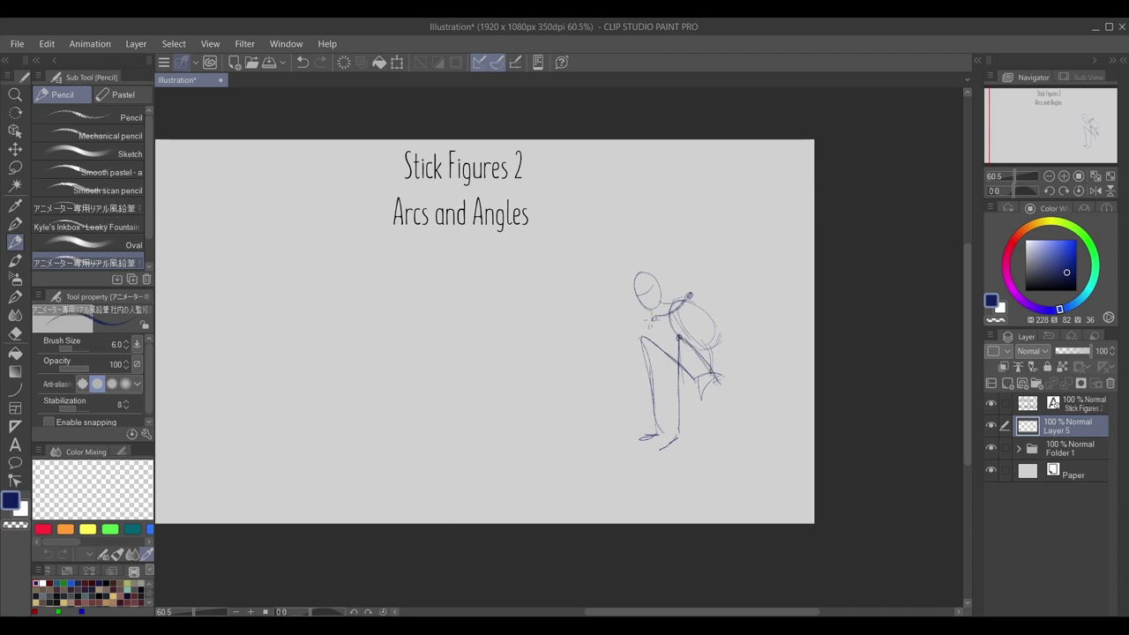
Step: Draw the hunched figure's arms crossing over the knees, mark the shoulder and elbow joints, and undo the last surplus strokes
left_click_drag(655, 321, 638, 356)
mouse_move(637, 345)
left_mouse_down()
mouse_move(639, 369)
mouse_move(638, 358)
mouse_move(687, 377)
left_mouse_up()
left_click_drag(672, 312, 691, 306)
key("p")
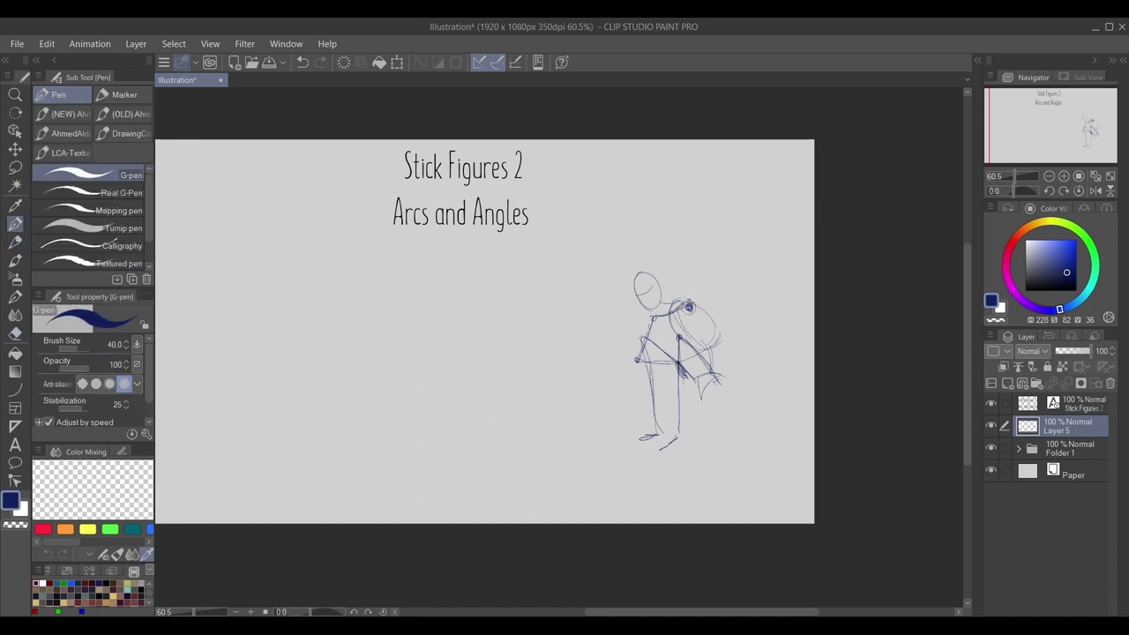
key("p")
mouse_move(690, 306)
left_mouse_down()
mouse_move(685, 364)
mouse_move(654, 323)
mouse_move(681, 367)
mouse_move(685, 357)
left_mouse_up()
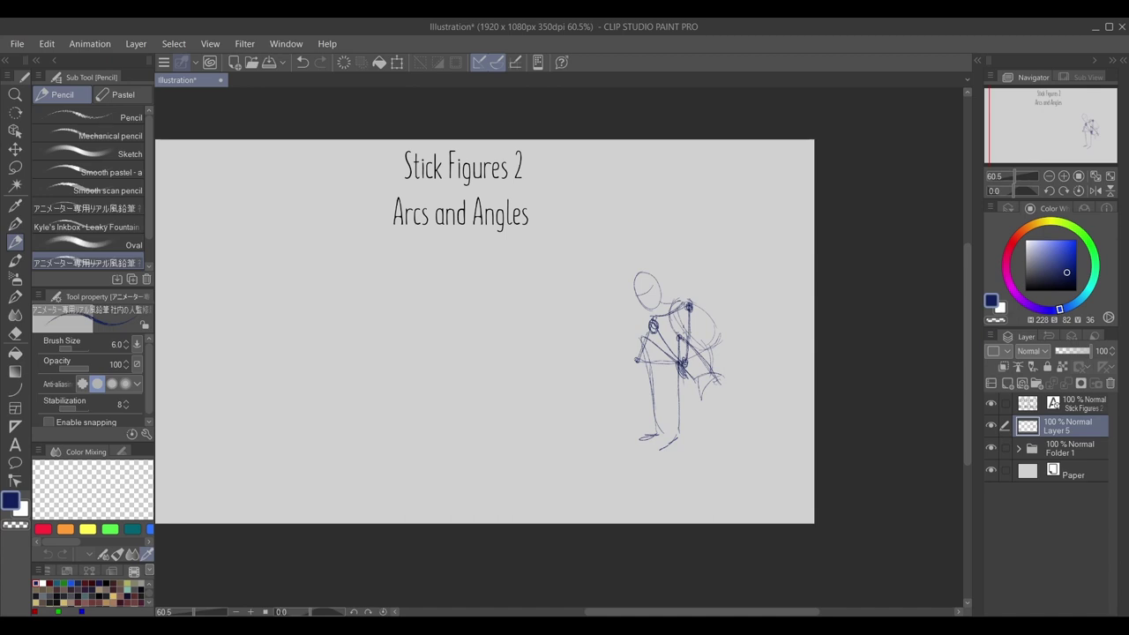
mouse_move(694, 302)
left_mouse_down()
mouse_move(686, 365)
mouse_move(662, 324)
mouse_move(694, 320)
left_mouse_up()
key("ctrl+z")
key("ctrl+z")
Step: Reinforce the arc of the hunched figure's back and refine the head and the seat line
left_click_drag(692, 302, 720, 357)
mouse_move(707, 319)
left_mouse_down()
mouse_move(726, 352)
mouse_move(722, 379)
left_mouse_up()
mouse_move(640, 288)
left_mouse_down()
mouse_move(650, 308)
mouse_move(655, 273)
mouse_move(652, 314)
mouse_move(661, 306)
left_mouse_up()
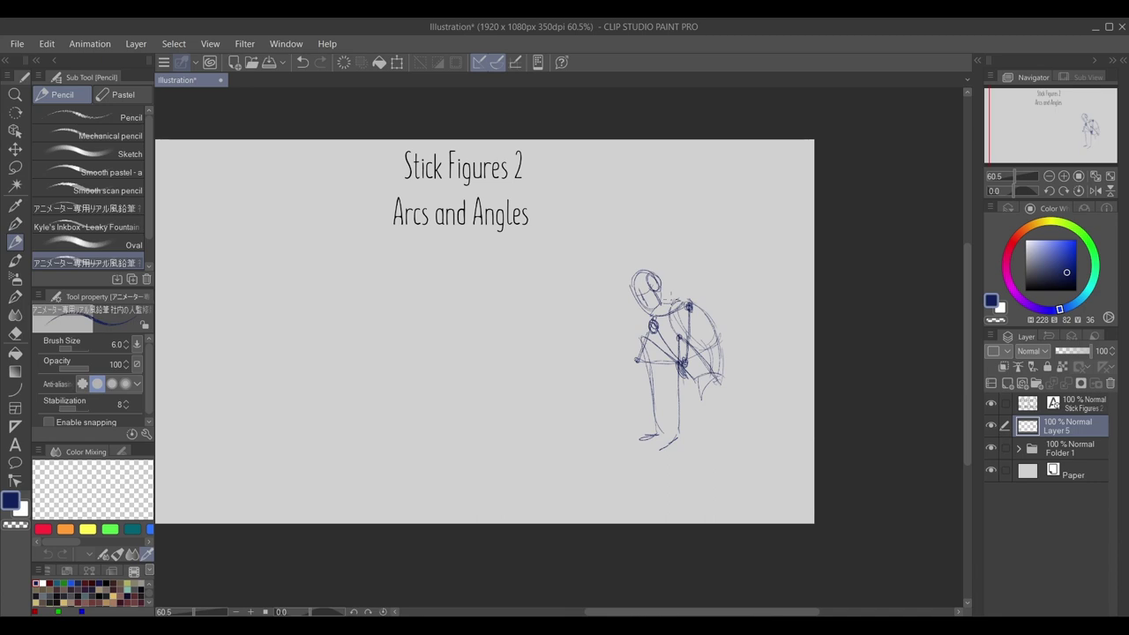
left_click_drag(692, 403, 715, 407)
mouse_move(630, 285)
left_mouse_down()
mouse_move(647, 262)
mouse_move(628, 277)
mouse_move(662, 286)
left_mouse_up()
Step: Sketch the head, shoulder line, ribcage and hips of a front-facing seated figure in the middle of the canvas
mouse_move(499, 273)
left_mouse_down()
mouse_move(492, 302)
mouse_move(506, 307)
mouse_move(520, 273)
mouse_move(491, 307)
mouse_move(503, 284)
mouse_move(509, 309)
mouse_move(505, 284)
mouse_move(520, 304)
mouse_move(500, 323)
mouse_move(520, 323)
mouse_move(506, 328)
mouse_move(527, 375)
left_mouse_up()
left_click_drag(523, 321, 532, 360)
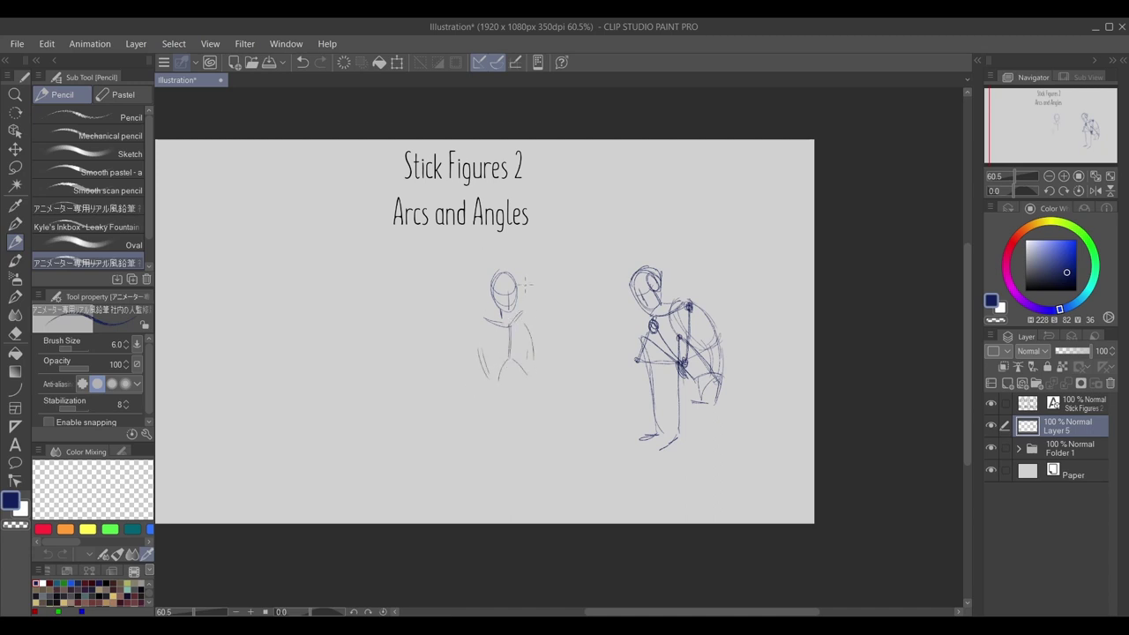
key("ctrl+z")
left_click_drag(497, 320, 485, 361)
mouse_move(514, 315)
left_mouse_down()
mouse_move(504, 331)
mouse_move(530, 344)
mouse_move(505, 401)
mouse_move(532, 387)
mouse_move(504, 417)
mouse_move(540, 405)
mouse_move(503, 419)
left_mouse_up()
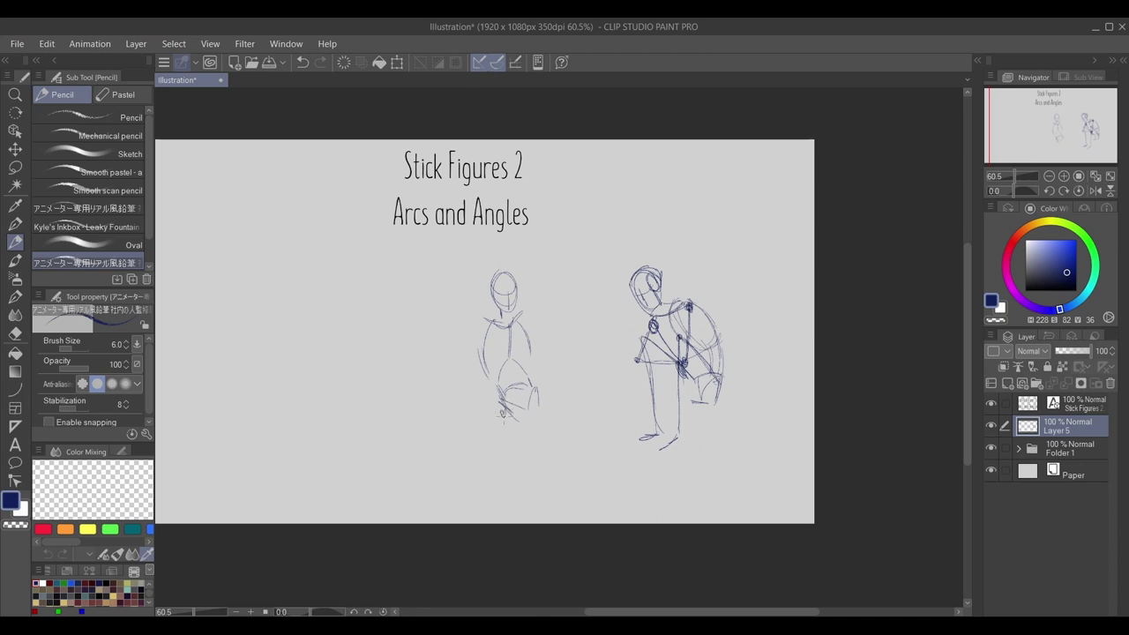
left_click_drag(512, 360, 501, 408)
Step: Draw the long diagonal leg and foot of the middle seated figure, stretched toward the canvas's lower edge
left_click_drag(526, 335, 540, 463)
mouse_move(534, 414)
left_mouse_down()
mouse_move(502, 412)
mouse_move(542, 409)
mouse_move(573, 462)
left_mouse_up()
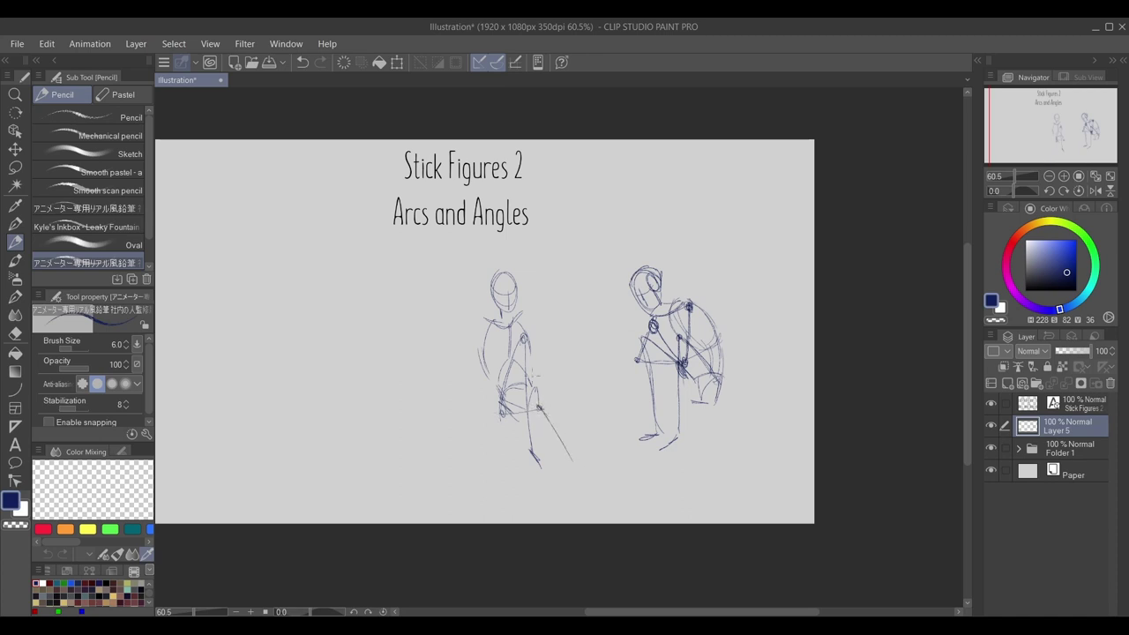
mouse_move(544, 384)
left_mouse_down()
mouse_move(561, 461)
mouse_move(576, 457)
mouse_move(603, 510)
mouse_move(625, 494)
mouse_move(614, 522)
left_mouse_up()
Step: Draw both arms of the middle seated figure reaching down from raised shoulders, and refine the head, shoulder joint and spine
mouse_move(487, 323)
left_mouse_down()
mouse_move(474, 381)
mouse_move(530, 372)
mouse_move(468, 370)
mouse_move(452, 433)
left_mouse_up()
mouse_move(517, 321)
left_mouse_down()
mouse_move(526, 312)
mouse_move(494, 424)
mouse_move(522, 338)
mouse_move(535, 455)
left_mouse_up()
left_click_drag(524, 379, 517, 402)
left_click_drag(527, 340, 524, 427)
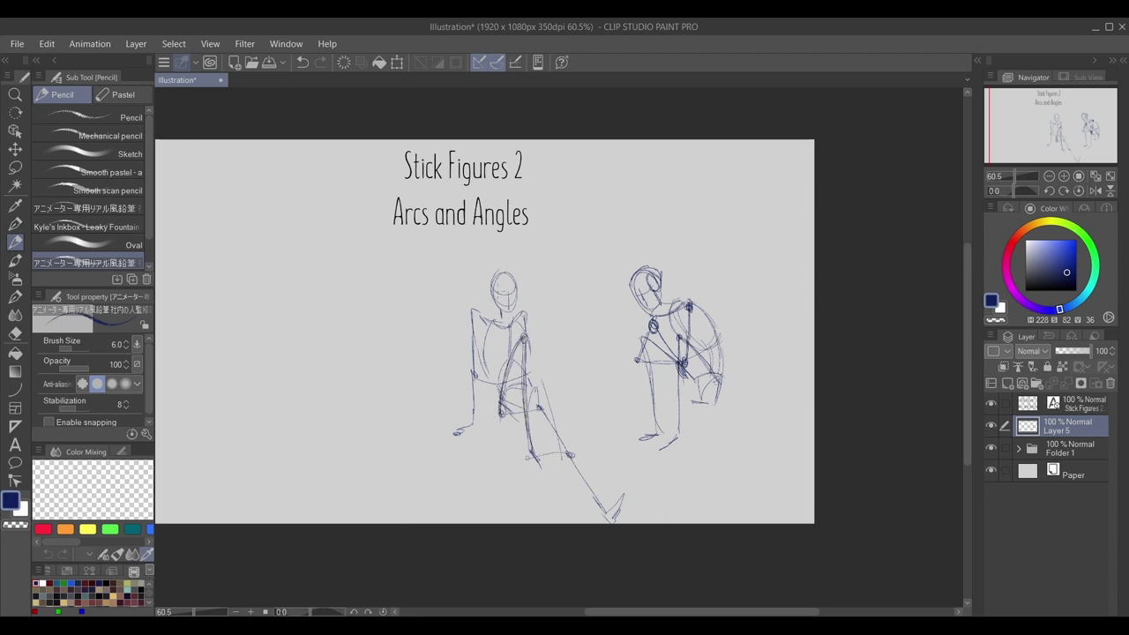
left_click_drag(493, 284, 508, 269)
mouse_move(491, 314)
left_mouse_down()
mouse_move(476, 318)
mouse_move(475, 343)
mouse_move(477, 332)
left_mouse_up()
left_click_drag(510, 329, 511, 358)
Step: Erase the stray lines around the middle figure's lowered hand, and touch up the hand and hip with the pencil
left_click_drag(1087, 121, 1067, 114)
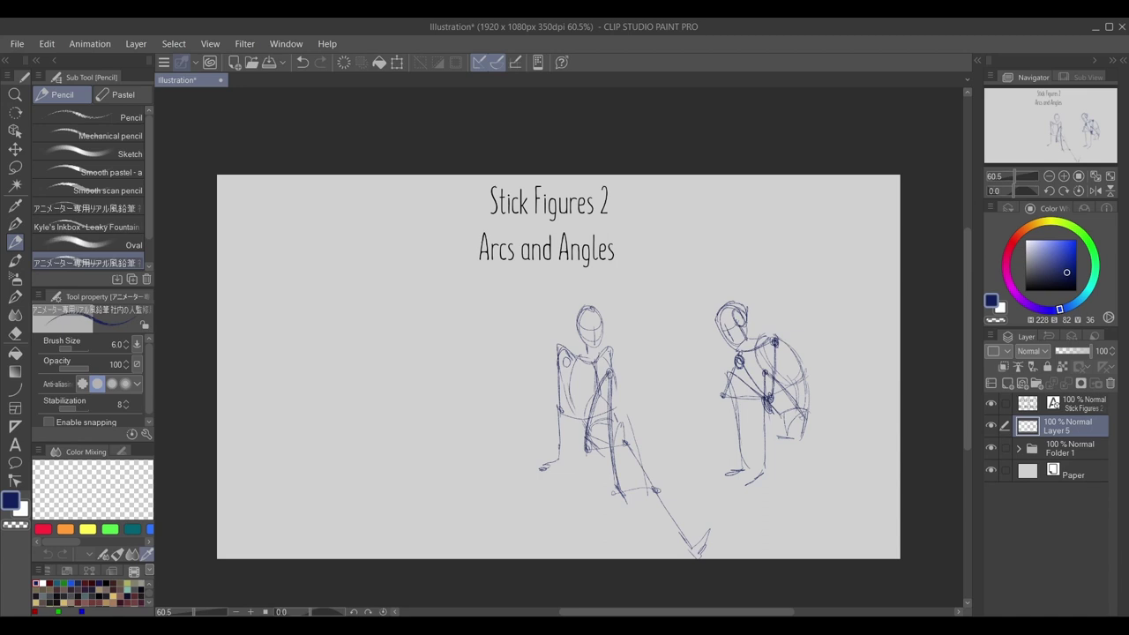
key("e")
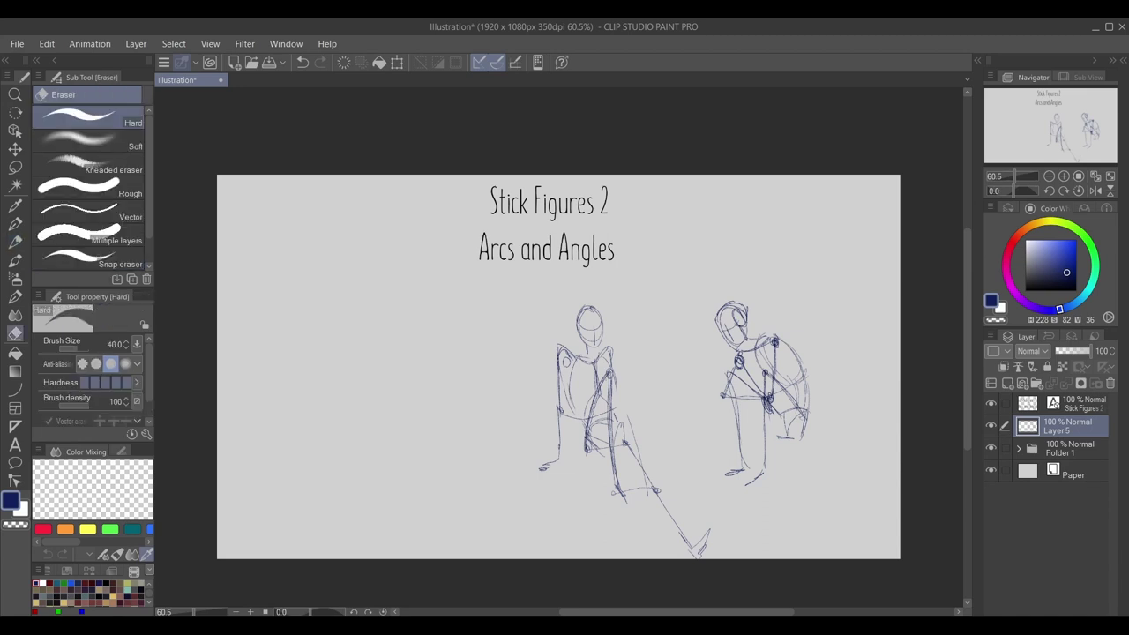
mouse_move(616, 479)
left_mouse_down()
mouse_move(621, 496)
mouse_move(607, 488)
mouse_move(626, 486)
left_mouse_up()
key("p")
key("p")
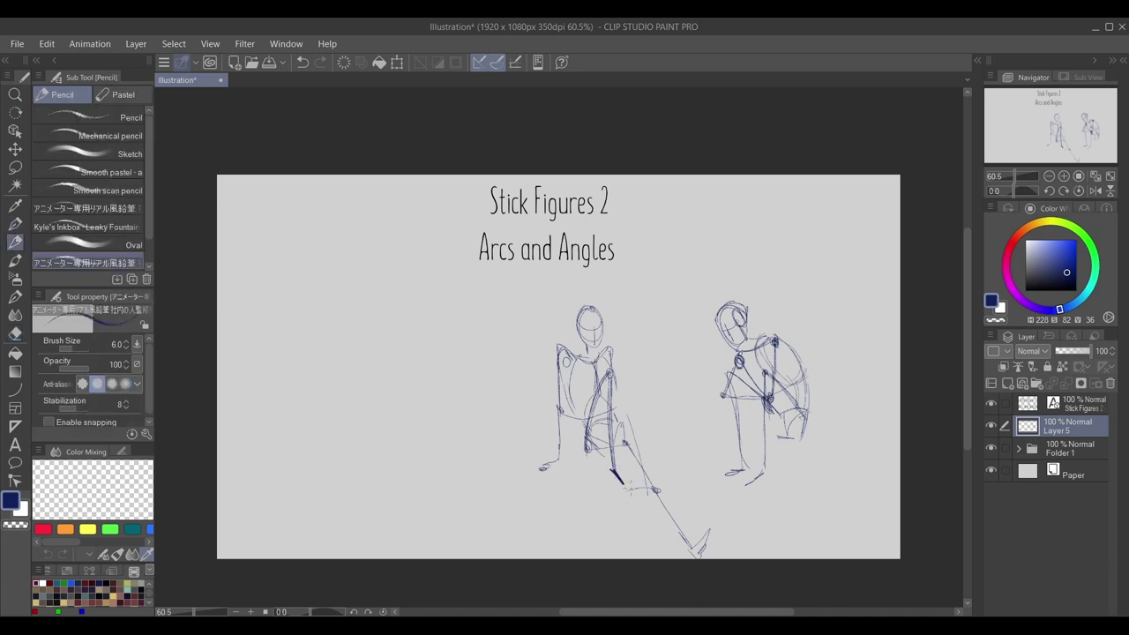
left_click_drag(630, 488, 715, 497)
mouse_move(655, 411)
left_mouse_down()
mouse_move(681, 469)
mouse_move(697, 471)
mouse_move(706, 427)
mouse_move(692, 459)
left_mouse_up()
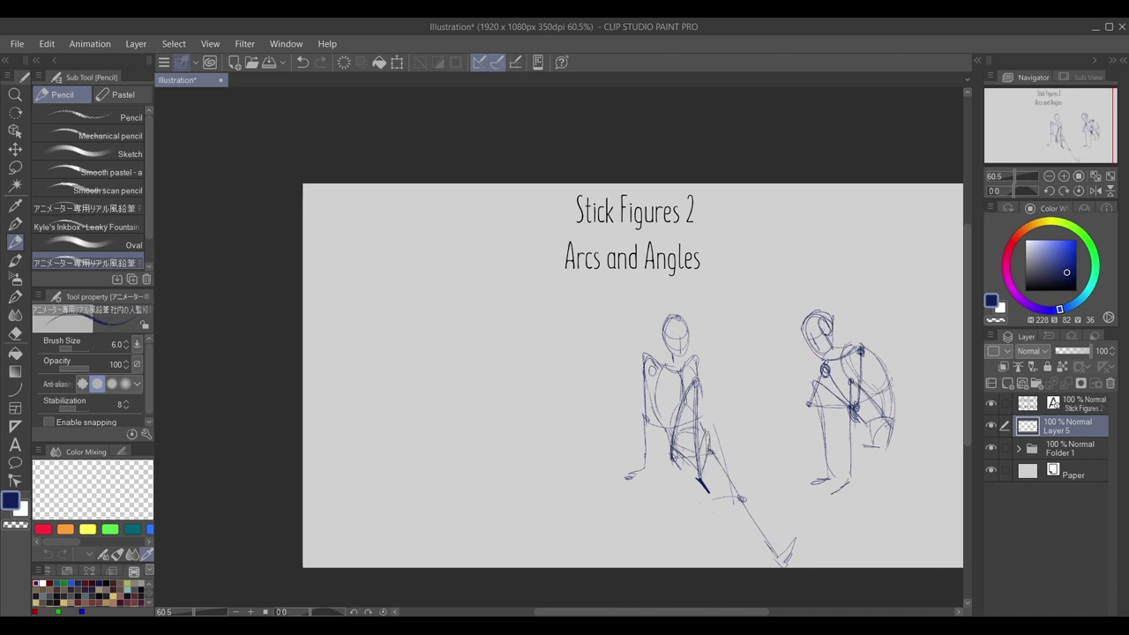
left_click_drag(667, 447, 672, 452)
Step: Sketch a low reclining figure beside the middle one, with its head, curved torso, raised knee and an arm reaching to the knee
mouse_move(427, 395)
left_mouse_down()
mouse_move(432, 382)
mouse_move(452, 411)
mouse_move(459, 398)
mouse_move(469, 427)
mouse_move(462, 388)
mouse_move(496, 430)
left_mouse_up()
mouse_move(464, 392)
left_mouse_down()
mouse_move(496, 429)
mouse_move(489, 416)
left_mouse_up()
mouse_move(451, 392)
left_mouse_down()
mouse_move(445, 420)
mouse_move(469, 450)
left_mouse_up()
mouse_move(458, 388)
left_mouse_down()
mouse_move(447, 427)
mouse_move(469, 453)
mouse_move(525, 462)
left_mouse_up()
mouse_move(461, 440)
left_mouse_down()
mouse_move(542, 459)
mouse_move(538, 471)
mouse_move(554, 450)
mouse_move(520, 448)
mouse_move(528, 454)
mouse_move(504, 381)
mouse_move(589, 457)
left_mouse_up()
mouse_move(450, 407)
left_mouse_down()
mouse_move(503, 381)
mouse_move(443, 369)
mouse_move(473, 458)
mouse_move(463, 451)
mouse_move(521, 470)
left_mouse_up()
mouse_move(444, 425)
left_mouse_down()
mouse_move(429, 437)
mouse_move(424, 476)
mouse_move(463, 477)
mouse_move(480, 460)
mouse_move(501, 477)
left_mouse_up()
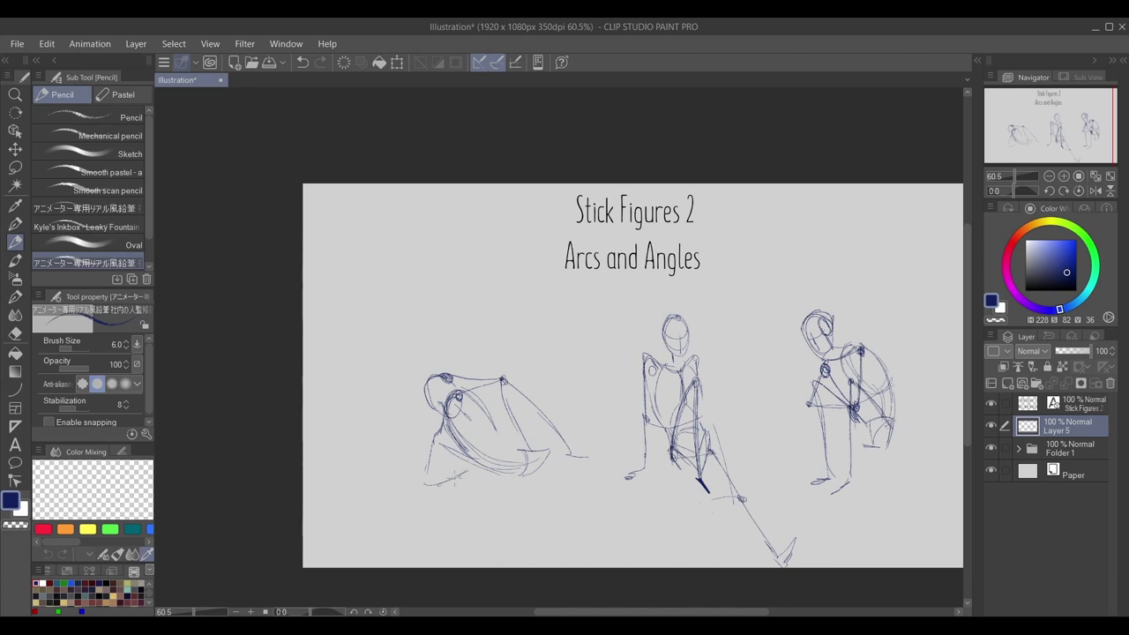
Step: Draw the reclining figure's supporting arm angled down to the ground, undoing and redrawing its lines until the angle works
left_click_drag(436, 445, 421, 492)
left_click_drag(422, 492, 459, 477)
mouse_move(442, 435)
left_mouse_down()
mouse_move(438, 450)
mouse_move(451, 447)
left_mouse_up()
key("ctrl+z")
key("ctrl+z")
mouse_move(440, 438)
left_mouse_down()
mouse_move(451, 428)
mouse_move(468, 452)
mouse_move(437, 444)
left_mouse_up()
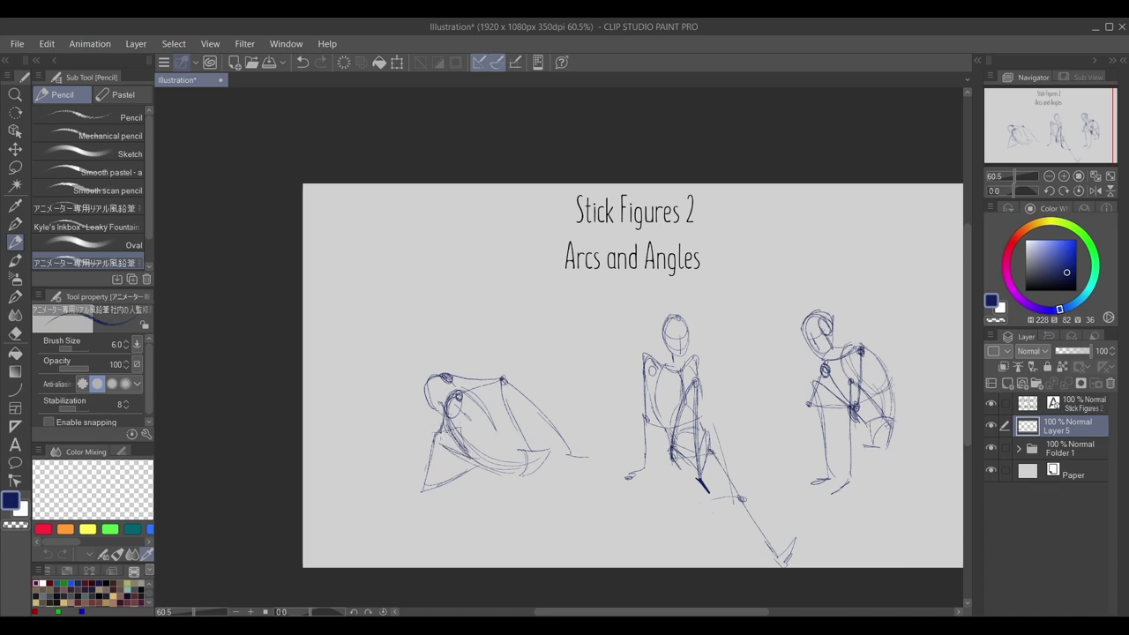
key("ctrl+z")
left_click_drag(427, 460, 422, 496)
Step: Strengthen the reclining figure's hip and lower back curve and mark the raised knee joint
left_click_drag(528, 455, 520, 471)
mouse_move(508, 467)
left_mouse_down()
mouse_move(531, 459)
mouse_move(483, 460)
left_mouse_up()
mouse_move(501, 380)
left_mouse_down()
mouse_move(535, 453)
mouse_move(501, 381)
left_mouse_up()
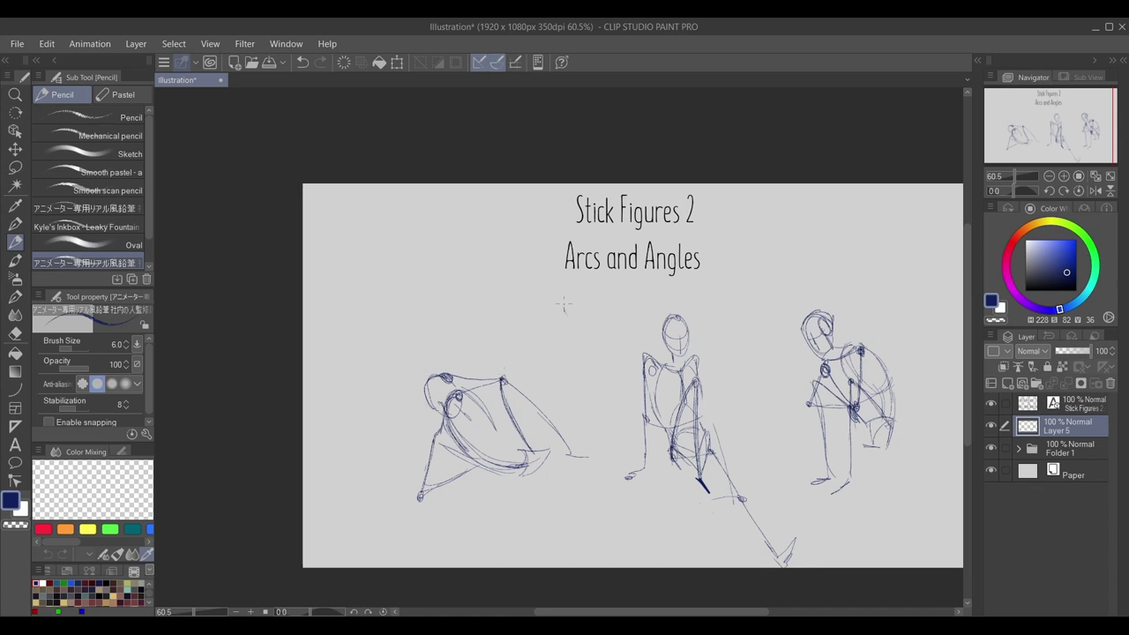
Step: Try to sketch a leaning figure with two long diagonal legs between the reclining and middle seated figures
mouse_move(578, 294)
left_mouse_down()
mouse_move(574, 320)
mouse_move(563, 301)
mouse_move(573, 338)
mouse_move(586, 331)
mouse_move(569, 371)
left_mouse_up()
mouse_move(570, 311)
left_mouse_down()
mouse_move(564, 362)
mouse_move(552, 359)
mouse_move(578, 368)
mouse_move(564, 371)
mouse_move(563, 407)
mouse_move(550, 403)
mouse_move(633, 499)
left_mouse_up()
left_click_drag(571, 397, 575, 404)
left_click_drag(577, 397, 649, 502)
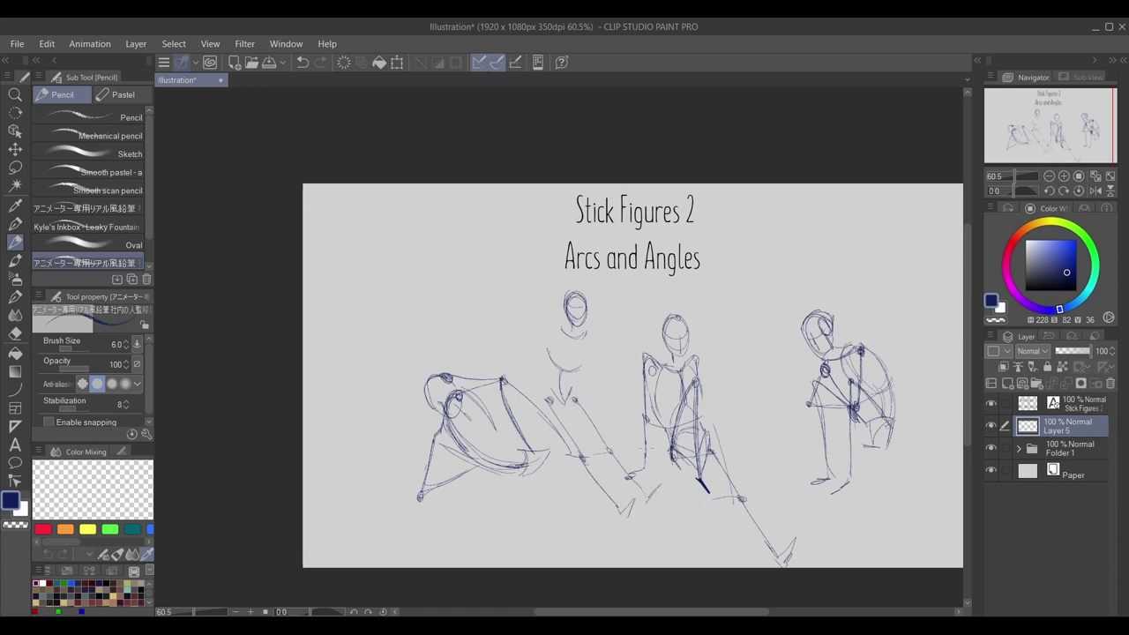
left_click_drag(575, 339, 575, 368)
mouse_move(561, 320)
left_mouse_down()
mouse_move(528, 376)
mouse_move(550, 373)
left_mouse_up()
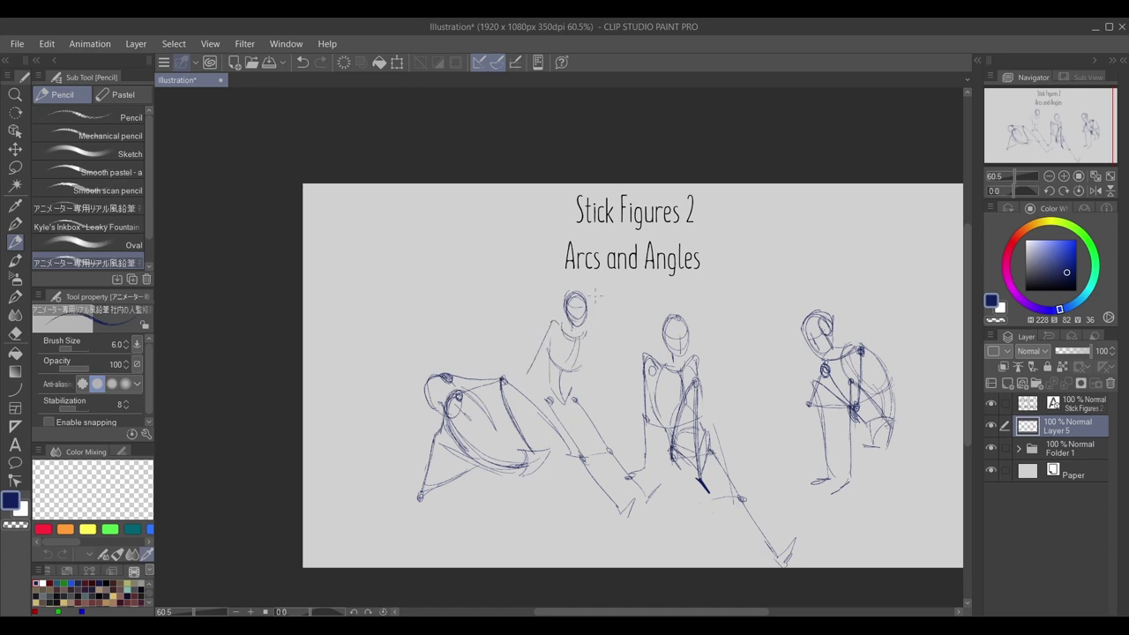
Step: Erase the leaning figure's head and redraw it lower, along with its hips and torso line
key("e")
mouse_move(570, 301)
left_mouse_down()
mouse_move(580, 325)
mouse_move(562, 301)
mouse_move(581, 287)
mouse_move(579, 345)
mouse_move(590, 321)
mouse_move(583, 348)
mouse_move(570, 337)
mouse_move(595, 334)
mouse_move(573, 338)
mouse_move(559, 377)
mouse_move(567, 418)
left_mouse_up()
key("p")
left_click_drag(553, 392, 565, 416)
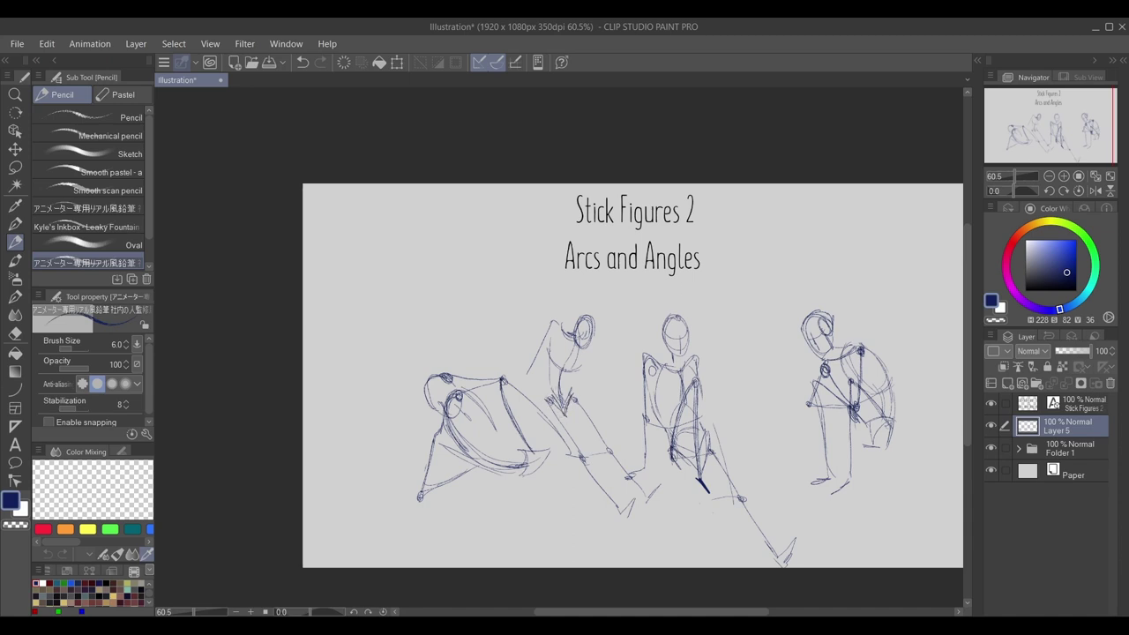
left_click_drag(584, 330, 581, 371)
Step: Remove the whole leaning figure with the eraser enlarged to 100, and redraw the reclining figure's foot
key("e")
mouse_move(584, 316)
left_mouse_down()
mouse_move(582, 371)
mouse_move(561, 385)
left_mouse_up()
mouse_move(538, 363)
left_mouse_down()
mouse_move(593, 313)
mouse_move(588, 374)
mouse_move(554, 379)
mouse_move(559, 418)
mouse_move(561, 368)
mouse_move(582, 385)
mouse_move(649, 508)
mouse_move(572, 410)
mouse_move(626, 497)
left_mouse_up()
key("bracketright")
key("bracketright")
key("bracketright")
key("bracketright")
key("bracketright")
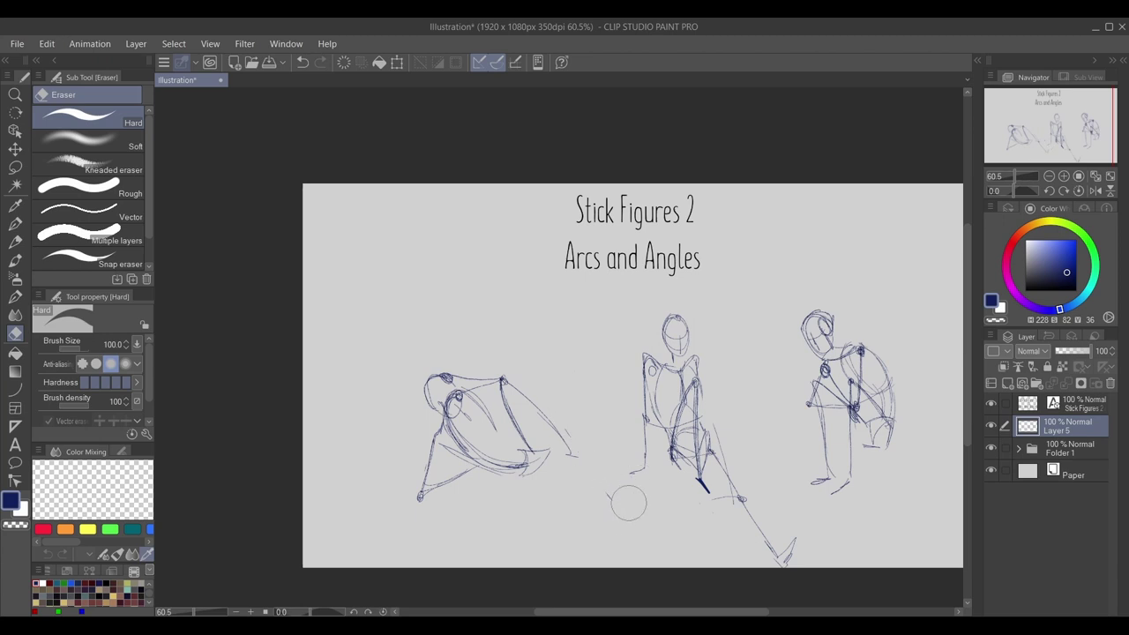
key("p")
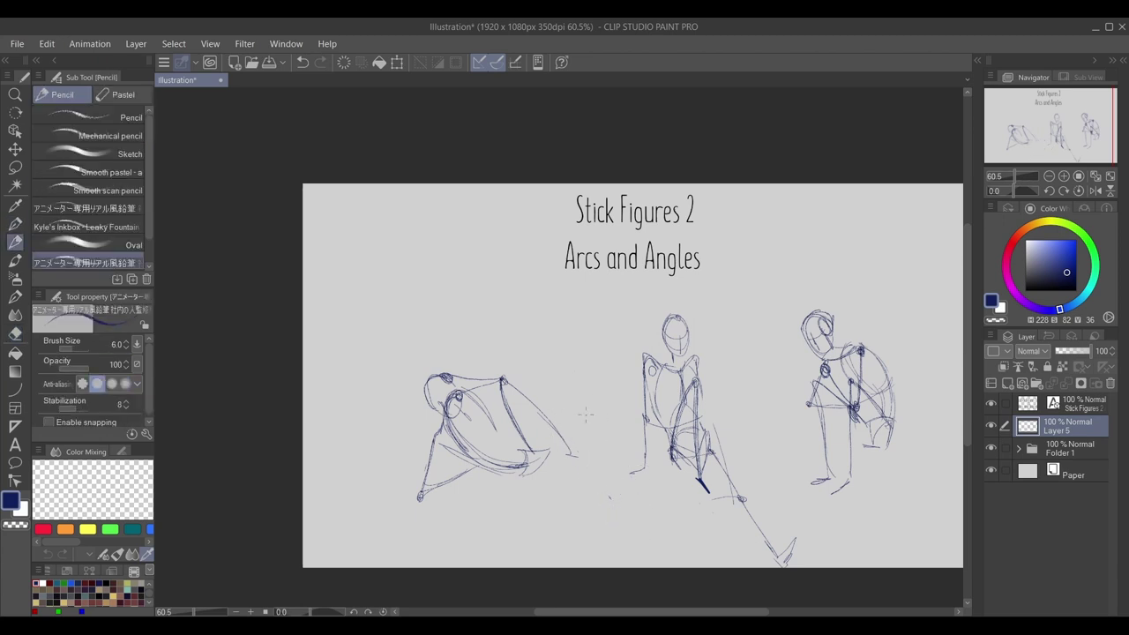
left_click_drag(589, 463, 565, 457)
Step: Sketch the head, shoulder line, ribcage, spine and pelvis of a large standing figure in the canvas's upper-left area
mouse_move(393, 255)
left_mouse_down()
mouse_move(415, 231)
mouse_move(390, 252)
mouse_move(420, 276)
mouse_move(380, 307)
mouse_move(376, 351)
mouse_move(351, 338)
left_mouse_up()
mouse_move(353, 295)
left_mouse_down()
mouse_move(358, 351)
mouse_move(376, 325)
mouse_move(401, 358)
left_mouse_up()
left_click_drag(419, 295, 411, 350)
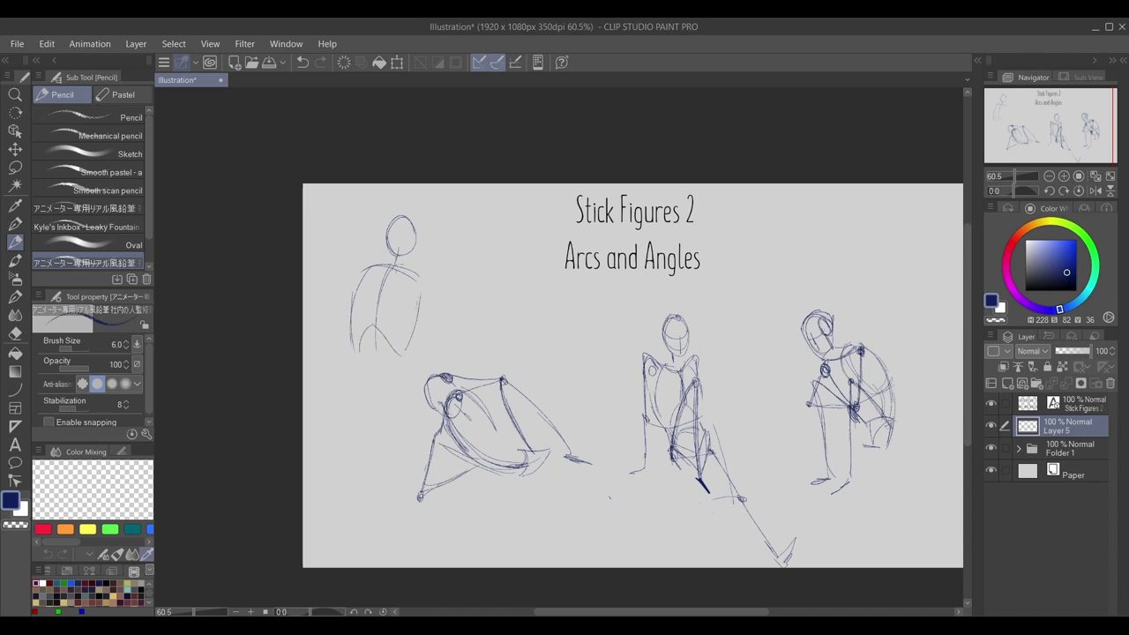
mouse_move(398, 264)
left_mouse_down()
mouse_move(375, 331)
mouse_move(375, 393)
left_mouse_up()
left_click_drag(372, 311, 380, 396)
left_click_drag(359, 379, 383, 411)
mouse_move(386, 369)
left_mouse_down()
mouse_move(382, 404)
mouse_move(393, 365)
left_mouse_up()
left_click_drag(394, 365, 404, 371)
Step: Draw the large figure's arms, one extended with the forearm raised and the other bent at the elbow toward the hip
mouse_move(401, 270)
left_mouse_down()
mouse_move(478, 295)
mouse_move(512, 247)
left_mouse_up()
left_click_drag(492, 284, 528, 223)
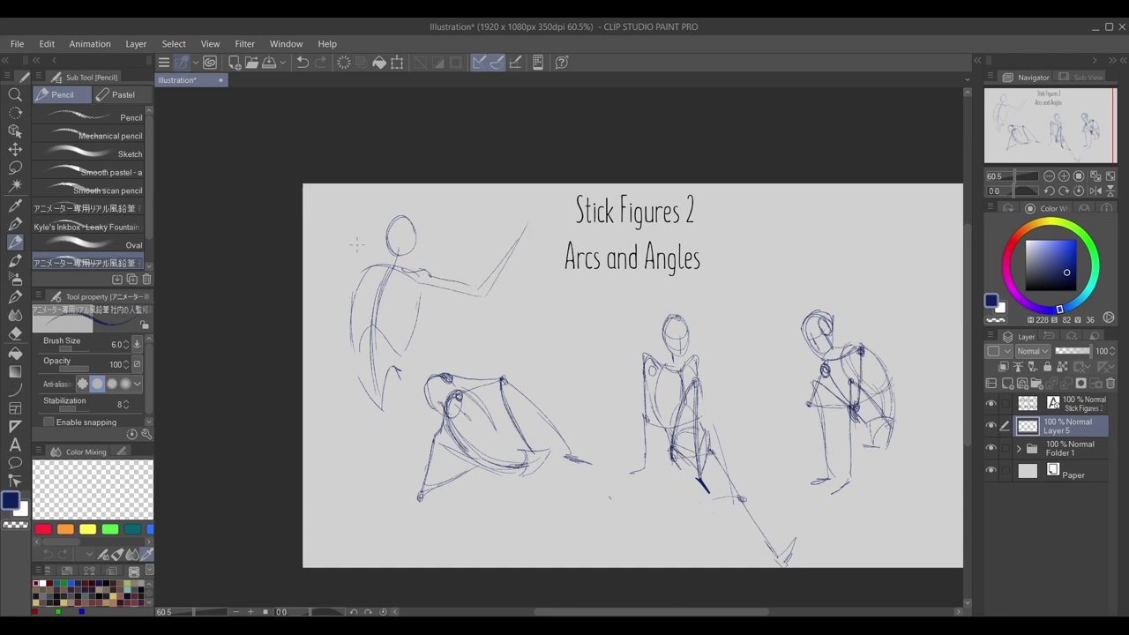
mouse_move(369, 265)
left_mouse_down()
mouse_move(311, 321)
mouse_move(332, 350)
mouse_move(342, 293)
mouse_move(364, 277)
left_mouse_up()
left_click_drag(314, 335, 350, 362)
Step: Build up the large figure's pelvis and draw its raised, bent leg with a marked knee joint
mouse_move(358, 370)
left_mouse_down()
mouse_move(362, 411)
mouse_move(391, 420)
left_mouse_up()
left_click_drag(415, 314, 430, 280)
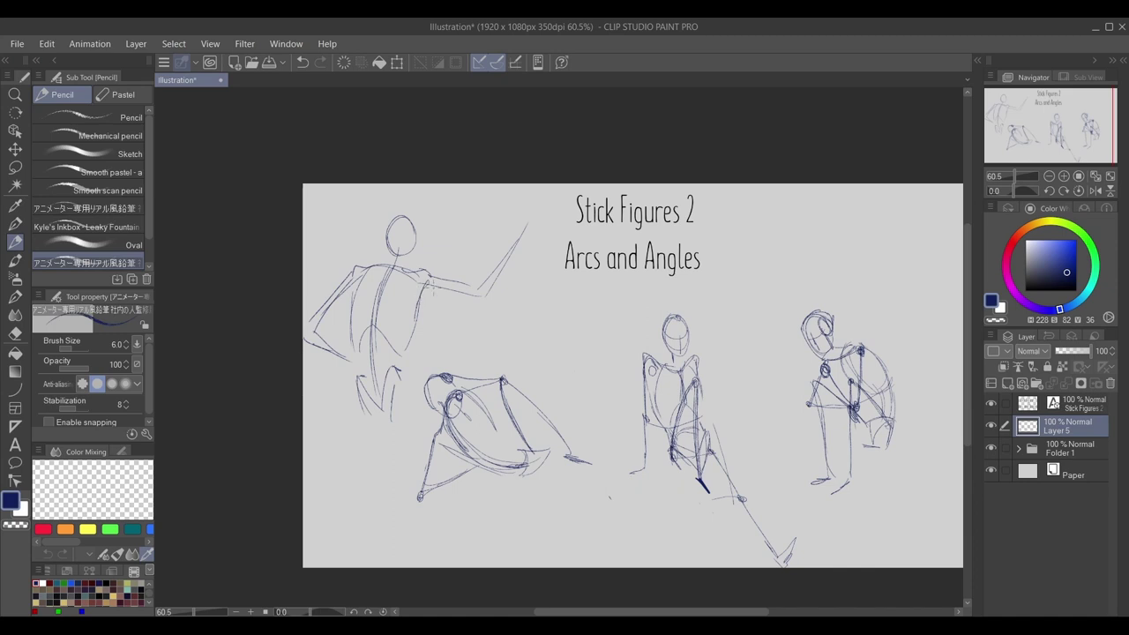
mouse_move(356, 390)
left_mouse_down()
mouse_move(358, 421)
mouse_move(369, 433)
mouse_move(404, 421)
left_mouse_up()
mouse_move(401, 382)
left_mouse_down()
mouse_move(444, 310)
mouse_move(457, 312)
mouse_move(410, 390)
left_mouse_up()
left_click_drag(413, 378, 403, 411)
left_click_drag(452, 309, 475, 379)
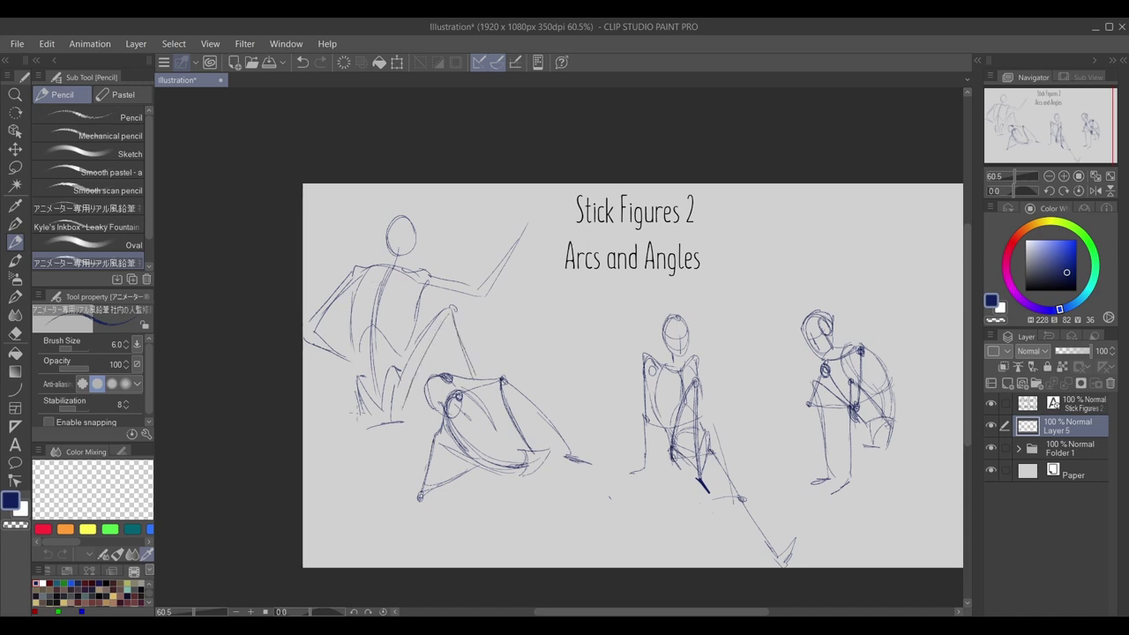
Step: Draw the large figure's straight standing leg down to the canvas's lower edge and add a curve across the ribcage
left_click_drag(362, 428, 353, 539)
left_click_drag(364, 406, 351, 517)
left_click_drag(372, 426, 346, 555)
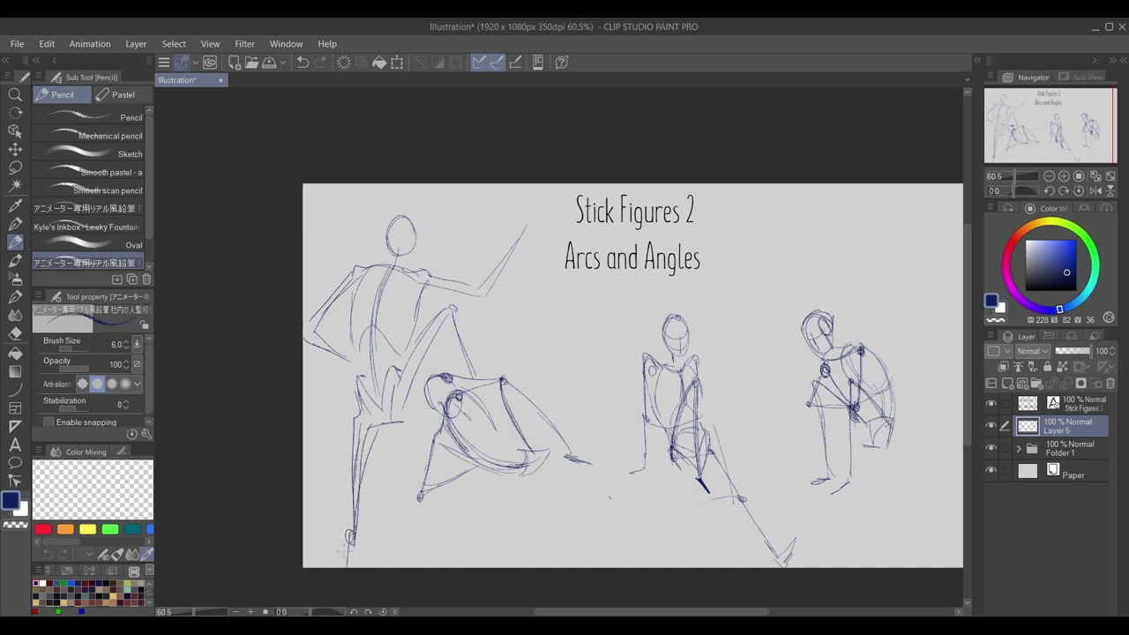
mouse_move(351, 315)
left_mouse_down()
mouse_move(368, 309)
mouse_move(401, 330)
left_mouse_up()
mouse_move(352, 313)
left_mouse_down()
mouse_move(383, 309)
mouse_move(412, 329)
left_mouse_up()
Step: Draw angled guide lines in the canvas's upper-right area and sketch a small tilted head between them
left_click(1094, 136)
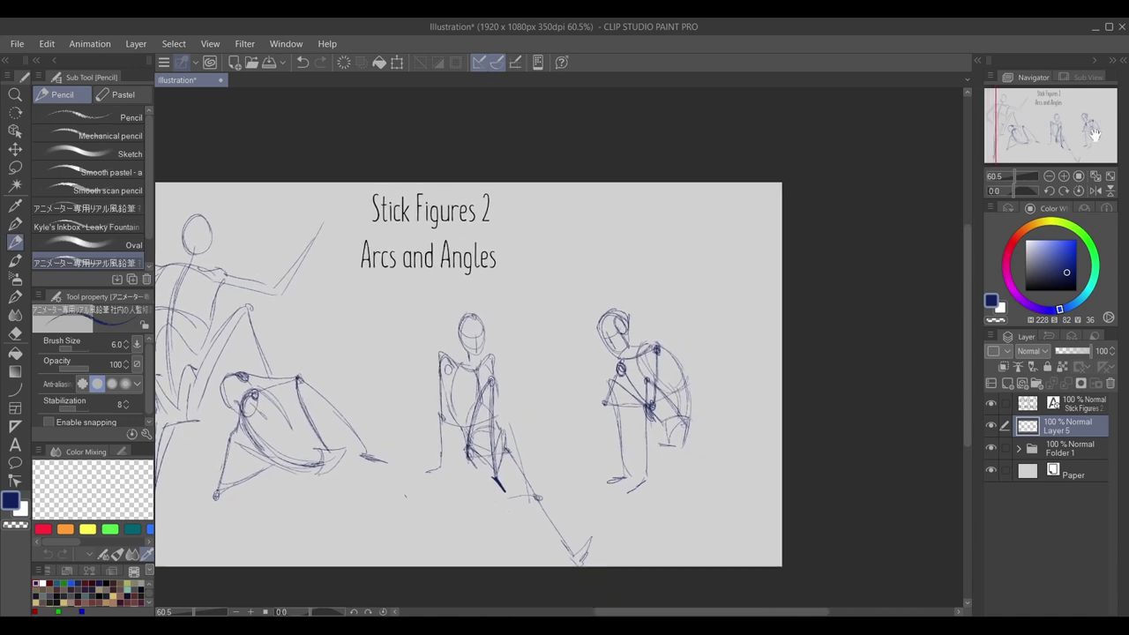
left_click_drag(1094, 136, 1098, 133)
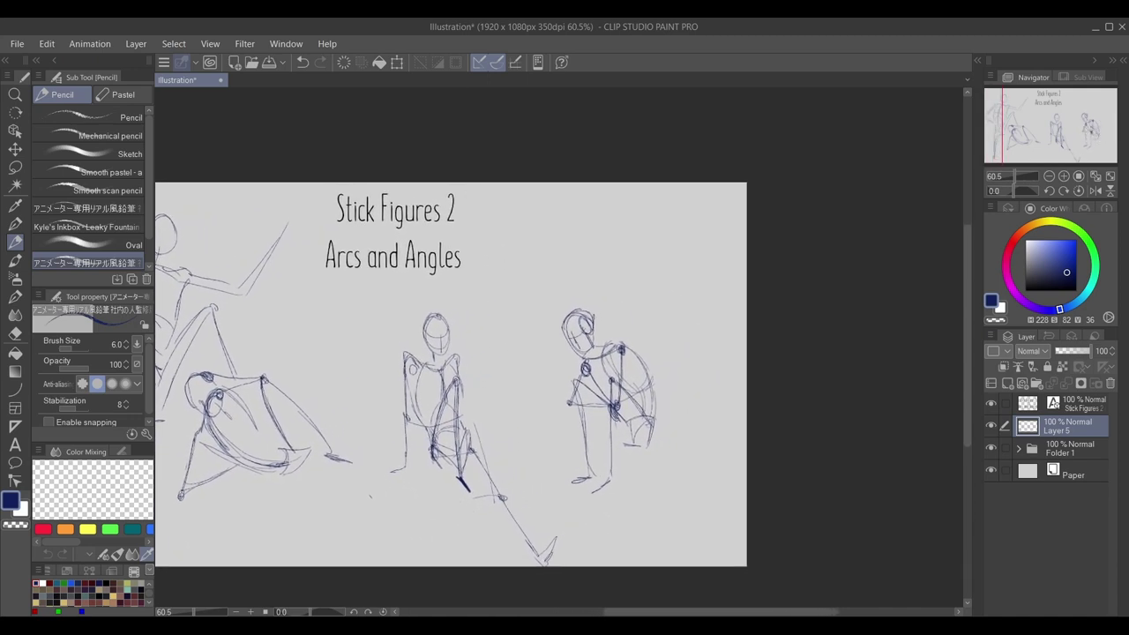
left_click_drag(612, 274, 641, 239)
left_click_drag(647, 233, 707, 236)
mouse_move(612, 280)
left_mouse_down()
mouse_move(701, 266)
mouse_move(664, 253)
left_mouse_up()
left_click_drag(624, 292, 693, 349)
mouse_move(660, 287)
left_mouse_down()
mouse_move(696, 279)
mouse_move(693, 295)
mouse_move(665, 259)
mouse_move(655, 282)
mouse_move(666, 268)
mouse_move(656, 253)
mouse_move(678, 284)
mouse_move(669, 270)
left_mouse_up()
key("e")
key("p")
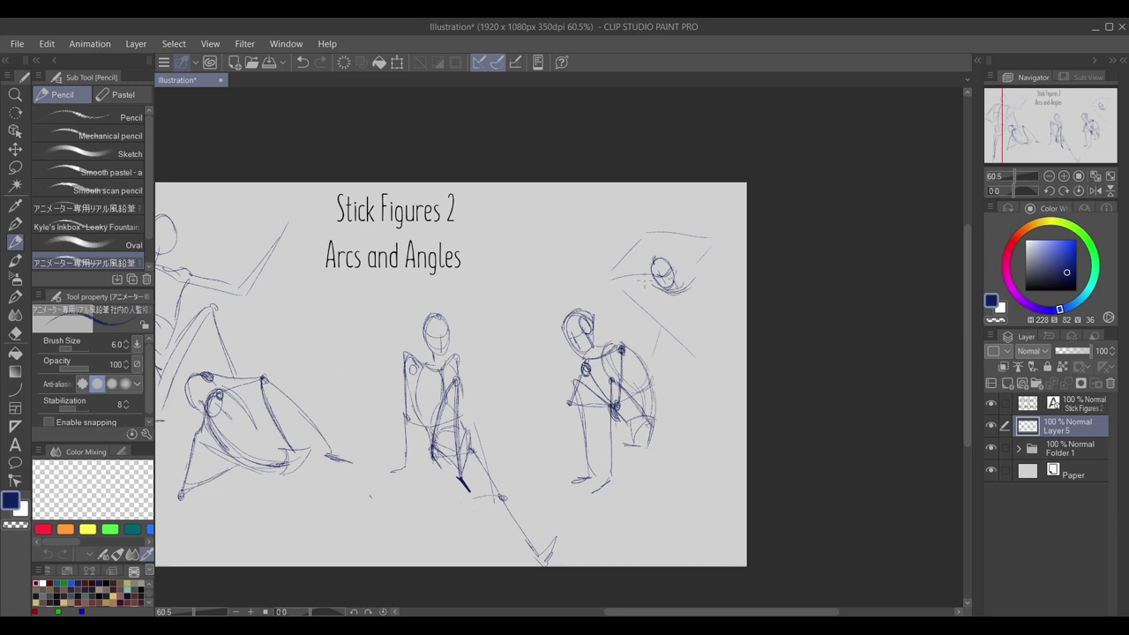
Step: Sketch the small figure's neck, shoulders, torso and arm in a diagonal pose below its head
left_click_drag(593, 348, 617, 345)
mouse_move(674, 311)
left_mouse_down()
mouse_move(698, 318)
mouse_move(701, 302)
mouse_move(694, 331)
left_mouse_up()
mouse_move(675, 315)
left_mouse_down()
mouse_move(695, 330)
mouse_move(696, 282)
mouse_move(713, 332)
left_mouse_up()
left_click_drag(663, 286, 671, 306)
mouse_move(683, 318)
left_mouse_down()
mouse_move(681, 334)
mouse_move(706, 331)
mouse_move(710, 346)
left_mouse_up()
left_click_drag(693, 330, 708, 345)
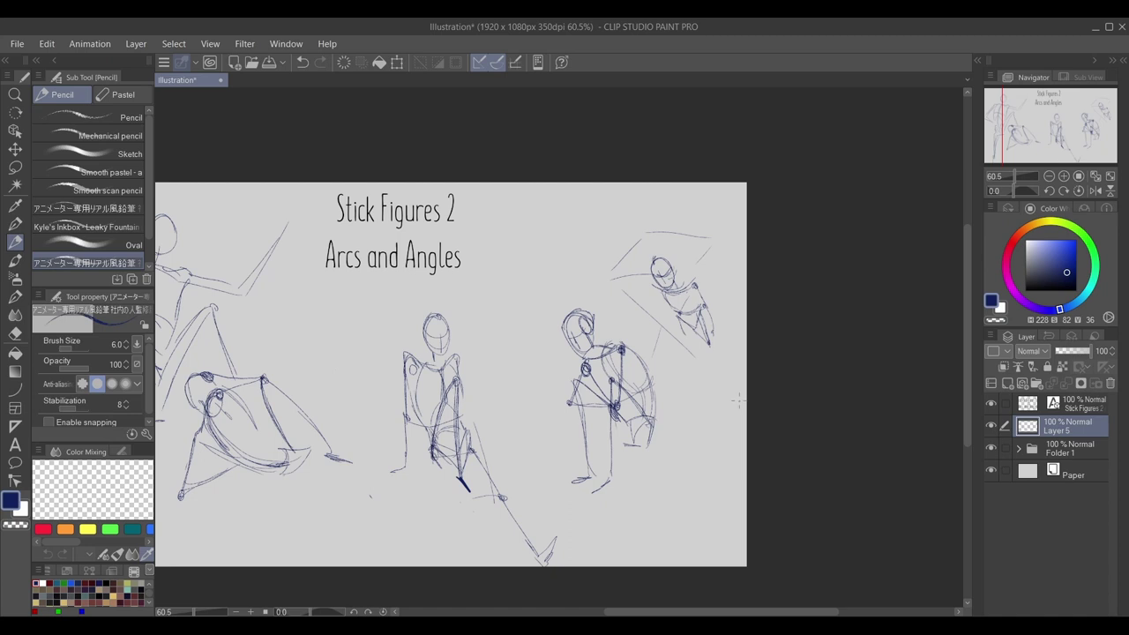
Step: Undo the last small-figure stroke, then draw its legs and feet, and reinforce the torso sides and hip line
key("ctrl+z")
mouse_move(704, 334)
left_mouse_down()
mouse_move(720, 364)
mouse_move(696, 343)
mouse_move(707, 381)
left_mouse_up()
left_click_drag(701, 370, 710, 371)
left_click_drag(679, 291, 689, 332)
left_click_drag(699, 295, 697, 313)
left_click_drag(685, 332, 705, 331)
left_click_drag(634, 263, 717, 367)
mouse_move(686, 263)
left_mouse_down()
mouse_move(697, 360)
mouse_move(706, 331)
left_mouse_up()
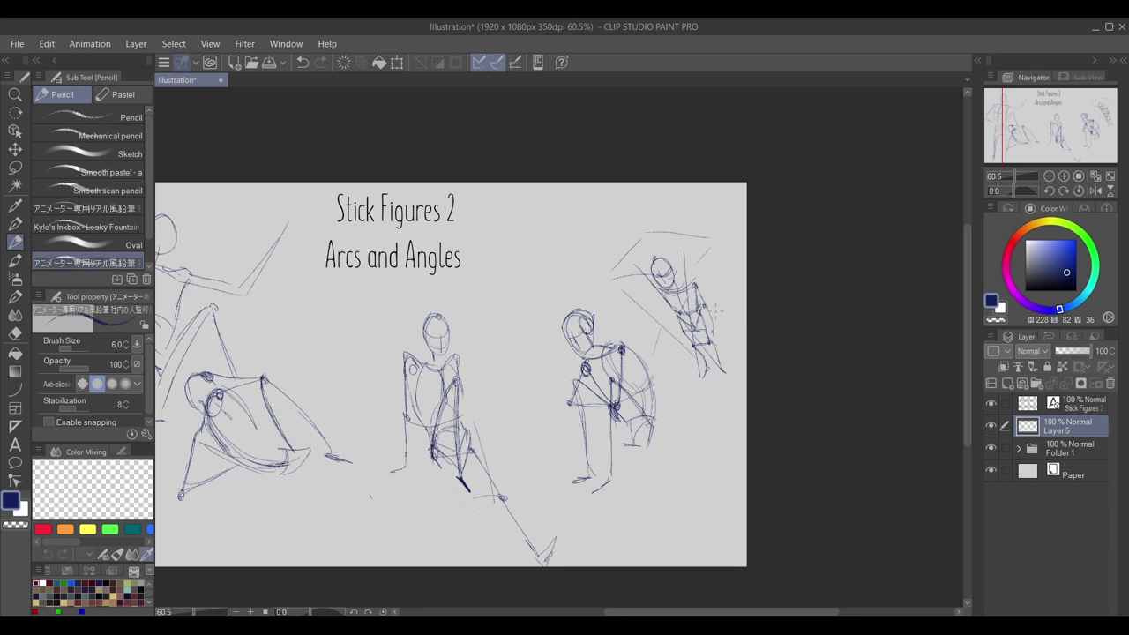
Step: Hide the Stick Figures 2 title text layer
left_click_drag(1075, 109, 1061, 111)
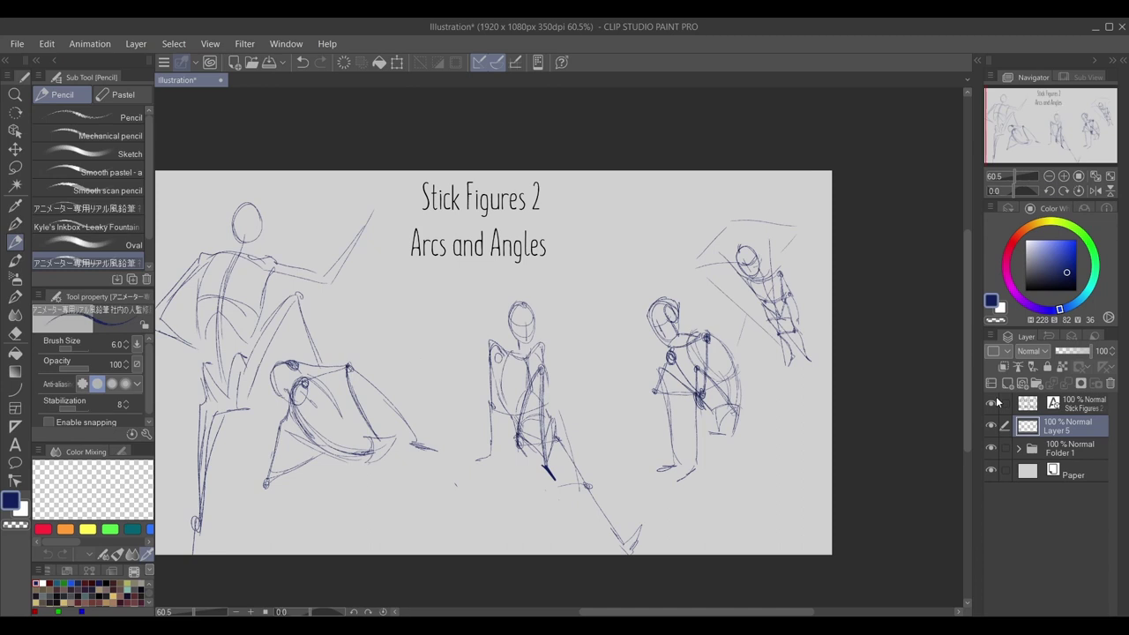
left_click(991, 405)
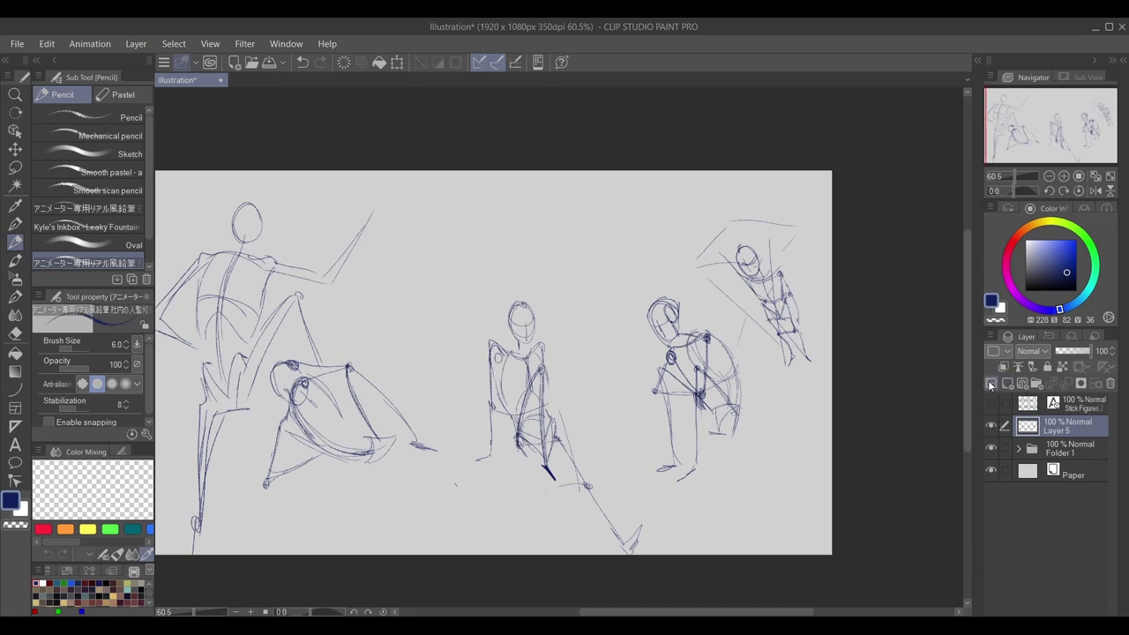
Step: Sketch the arced shoulder, hip and leg curves of a new pose in the empty area between the standing and seated figures
left_click_drag(1075, 146, 1067, 132)
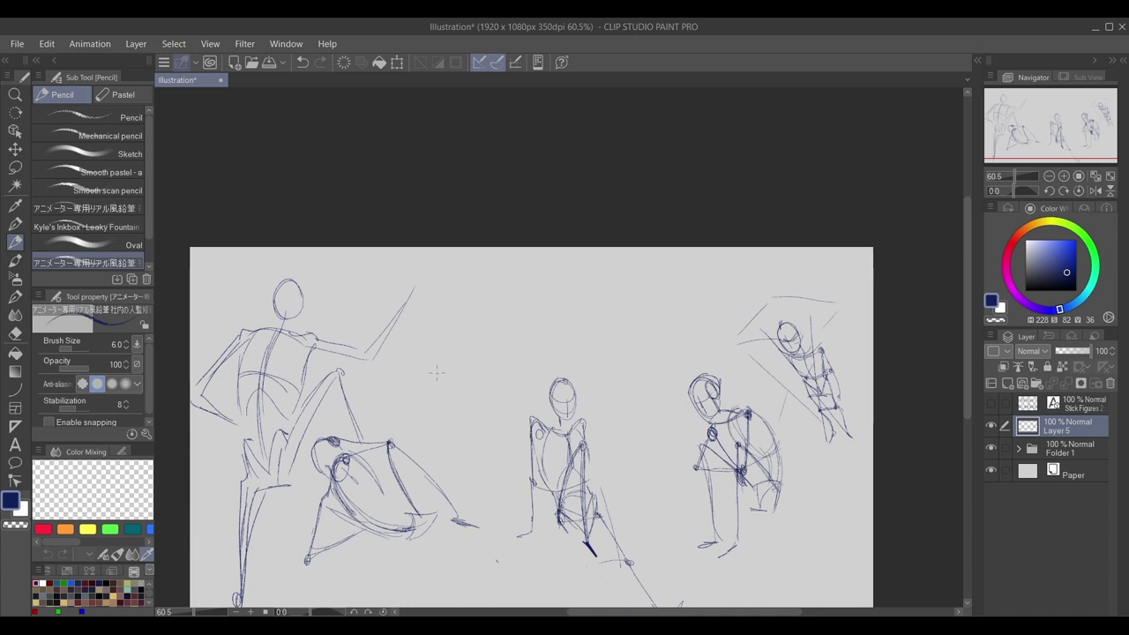
left_click_drag(432, 363, 469, 344)
left_click_drag(437, 380, 453, 398)
mouse_move(451, 398)
left_mouse_down()
mouse_move(463, 350)
mouse_move(484, 442)
mouse_move(481, 403)
mouse_move(442, 530)
mouse_move(470, 586)
left_mouse_up()
mouse_move(447, 531)
left_mouse_down()
mouse_move(455, 561)
mouse_move(450, 529)
mouse_move(473, 432)
left_mouse_up()
mouse_move(478, 348)
left_mouse_down()
mouse_move(482, 450)
mouse_move(479, 432)
left_mouse_up()
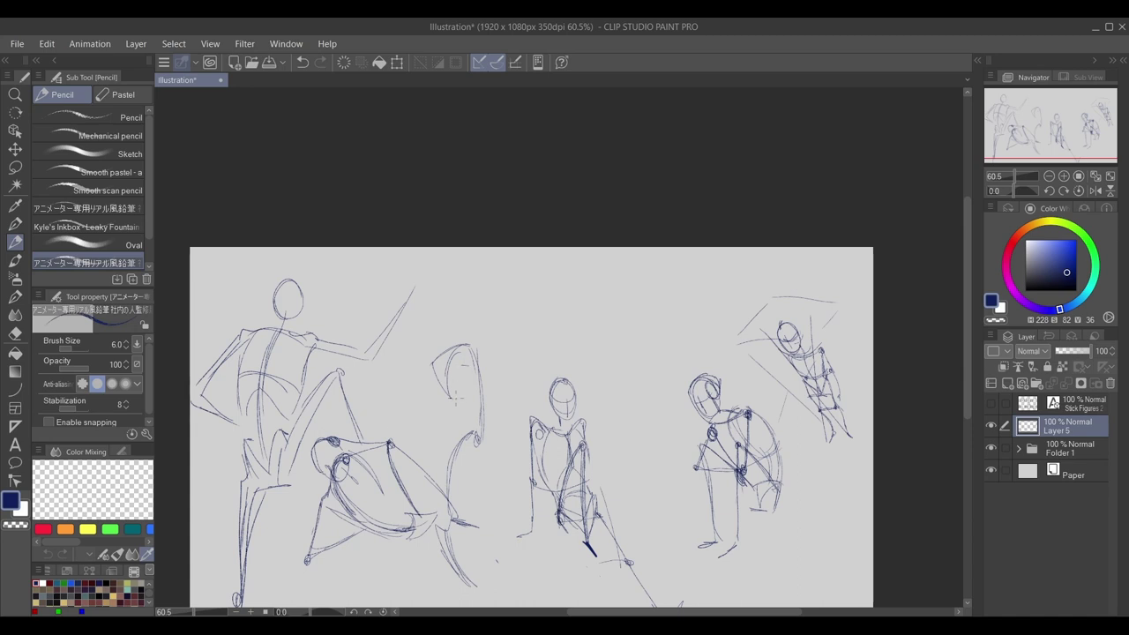
Step: Undo the misplaced body strokes and draw the arched back, shoulder joint and a bent arm reaching toward the upper right
left_click_drag(456, 386, 437, 394)
mouse_move(451, 347)
left_mouse_down()
mouse_move(444, 388)
mouse_move(500, 281)
mouse_move(478, 294)
mouse_move(498, 294)
mouse_move(506, 314)
left_mouse_up()
key("ctrl+z")
key("ctrl+z")
key("ctrl+z")
key("ctrl+z")
mouse_move(452, 311)
left_mouse_down()
mouse_move(506, 298)
mouse_move(513, 280)
mouse_move(504, 313)
mouse_move(454, 308)
mouse_move(524, 282)
mouse_move(561, 314)
mouse_move(612, 279)
left_mouse_up()
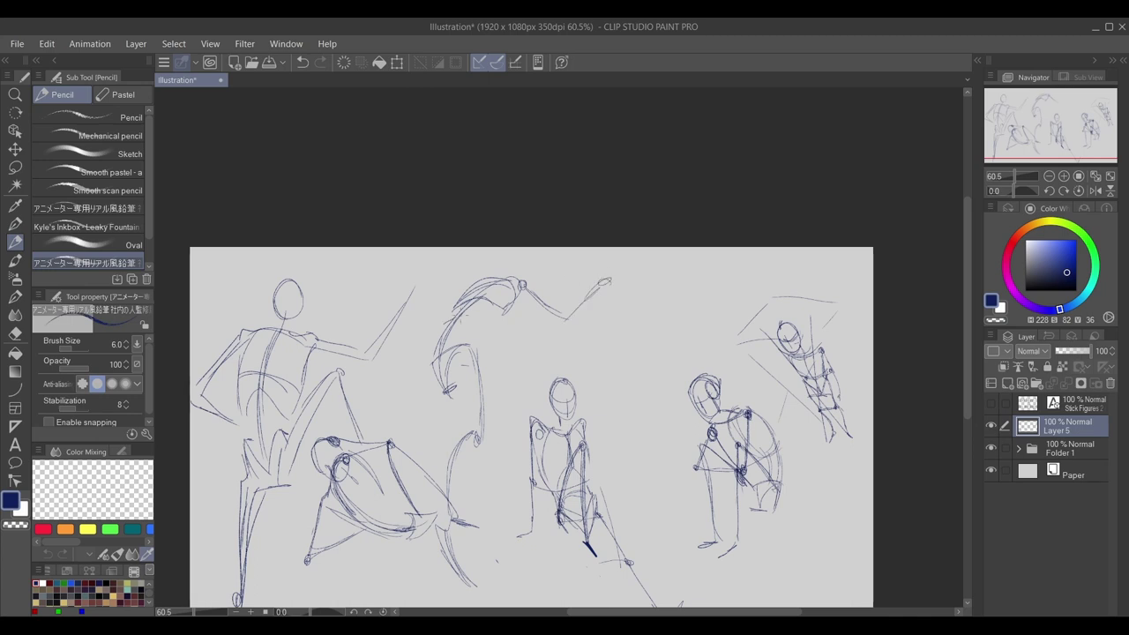
Step: Add rib contour lines, the chest-to-elbow curve and a round head at the shoulder of the bending figure
left_click_drag(467, 321, 494, 314)
left_click_drag(457, 316, 478, 311)
mouse_move(574, 305)
left_mouse_down()
mouse_move(532, 337)
mouse_move(484, 335)
left_mouse_up()
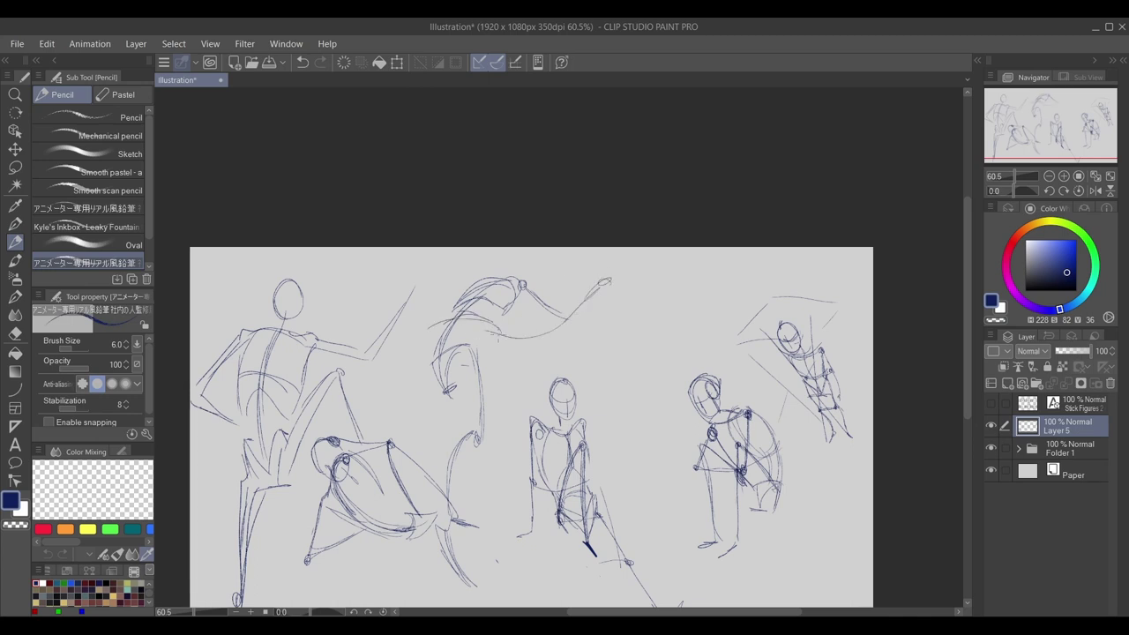
mouse_move(515, 279)
left_mouse_down()
mouse_move(446, 309)
mouse_move(499, 320)
mouse_move(476, 346)
left_mouse_up()
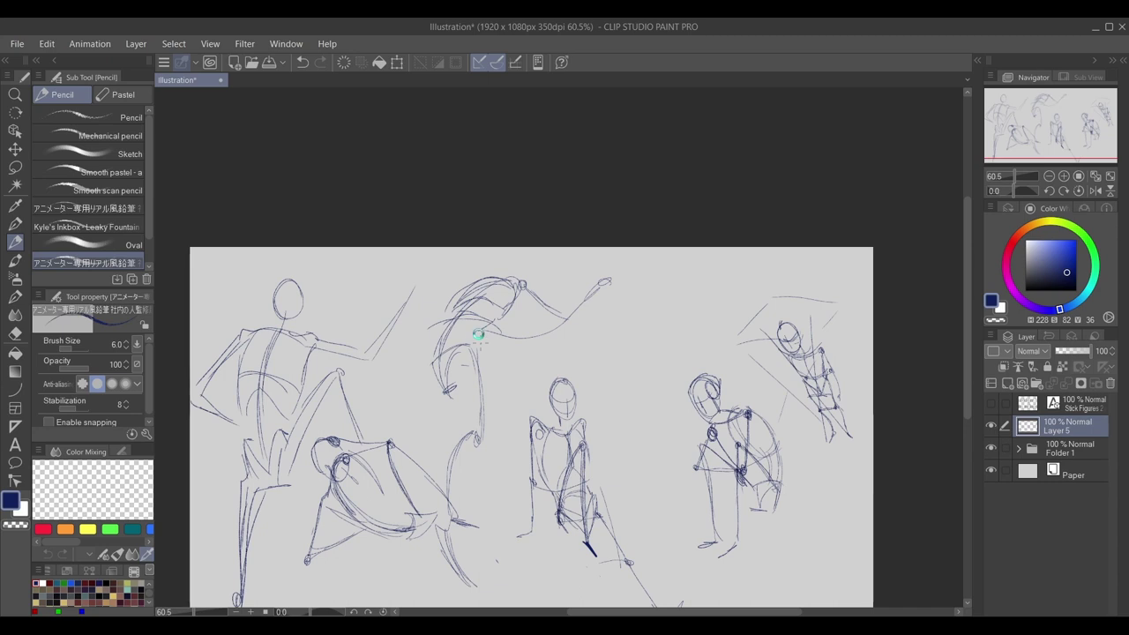
mouse_move(519, 279)
left_mouse_down()
mouse_move(542, 271)
mouse_move(510, 309)
mouse_move(544, 299)
mouse_move(506, 307)
left_mouse_up()
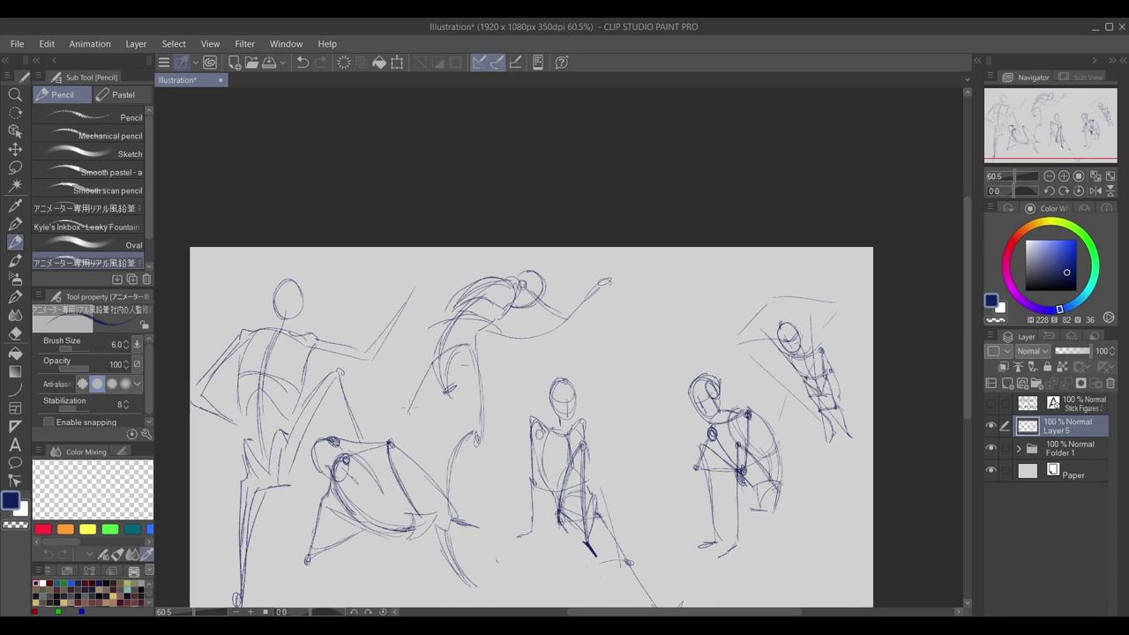
Step: Draw the bending figure's striding legs with knee joints and feet, and mark the outstretched arm's elbow and hand
mouse_move(419, 388)
left_mouse_down()
mouse_move(398, 432)
mouse_move(460, 442)
mouse_move(393, 440)
mouse_move(358, 547)
mouse_move(330, 587)
left_mouse_up()
mouse_move(483, 373)
left_mouse_down()
mouse_move(476, 441)
mouse_move(451, 464)
mouse_move(448, 535)
left_mouse_up()
left_click_drag(456, 493, 447, 561)
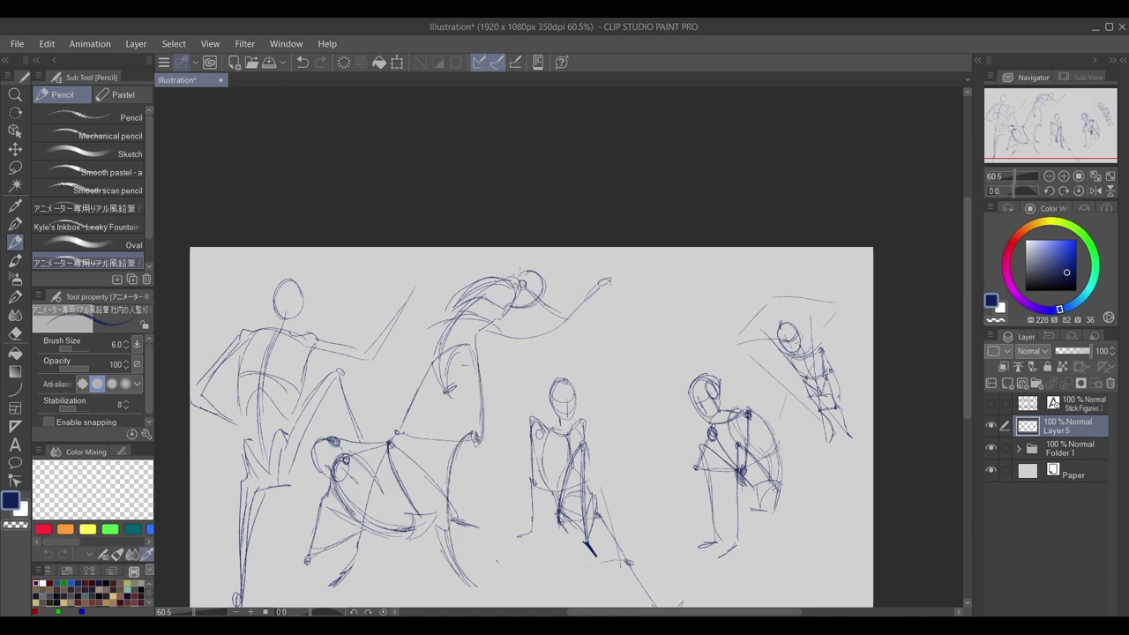
mouse_move(524, 270)
left_mouse_down()
mouse_move(534, 299)
mouse_move(568, 321)
mouse_move(608, 280)
mouse_move(531, 184)
mouse_move(511, 196)
left_mouse_up()
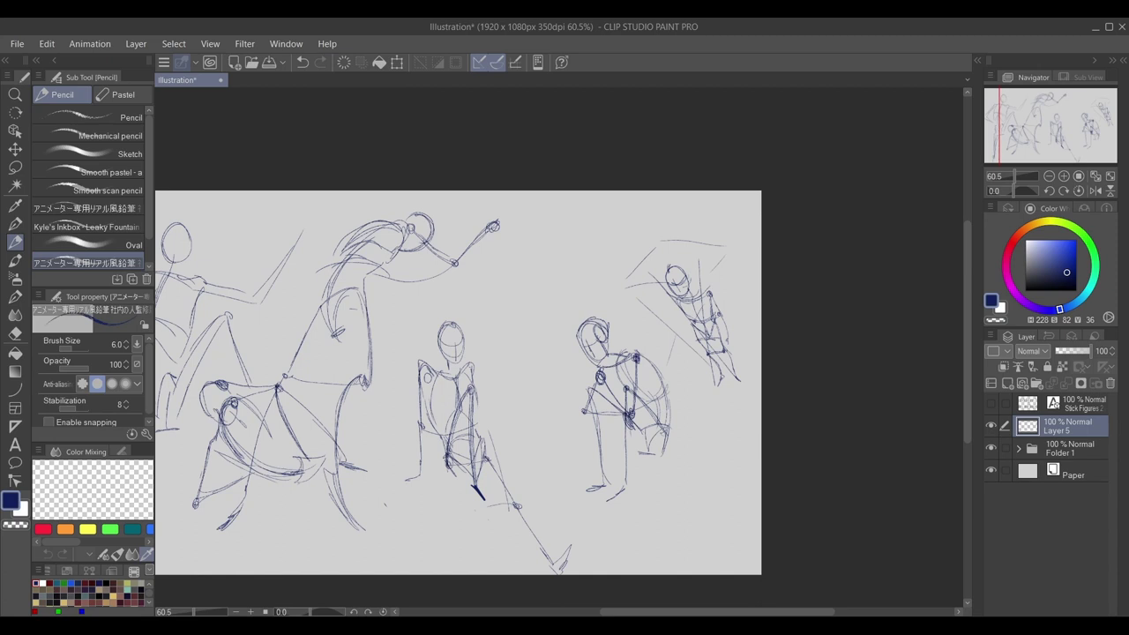
Step: Hide Layer 5 and add a new empty layer above it
left_click_drag(1072, 122, 1062, 112)
left_click(990, 426)
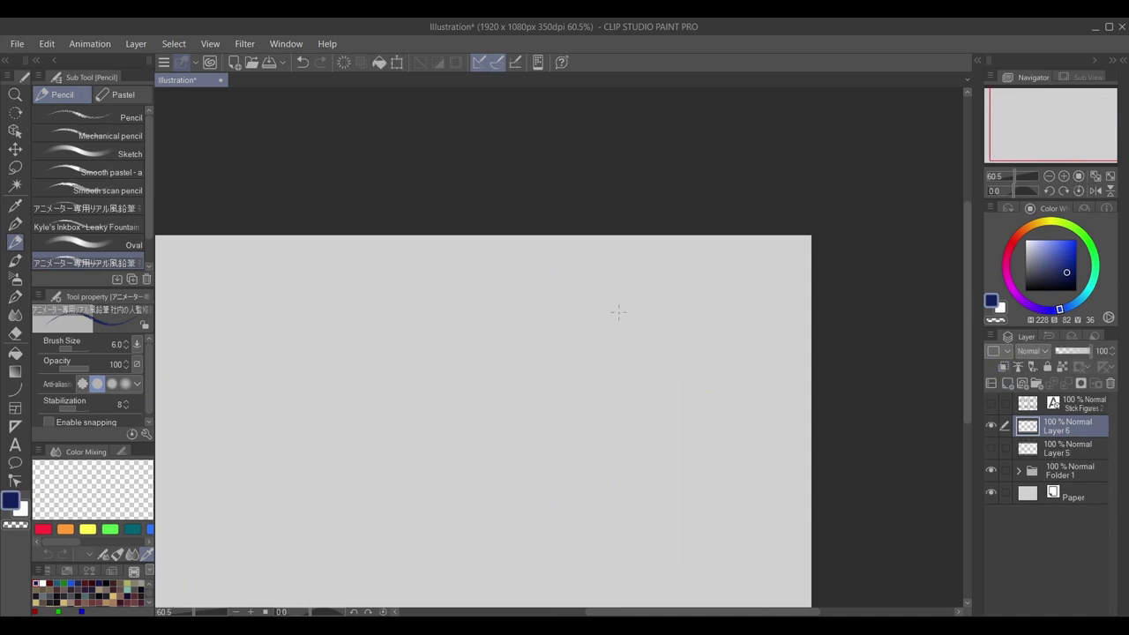
Step: Sketch a seated figure near the canvas's right side with head, curved torso, spine, hips, horizontal thighs and lower legs
mouse_move(618, 312)
left_mouse_down()
mouse_move(597, 284)
mouse_move(605, 315)
mouse_move(623, 310)
mouse_move(610, 284)
mouse_move(622, 316)
mouse_move(665, 327)
mouse_move(650, 309)
mouse_move(663, 379)
mouse_move(681, 336)
mouse_move(645, 322)
mouse_move(687, 398)
mouse_move(689, 375)
mouse_move(695, 431)
mouse_move(702, 409)
mouse_move(689, 427)
mouse_move(676, 405)
mouse_move(692, 432)
mouse_move(706, 421)
mouse_move(653, 423)
mouse_move(578, 450)
mouse_move(583, 437)
mouse_move(658, 422)
left_mouse_up()
mouse_move(582, 438)
left_mouse_down()
mouse_move(600, 483)
mouse_move(606, 572)
mouse_move(565, 584)
mouse_move(595, 579)
mouse_move(686, 447)
mouse_move(689, 540)
left_mouse_up()
mouse_move(588, 445)
left_mouse_down()
mouse_move(683, 454)
mouse_move(683, 469)
left_mouse_up()
mouse_move(596, 446)
left_mouse_down()
mouse_move(655, 454)
mouse_move(689, 545)
mouse_move(679, 601)
left_mouse_up()
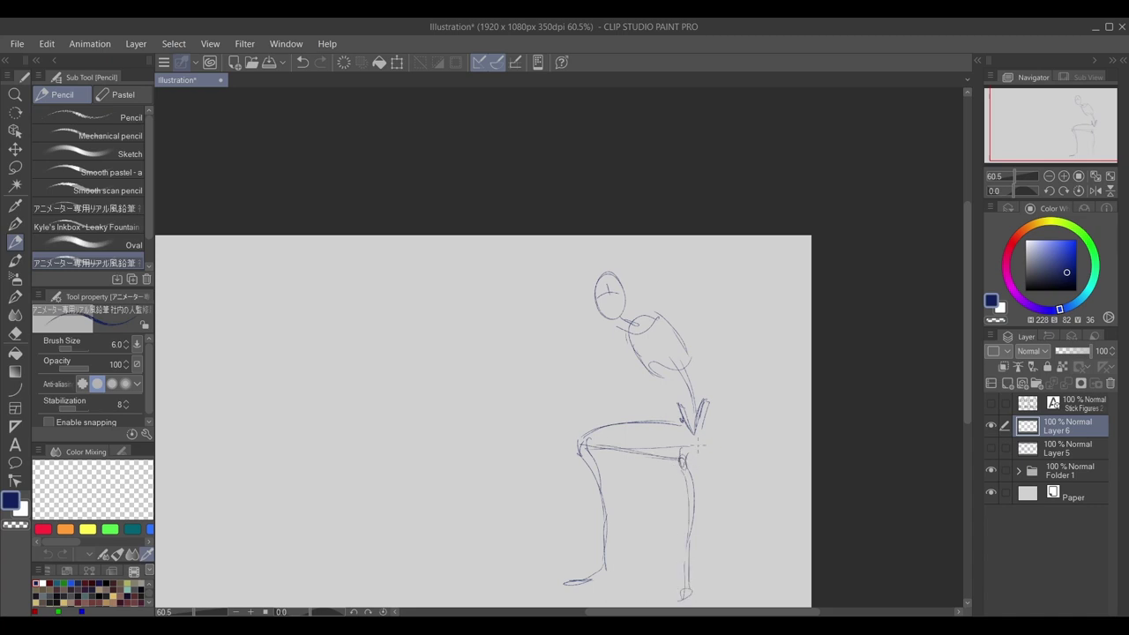
left_click_drag(681, 455, 729, 438)
left_click_drag(710, 426, 730, 441)
mouse_move(583, 436)
left_mouse_down()
mouse_move(618, 421)
mouse_move(724, 431)
left_mouse_up()
left_click_drag(679, 462, 720, 434)
Step: Draw the seated figure's two bent arms, one resting across the thigh and one extended forward, with shoulder joints
mouse_move(623, 328)
left_mouse_down()
mouse_move(671, 381)
mouse_move(647, 384)
mouse_move(693, 363)
mouse_move(678, 331)
mouse_move(619, 353)
mouse_move(609, 330)
mouse_move(606, 417)
mouse_move(604, 407)
mouse_move(630, 432)
mouse_move(652, 485)
left_mouse_up()
mouse_move(668, 332)
left_mouse_down()
mouse_move(655, 334)
mouse_move(663, 322)
mouse_move(655, 395)
left_mouse_up()
left_click_drag(665, 404, 571, 372)
left_click_drag(570, 371, 597, 378)
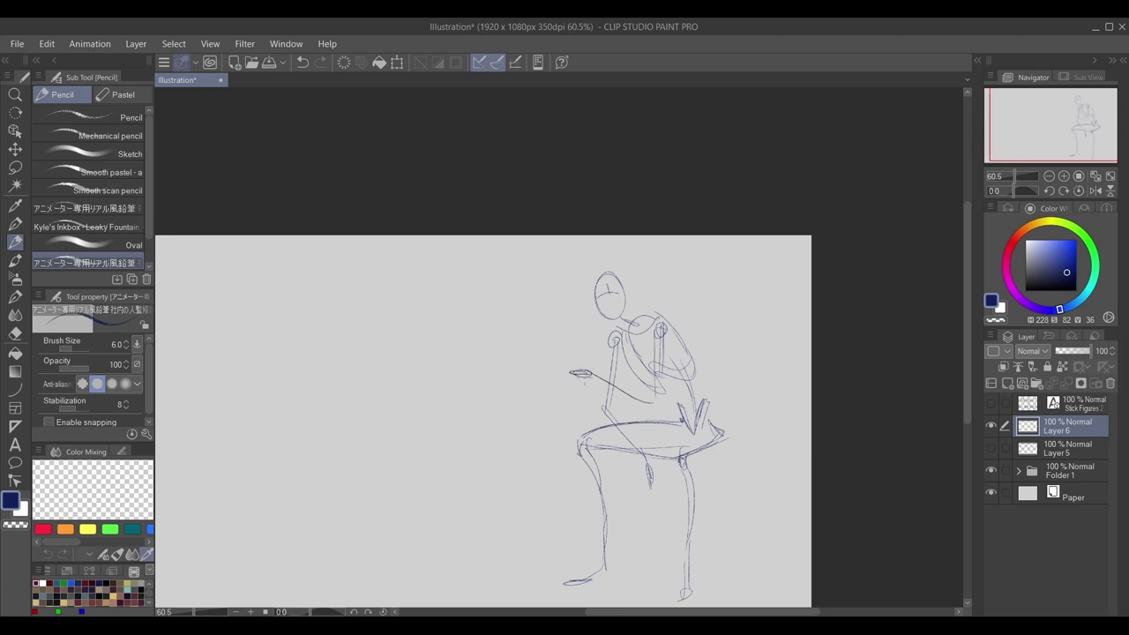
left_click_drag(660, 358, 658, 408)
left_click_drag(653, 327, 659, 333)
left_click_drag(663, 323, 660, 336)
Step: Reinforce the seated figure's head and back, and rework the small strokes beside its waist
mouse_move(596, 282)
left_mouse_down()
mouse_move(612, 275)
mouse_move(591, 318)
mouse_move(630, 300)
mouse_move(612, 324)
mouse_move(627, 309)
mouse_move(623, 291)
mouse_move(679, 337)
mouse_move(704, 399)
mouse_move(663, 398)
mouse_move(703, 394)
mouse_move(680, 396)
mouse_move(677, 419)
mouse_move(692, 400)
left_mouse_up()
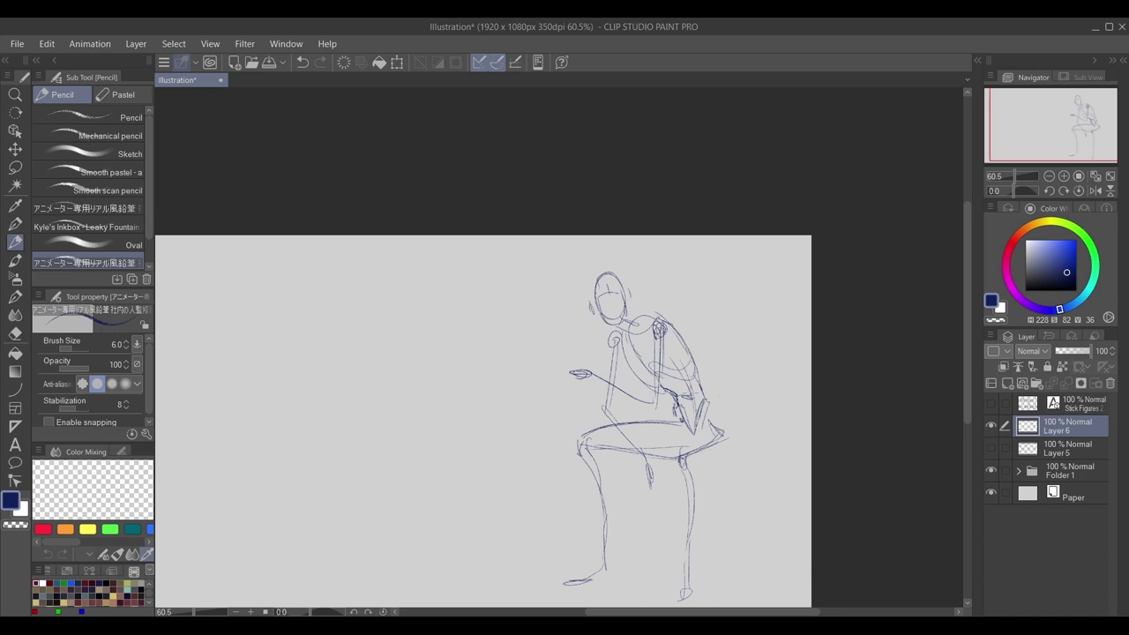
mouse_move(699, 388)
left_mouse_down()
mouse_move(696, 411)
mouse_move(697, 377)
mouse_move(671, 390)
left_mouse_up()
key("ctrl+z")
mouse_move(662, 394)
left_mouse_down()
mouse_move(692, 374)
mouse_move(687, 414)
mouse_move(669, 397)
mouse_move(687, 400)
mouse_move(683, 411)
left_mouse_up()
key("e")
key("p")
key("p")
Step: Strengthen the seated figure's lower back line and add a calf contour to the rear leg
left_click_drag(687, 355, 718, 427)
mouse_move(699, 384)
left_mouse_down()
mouse_move(724, 445)
mouse_move(719, 434)
mouse_move(703, 453)
mouse_move(699, 518)
left_mouse_up()
left_click_drag(677, 457, 688, 579)
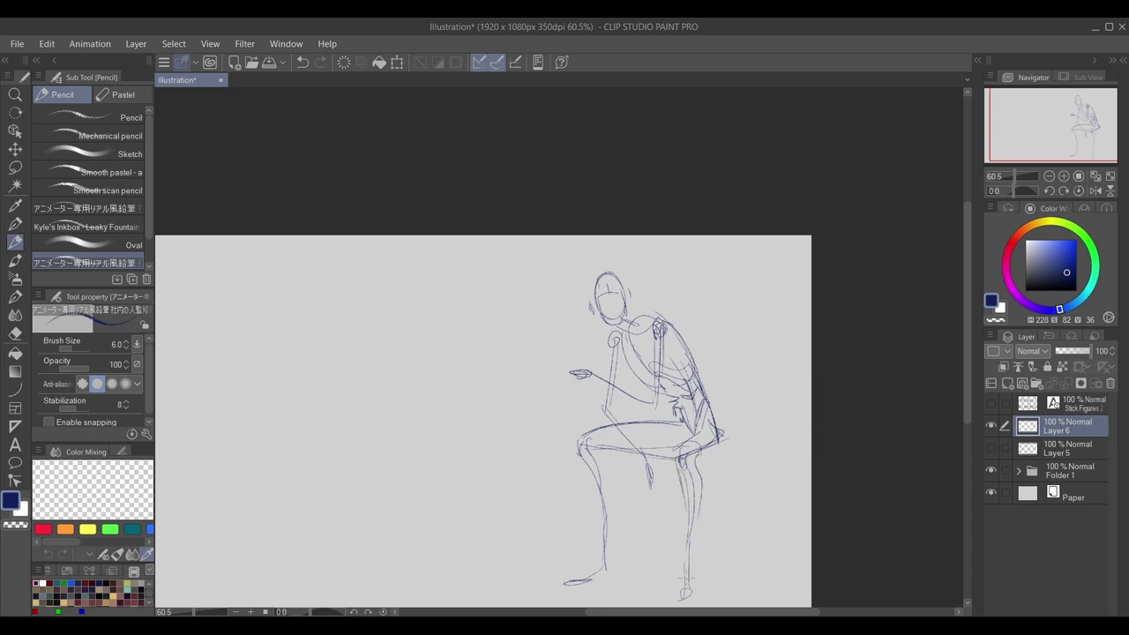
Step: Add facial features to the seated figure and thicken its front arm with upper-arm and forearm contours, undoing a stray face stroke
mouse_move(629, 321)
left_mouse_down()
mouse_move(637, 333)
mouse_move(616, 309)
left_mouse_up()
key("ctrl+z")
left_click_drag(609, 305, 615, 305)
mouse_move(626, 329)
left_mouse_down()
mouse_move(609, 346)
mouse_move(601, 405)
left_mouse_up()
left_click_drag(591, 401, 607, 407)
mouse_move(614, 350)
left_mouse_down()
mouse_move(640, 383)
mouse_move(617, 409)
left_mouse_up()
mouse_move(610, 329)
left_mouse_down()
mouse_move(603, 404)
mouse_move(618, 393)
left_mouse_up()
left_click_drag(616, 400, 638, 442)
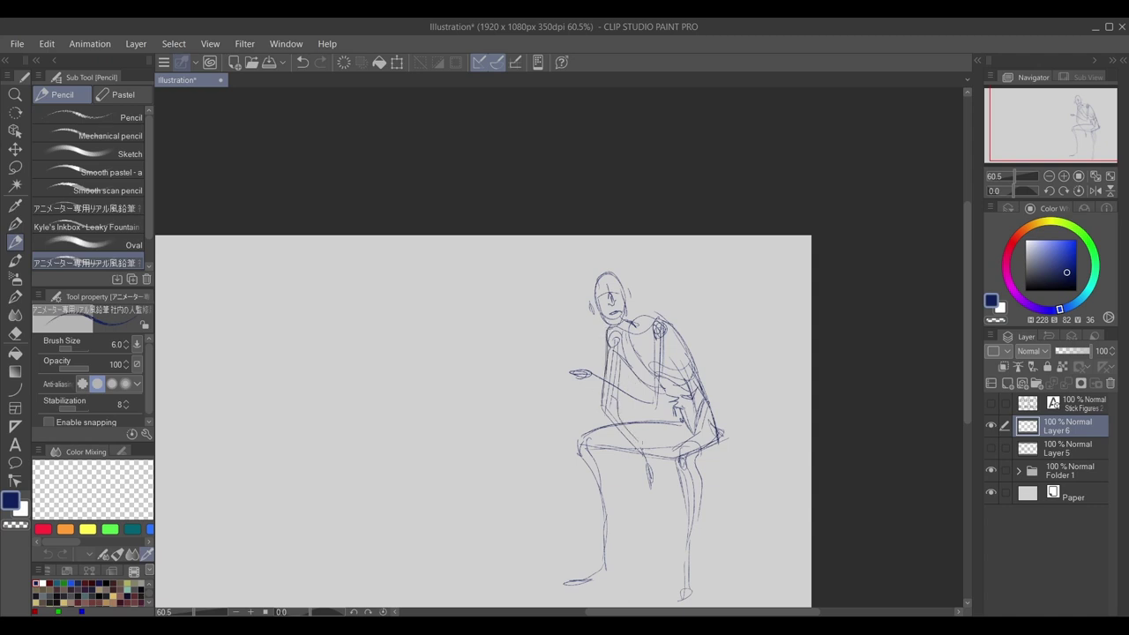
Step: Erase a section of the seated figure's extended forearm, redraw it as a darker stroke, and return to the Pencil tool
key("e")
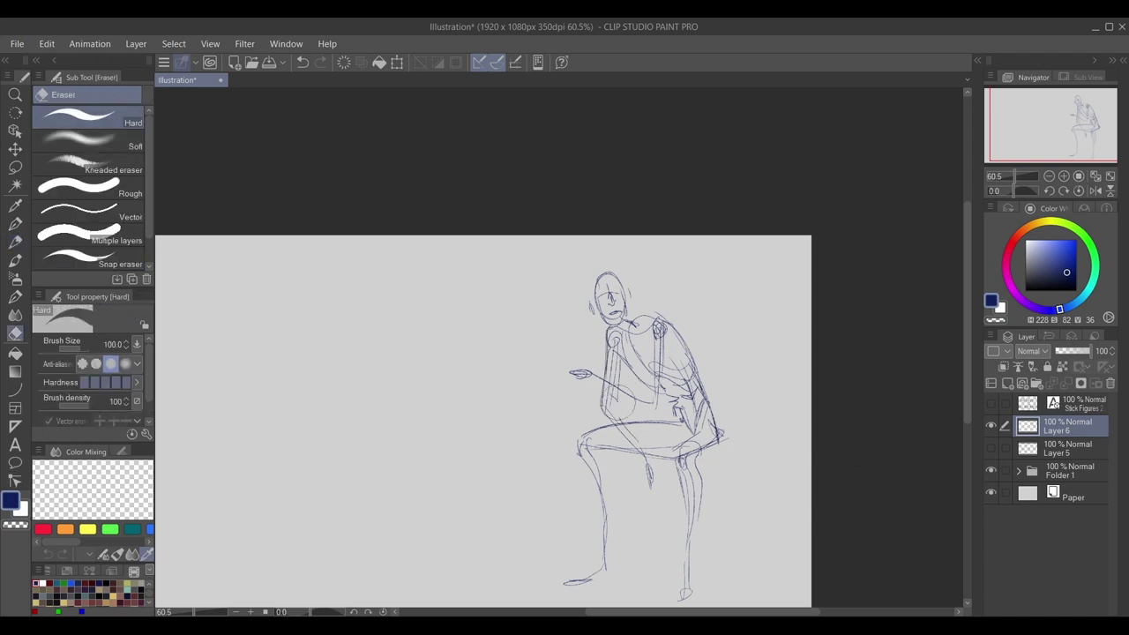
key("p")
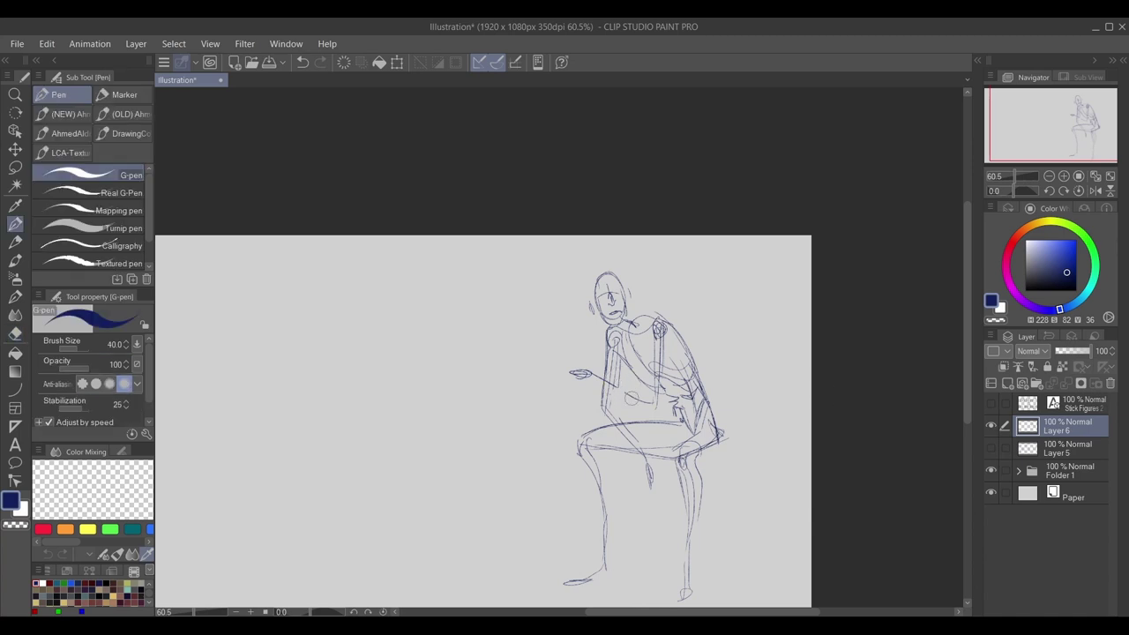
left_click_drag(606, 380, 628, 399)
key("p")
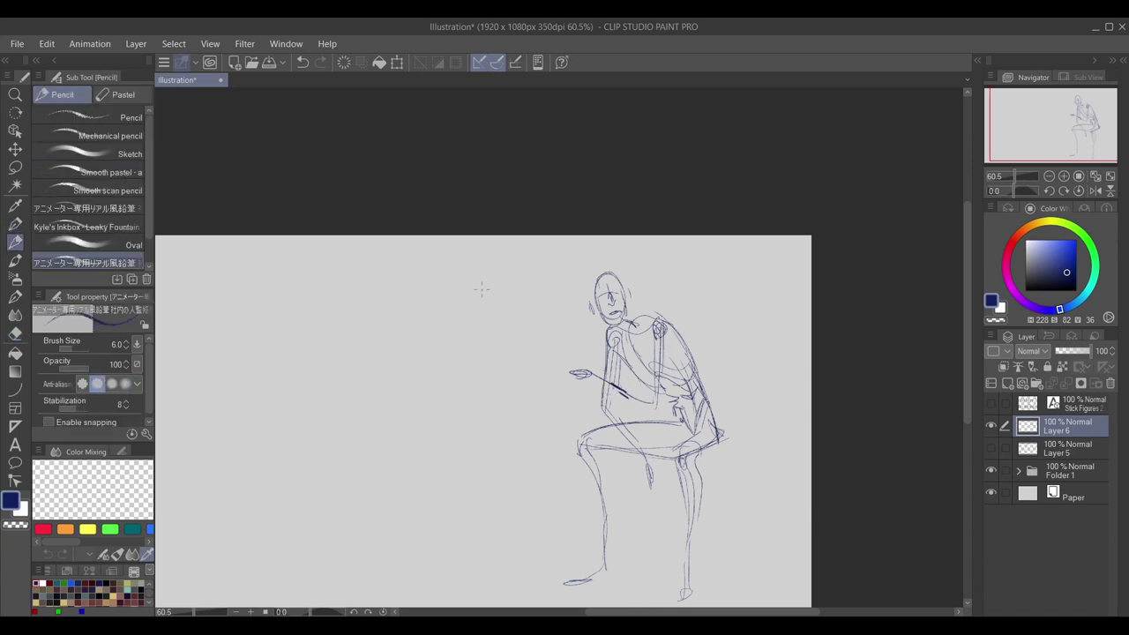
Step: Sketch a separate bent-arm study with a rounded shoulder, elbow and hand to the left of the seated figure
mouse_move(482, 289)
left_mouse_down()
mouse_move(464, 289)
mouse_move(473, 317)
mouse_move(465, 374)
mouse_move(412, 311)
left_mouse_up()
key("ctrl+z")
left_click_drag(403, 299, 460, 367)
mouse_move(402, 308)
left_mouse_down()
mouse_move(386, 291)
mouse_move(446, 338)
left_mouse_up()
left_click_drag(447, 335, 457, 359)
mouse_move(408, 320)
left_mouse_down()
mouse_move(457, 381)
mouse_move(469, 377)
mouse_move(455, 322)
mouse_move(473, 278)
mouse_move(462, 379)
left_mouse_up()
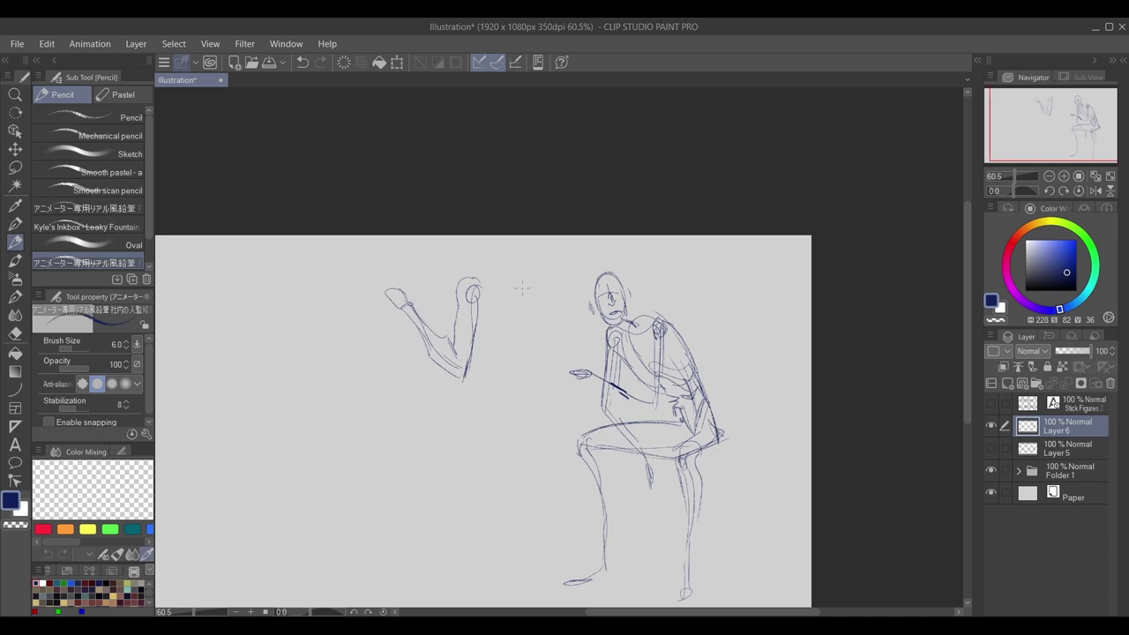
Step: Sketch a second, sharply bent arm study with arced muscle contours between the first arm study and the seated figure
mouse_move(528, 282)
left_mouse_down()
mouse_move(547, 296)
mouse_move(526, 314)
mouse_move(526, 378)
mouse_move(496, 307)
left_mouse_up()
left_click_drag(495, 308, 528, 403)
left_click_drag(492, 307, 524, 398)
left_click_drag(505, 357, 516, 379)
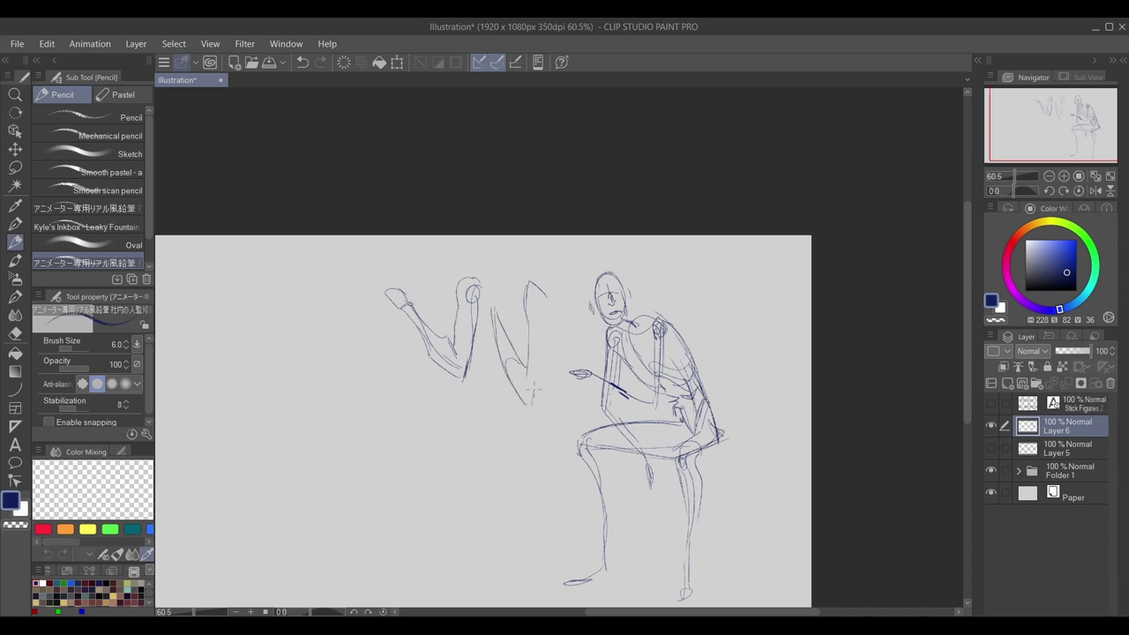
mouse_move(528, 318)
left_mouse_down()
mouse_move(539, 319)
mouse_move(547, 351)
mouse_move(533, 409)
left_mouse_up()
left_click_drag(530, 282, 568, 311)
mouse_move(527, 351)
left_mouse_down()
mouse_move(532, 414)
mouse_move(537, 389)
left_mouse_up()
left_click_drag(537, 302, 529, 415)
mouse_move(494, 315)
left_mouse_down()
mouse_move(534, 421)
mouse_move(500, 339)
left_mouse_up()
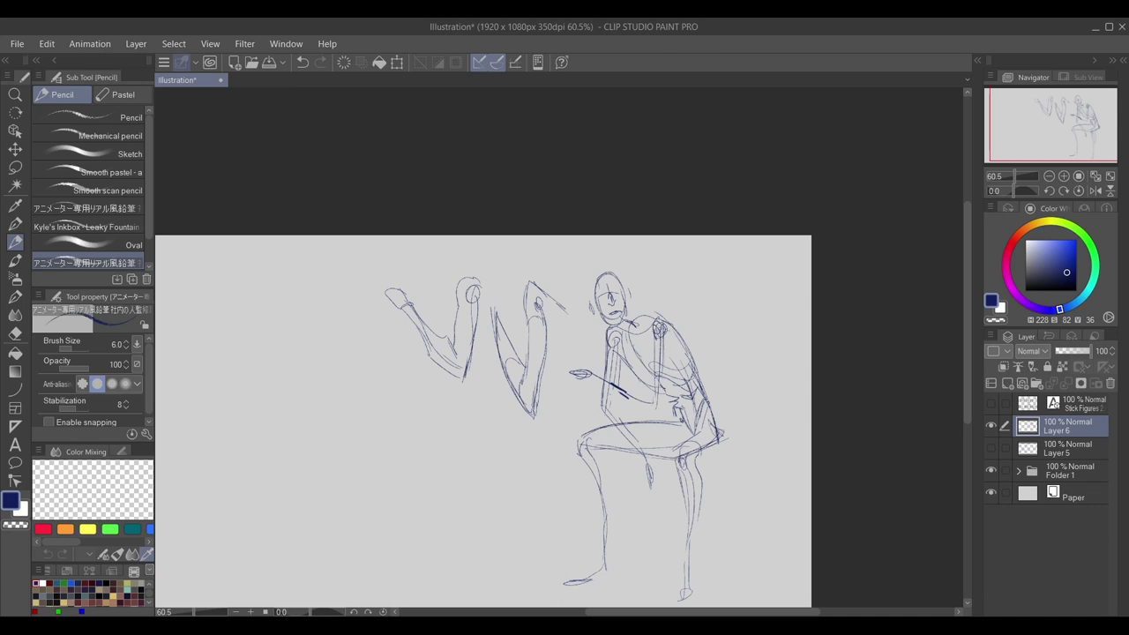
Step: Darken the seated figure's extended arm and build up the arced contours of its front lower leg
mouse_move(660, 323)
left_mouse_down()
mouse_move(658, 417)
mouse_move(591, 370)
left_mouse_up()
left_click_drag(584, 453, 605, 510)
left_click_drag(605, 522, 607, 566)
left_click_drag(597, 450, 608, 521)
left_click_drag(584, 457, 604, 545)
left_click_drag(599, 485, 605, 543)
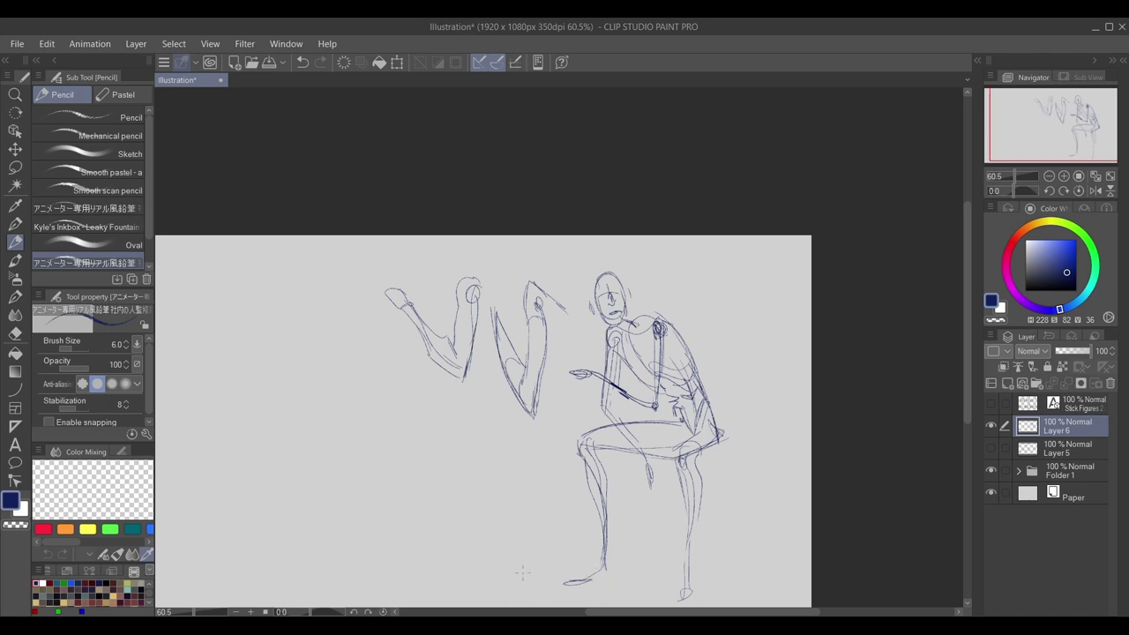
Step: Sketch a leaning figure's head, curved spine, rib cage and pelvis in the canvas's upper-left area
left_click_drag(1095, 128, 1084, 136)
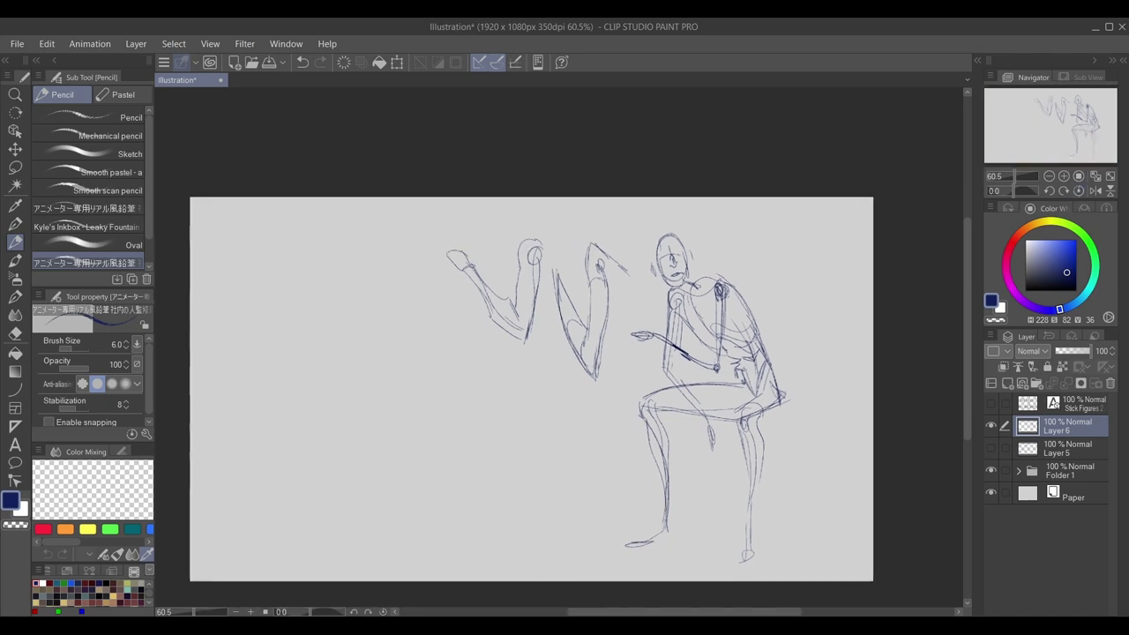
mouse_move(346, 281)
left_mouse_down()
mouse_move(332, 305)
mouse_move(353, 309)
mouse_move(372, 293)
mouse_move(404, 328)
left_mouse_up()
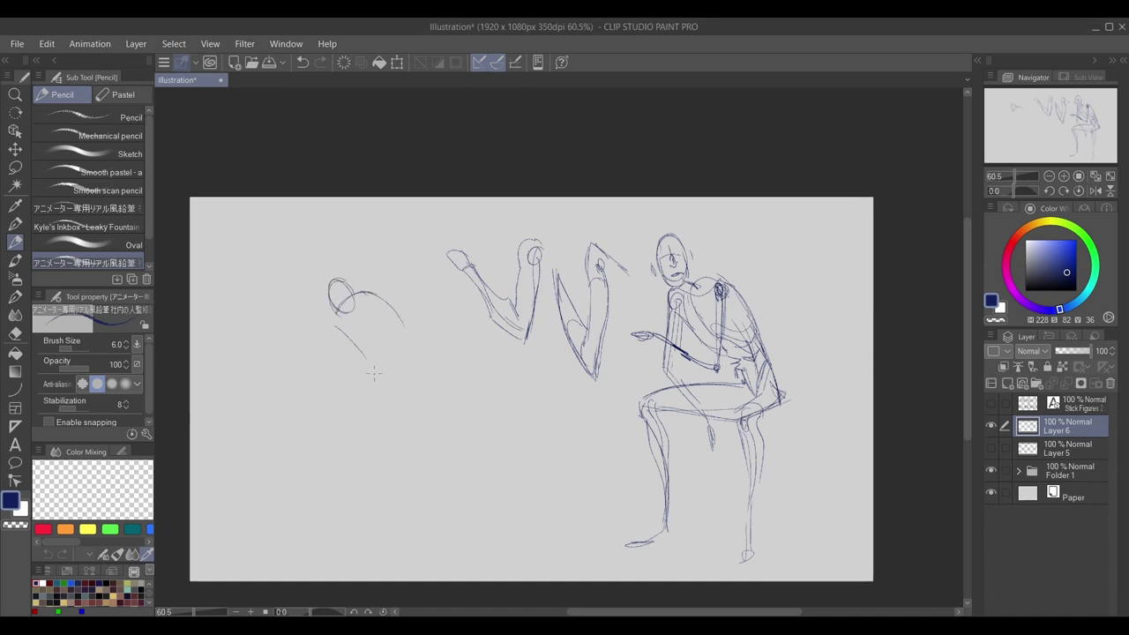
left_click_drag(334, 318, 369, 354)
mouse_move(351, 293)
left_mouse_down()
mouse_move(392, 351)
mouse_move(393, 402)
mouse_move(411, 380)
mouse_move(390, 414)
left_mouse_up()
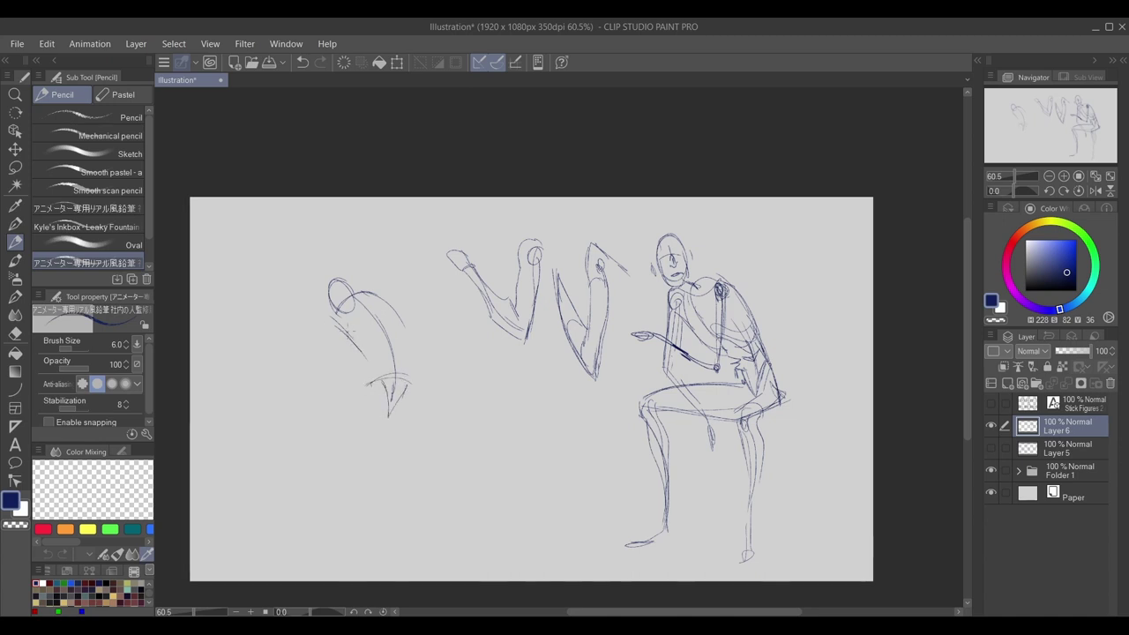
left_click_drag(348, 334, 360, 350)
mouse_move(381, 297)
left_mouse_down()
mouse_move(408, 338)
mouse_move(371, 356)
mouse_move(399, 329)
left_mouse_up()
left_click_drag(371, 355, 400, 339)
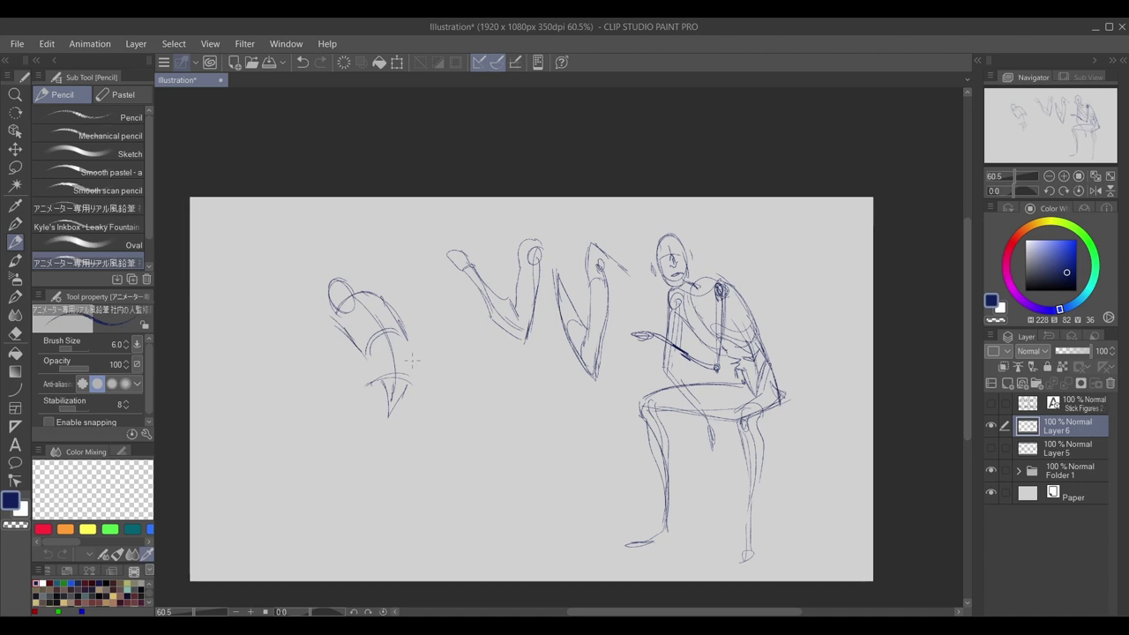
Step: Sketch another figure's arced back, chest contours, neck and oval head in the lower middle of the canvas
left_click_drag(464, 420, 455, 517)
left_click_drag(481, 398, 450, 519)
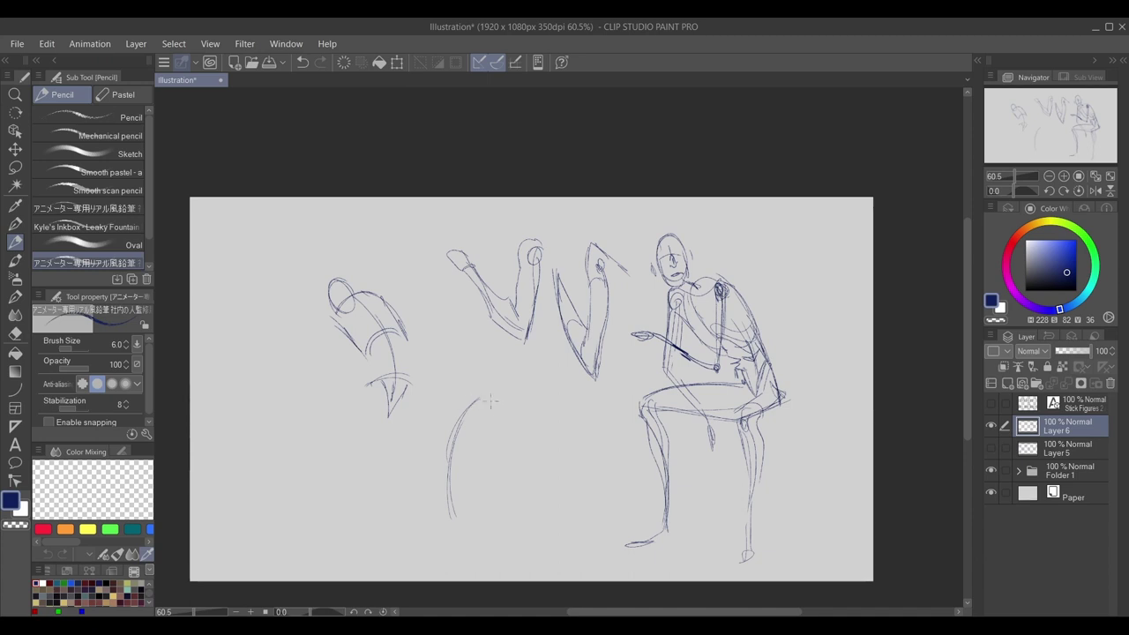
left_click_drag(491, 399, 513, 450)
mouse_move(491, 399)
left_mouse_down()
mouse_move(455, 483)
mouse_move(455, 445)
mouse_move(451, 455)
mouse_move(492, 472)
mouse_move(522, 457)
mouse_move(499, 410)
mouse_move(513, 476)
left_mouse_up()
mouse_move(476, 426)
left_mouse_down()
mouse_move(489, 396)
mouse_move(475, 408)
mouse_move(484, 396)
mouse_move(470, 450)
left_mouse_up()
mouse_move(473, 402)
left_mouse_down()
mouse_move(457, 437)
mouse_move(487, 414)
mouse_move(491, 479)
left_mouse_up()
left_click_drag(505, 430, 521, 407)
mouse_move(527, 368)
left_mouse_down()
mouse_move(510, 390)
mouse_move(533, 412)
mouse_move(541, 395)
left_mouse_up()
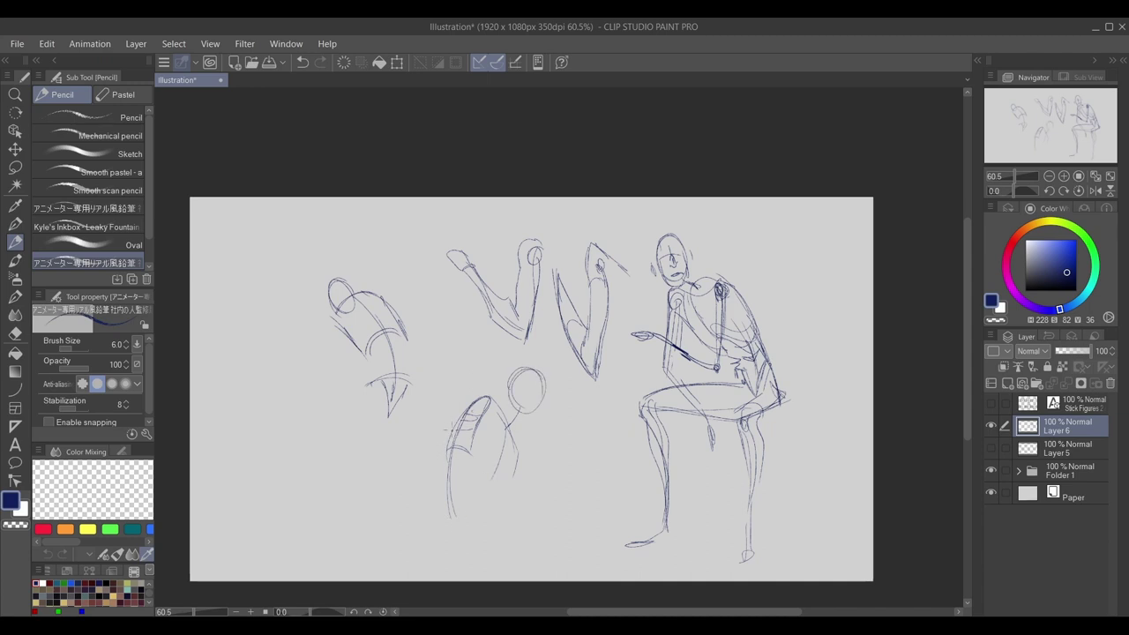
Step: Extend the lower-middle figure with waist and hip lines, and draw its long arm reaching down to the left
mouse_move(451, 433)
left_mouse_down()
mouse_move(459, 496)
mouse_move(506, 501)
mouse_move(505, 467)
mouse_move(454, 543)
left_mouse_up()
left_click_drag(446, 487, 459, 570)
left_click_drag(461, 547, 491, 566)
left_click_drag(491, 547, 494, 581)
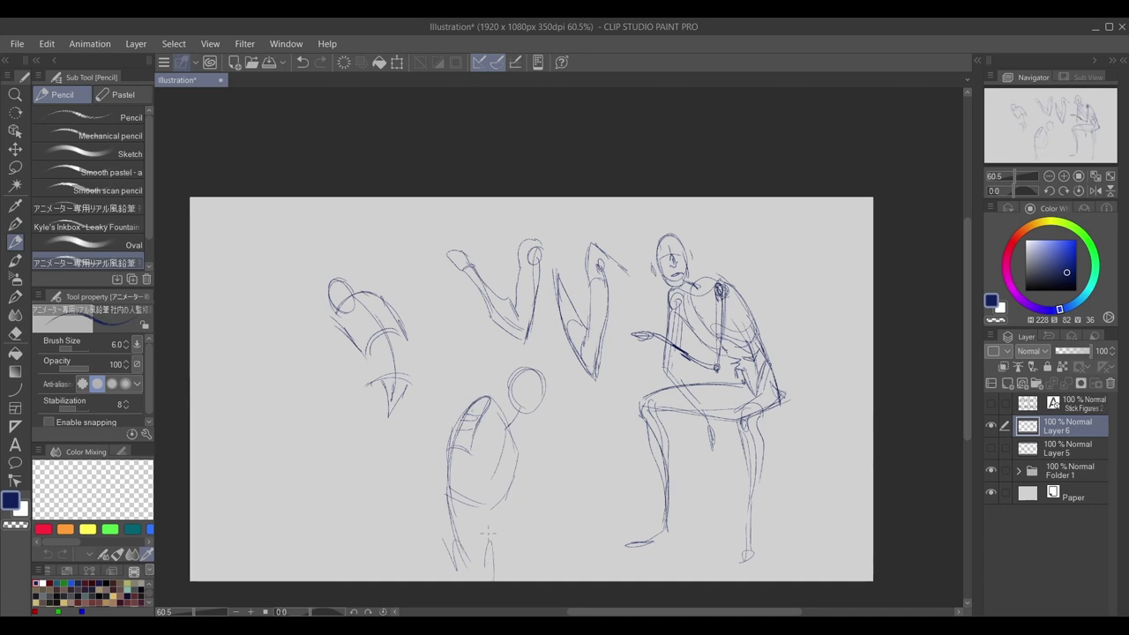
mouse_move(477, 387)
left_mouse_down()
mouse_move(502, 430)
mouse_move(488, 391)
mouse_move(408, 487)
left_mouse_up()
mouse_move(446, 422)
left_mouse_down()
mouse_move(400, 492)
mouse_move(331, 559)
left_mouse_up()
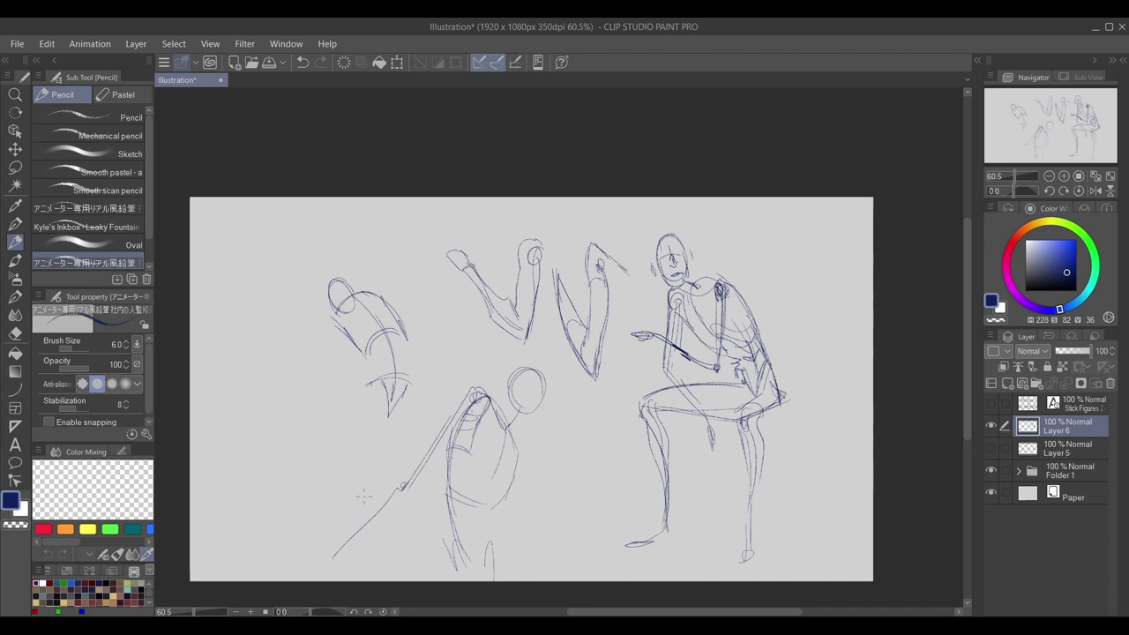
mouse_move(446, 499)
left_mouse_down()
mouse_move(480, 508)
mouse_move(485, 545)
left_mouse_up()
Step: Draw the upper-left leaning figure's bent arm and its two spread legs with feet
left_click_drag(332, 319, 311, 382)
mouse_move(332, 339)
left_mouse_down()
mouse_move(317, 380)
mouse_move(275, 335)
mouse_move(310, 374)
left_mouse_up()
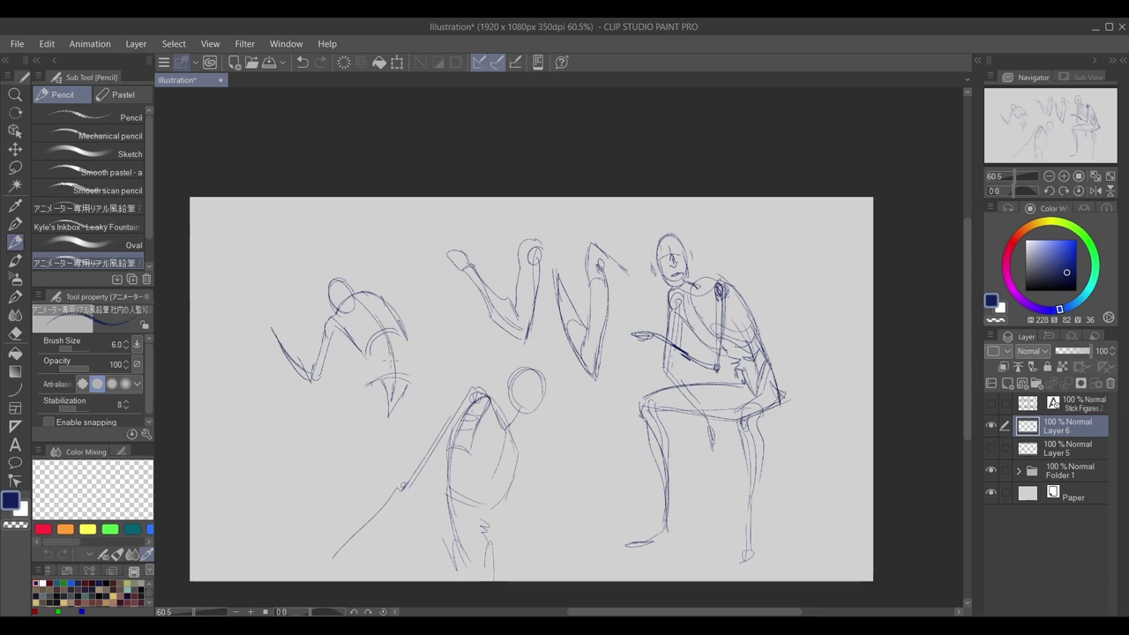
mouse_move(381, 391)
left_mouse_down()
mouse_move(313, 486)
mouse_move(321, 480)
left_mouse_up()
mouse_move(350, 436)
left_mouse_down()
mouse_move(287, 537)
mouse_move(252, 561)
left_mouse_up()
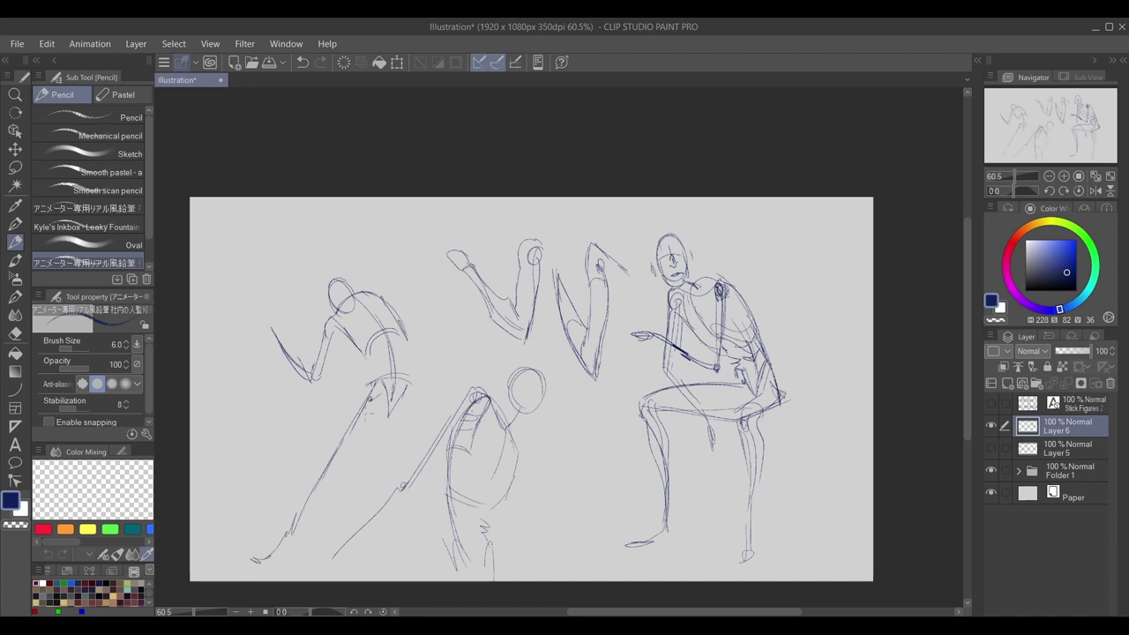
left_click_drag(374, 386, 325, 466)
left_click_drag(363, 406, 267, 565)
mouse_move(408, 392)
left_mouse_down()
mouse_move(424, 559)
mouse_move(441, 581)
left_mouse_up()
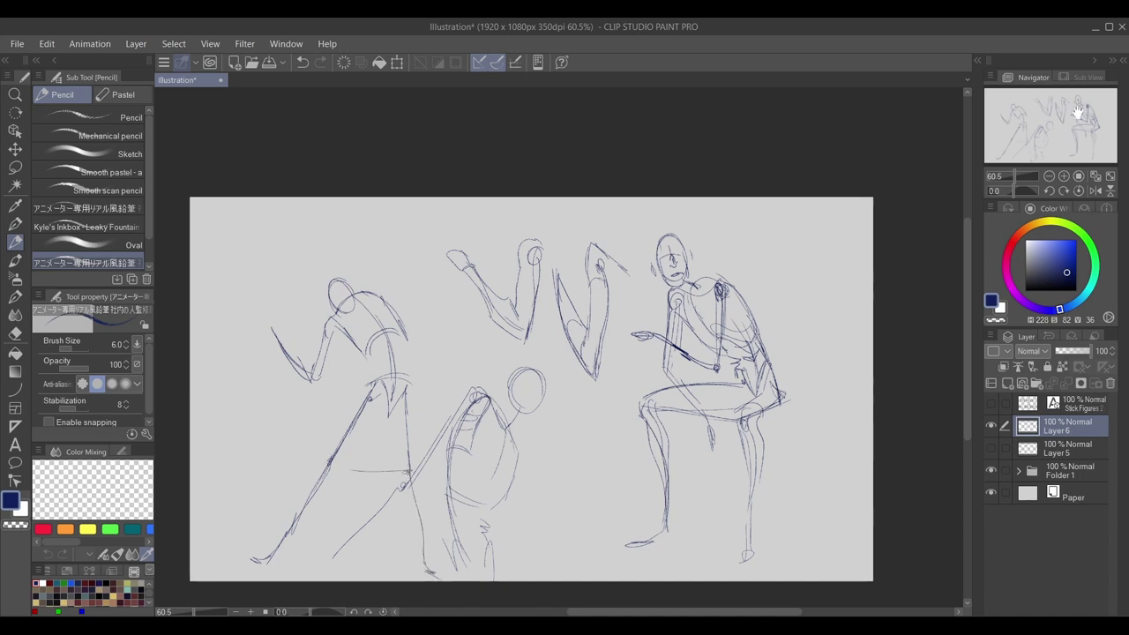
Step: Sketch a tall side-view leg study along the canvas's right edge, with joint circles, a foot and additional arced limb contours
left_click_drag(1070, 112, 1091, 104)
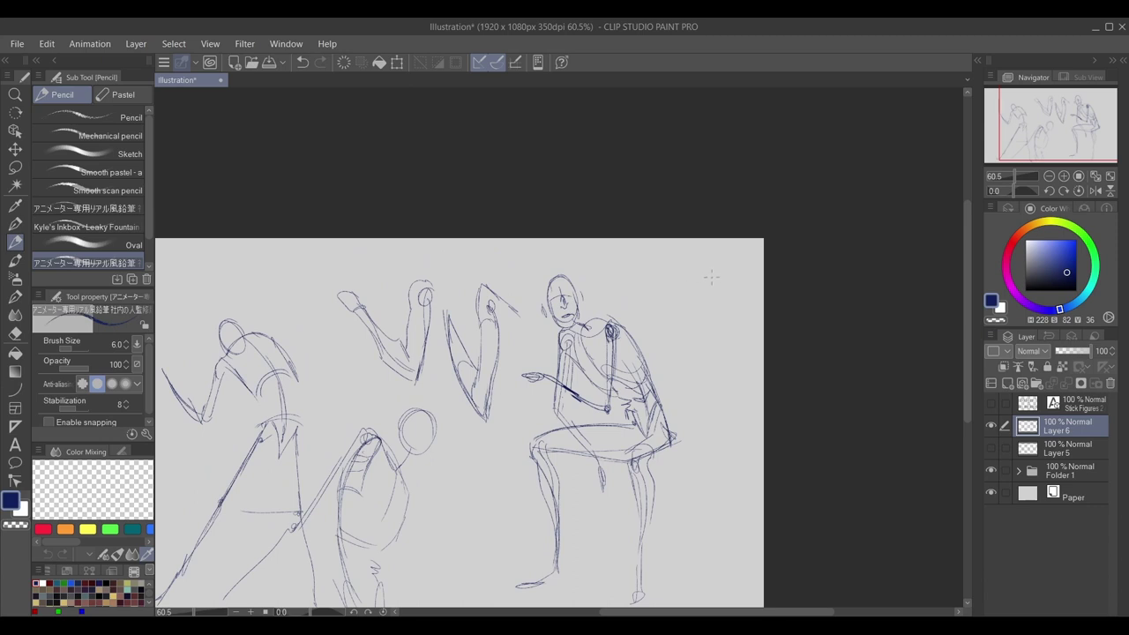
mouse_move(714, 271)
left_mouse_down()
mouse_move(703, 281)
mouse_move(729, 466)
left_mouse_up()
mouse_move(716, 388)
left_mouse_down()
mouse_move(736, 503)
mouse_move(713, 515)
mouse_move(747, 507)
left_mouse_up()
left_click_drag(1071, 109, 1075, 104)
left_click_drag(692, 430, 709, 351)
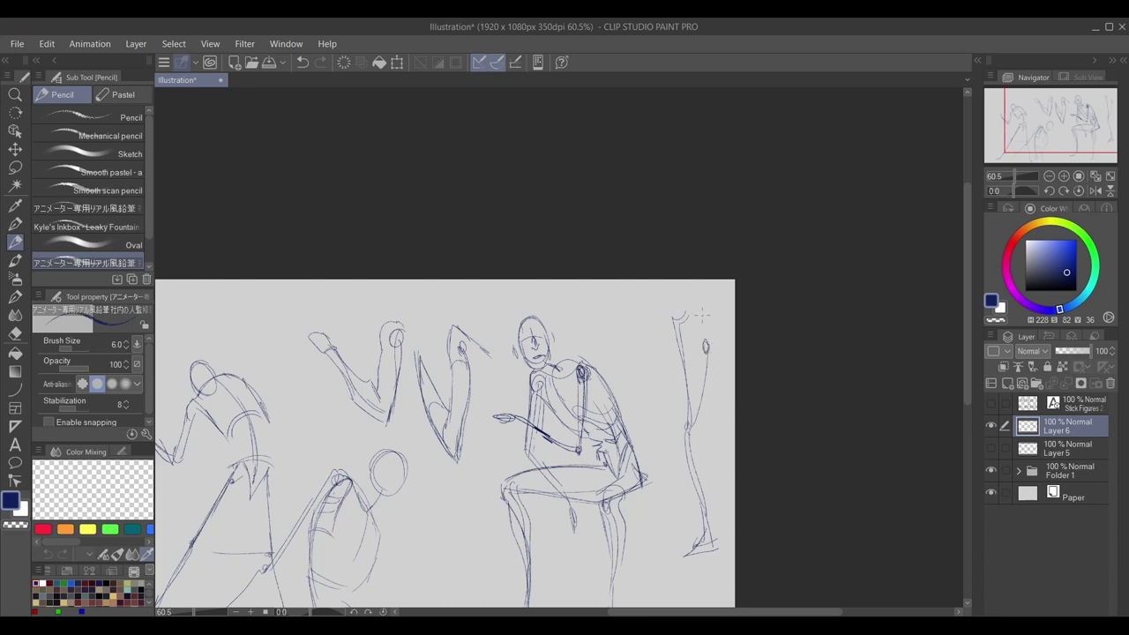
mouse_move(688, 314)
left_mouse_down()
mouse_move(671, 319)
mouse_move(706, 343)
mouse_move(708, 385)
left_mouse_up()
left_click_drag(706, 383, 711, 453)
left_click_drag(712, 353, 720, 492)
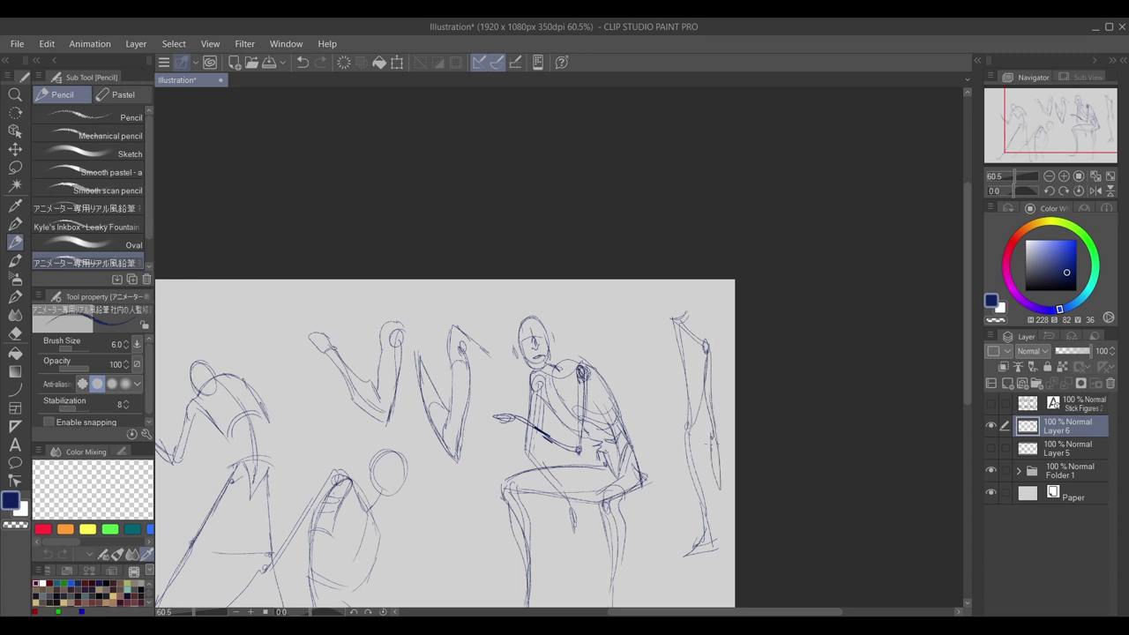
Step: Touch up the side-view leg study's knee and calf, and add second contour lines along the leaning figure's two spread legs
left_click_drag(714, 450, 721, 482)
left_click_drag(701, 387, 711, 392)
left_click_drag(1089, 120, 1072, 130)
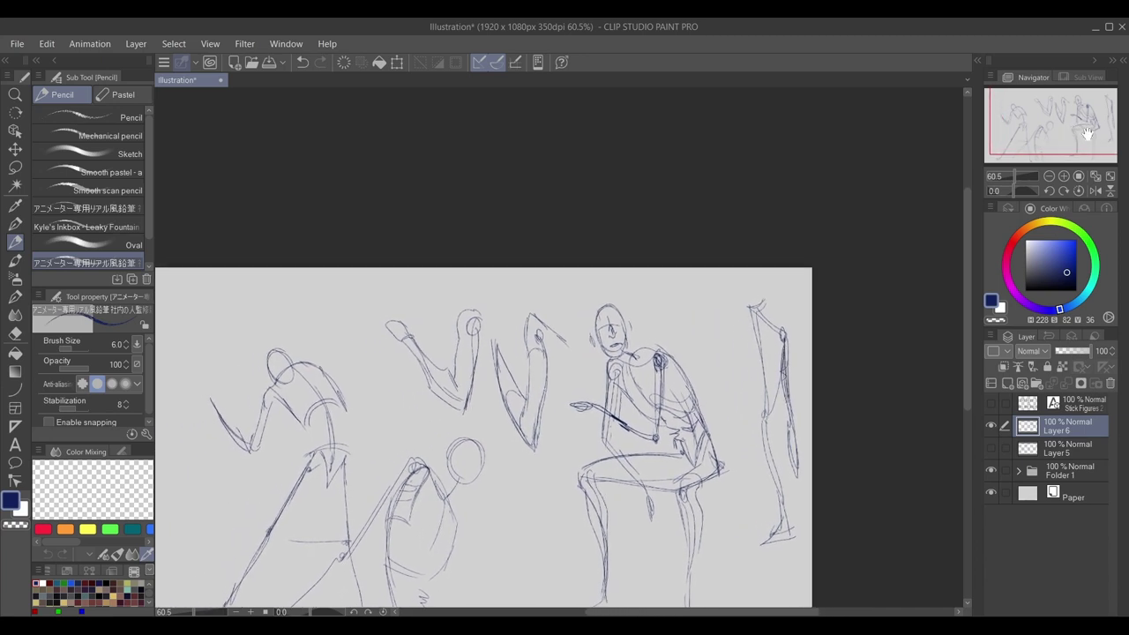
left_click_drag(1088, 134, 1059, 141)
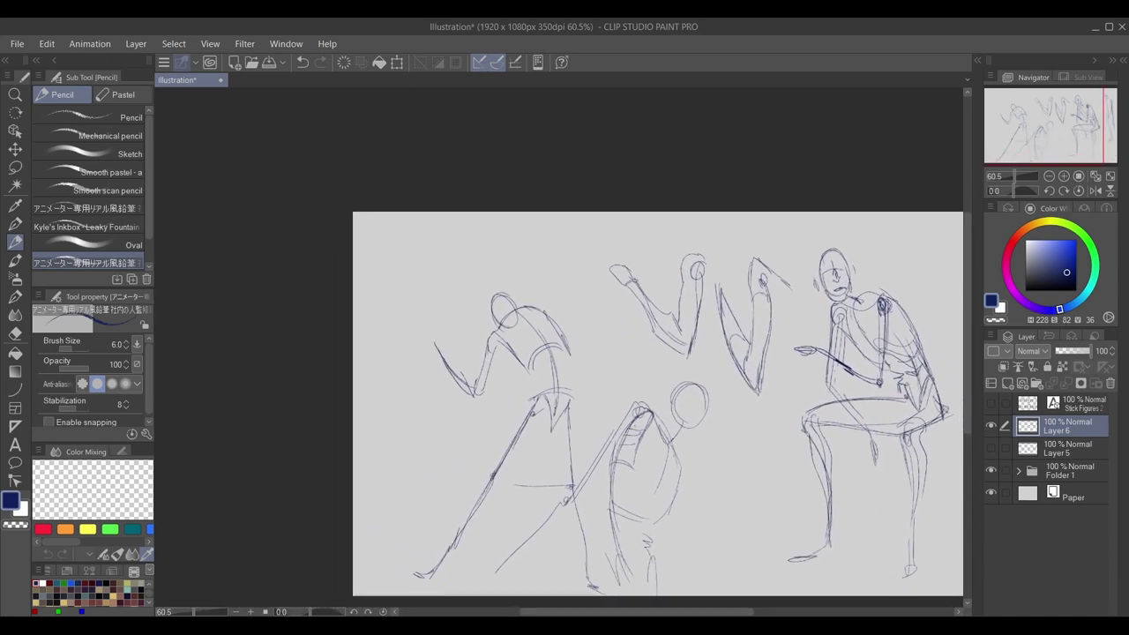
left_click_drag(551, 412, 436, 572)
left_click_drag(568, 403, 572, 434)
left_click_drag(561, 413, 588, 579)
left_click_drag(1071, 136, 1083, 134)
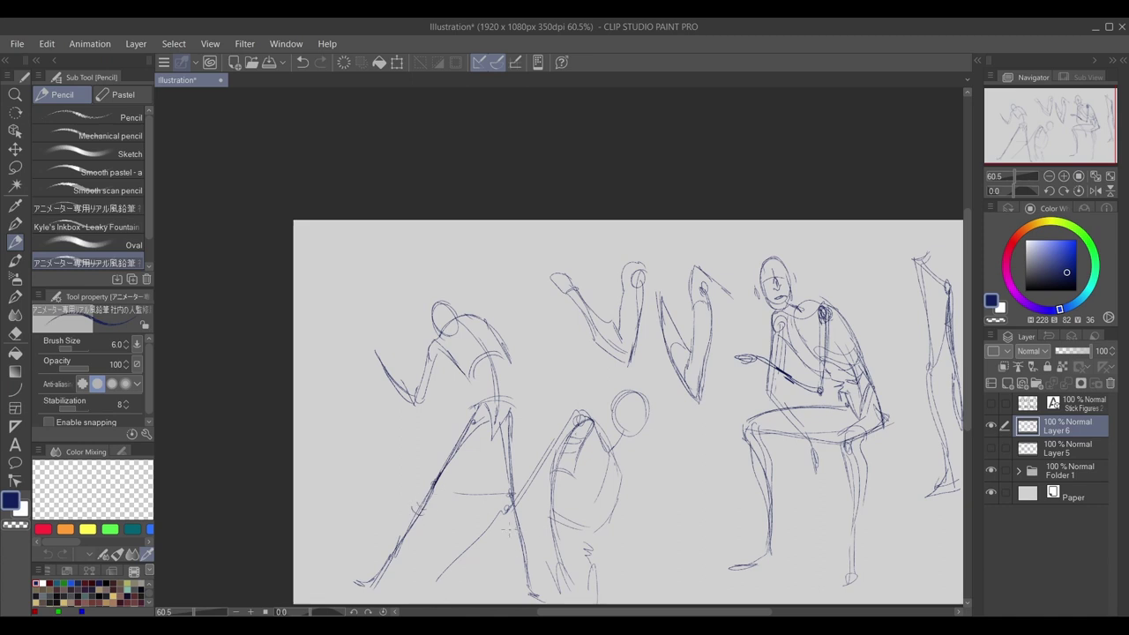
Step: Add cross-contour arcs around the leaning figure's waist and knees, and darken its lower back and side
left_click_drag(509, 522, 529, 532)
left_click_drag(479, 374, 502, 377)
mouse_move(481, 382)
left_mouse_down()
mouse_move(505, 389)
mouse_move(472, 383)
mouse_move(511, 358)
left_mouse_up()
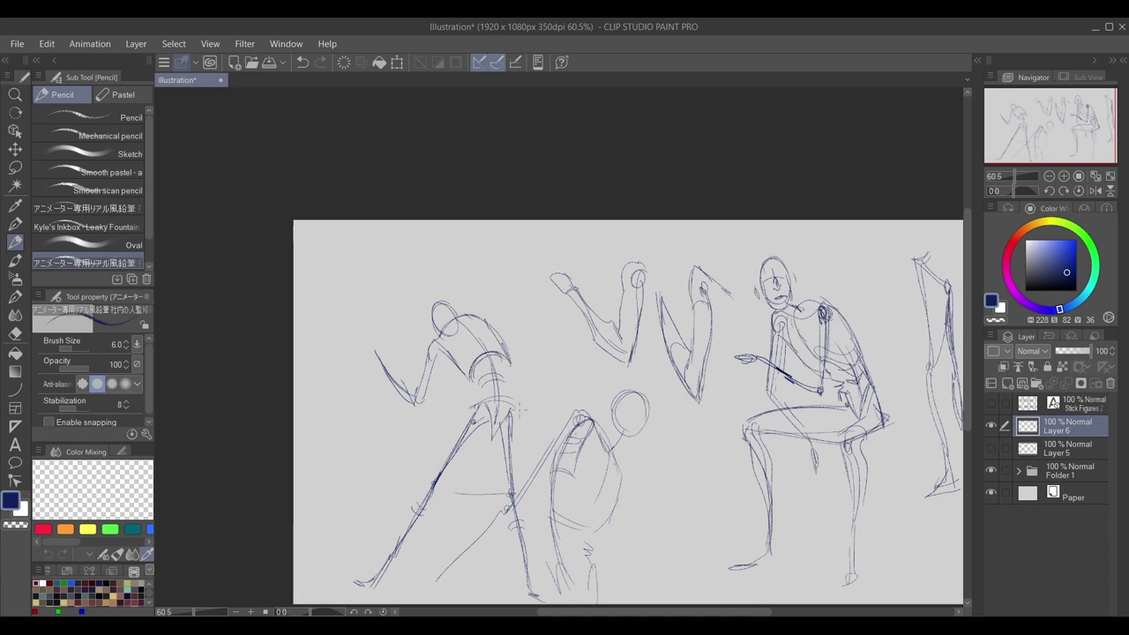
left_click_drag(408, 515, 425, 510)
left_click_drag(405, 526, 421, 520)
left_click_drag(1077, 141, 1102, 146)
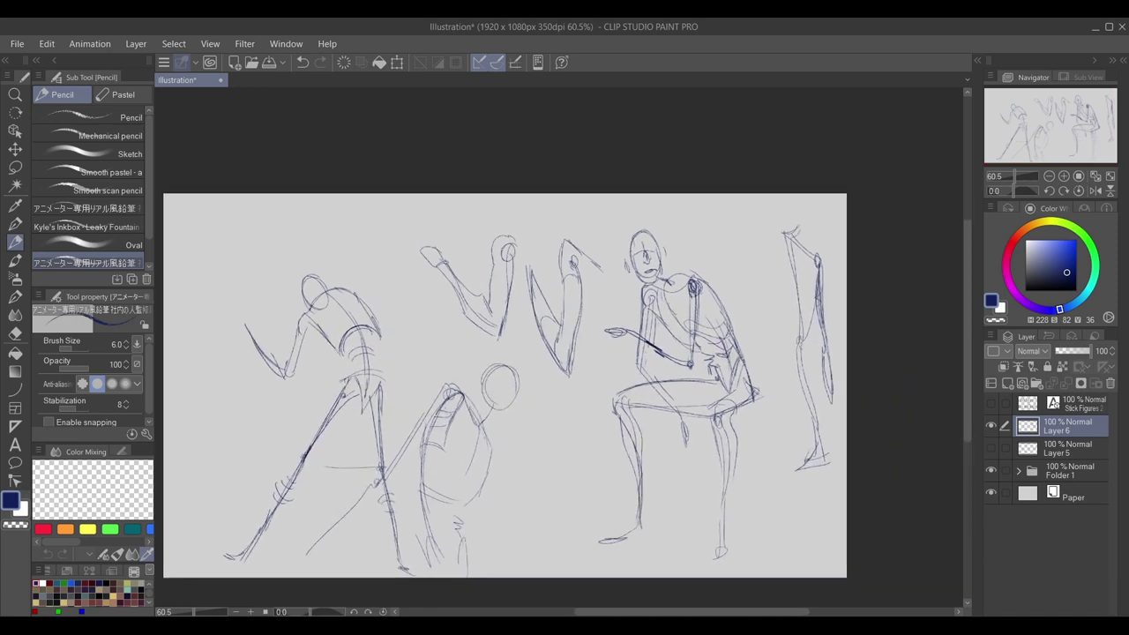
Step: Sketch two small vertical leg studies between the crouching and seated figures, one with joint circles and cross-contours
mouse_move(554, 419)
left_mouse_down()
mouse_move(533, 471)
mouse_move(546, 468)
mouse_move(542, 435)
mouse_move(554, 433)
left_mouse_up()
mouse_move(540, 478)
left_mouse_down()
mouse_move(532, 510)
mouse_move(534, 484)
left_mouse_up()
mouse_move(530, 477)
left_mouse_down()
mouse_move(538, 551)
mouse_move(541, 501)
left_mouse_up()
left_click_drag(541, 513, 543, 565)
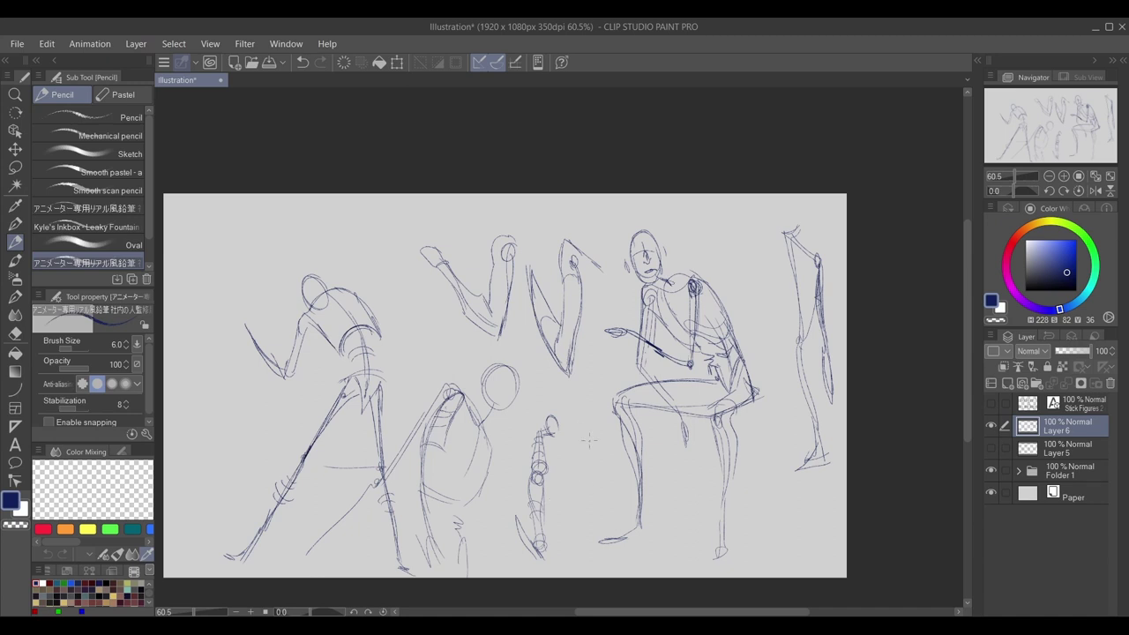
left_click_drag(582, 417, 578, 558)
Step: Give the leaning figure a raised hand and firm up its head, chest arcs, waist and bent arm
mouse_move(247, 336)
left_mouse_down()
mouse_move(256, 321)
mouse_move(238, 314)
mouse_move(243, 336)
mouse_move(233, 326)
mouse_move(251, 330)
left_mouse_up()
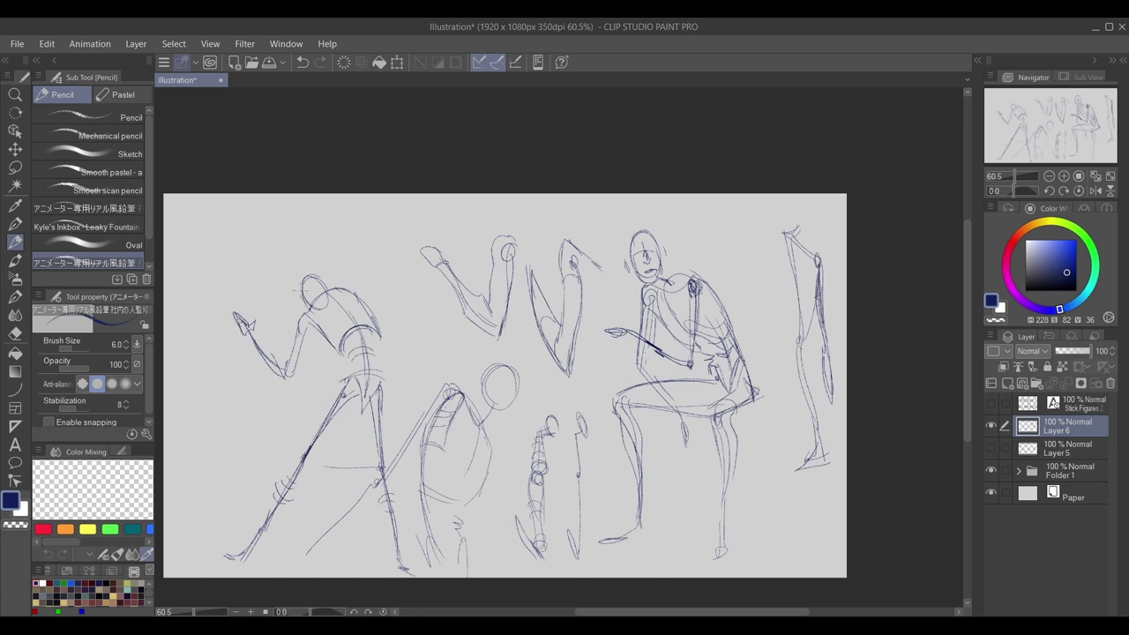
left_click_drag(319, 279, 327, 284)
mouse_move(338, 356)
left_mouse_down()
mouse_move(355, 379)
mouse_move(378, 381)
left_mouse_up()
mouse_move(381, 334)
left_mouse_down()
mouse_move(378, 360)
mouse_move(339, 396)
left_mouse_up()
mouse_move(318, 332)
left_mouse_down()
mouse_move(352, 308)
mouse_move(367, 313)
left_mouse_up()
mouse_move(321, 330)
left_mouse_down()
mouse_move(359, 309)
mouse_move(356, 327)
left_mouse_up()
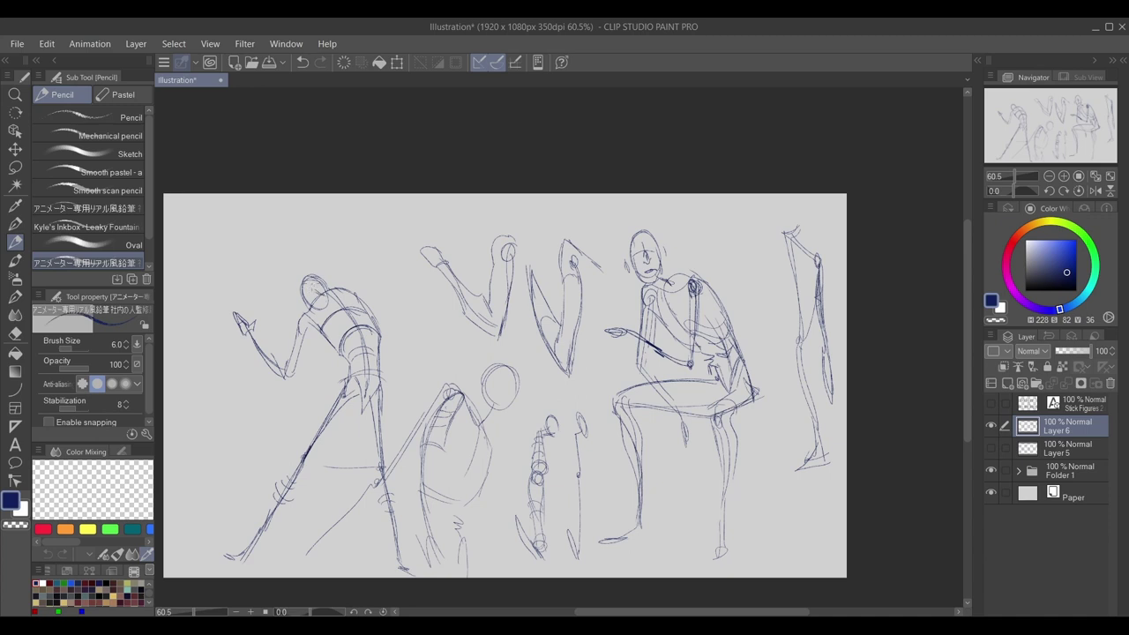
left_click_drag(303, 278, 298, 303)
mouse_move(285, 383)
left_mouse_down()
mouse_move(310, 331)
mouse_move(343, 345)
left_mouse_up()
Step: Sketch a new figure near the canvas's left edge with an oval head, spine, shoulder arc and torso sides
left_click_drag(1066, 121, 1056, 108)
mouse_move(235, 420)
left_mouse_down()
mouse_move(261, 419)
mouse_move(248, 433)
left_mouse_up()
mouse_move(242, 442)
left_mouse_down()
mouse_move(281, 434)
mouse_move(270, 501)
left_mouse_up()
mouse_move(235, 452)
left_mouse_down()
mouse_move(242, 490)
mouse_move(261, 496)
mouse_move(284, 462)
left_mouse_up()
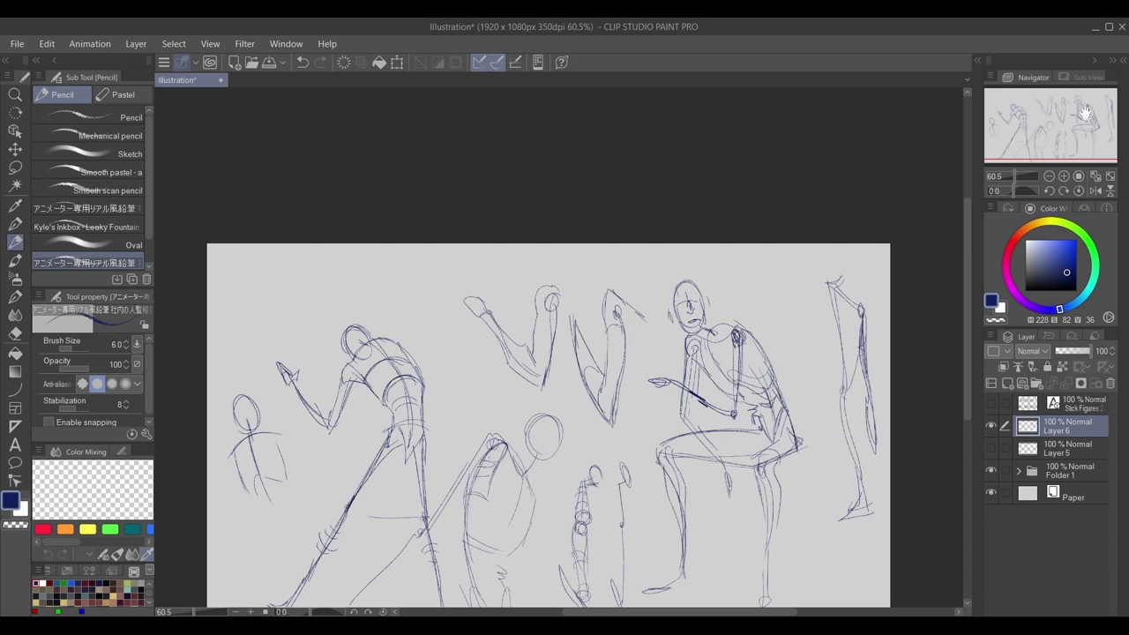
left_click_drag(1087, 113, 1082, 131)
mouse_move(287, 394)
left_mouse_down()
mouse_move(310, 430)
mouse_move(330, 434)
left_mouse_up()
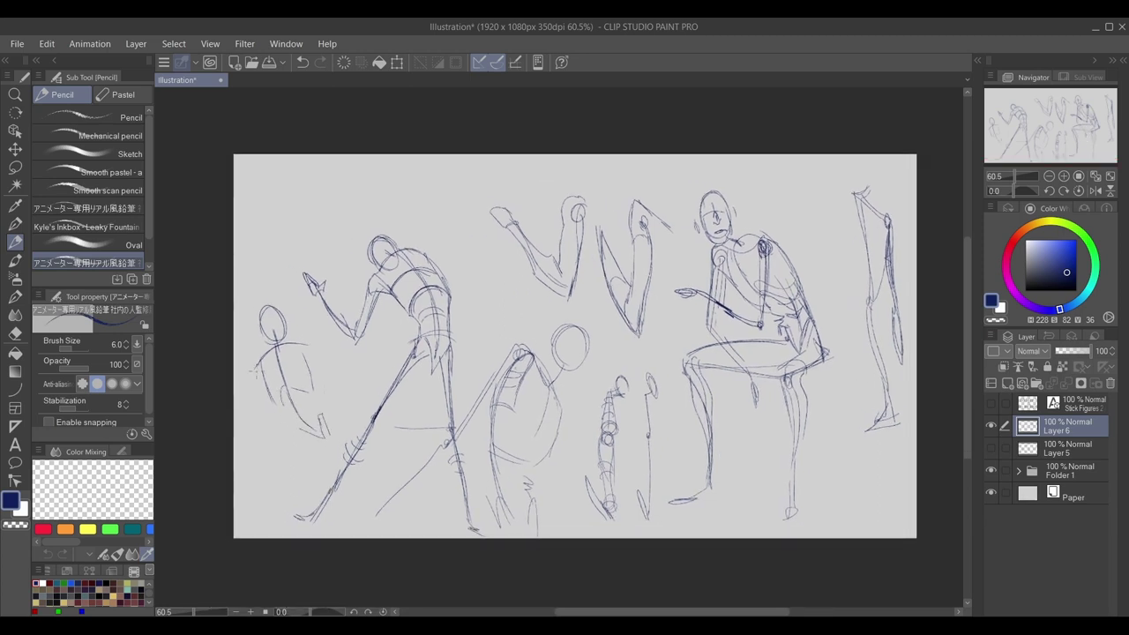
Step: Draw the left-edge figure's long supporting arm and its other arm bending up to a circled joint
left_click_drag(261, 362, 247, 438)
mouse_move(253, 395)
left_mouse_down()
mouse_move(246, 436)
mouse_move(253, 427)
left_mouse_up()
mouse_move(317, 379)
left_mouse_down()
mouse_move(239, 436)
mouse_move(265, 436)
mouse_move(247, 404)
mouse_move(234, 515)
left_mouse_up()
mouse_move(305, 345)
left_mouse_down()
mouse_move(341, 390)
mouse_move(254, 434)
left_mouse_up()
mouse_move(335, 383)
left_mouse_down()
mouse_move(347, 399)
mouse_move(380, 355)
left_mouse_up()
left_click_drag(374, 357, 374, 363)
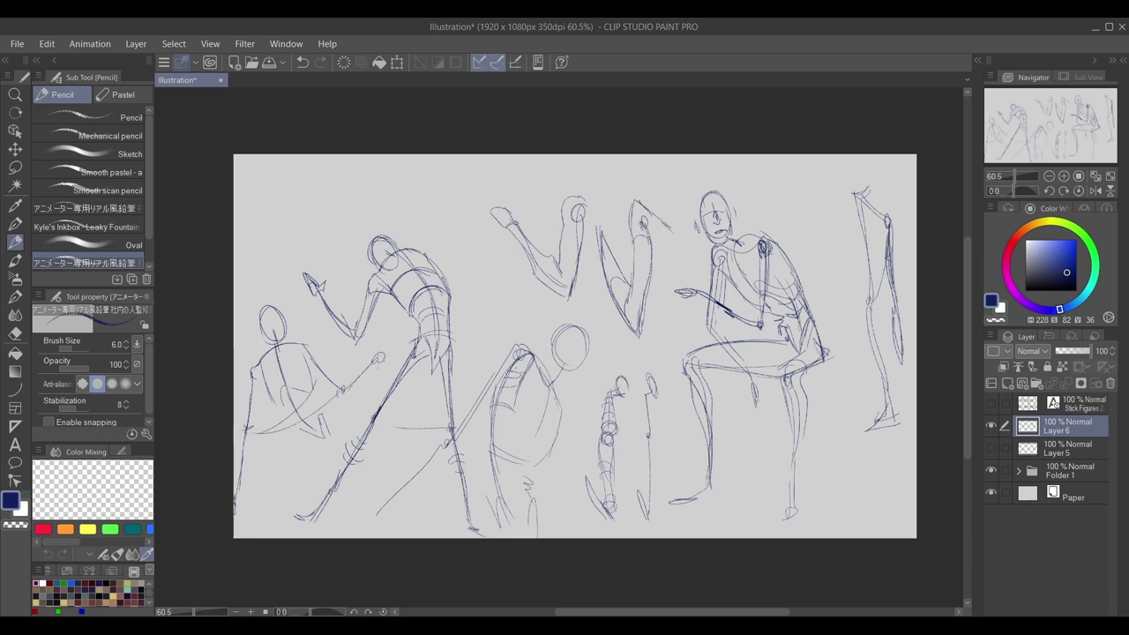
Step: Add the left-edge figure's lower hand strokes and the raised leg lines running up to and down from the knee
mouse_move(302, 441)
left_mouse_down()
mouse_move(318, 436)
mouse_move(312, 451)
left_mouse_up()
mouse_move(311, 455)
left_mouse_down()
mouse_move(350, 428)
mouse_move(325, 429)
left_mouse_up()
left_click_drag(328, 424, 349, 380)
mouse_move(372, 362)
left_mouse_down()
mouse_move(361, 397)
mouse_move(345, 427)
left_mouse_up()
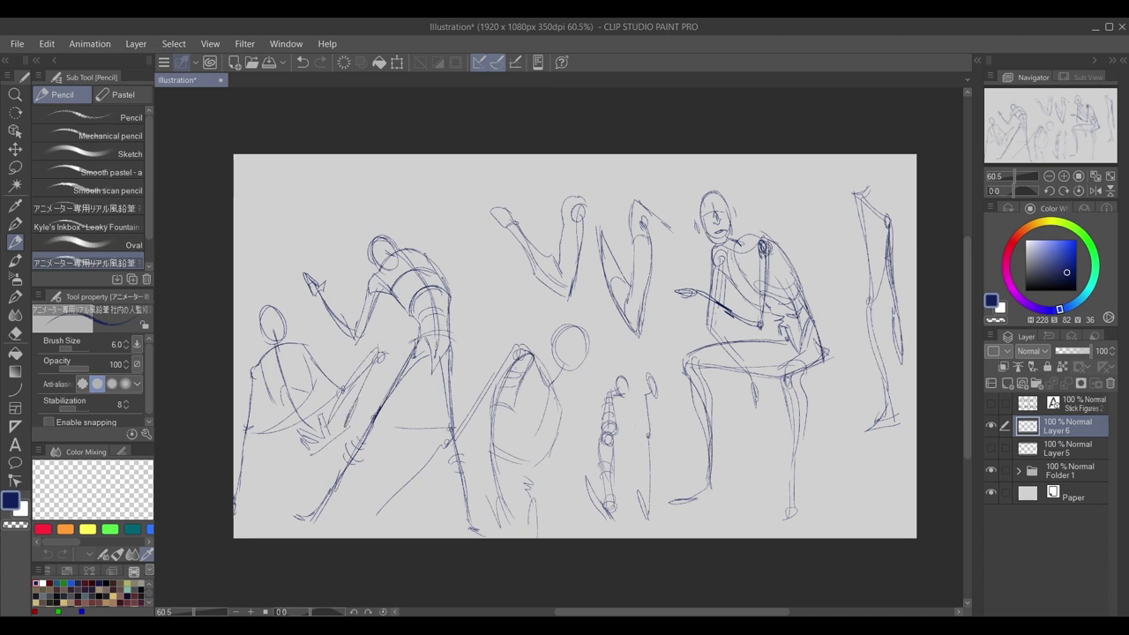
left_click_drag(377, 348, 379, 446)
Step: Sketch a hanging arm study beside the leaning figure, with a side arc, cross-contours and outer contours
mouse_move(504, 312)
left_mouse_down()
mouse_move(471, 233)
mouse_move(476, 333)
left_mouse_up()
mouse_move(466, 266)
left_mouse_down()
mouse_move(480, 261)
mouse_move(482, 285)
mouse_move(469, 362)
left_mouse_up()
left_click_drag(481, 336, 465, 370)
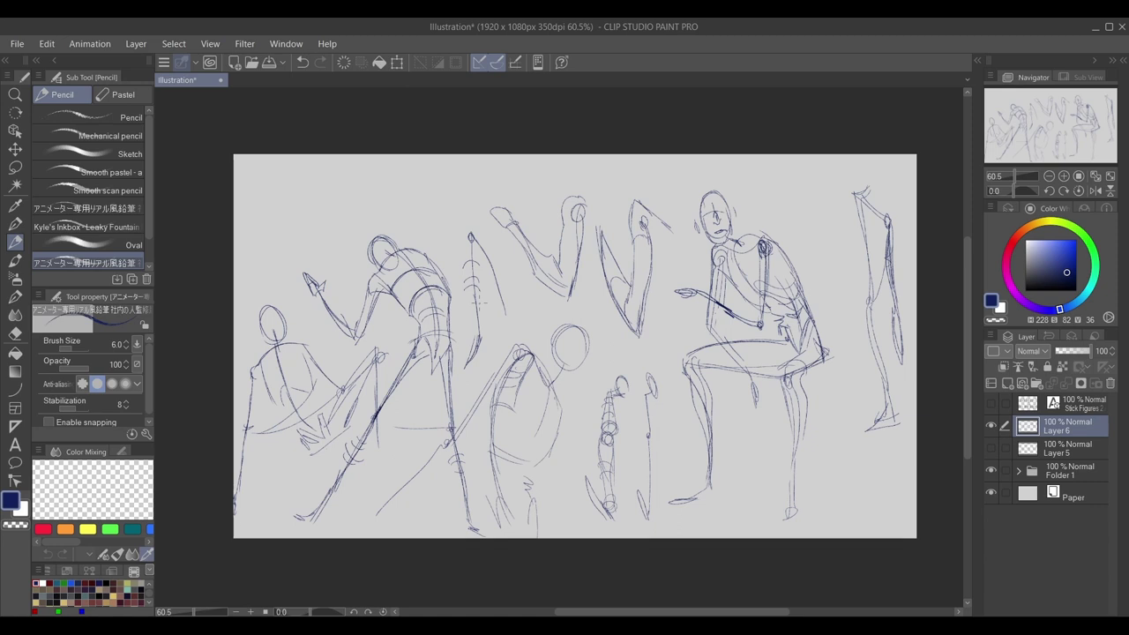
mouse_move(471, 234)
left_mouse_down()
mouse_move(460, 245)
mouse_move(473, 339)
left_mouse_up()
left_click_drag(474, 244, 480, 325)
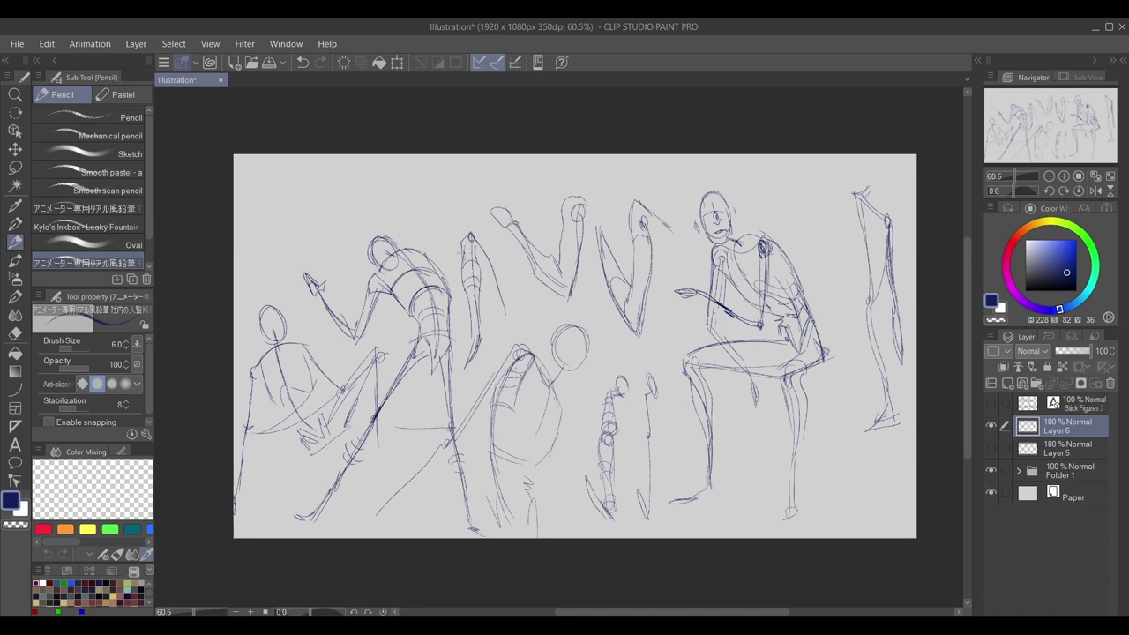
Step: Darken the hanging arm study's forearm and hand, add a curved second limb beside it, and touch up the lower-middle figure
left_click_drag(463, 252, 466, 252)
mouse_move(477, 310)
left_mouse_down()
mouse_move(489, 336)
mouse_move(465, 375)
left_mouse_up()
left_click_drag(482, 346, 468, 372)
mouse_move(463, 252)
left_mouse_down()
mouse_move(478, 251)
mouse_move(478, 311)
mouse_move(480, 297)
mouse_move(503, 309)
left_mouse_up()
mouse_move(490, 266)
left_mouse_down()
mouse_move(508, 314)
mouse_move(484, 320)
left_mouse_up()
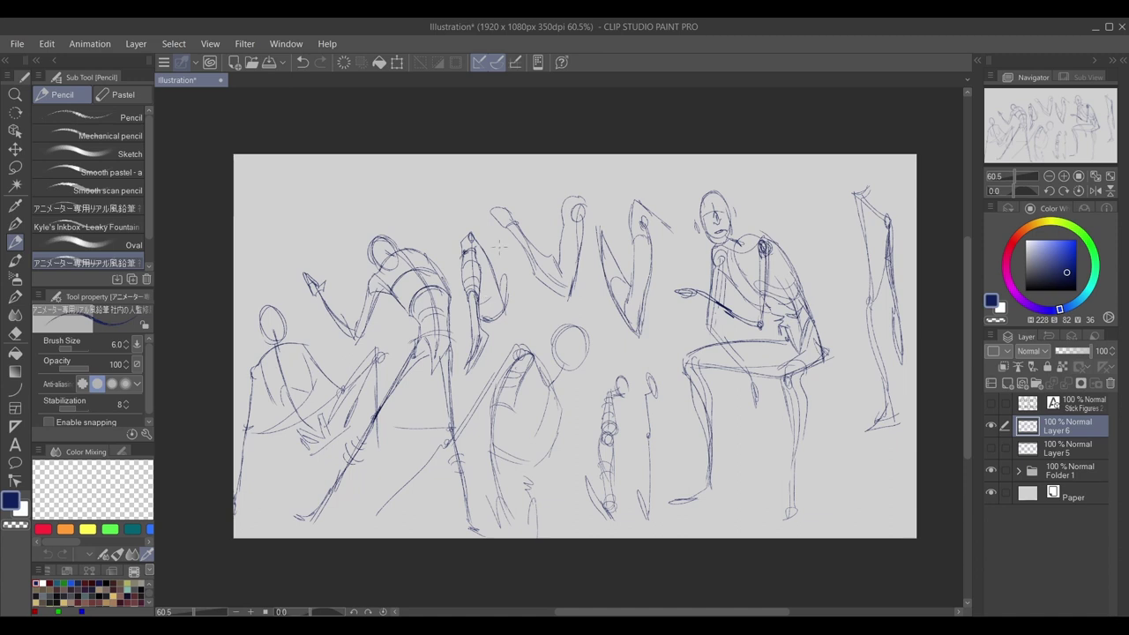
mouse_move(1080, 118)
left_mouse_down()
mouse_move(1108, 120)
mouse_move(1097, 123)
left_mouse_up()
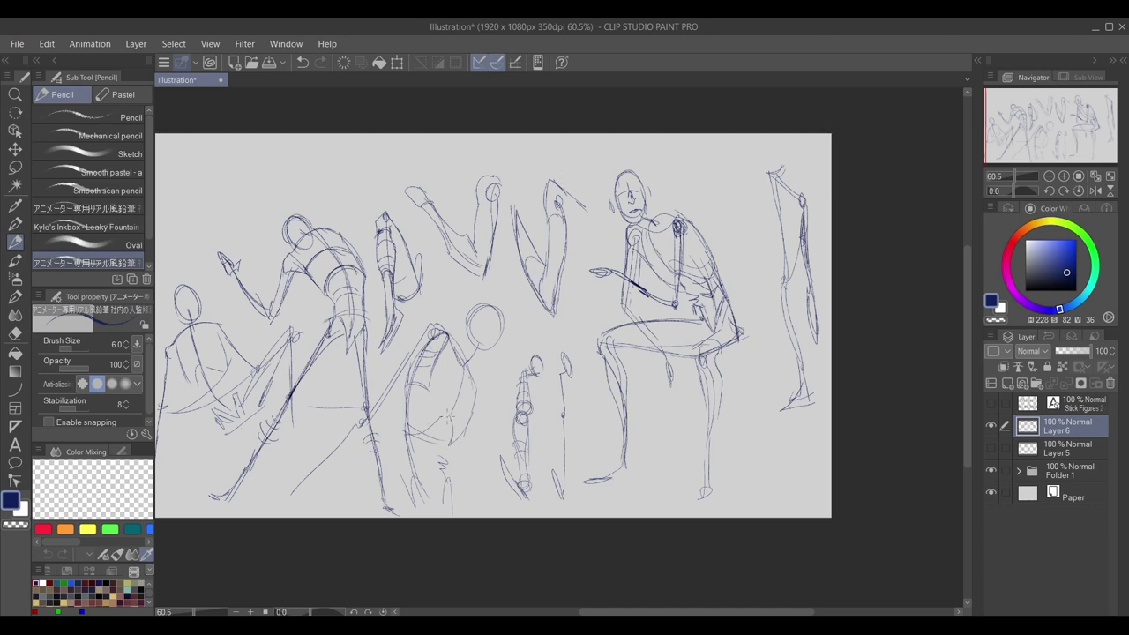
left_click_drag(448, 450, 453, 475)
Step: Hide Layer 6 and add a new blank raster layer above it
left_click_drag(1088, 116, 1096, 122)
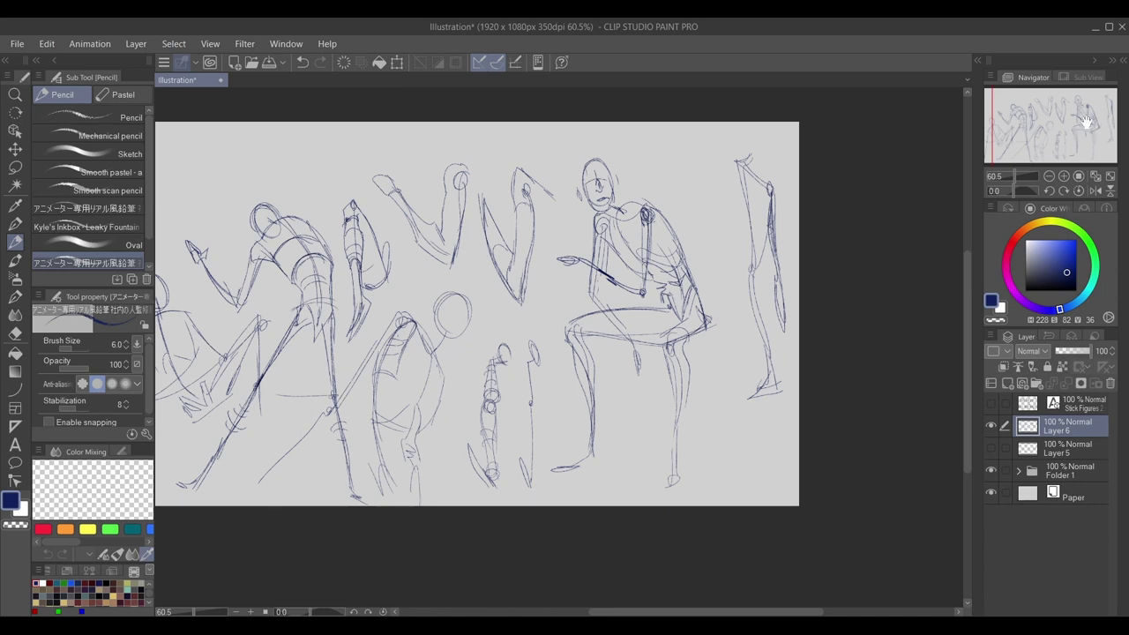
left_click(991, 427)
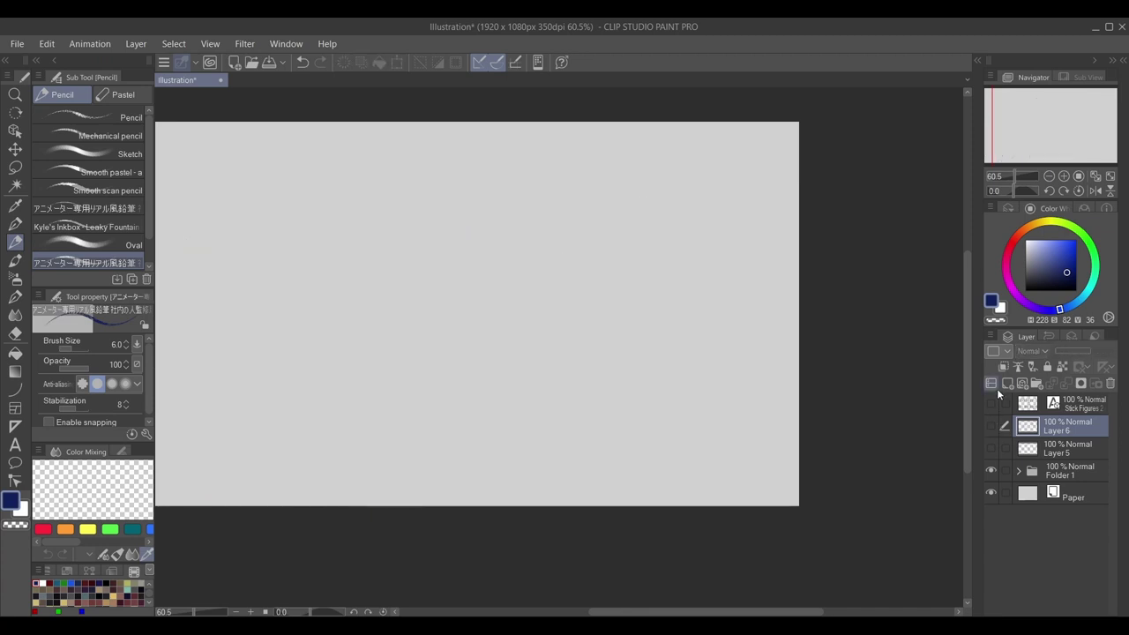
left_click(992, 383)
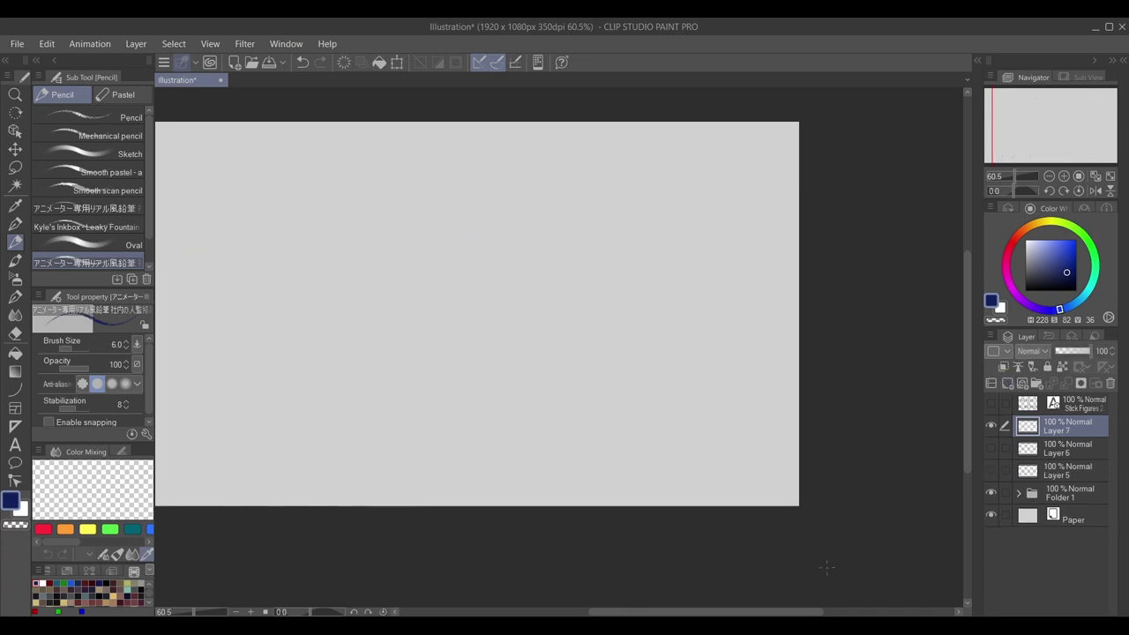
Step: Rough in a standing front-view figure with an oval head, curved spine, shoulder line, pelvis, legs and hanging arms
mouse_move(537, 191)
left_mouse_down()
mouse_move(526, 185)
mouse_move(556, 232)
mouse_move(539, 265)
mouse_move(540, 300)
left_mouse_up()
mouse_move(533, 224)
left_mouse_down()
mouse_move(535, 320)
mouse_move(556, 292)
mouse_move(527, 370)
mouse_move(529, 419)
left_mouse_up()
left_click_drag(550, 309, 563, 418)
left_click_drag(508, 237, 498, 360)
left_click_drag(558, 234, 573, 351)
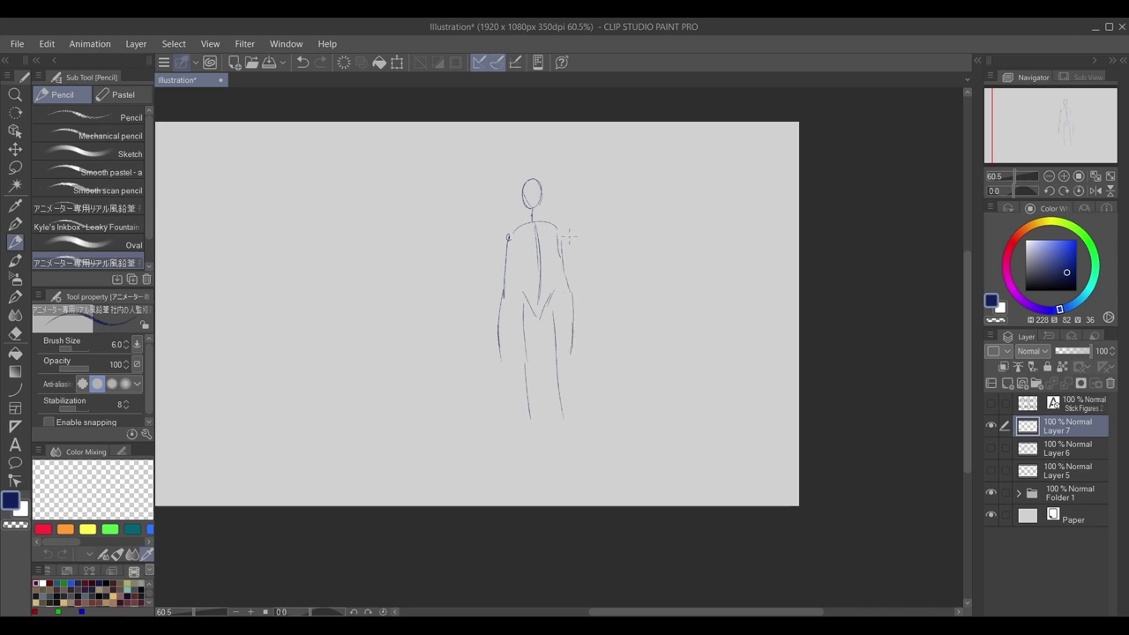
Step: Strengthen the standing figure's head and legs, add simple feet, and extend the arms into tapering hands
left_click_drag(530, 180, 527, 204)
mouse_move(528, 304)
left_mouse_down()
mouse_move(532, 428)
mouse_move(554, 360)
mouse_move(571, 416)
left_mouse_up()
left_click_drag(498, 324, 507, 383)
mouse_move(511, 372)
left_mouse_down()
mouse_move(515, 323)
mouse_move(566, 374)
mouse_move(558, 316)
left_mouse_up()
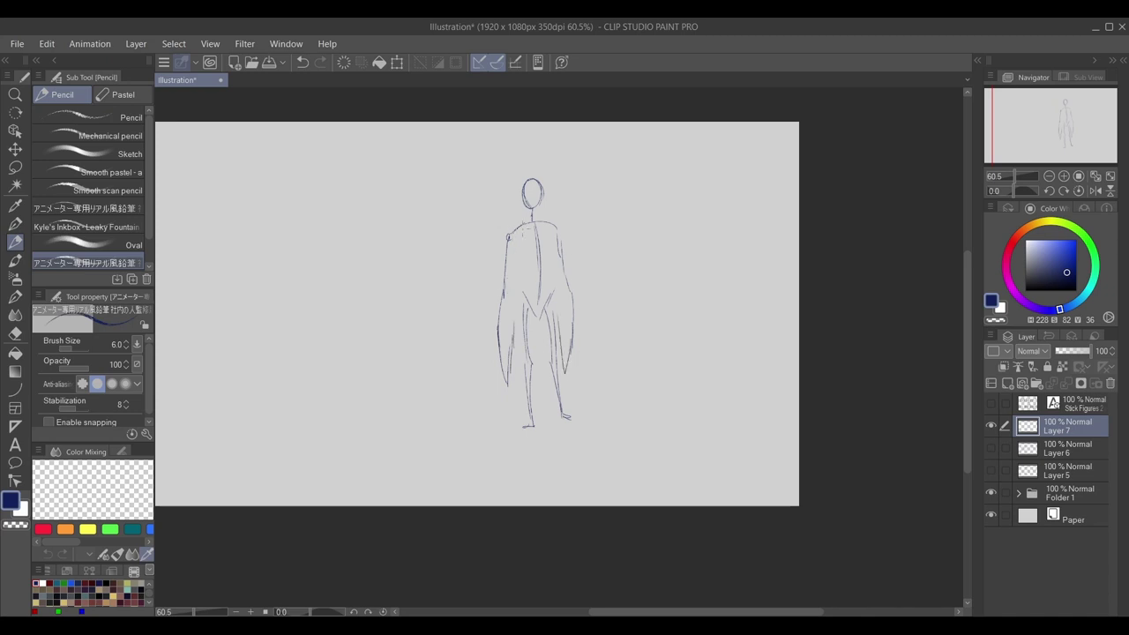
Step: Add face guidelines, torso sides, inner-leg contours and a rib cage arc to the standing figure
mouse_move(523, 193)
left_mouse_down()
mouse_move(544, 194)
mouse_move(534, 204)
left_mouse_up()
mouse_move(519, 245)
left_mouse_down()
mouse_move(524, 266)
mouse_move(554, 271)
mouse_move(525, 297)
mouse_move(548, 297)
mouse_move(523, 314)
mouse_move(530, 360)
left_mouse_up()
left_click_drag(555, 318, 544, 360)
left_click_drag(557, 289, 554, 343)
left_click_drag(528, 270, 551, 265)
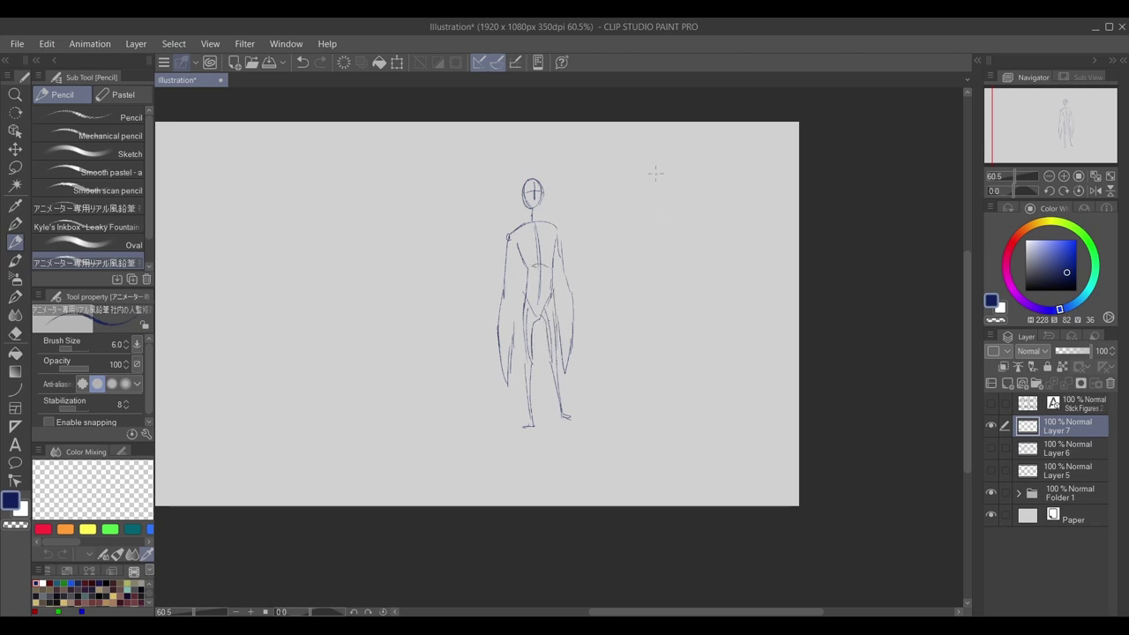
Step: Start a running figure beside the standing one with a tilted head, shoulder arc and spine, and mark the standing figure's hip line
mouse_move(631, 184)
left_mouse_down()
mouse_move(637, 210)
mouse_move(637, 181)
mouse_move(619, 195)
mouse_move(642, 193)
mouse_move(674, 211)
left_mouse_up()
left_click_drag(512, 299, 560, 294)
mouse_move(502, 390)
left_mouse_down()
mouse_move(535, 386)
mouse_move(522, 386)
left_mouse_up()
left_click_drag(653, 227, 673, 253)
left_click_drag(670, 257, 687, 249)
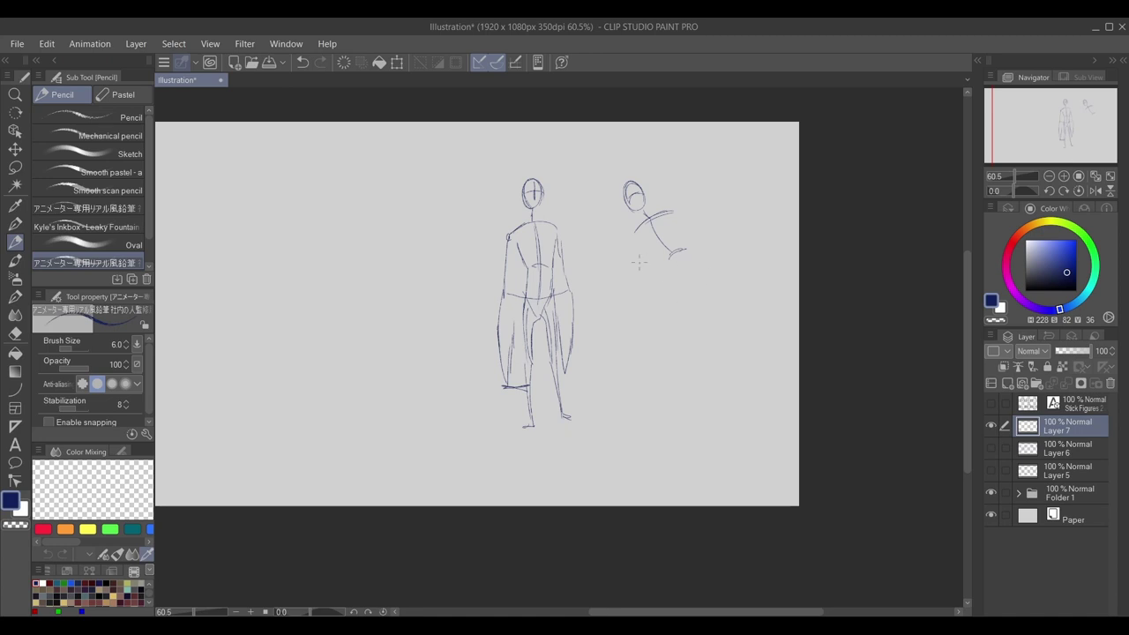
left_click_drag(539, 274, 541, 275)
key("ctrl+z")
Step: Sketch the running figure's torso side, pelvis and front thigh, and add small chest and knee marks to the standing figure
left_click_drag(661, 261, 686, 289)
mouse_move(680, 234)
left_mouse_down()
mouse_move(710, 283)
mouse_move(700, 301)
left_mouse_up()
mouse_move(706, 296)
left_mouse_down()
mouse_move(704, 263)
mouse_move(686, 300)
left_mouse_up()
mouse_move(679, 284)
left_mouse_down()
mouse_move(680, 258)
mouse_move(646, 323)
left_mouse_up()
left_click_drag(527, 350, 536, 364)
left_click_drag(536, 242, 553, 241)
Step: Draw the running figure's bent front leg, long trailing back leg, chest contour and outstretched rear arm
mouse_move(639, 326)
left_mouse_down()
mouse_move(628, 382)
mouse_move(616, 392)
mouse_move(597, 375)
mouse_move(621, 400)
mouse_move(712, 298)
mouse_move(733, 331)
left_mouse_up()
mouse_move(705, 290)
left_mouse_down()
mouse_move(735, 344)
mouse_move(748, 339)
mouse_move(778, 372)
mouse_move(780, 404)
left_mouse_up()
left_click_drag(648, 224, 690, 277)
mouse_move(674, 209)
left_mouse_down()
mouse_move(740, 190)
mouse_move(794, 201)
left_mouse_up()
Step: Mark the running figure's elbow joint, add its second bent arm, and draw long arcs sweeping back from the shoulder
left_click_drag(1076, 118, 1089, 114)
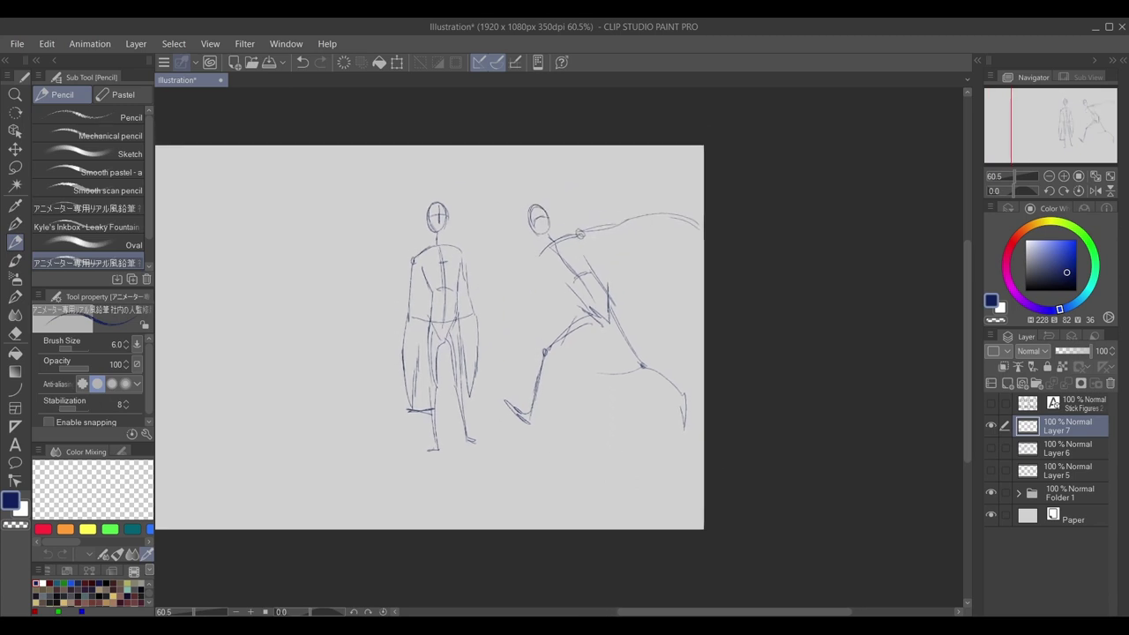
mouse_move(655, 217)
left_mouse_down()
mouse_move(627, 275)
mouse_move(656, 215)
left_mouse_up()
mouse_move(587, 231)
left_mouse_down()
mouse_move(672, 210)
mouse_move(659, 212)
mouse_move(704, 224)
left_mouse_up()
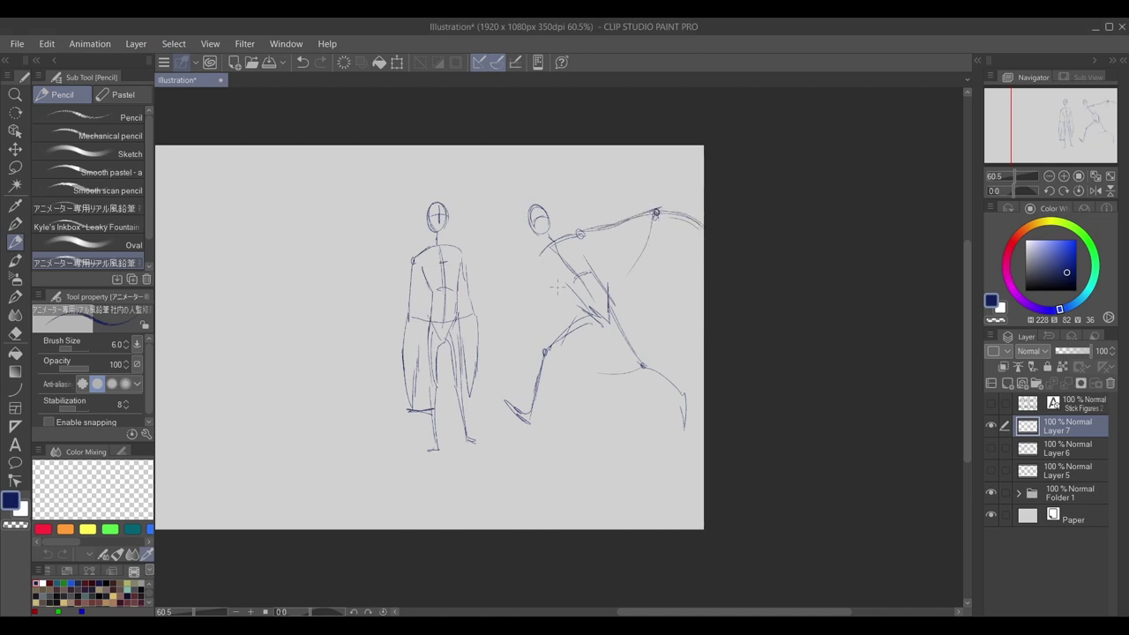
mouse_move(542, 263)
left_mouse_down()
mouse_move(576, 284)
mouse_move(539, 263)
mouse_move(550, 271)
mouse_move(635, 232)
left_mouse_up()
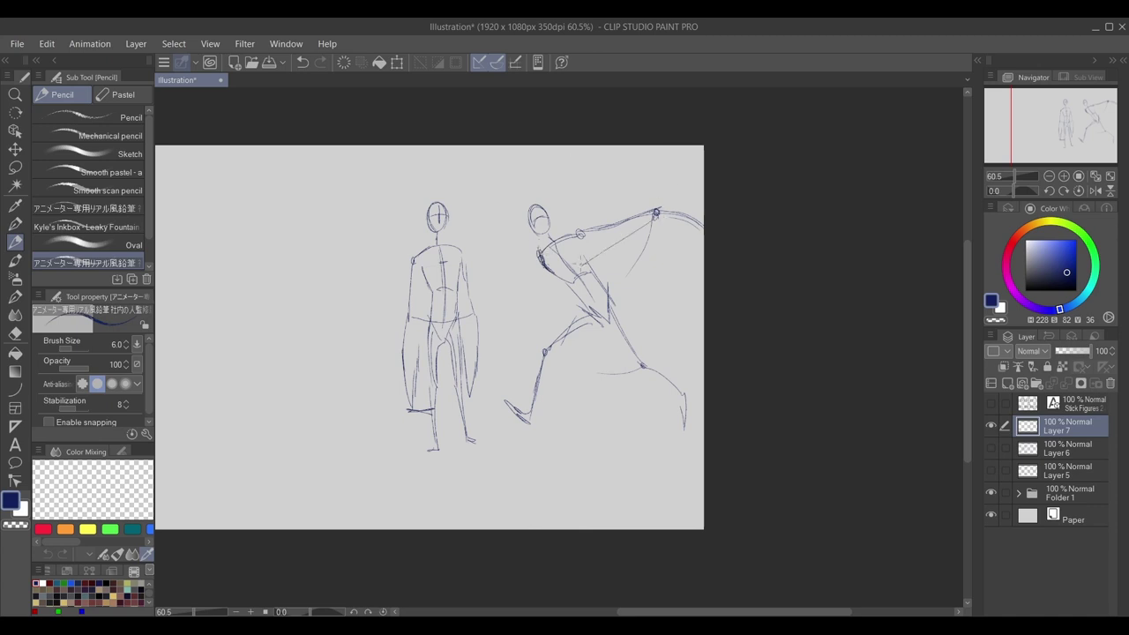
mouse_move(566, 262)
left_mouse_down()
mouse_move(614, 262)
mouse_move(653, 292)
mouse_move(608, 285)
mouse_move(658, 298)
mouse_move(615, 282)
left_mouse_up()
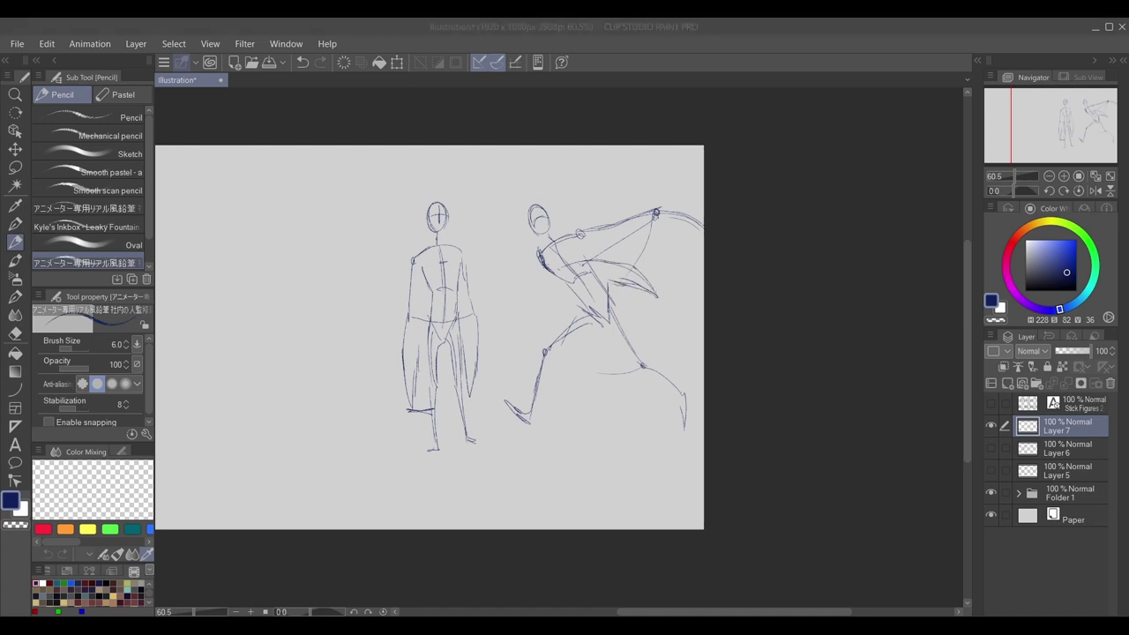
mouse_move(582, 240)
left_mouse_down()
mouse_move(684, 256)
mouse_move(727, 277)
left_mouse_up()
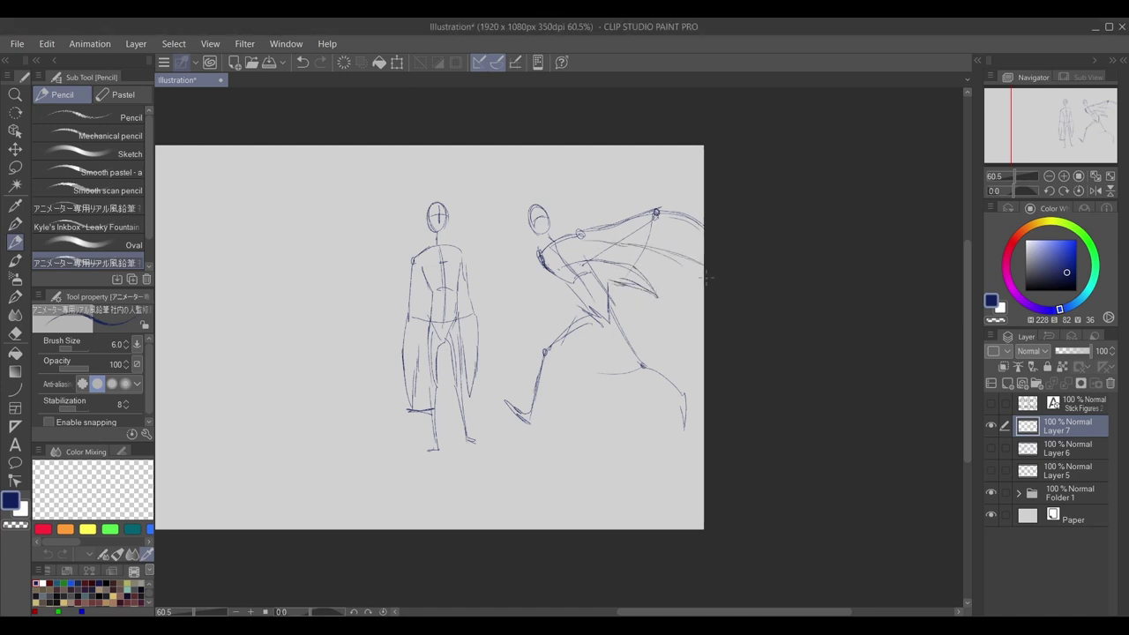
Step: Thicken the running figure's back leg and foot, outline its waist and pelvis, and erase the stray chest lines
left_click_drag(596, 326, 639, 369)
mouse_move(614, 300)
left_mouse_down()
mouse_move(637, 356)
mouse_move(699, 408)
mouse_move(696, 434)
mouse_move(688, 409)
mouse_move(646, 369)
left_mouse_up()
mouse_move(575, 295)
left_mouse_down()
mouse_move(605, 286)
mouse_move(582, 296)
left_mouse_up()
left_click_drag(582, 293, 584, 314)
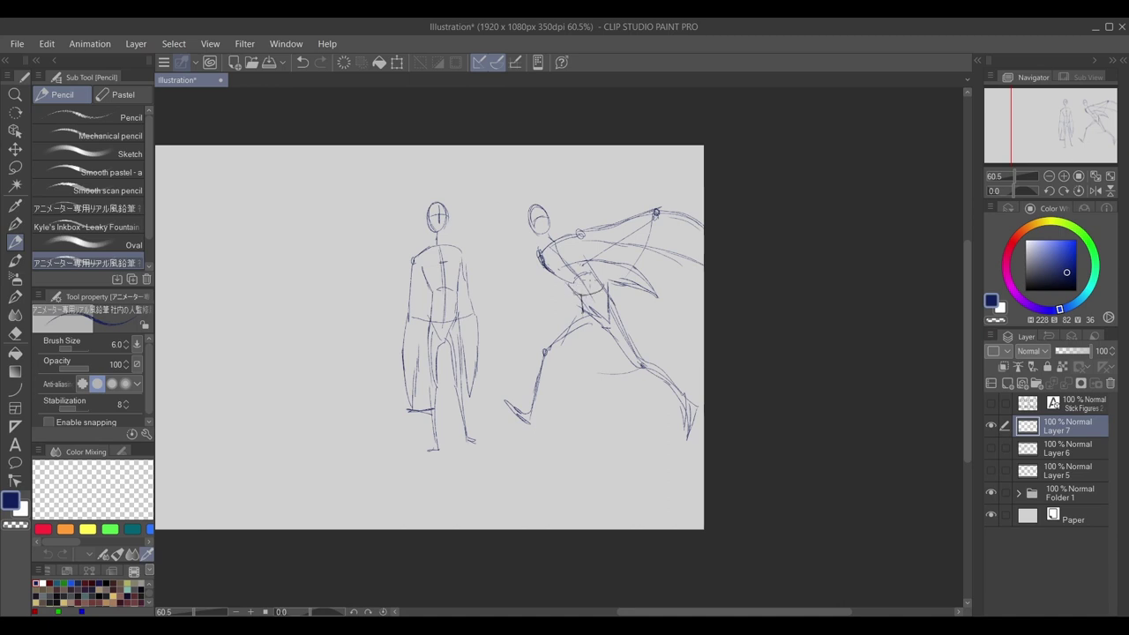
key("e")
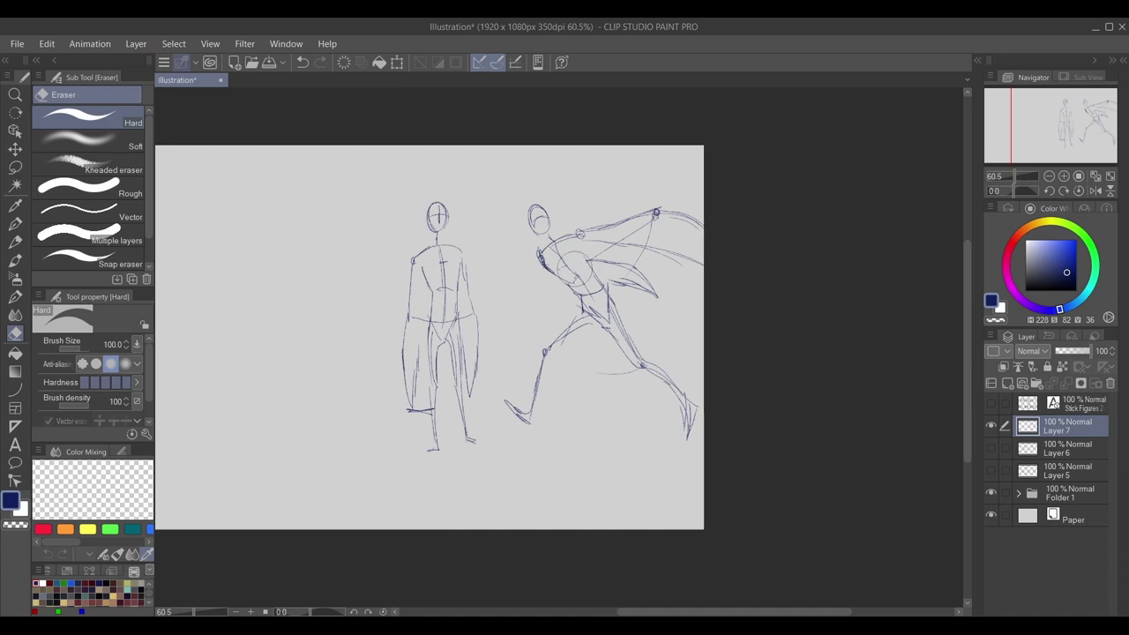
key("p")
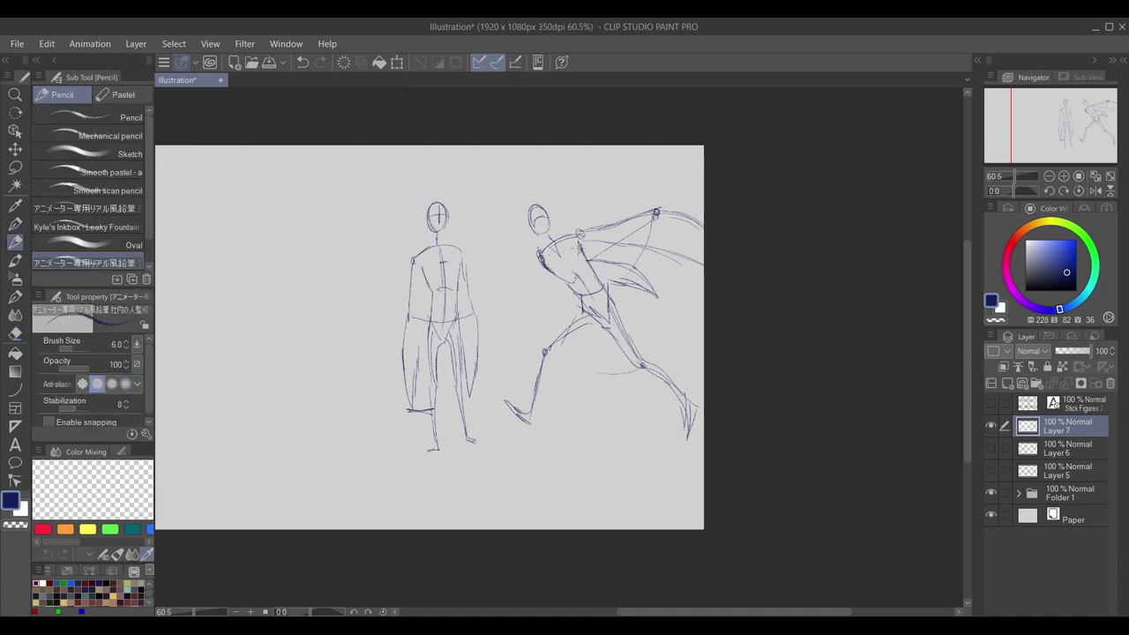
Step: Detail the running figure's head with a brow band and squared jaw, and add contours to its front thigh
mouse_move(535, 206)
left_mouse_down()
mouse_move(534, 236)
mouse_move(545, 234)
mouse_move(536, 205)
mouse_move(549, 235)
mouse_move(540, 212)
mouse_move(534, 233)
mouse_move(549, 221)
mouse_move(554, 262)
mouse_move(597, 313)
mouse_move(553, 349)
left_mouse_up()
key("e")
key("p")
key("p")
left_click_drag(584, 314, 556, 338)
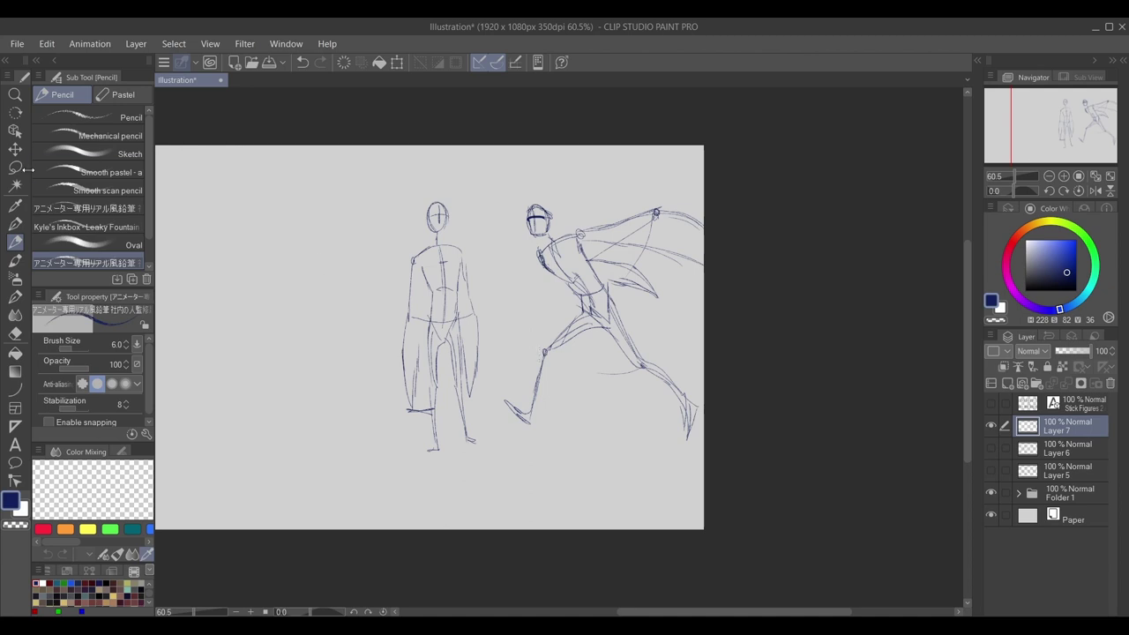
Step: Lasso the running figure's trailing lower leg, shift it slightly closer to the body with a transform, and deselect
key("m")
mouse_move(624, 346)
left_mouse_down()
mouse_move(690, 349)
mouse_move(628, 346)
left_mouse_up()
key("ctrl+t")
left_click_drag(688, 423, 689, 423)
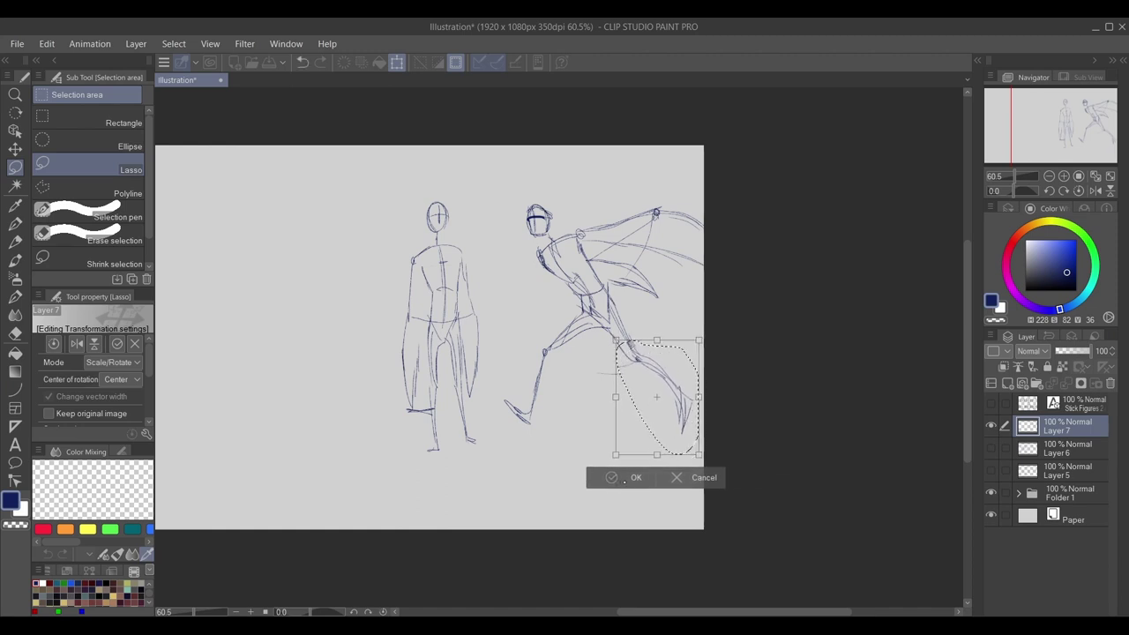
left_click(625, 478)
left_click(533, 480)
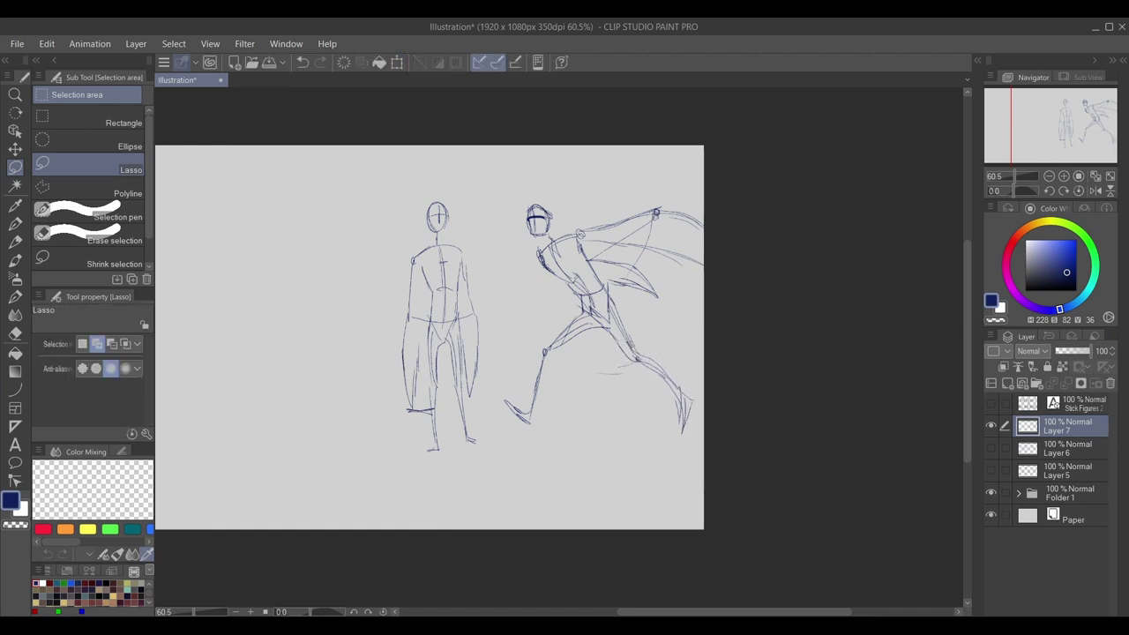
Step: Erase both of the running figure's feet and redraw them with bold G-pen strokes
key("e")
left_click_drag(508, 405, 543, 438)
mouse_move(693, 408)
left_mouse_down()
mouse_move(682, 383)
mouse_move(663, 380)
left_mouse_up()
key("p")
left_click_drag(517, 404, 527, 415)
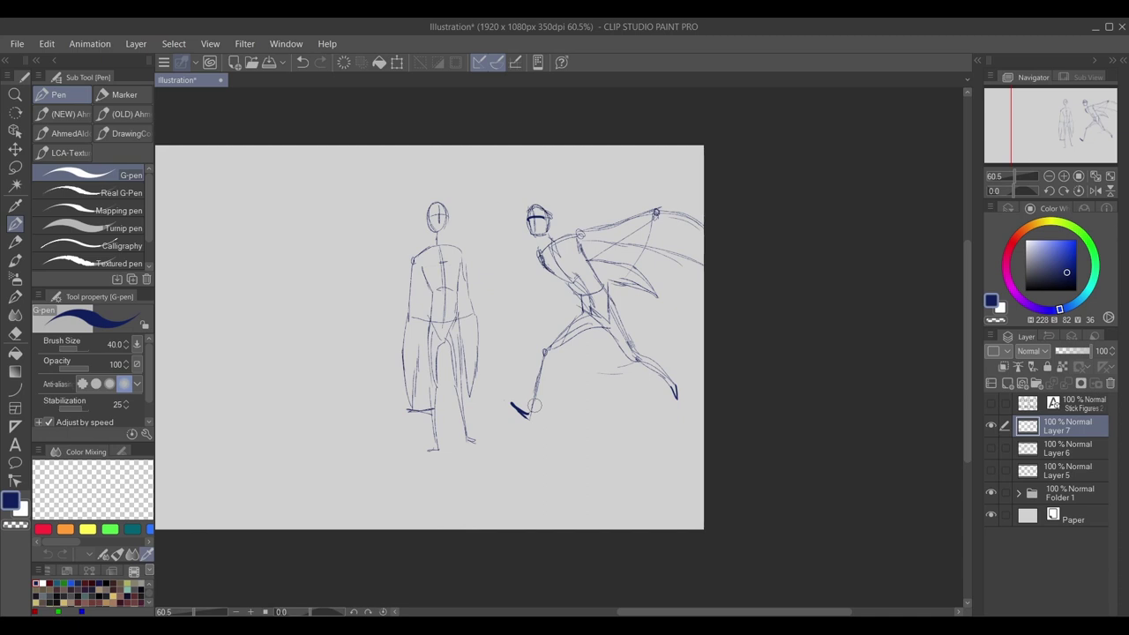
Step: Shift both figures left with a transform and extend the running figure's clipped cape lines with the pencil
key("ctrl+t")
left_click_drag(646, 371, 567, 376)
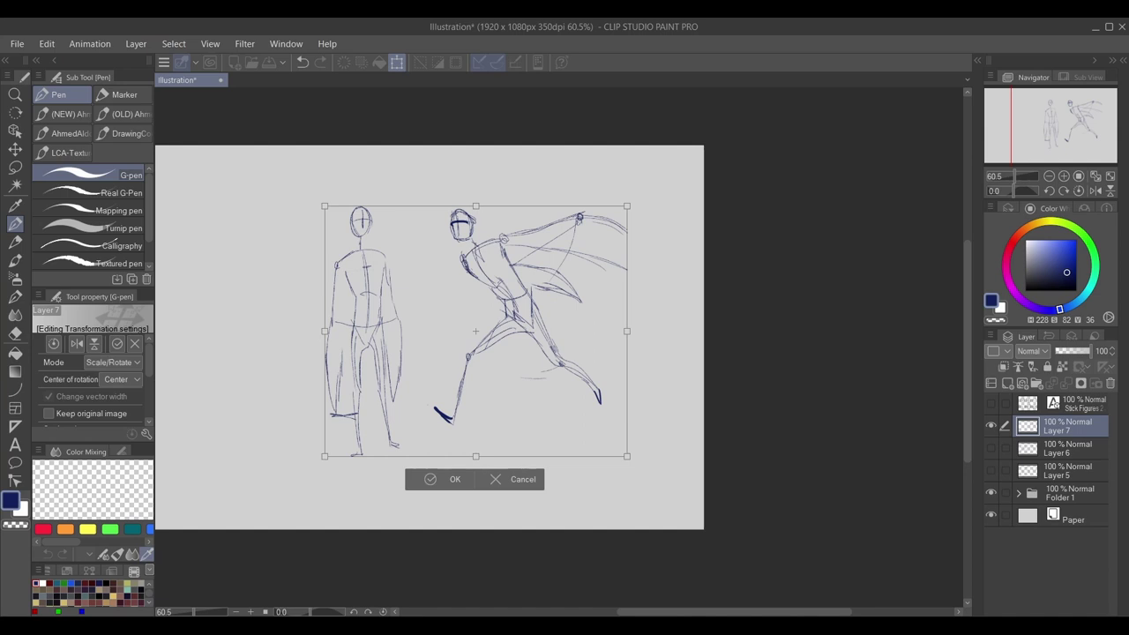
left_click(432, 479)
key("p")
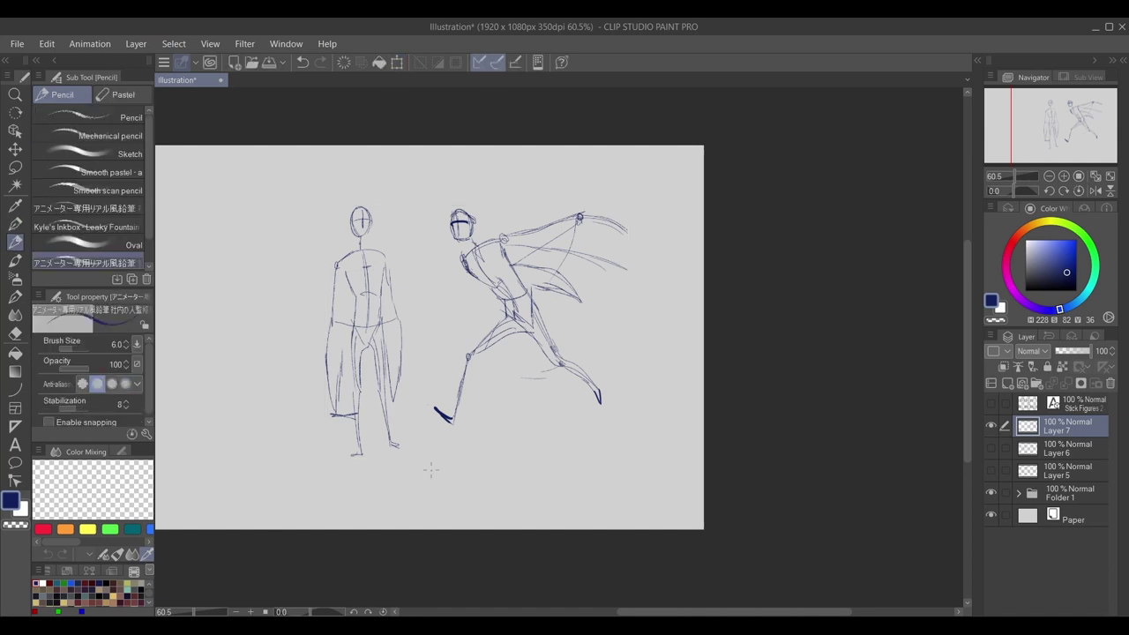
mouse_move(625, 232)
left_mouse_down()
mouse_move(642, 258)
mouse_move(632, 268)
left_mouse_up()
Step: Sketch a taller front-facing standing figure beside the others with an oval head, shoulder arc, spine, boxed torso, V-shaped pelvis and long legs
mouse_move(265, 256)
left_mouse_down()
mouse_move(354, 280)
mouse_move(315, 223)
left_mouse_up()
mouse_move(288, 267)
left_mouse_down()
mouse_move(365, 275)
mouse_move(335, 264)
mouse_move(311, 313)
mouse_move(319, 360)
left_mouse_up()
mouse_move(313, 337)
left_mouse_down()
mouse_move(323, 353)
mouse_move(291, 418)
mouse_move(284, 557)
mouse_move(332, 436)
mouse_move(356, 545)
left_mouse_up()
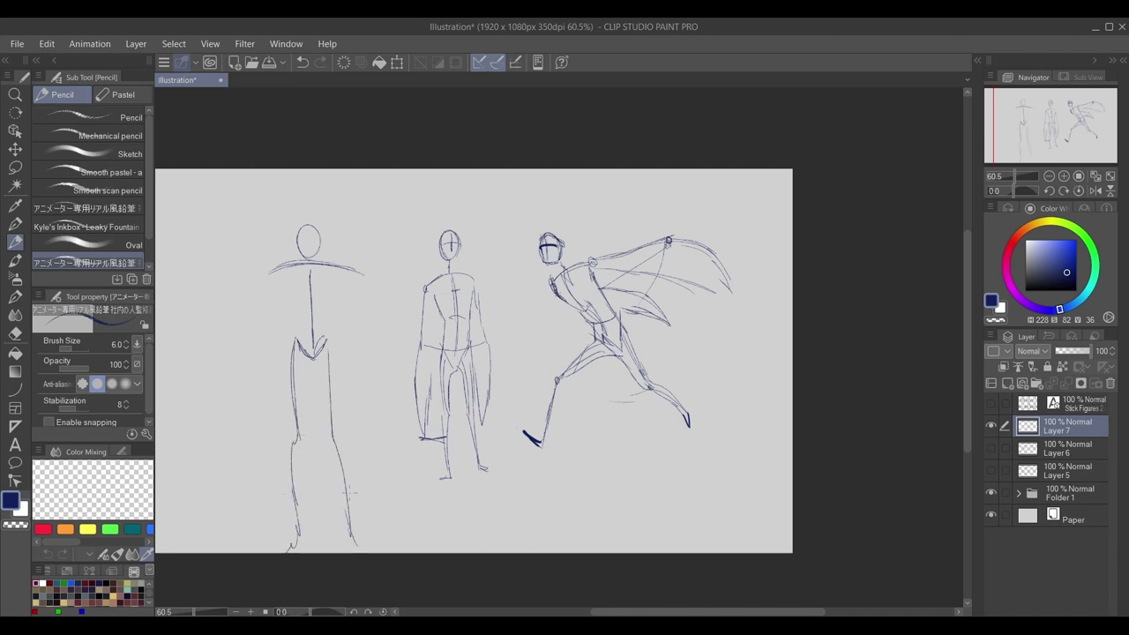
mouse_move(281, 268)
left_mouse_down()
mouse_move(286, 332)
mouse_move(340, 328)
left_mouse_up()
left_click_drag(341, 281, 339, 328)
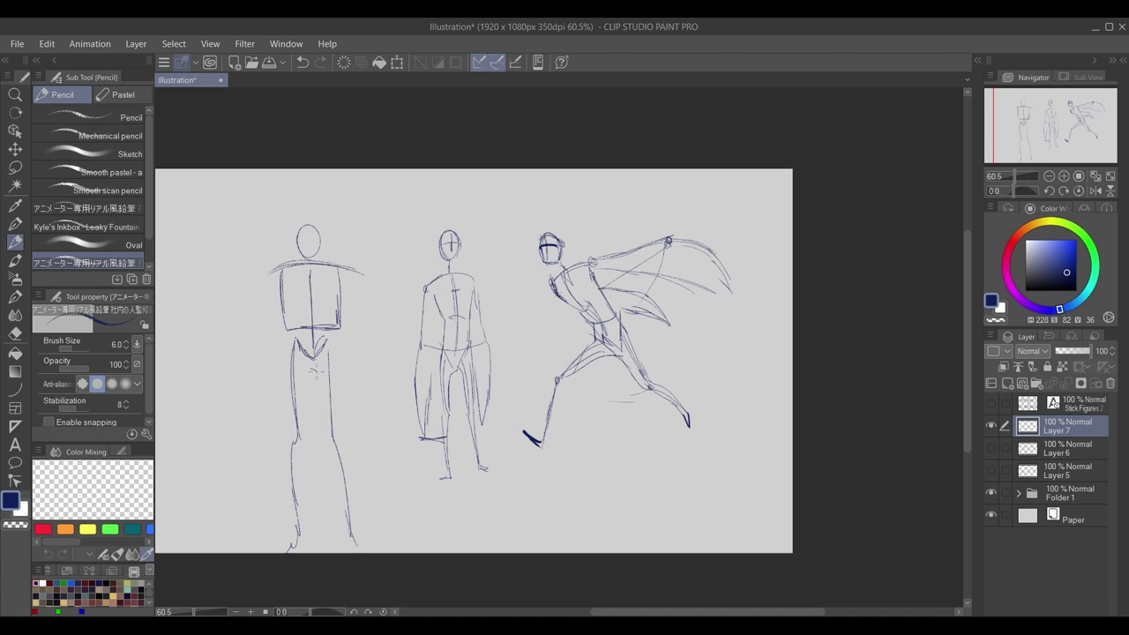
mouse_move(316, 370)
left_mouse_down()
mouse_move(333, 438)
mouse_move(299, 439)
left_mouse_up()
Step: Add both hanging arms to the tall standing figure, with small circles marking the shoulders, elbows and hands
mouse_move(291, 267)
left_mouse_down()
mouse_move(274, 286)
mouse_move(331, 262)
mouse_move(267, 282)
mouse_move(264, 325)
left_mouse_up()
left_click_drag(274, 270, 251, 339)
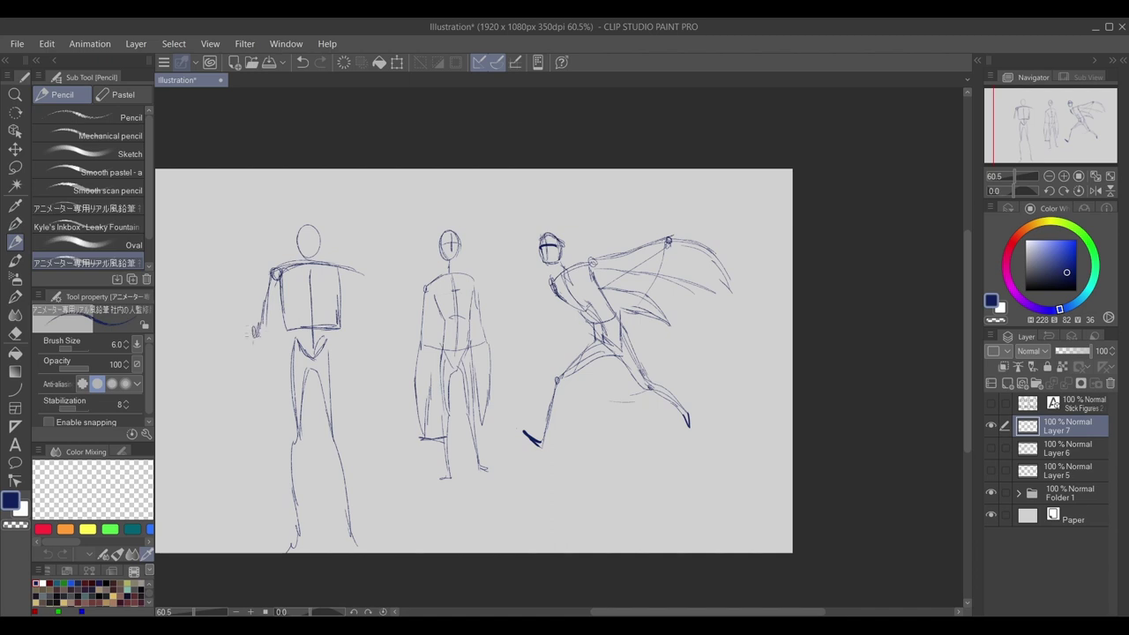
mouse_move(273, 270)
left_mouse_down()
mouse_move(253, 340)
mouse_move(259, 392)
left_mouse_up()
left_click_drag(252, 337, 262, 402)
mouse_move(340, 263)
left_mouse_down()
mouse_move(359, 332)
mouse_move(371, 328)
mouse_move(365, 397)
left_mouse_up()
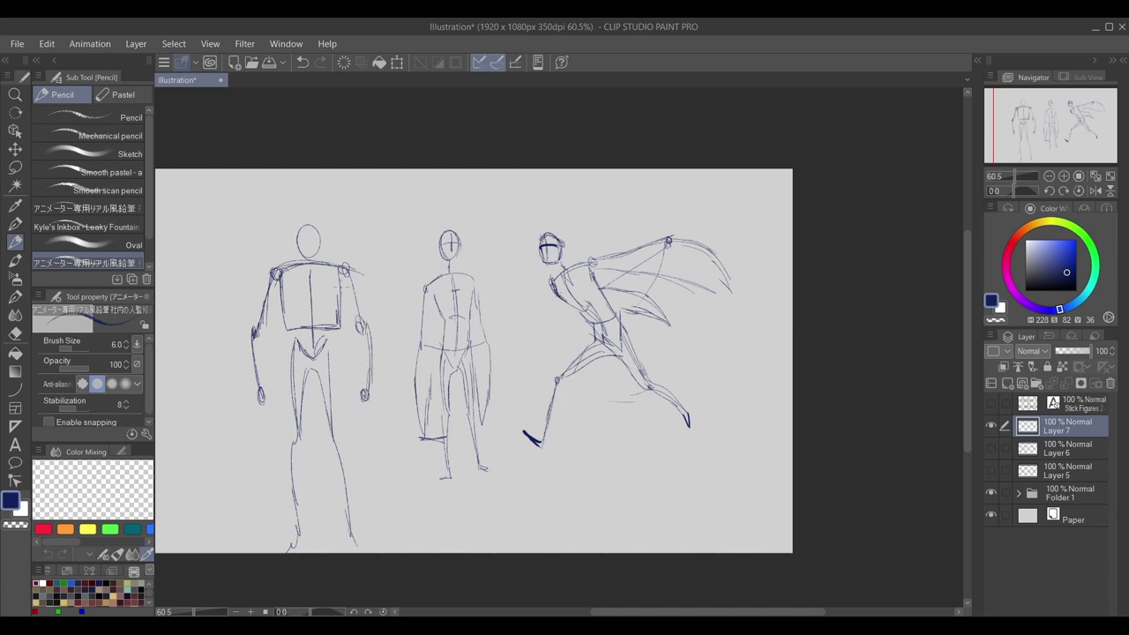
Step: Undo the last stroke, taper the tall figure's torso down to the pelvis, and enlarge its head with sloping neck lines
key("ctrl+z")
left_click_drag(348, 279, 327, 346)
left_click_drag(278, 296, 299, 349)
mouse_move(345, 288)
left_mouse_down()
mouse_move(322, 348)
mouse_move(345, 278)
left_mouse_up()
mouse_move(312, 225)
left_mouse_down()
mouse_move(304, 248)
mouse_move(301, 231)
mouse_move(316, 228)
mouse_move(320, 239)
mouse_move(302, 245)
mouse_move(313, 220)
mouse_move(273, 270)
mouse_move(349, 269)
left_mouse_up()
key("e")
key("p")
key("p")
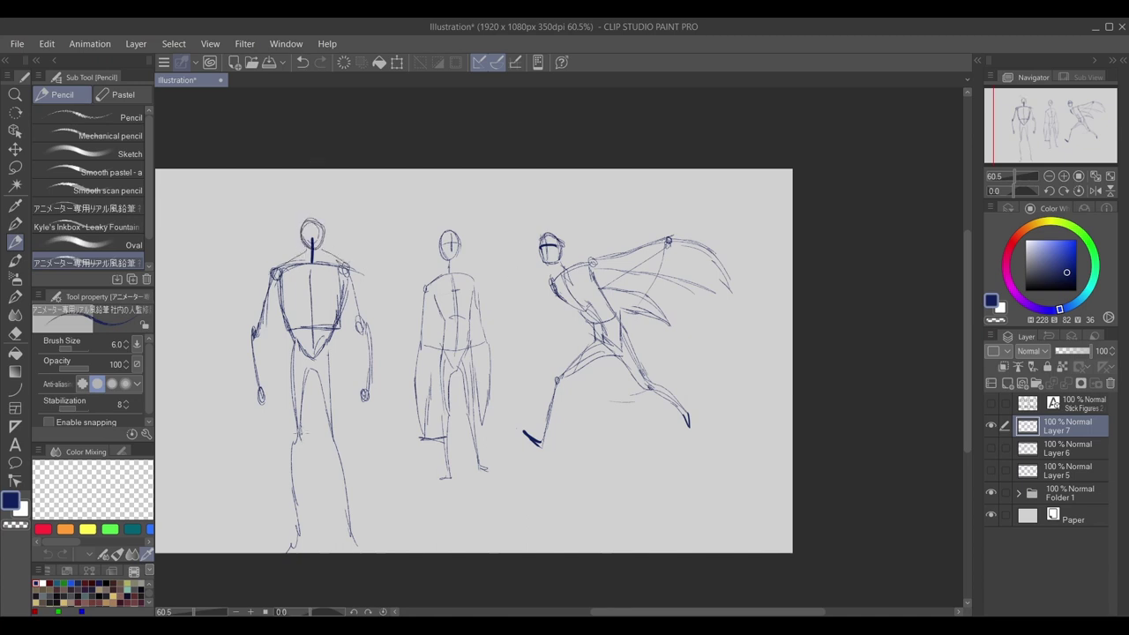
Step: Mark the tall figure's knee, then lasso its overlong legs below the pelvis, delete them and deselect
left_click_drag(299, 433, 295, 433)
left_click(15, 186)
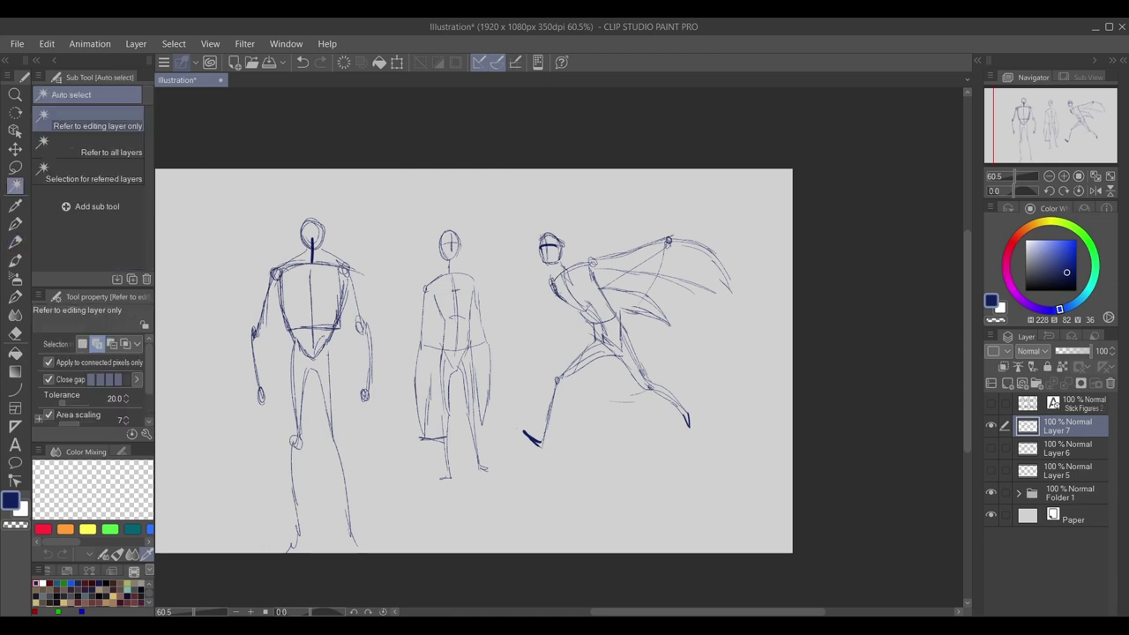
left_click(15, 168)
mouse_move(311, 349)
left_mouse_down()
mouse_move(266, 537)
mouse_move(402, 534)
mouse_move(348, 371)
left_mouse_up()
key("Delete")
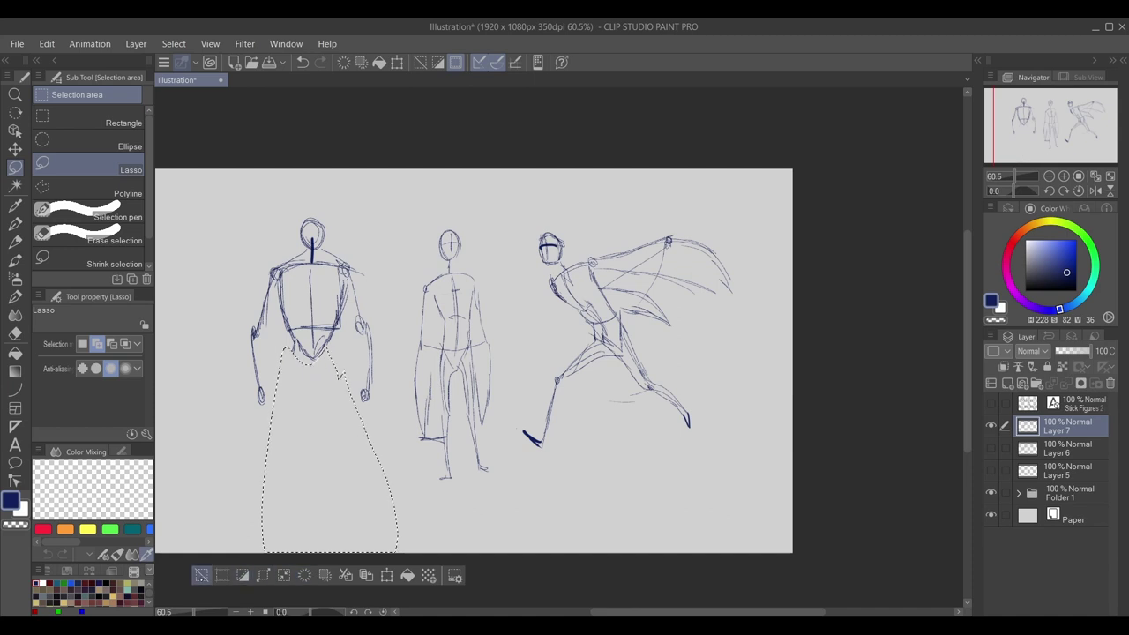
key("ctrl+d")
Step: Redraw the tall figure's legs shorter with curved thighs and calves, circled knees and angled feet
key("p")
mouse_move(297, 353)
left_mouse_down()
mouse_move(318, 373)
mouse_move(306, 430)
left_mouse_up()
mouse_move(292, 383)
left_mouse_down()
mouse_move(312, 500)
mouse_move(287, 516)
left_mouse_up()
left_click_drag(302, 374, 316, 522)
left_click_drag(337, 369, 335, 511)
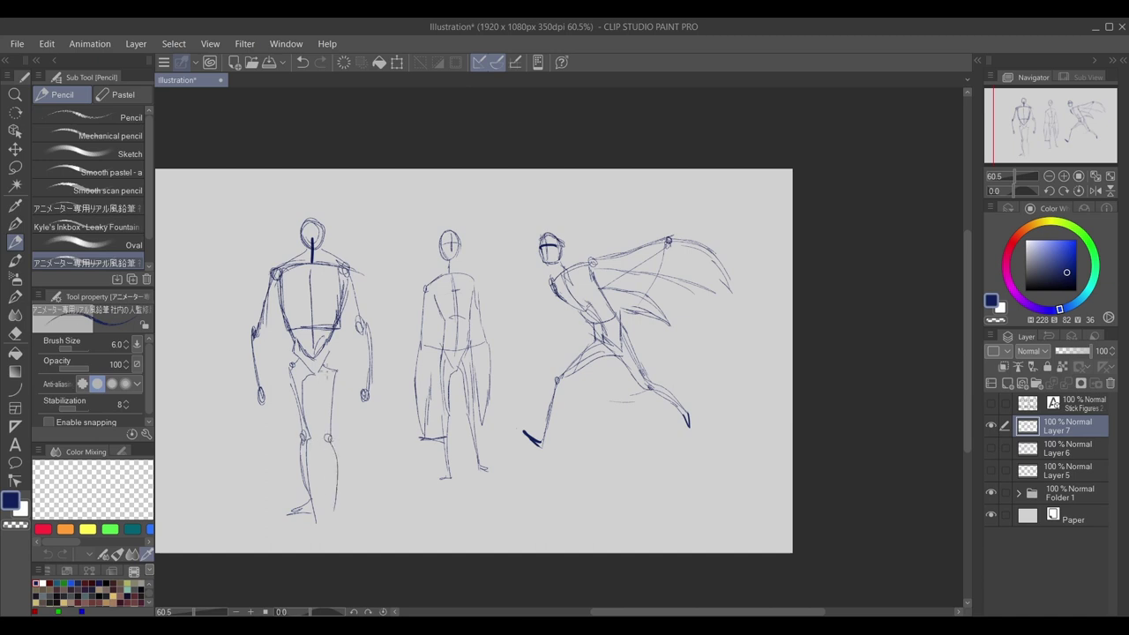
left_click_drag(334, 356, 334, 449)
left_click_drag(335, 380, 330, 451)
mouse_move(337, 457)
left_mouse_down()
mouse_move(335, 514)
mouse_move(349, 520)
left_mouse_up()
Step: Add a curved ribcage line across the tall figure's torso and reinforce its taper toward the pelvis
left_click_drag(282, 302, 341, 309)
left_click_drag(284, 303, 333, 310)
mouse_move(281, 301)
left_mouse_down()
mouse_move(340, 314)
mouse_move(339, 303)
mouse_move(314, 348)
left_mouse_up()
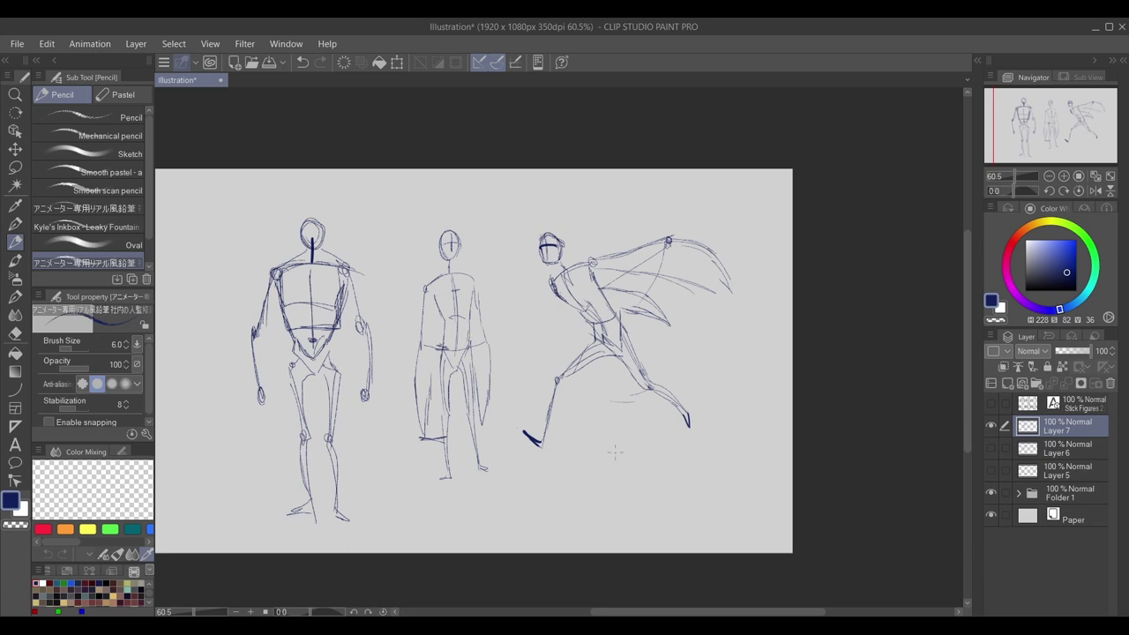
Step: Sketch a small lunging figure beneath the running one, with a round head, leaning torso, hips and widely spread legs
mouse_move(609, 422)
left_mouse_down()
mouse_move(617, 449)
mouse_move(636, 428)
mouse_move(629, 449)
mouse_move(636, 457)
mouse_move(644, 433)
mouse_move(670, 474)
left_mouse_up()
mouse_move(642, 464)
left_mouse_down()
mouse_move(663, 456)
mouse_move(668, 465)
left_mouse_up()
mouse_move(650, 463)
left_mouse_down()
mouse_move(652, 478)
mouse_move(669, 475)
mouse_move(618, 476)
left_mouse_up()
mouse_move(616, 477)
left_mouse_down()
mouse_move(595, 513)
mouse_move(576, 520)
left_mouse_up()
left_click_drag(658, 476, 668, 487)
left_click_drag(644, 473, 695, 529)
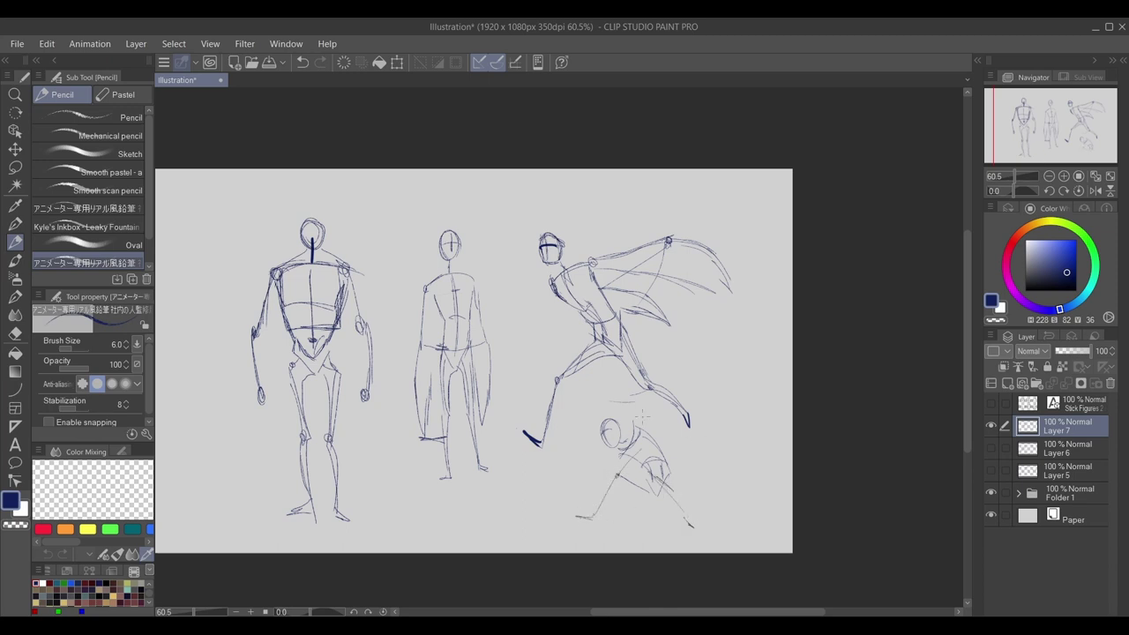
Step: Give the small lunging figure a shoulder joint and long sweeping arm and cape arcs, and thicken its back leg
left_click_drag(636, 432, 658, 398)
left_click_drag(670, 441, 687, 473)
mouse_move(666, 393)
left_mouse_down()
mouse_move(685, 408)
mouse_move(771, 385)
mouse_move(762, 381)
left_mouse_up()
mouse_move(603, 392)
left_mouse_down()
mouse_move(589, 419)
mouse_move(616, 390)
left_mouse_up()
left_click_drag(644, 474, 669, 489)
left_click_drag(667, 494, 696, 535)
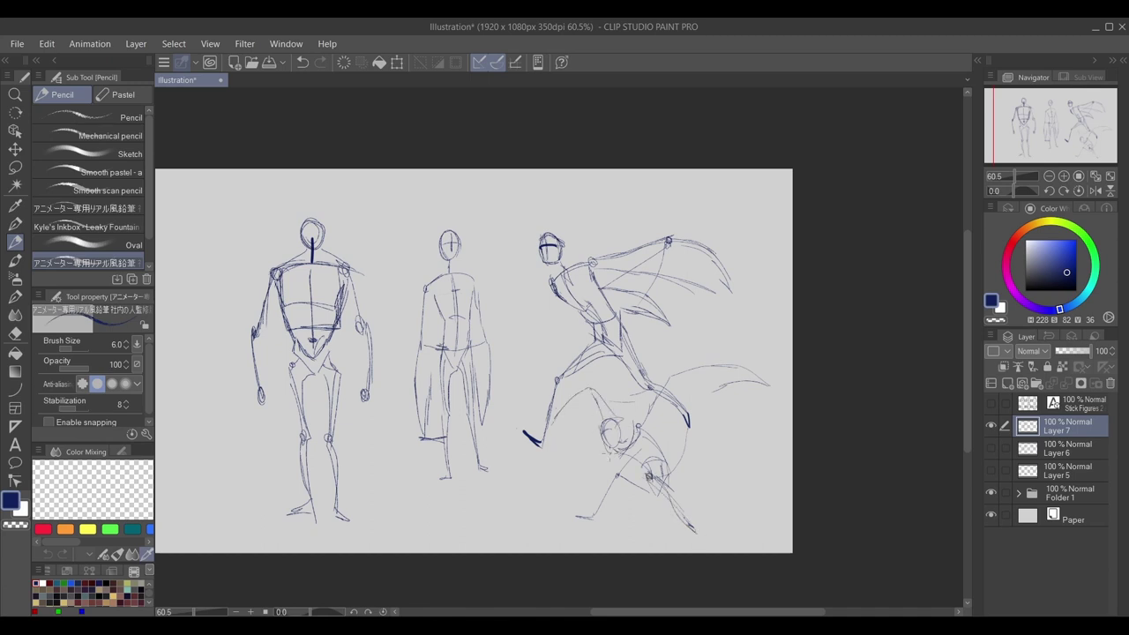
Step: Refine the lunging figure's front leg and torso, and close the tip and joint of its sweeping arc
mouse_move(601, 437)
left_mouse_down()
mouse_move(621, 452)
mouse_move(593, 521)
left_mouse_up()
left_click_drag(620, 477, 658, 492)
left_click_drag(628, 483, 660, 501)
left_click_drag(765, 381, 776, 398)
left_click_drag(675, 372, 666, 387)
left_click_drag(653, 447, 626, 464)
Step: Sketch another small figure beside the lunging one, with a curved action line, oval head, hips and angled legs
left_click_drag(724, 420, 754, 530)
mouse_move(739, 401)
left_mouse_down()
mouse_move(729, 409)
mouse_move(741, 402)
left_mouse_up()
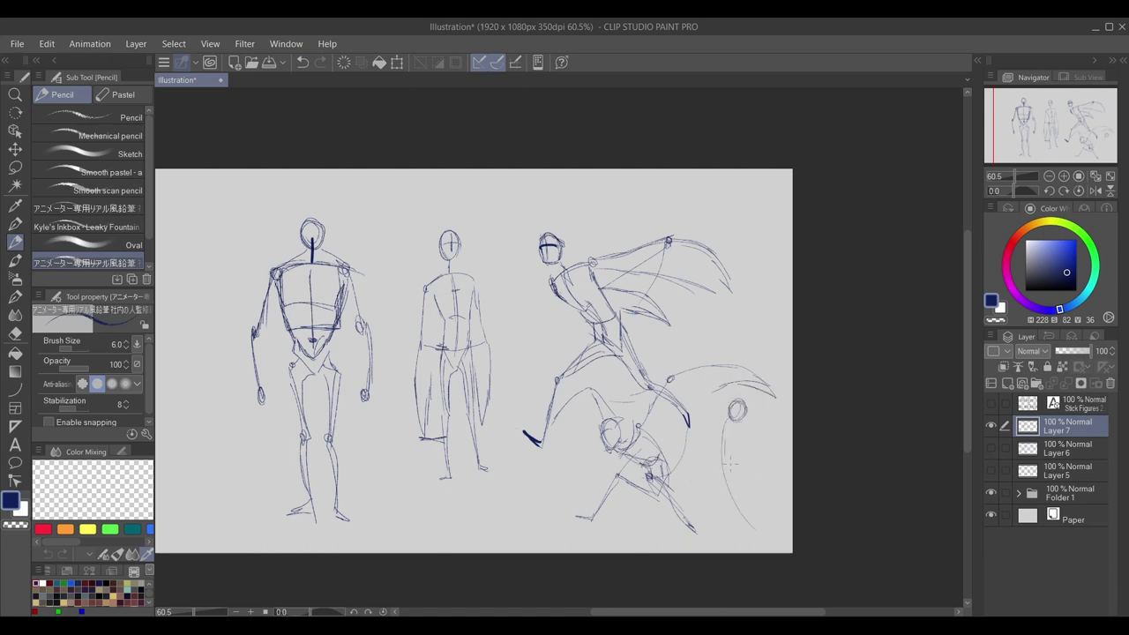
mouse_move(720, 484)
left_mouse_down()
mouse_move(737, 510)
mouse_move(697, 498)
mouse_move(713, 514)
mouse_move(716, 554)
mouse_move(741, 496)
left_mouse_up()
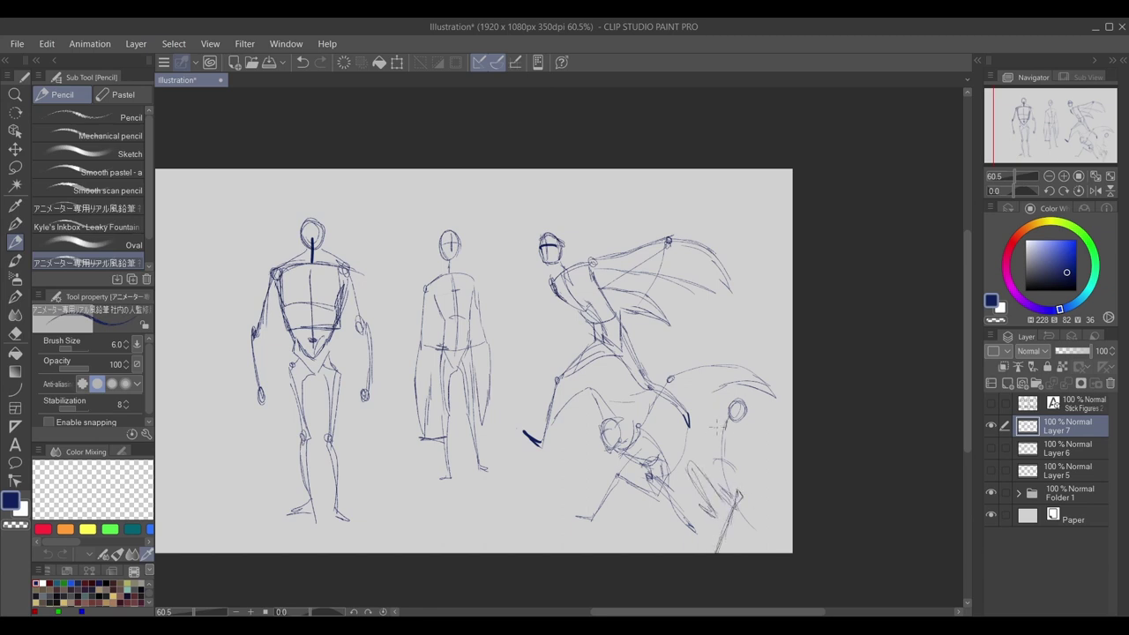
Step: Add arms, flowing cape arcs and firmer torso and leg contours to the small figure near the canvas's right edge
mouse_move(726, 427)
left_mouse_down()
mouse_move(792, 407)
mouse_move(765, 489)
left_mouse_up()
left_click_drag(791, 477, 767, 517)
left_click_drag(742, 454, 786, 439)
mouse_move(703, 405)
left_mouse_down()
mouse_move(706, 441)
mouse_move(737, 474)
mouse_move(720, 496)
left_mouse_up()
left_click_drag(739, 450, 732, 489)
mouse_move(714, 436)
left_mouse_down()
mouse_move(711, 470)
mouse_move(722, 498)
mouse_move(734, 498)
left_mouse_up()
left_click_drag(738, 496, 741, 514)
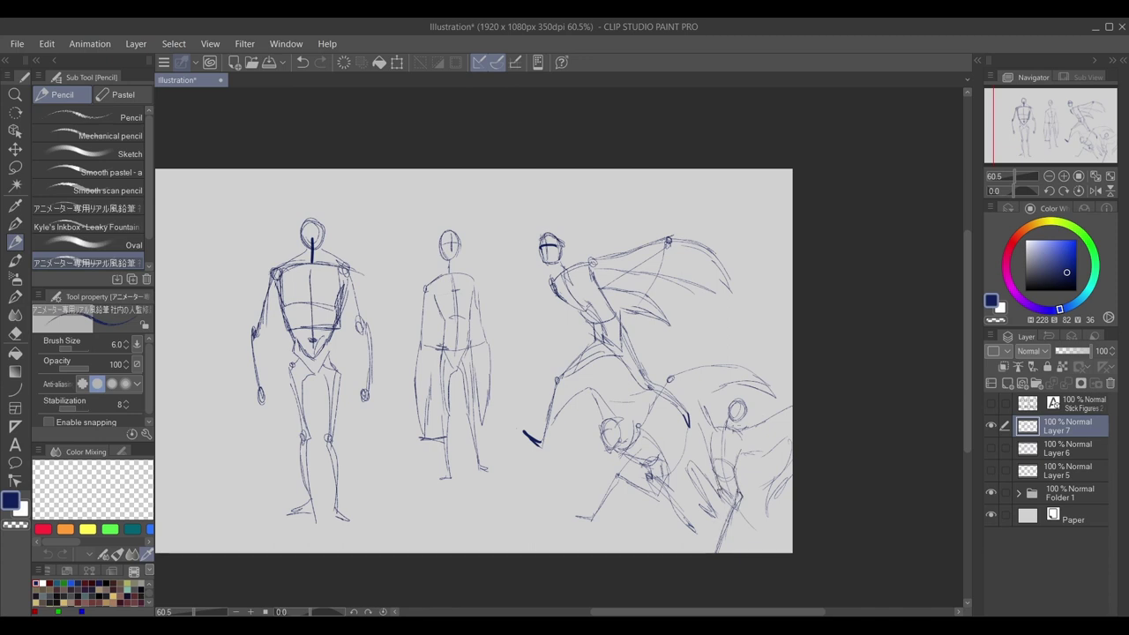
left_click_drag(733, 408, 753, 418)
Step: Sketch a small hunched figure beside the tall figure's legs, with a rounded back, low head and short dangling limbs
left_click_drag(441, 371, 622, 423)
mouse_move(326, 493)
left_mouse_down()
mouse_move(350, 448)
mouse_move(389, 460)
left_mouse_up()
left_click_drag(381, 461, 396, 478)
left_click_drag(327, 464, 351, 482)
mouse_move(329, 465)
left_mouse_down()
mouse_move(364, 448)
mouse_move(377, 480)
mouse_move(332, 510)
left_mouse_up()
mouse_move(324, 504)
left_mouse_down()
mouse_move(340, 517)
mouse_move(344, 496)
left_mouse_up()
mouse_move(348, 503)
left_mouse_down()
mouse_move(376, 480)
mouse_move(346, 535)
left_mouse_up()
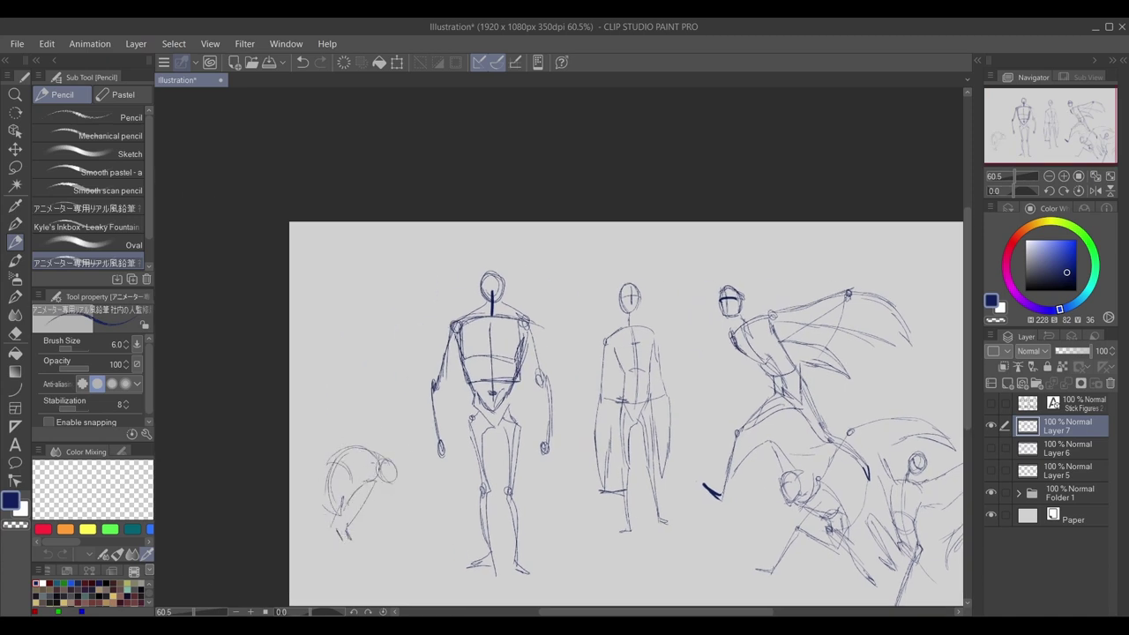
Step: Add an angled arm and bent legs to the small hunched figure, and reinforce its head and rounded back
left_click_drag(384, 457, 377, 519)
left_click_drag(367, 512, 374, 524)
mouse_move(372, 521)
left_mouse_down()
mouse_move(387, 547)
mouse_move(416, 486)
mouse_move(425, 500)
left_mouse_up()
left_click_drag(413, 490, 373, 520)
left_click_drag(369, 479, 341, 499)
mouse_move(330, 453)
left_mouse_down()
mouse_move(323, 510)
mouse_move(338, 528)
mouse_move(353, 524)
left_mouse_up()
left_click_drag(366, 489, 354, 505)
left_click_drag(377, 459, 379, 481)
left_click_drag(394, 469, 370, 517)
Step: Sketch a second hunched figure above the first, with a circular head, a jointed reaching arm and a sweeping back arc
mouse_move(1087, 114)
left_mouse_down()
mouse_move(1118, 119)
mouse_move(1094, 108)
left_mouse_up()
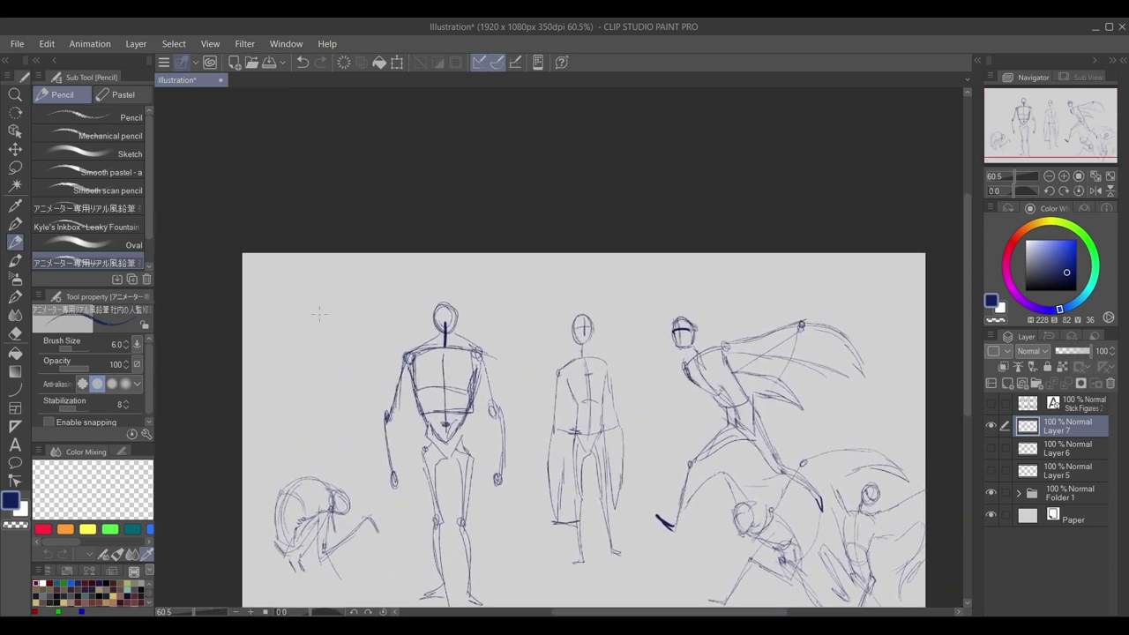
mouse_move(333, 280)
left_mouse_down()
mouse_move(264, 309)
mouse_move(253, 361)
mouse_move(349, 286)
mouse_move(316, 309)
mouse_move(314, 334)
mouse_move(344, 381)
mouse_move(379, 383)
left_mouse_up()
left_click_drag(366, 296, 379, 334)
left_click_drag(330, 283, 249, 362)
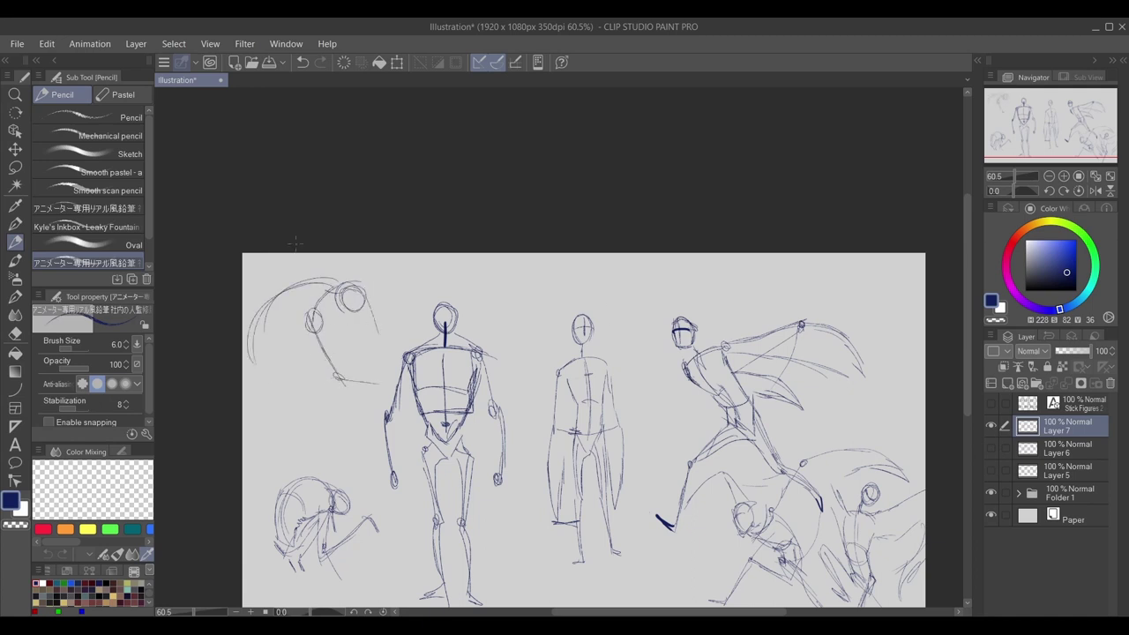
Step: Add the hips, bent thigh, lower leg and flat foot to the upper hunched figure
left_click_drag(277, 293, 263, 323)
mouse_move(263, 330)
left_mouse_down()
mouse_move(284, 353)
mouse_move(302, 343)
left_mouse_up()
left_click_drag(334, 314, 343, 338)
left_click_drag(249, 328, 254, 362)
mouse_move(252, 360)
left_mouse_down()
mouse_move(266, 344)
mouse_move(248, 367)
mouse_move(323, 369)
mouse_move(267, 414)
left_mouse_up()
left_click_drag(265, 420, 302, 421)
Step: Reinforce the upper hunched figure's head, back arc and arm, and add its hand and extra leg contours
mouse_move(353, 287)
left_mouse_down()
mouse_move(343, 309)
mouse_move(363, 302)
left_mouse_up()
mouse_move(340, 294)
left_mouse_down()
mouse_move(326, 305)
mouse_move(279, 296)
left_mouse_up()
left_click_drag(279, 297, 247, 347)
mouse_move(311, 306)
left_mouse_down()
mouse_move(359, 290)
mouse_move(379, 351)
mouse_move(335, 376)
left_mouse_up()
left_click_drag(396, 352, 374, 366)
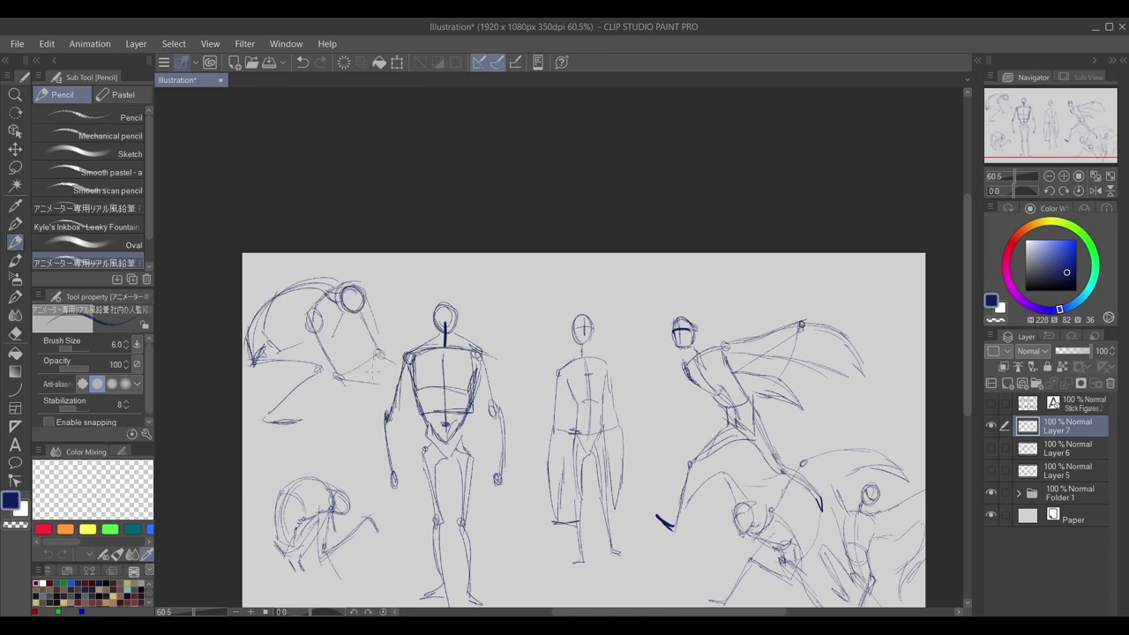
mouse_move(295, 379)
left_mouse_down()
mouse_move(240, 421)
mouse_move(268, 418)
left_mouse_up()
left_click_drag(291, 349, 275, 378)
mouse_move(436, 298)
left_mouse_down()
mouse_move(386, 282)
mouse_move(438, 288)
left_mouse_up()
Step: Sketch a tiny standing figure above the middle figures at 100% zoom, with a head, arced torso, V-shaped pelvis and two legs
mouse_move(1075, 117)
left_mouse_down()
mouse_move(1101, 133)
mouse_move(1077, 127)
left_mouse_up()
left_click(1064, 177)
left_click(1064, 177)
mouse_move(461, 219)
left_mouse_down()
mouse_move(463, 248)
mouse_move(480, 244)
mouse_move(479, 264)
left_mouse_up()
mouse_move(459, 262)
left_mouse_down()
mouse_move(480, 258)
mouse_move(475, 297)
left_mouse_up()
left_click_drag(485, 277, 459, 337)
left_click_drag(458, 334, 468, 382)
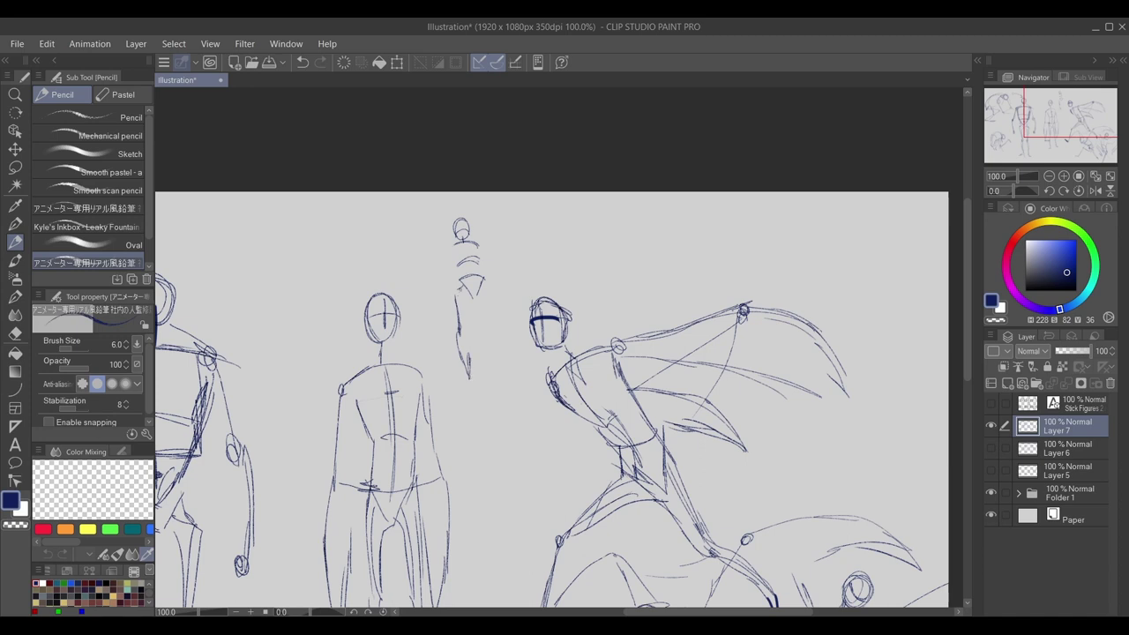
left_click_drag(456, 289, 485, 396)
key("e")
key("p")
mouse_move(457, 290)
left_mouse_down()
mouse_move(475, 373)
mouse_move(487, 326)
mouse_move(495, 371)
left_mouse_up()
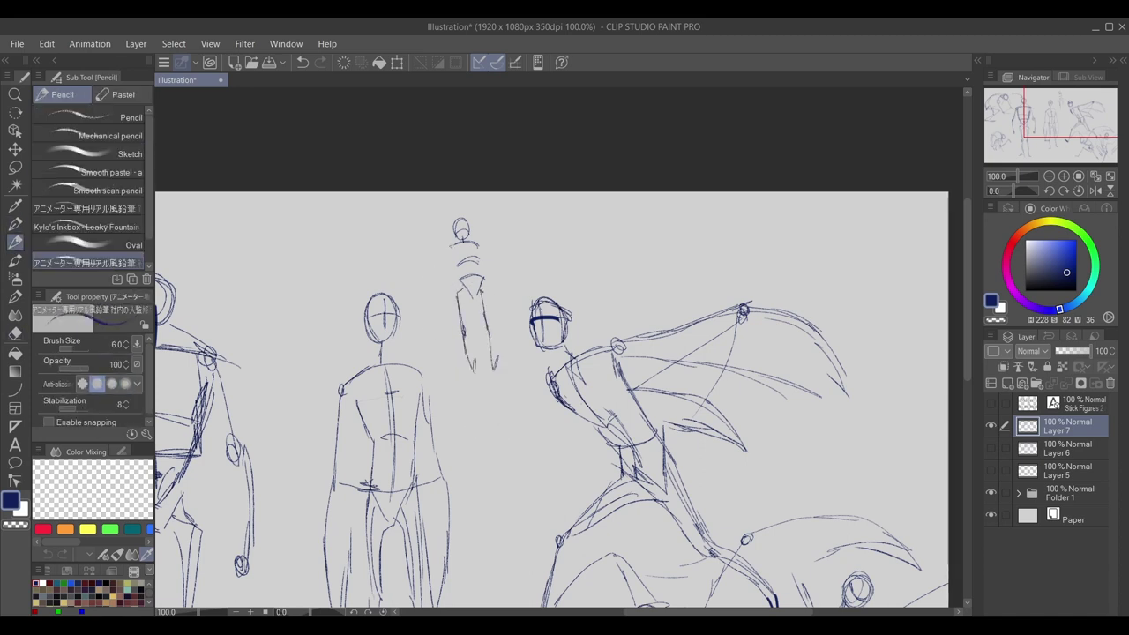
Step: Give the tiny standing figure one long bent arm reaching sideways and one arm hanging down
left_click_drag(454, 244, 439, 251)
mouse_move(427, 259)
left_mouse_down()
mouse_move(461, 281)
mouse_move(452, 249)
mouse_move(379, 242)
mouse_move(358, 259)
left_mouse_up()
left_click_drag(477, 247, 490, 281)
left_click_drag(487, 276, 514, 348)
mouse_move(499, 312)
left_mouse_down()
mouse_move(515, 346)
mouse_move(507, 328)
mouse_move(468, 386)
left_mouse_up()
Step: Rework the tiny standing figure's near leg and foot, link the knees with an arc, and outline its torso
key("e")
key("p")
left_click_drag(461, 287, 447, 367)
left_click_drag(446, 351, 438, 371)
left_click_drag(452, 323, 464, 331)
left_click_drag(450, 251, 464, 274)
mouse_move(460, 259)
left_mouse_down()
mouse_move(460, 284)
mouse_move(482, 278)
left_mouse_up()
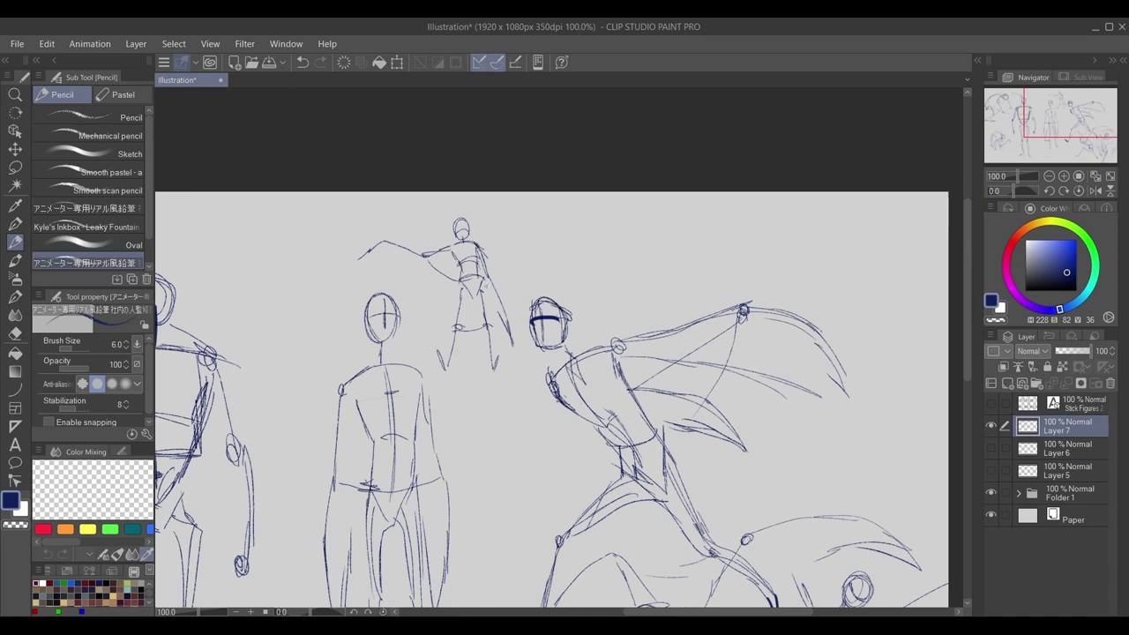
Step: Erase the tiny standing figure's head, redraw it smaller and closer to the shoulders, and add a torso centre line
key("e")
key("p")
left_click_drag(457, 226, 469, 240)
left_click_drag(466, 242, 471, 270)
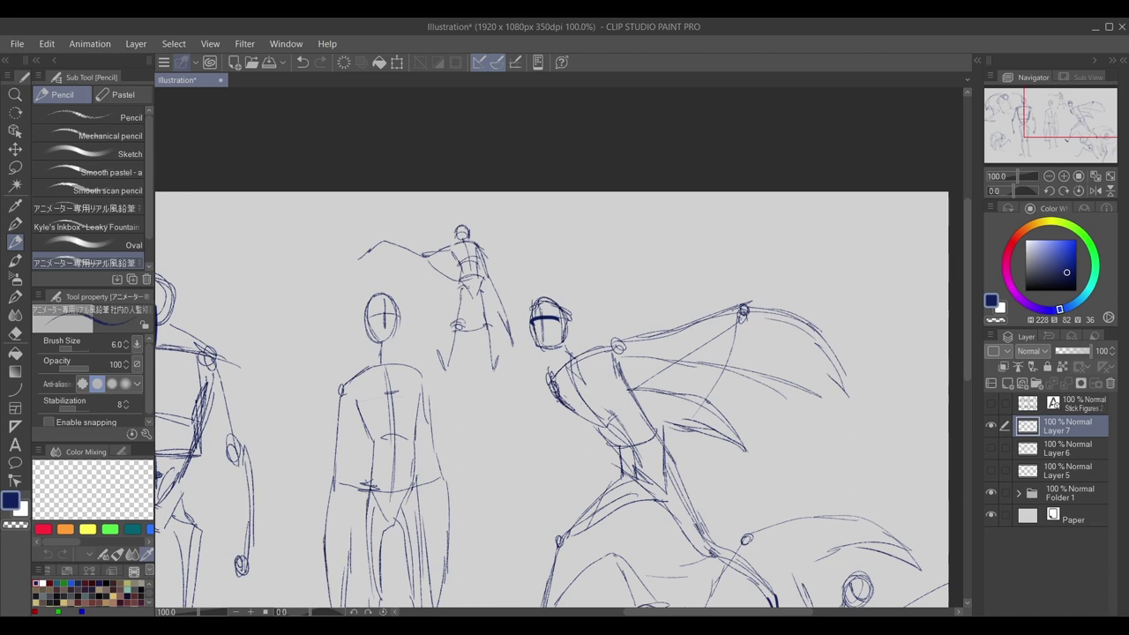
key("e")
key("p")
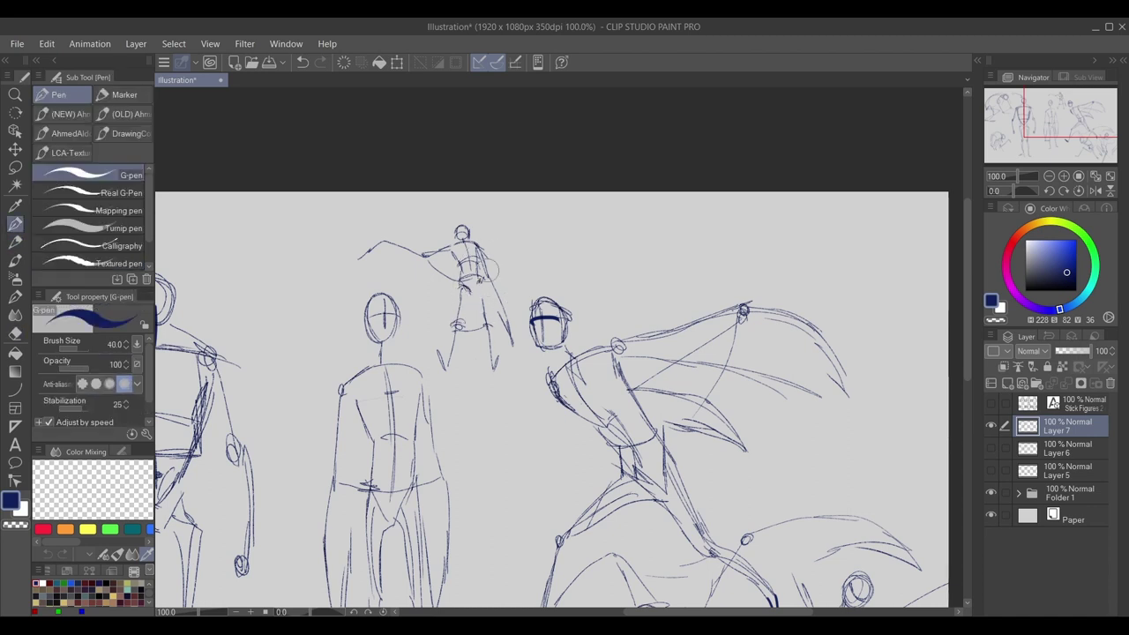
Step: Thicken the tiny figure's leg and hand with the pencil, and add hanging cloth lines beneath its outstretched arm
key("p")
mouse_move(482, 279)
left_mouse_down()
mouse_move(473, 292)
mouse_move(489, 327)
left_mouse_up()
left_click_drag(375, 253, 362, 262)
left_click_drag(380, 252, 413, 280)
left_click_drag(447, 261, 429, 284)
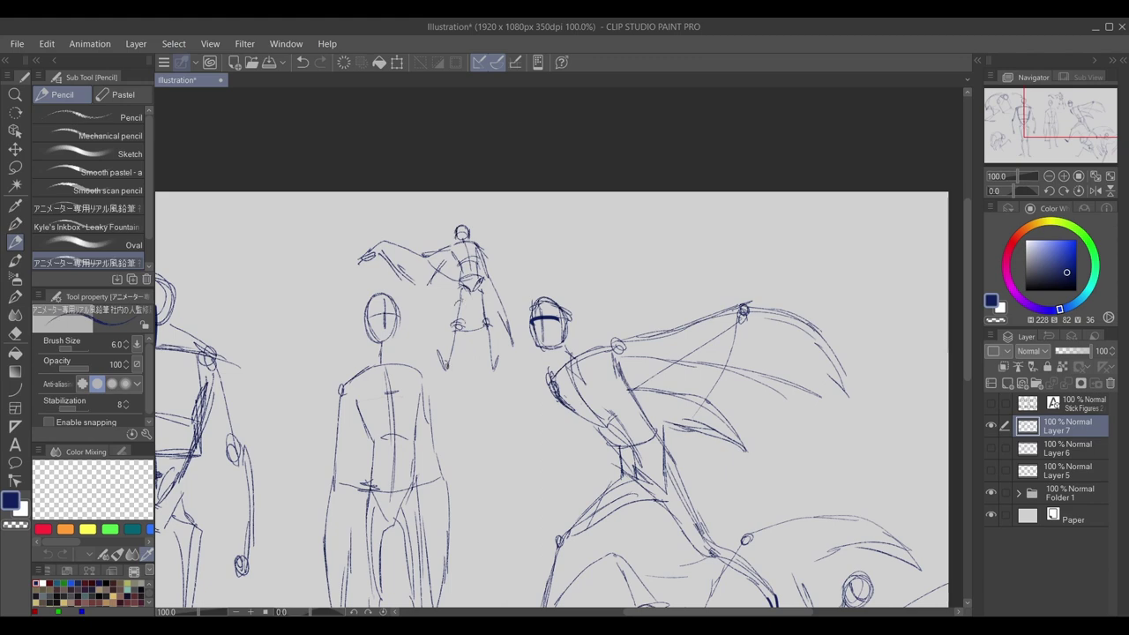
Step: Sketch a tiny horizontal flying figure beneath the middle standing figure, with a round head, boxed torso and trailing legs
mouse_move(608, 529)
left_mouse_down()
mouse_move(565, 157)
mouse_move(738, 254)
left_mouse_up()
mouse_move(473, 469)
left_mouse_down()
mouse_move(490, 494)
mouse_move(527, 473)
left_mouse_up()
left_click_drag(505, 473, 541, 491)
mouse_move(521, 474)
left_mouse_down()
mouse_move(513, 496)
mouse_move(543, 501)
mouse_move(536, 518)
mouse_move(512, 516)
mouse_move(554, 536)
mouse_move(497, 480)
mouse_move(494, 515)
mouse_move(421, 498)
mouse_move(507, 497)
mouse_move(570, 475)
mouse_move(532, 495)
left_mouse_up()
key("ctrl+z")
left_click_drag(481, 467, 485, 477)
left_click_drag(466, 482, 473, 489)
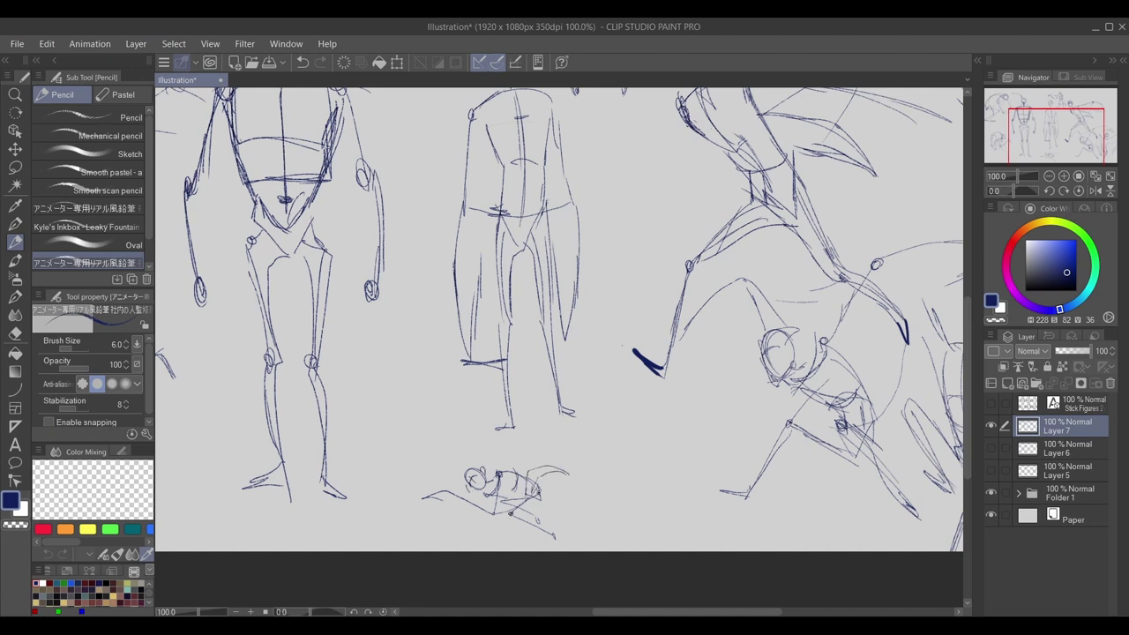
Step: Reinforce the tiny flying figure's torso and arm, and shade its swept arm using the Oval pencil
mouse_move(541, 492)
left_mouse_down()
mouse_move(501, 517)
mouse_move(501, 504)
left_mouse_up()
left_click_drag(527, 496, 521, 517)
left_click_drag(499, 477, 493, 513)
left_click_drag(501, 474, 493, 516)
left_click_drag(441, 497, 491, 530)
mouse_move(500, 477)
left_mouse_down()
mouse_move(503, 524)
mouse_move(503, 511)
left_mouse_up()
mouse_move(500, 477)
left_mouse_down()
mouse_move(517, 474)
mouse_move(503, 493)
left_mouse_up()
mouse_move(496, 475)
left_mouse_down()
mouse_move(511, 472)
mouse_move(459, 529)
mouse_move(438, 503)
mouse_move(499, 522)
mouse_move(502, 481)
mouse_move(530, 490)
mouse_move(559, 468)
mouse_move(489, 499)
left_mouse_up()
left_click(88, 245)
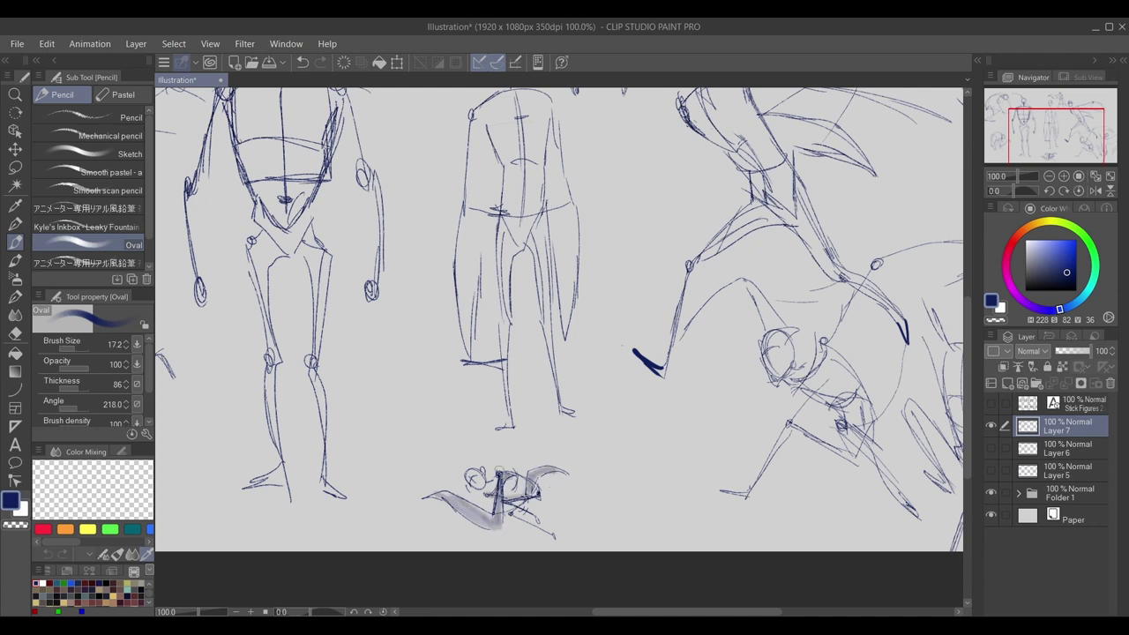
Step: Make Layer 2, Layer 3 and Layer 4 in Folder 1 visible to display the earlier pose studies together
mouse_move(1075, 141)
left_mouse_down()
mouse_move(1077, 117)
mouse_move(1056, 103)
mouse_move(1034, 112)
mouse_move(1046, 138)
mouse_move(1085, 137)
mouse_move(1111, 135)
mouse_move(1115, 107)
mouse_move(1090, 126)
left_mouse_up()
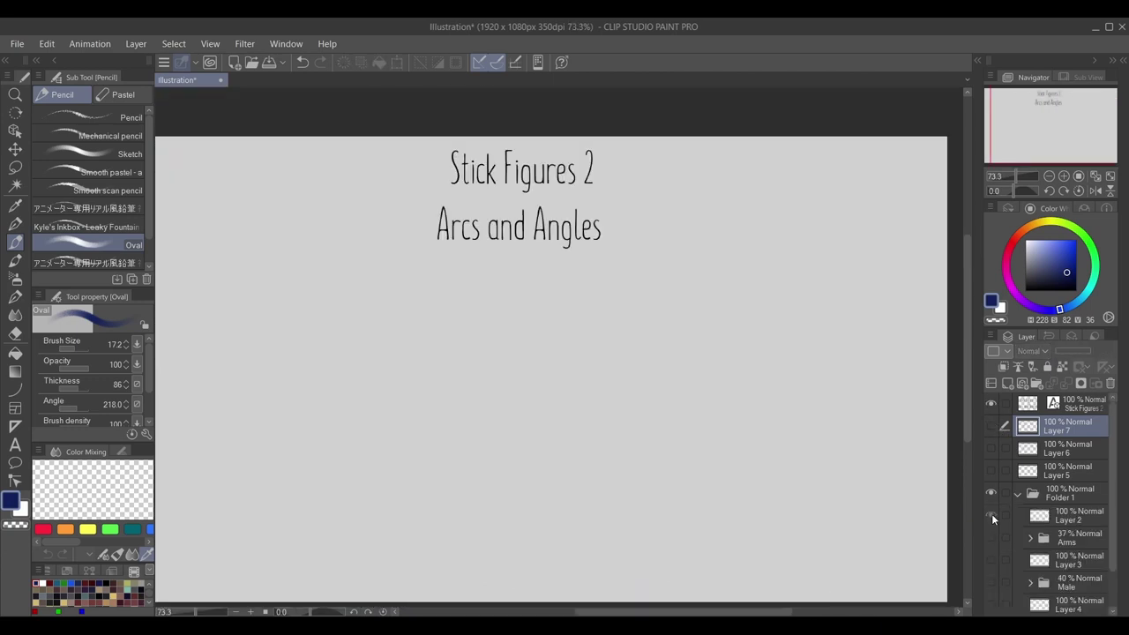
left_click(992, 513)
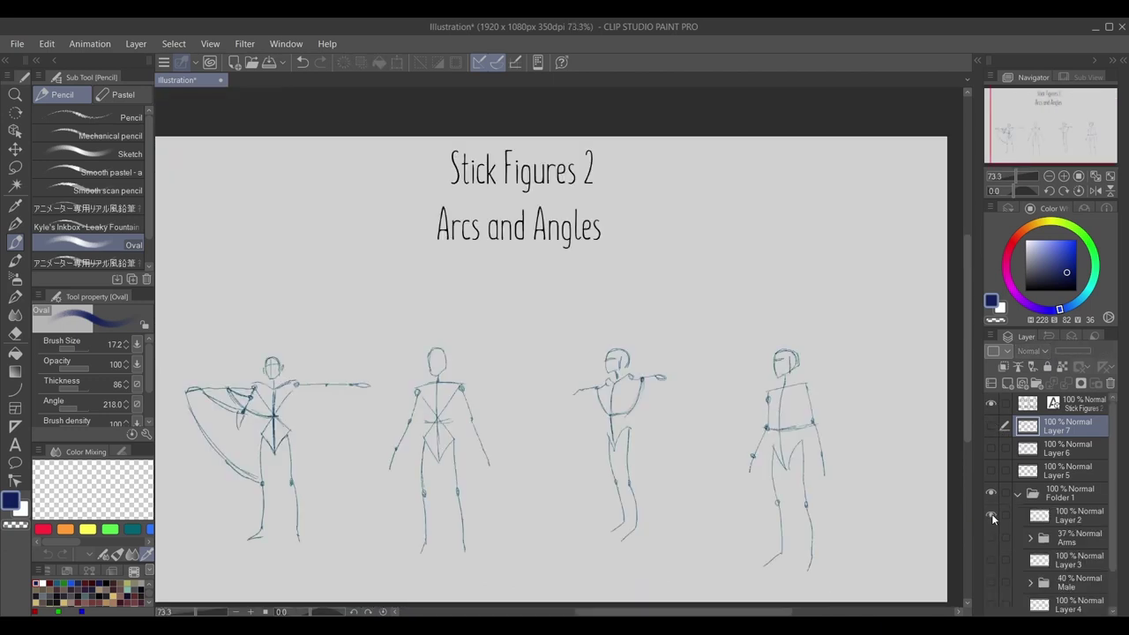
left_click(1076, 137)
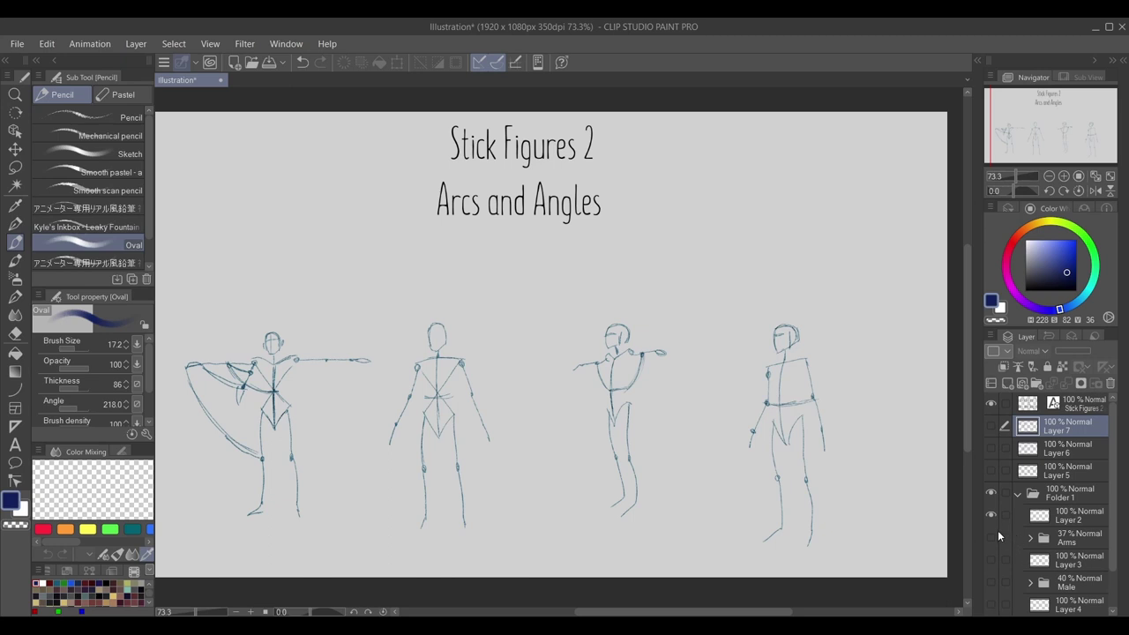
left_click(990, 559)
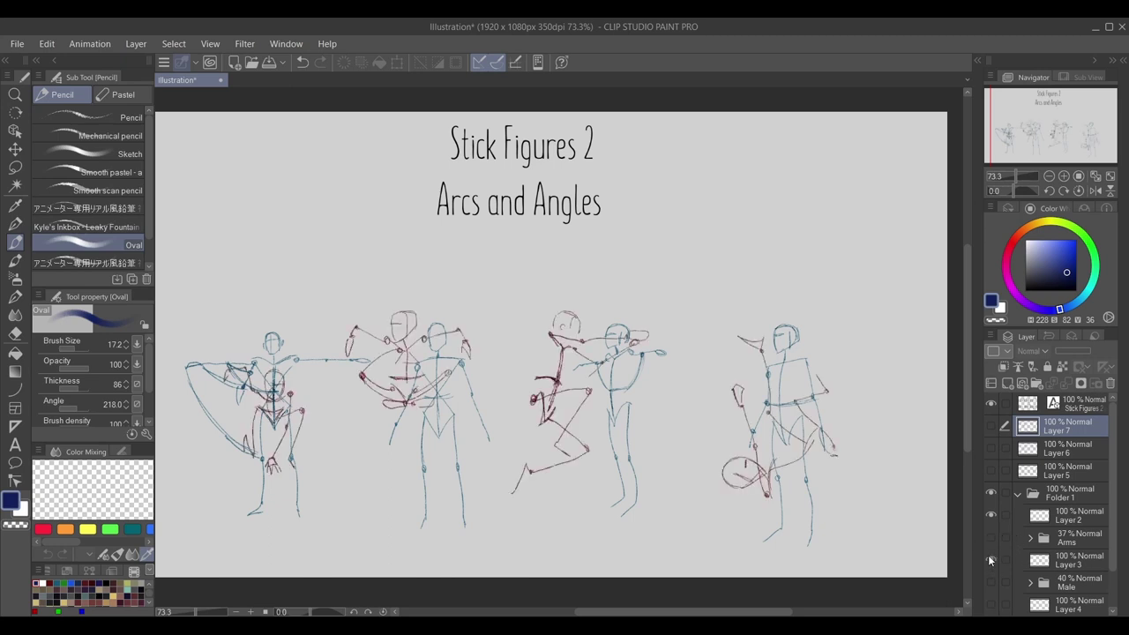
scroll(992, 555, "down", 1)
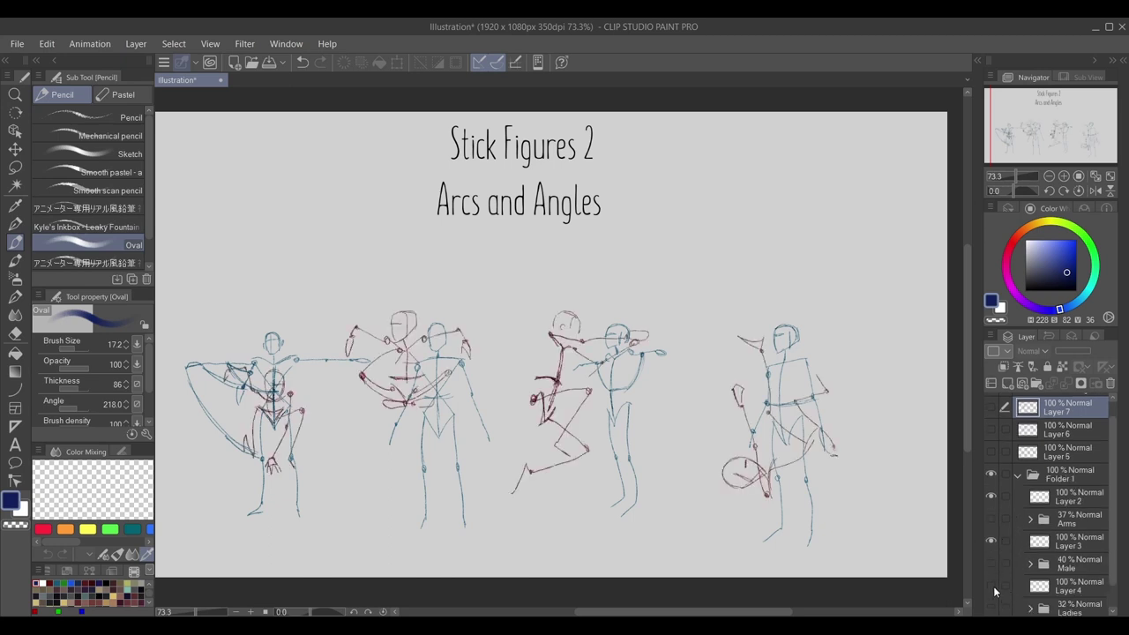
left_click(992, 584)
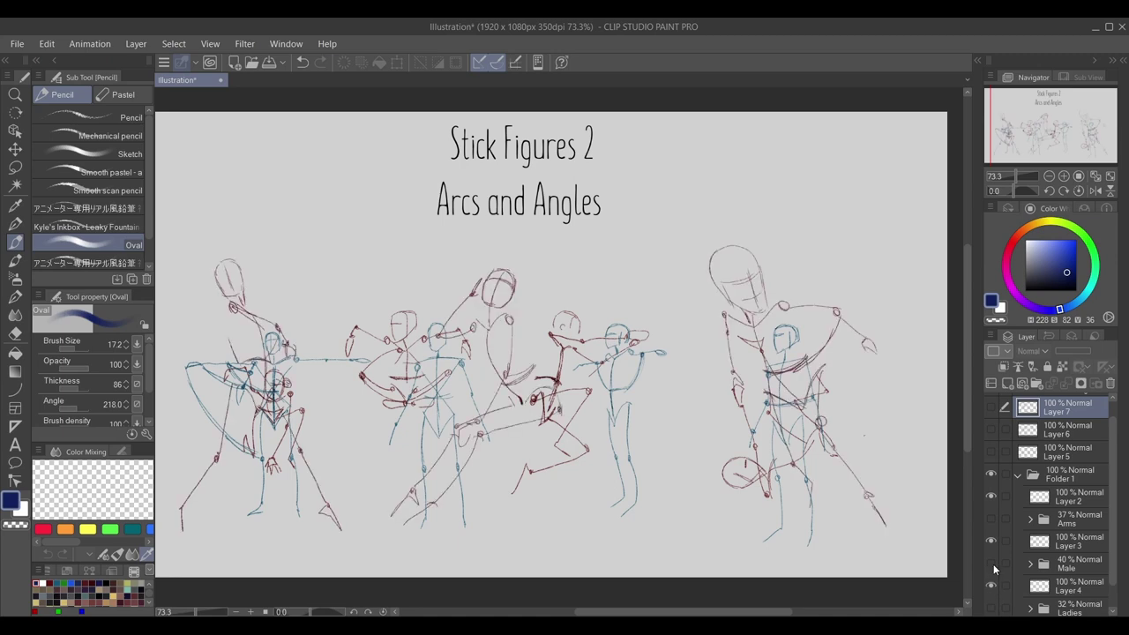
Step: Make Layer 5, Layer 6 and Layer 7 visible so their sketches overlay the Folder 1 pose studies
scroll(993, 563, "up", 1)
left_click(994, 472)
left_click(991, 449)
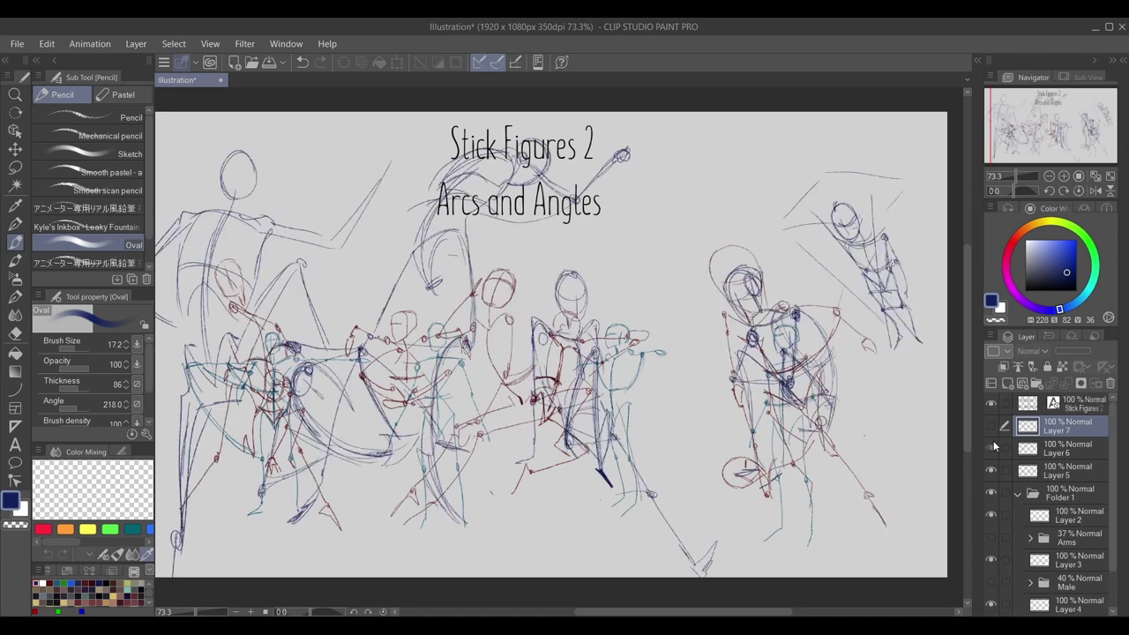
left_click(991, 427)
left_click(991, 426)
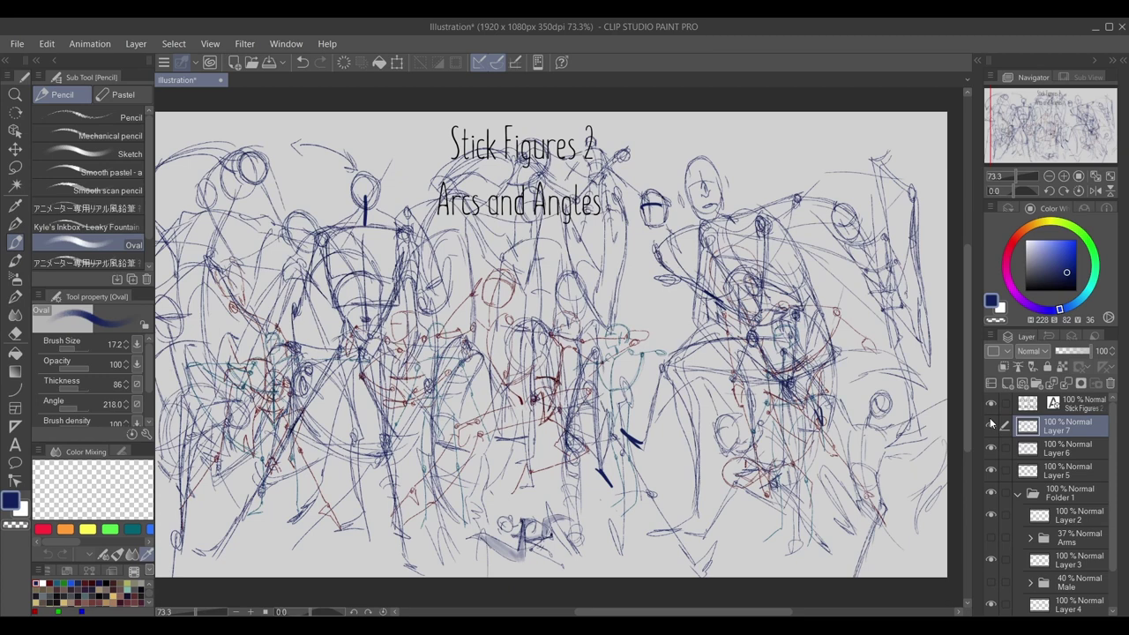
left_click(991, 425)
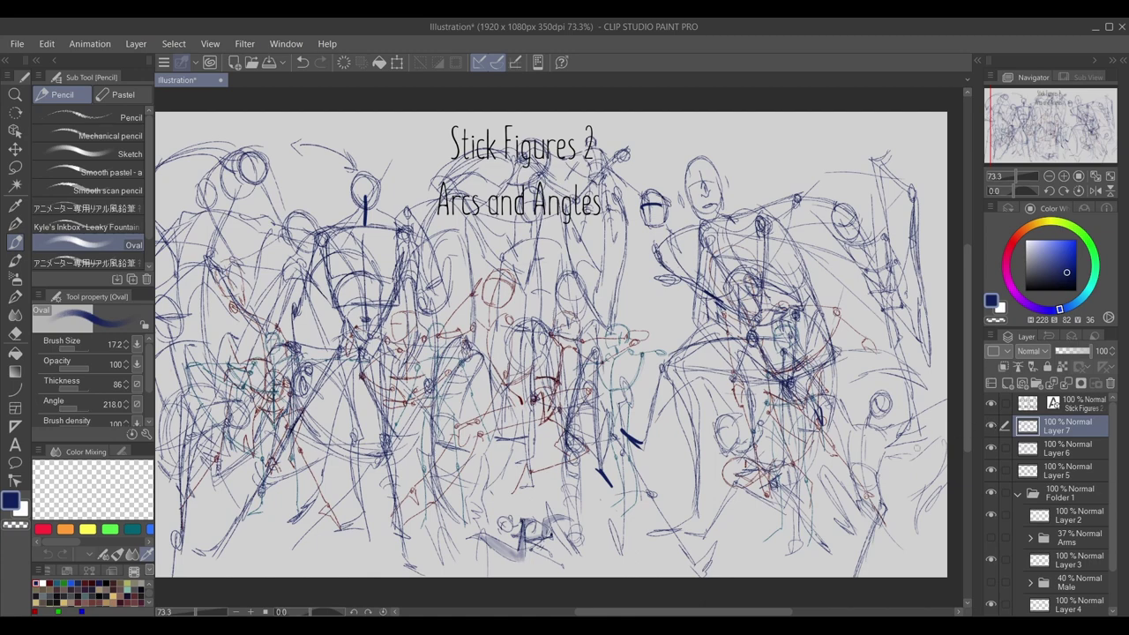